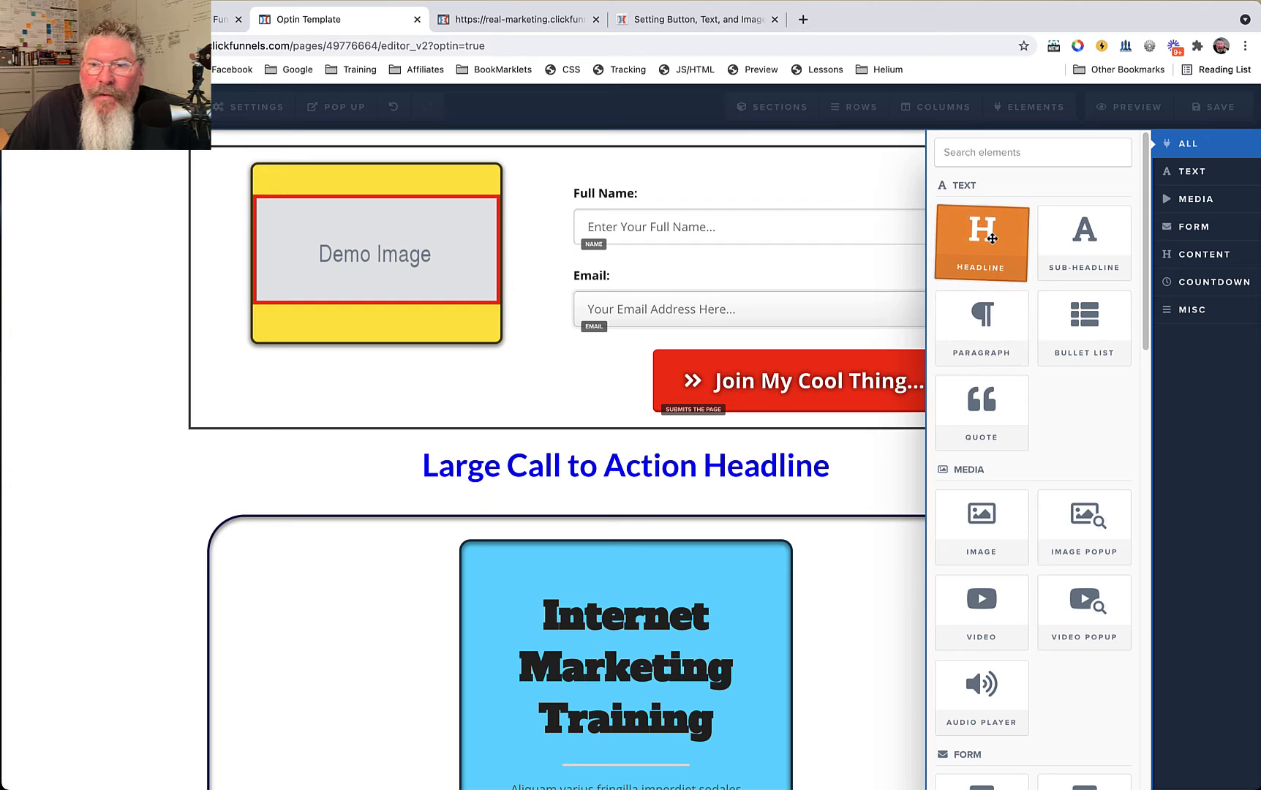
Step: Add an SMS Sign Up element to the opt-in form between the email field and the submit button
scroll(992, 468, "down", 5)
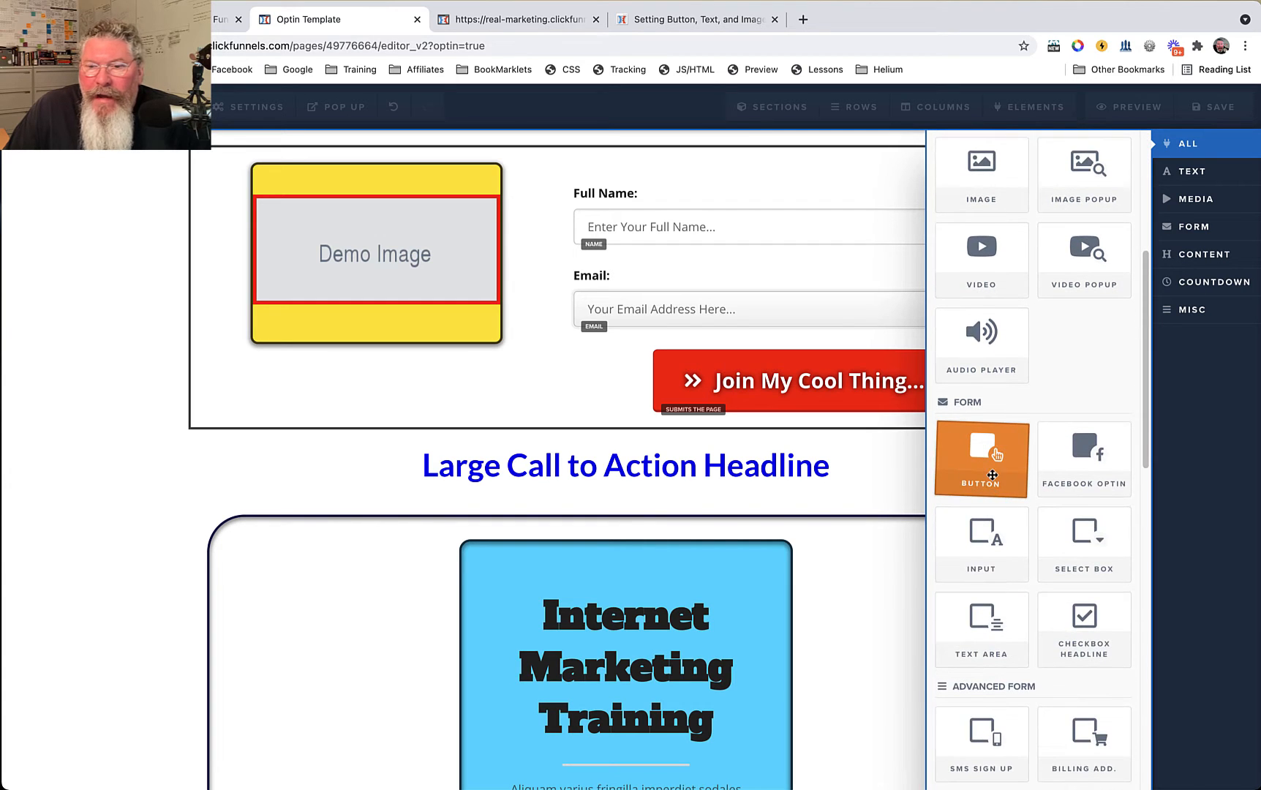
scroll(993, 493, "down", 3)
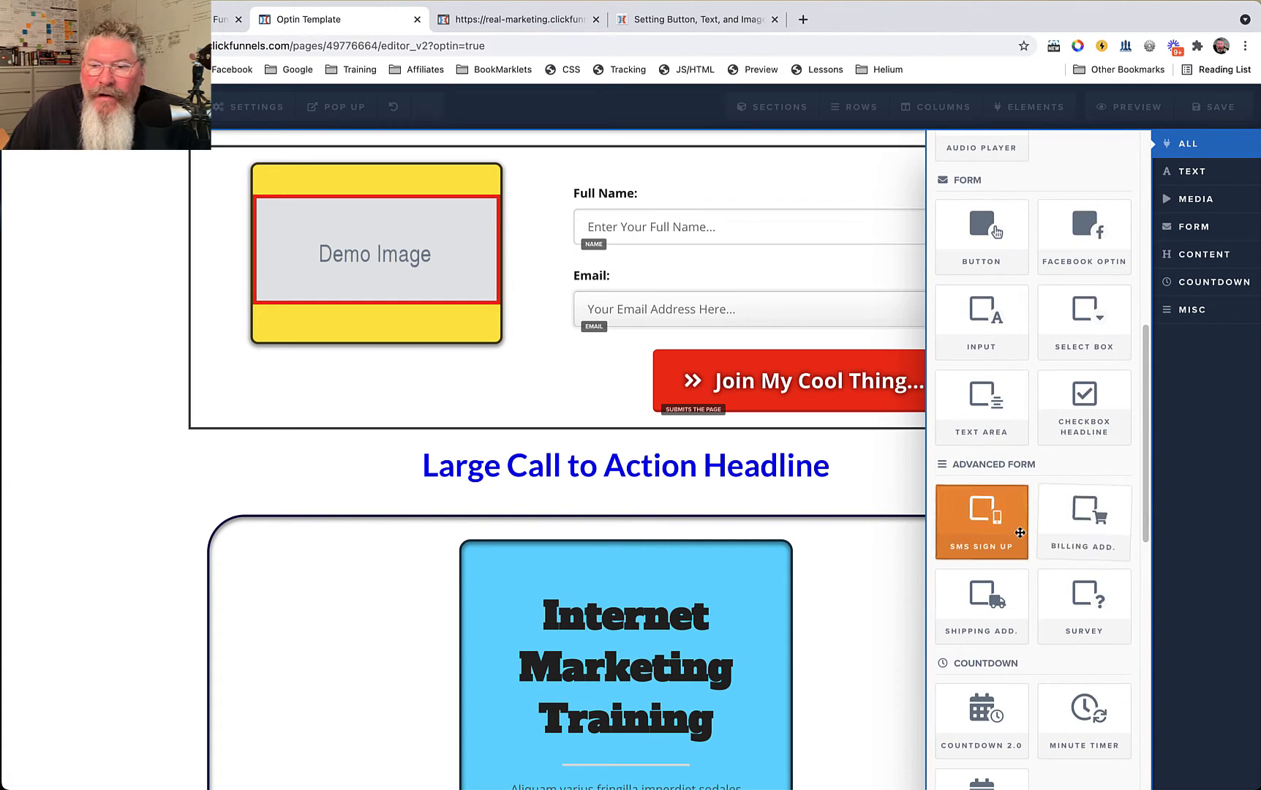
scroll(1003, 535, "down", 1)
scroll(1006, 536, "down", 1)
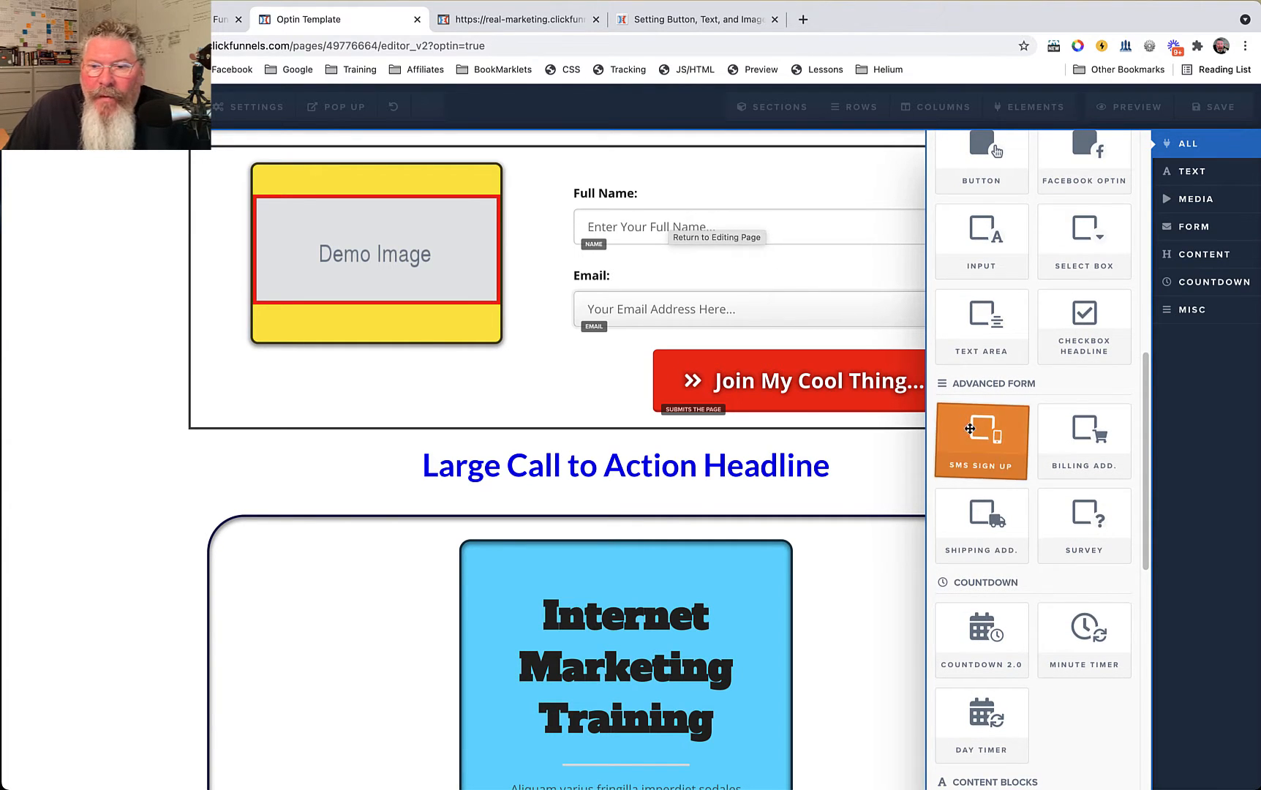
left_click_drag(982, 439, 764, 314)
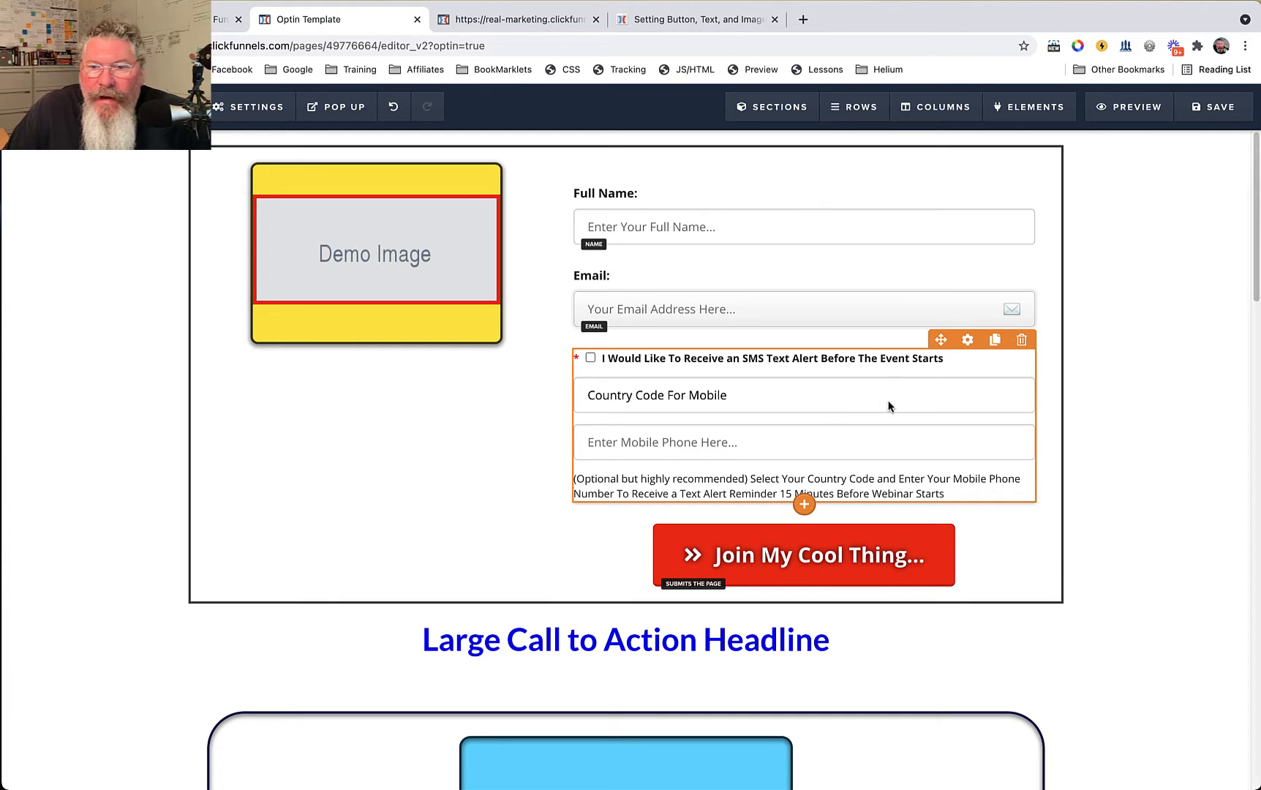
Step: Set the SMS element's top margin to 40 in its settings
left_click(967, 340)
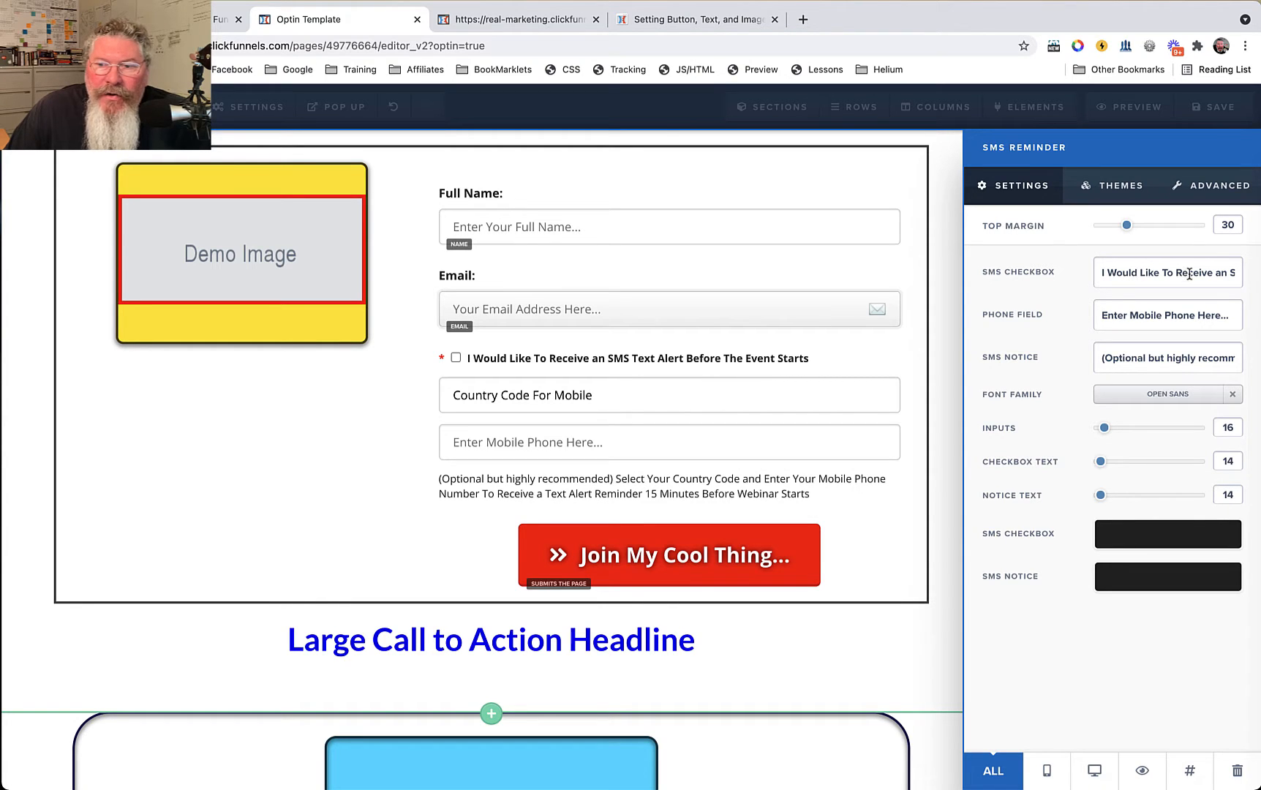
left_click_drag(1128, 225, 1137, 228)
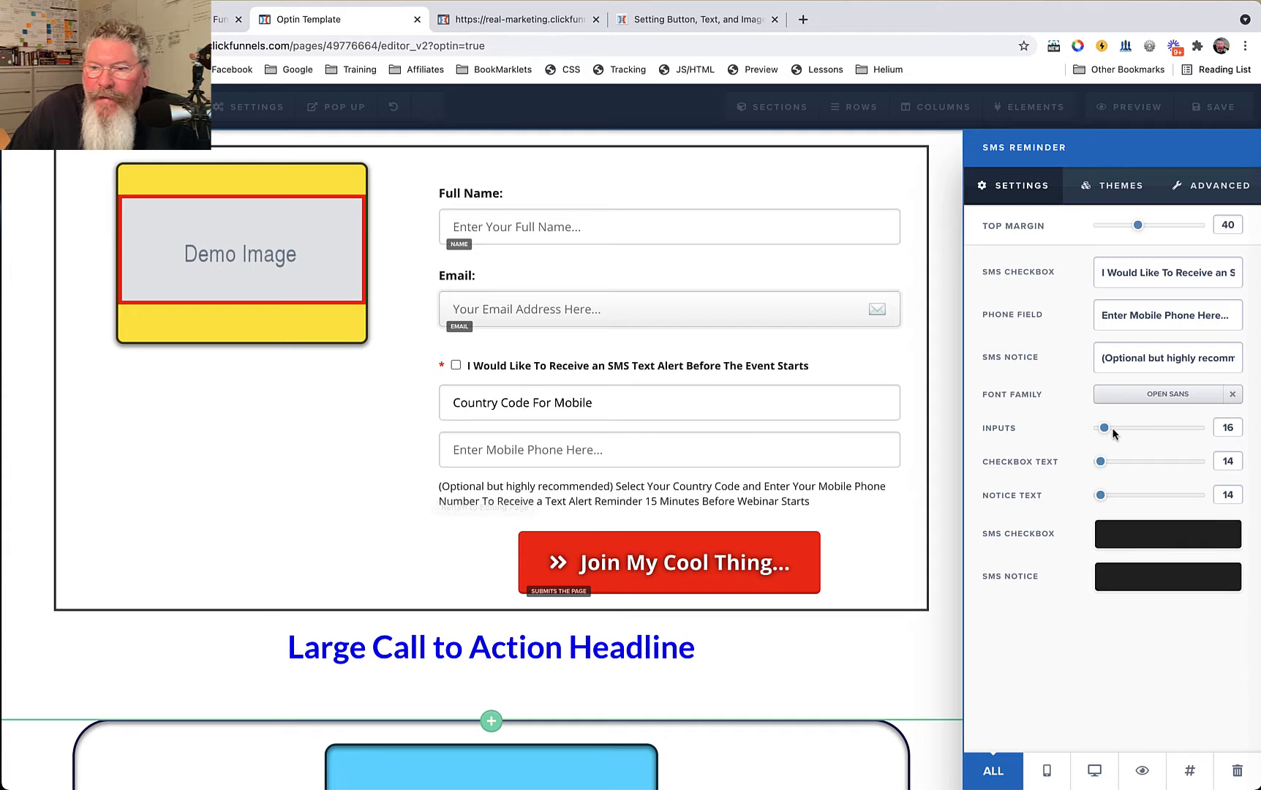
left_click_drag(1105, 430, 1106, 432)
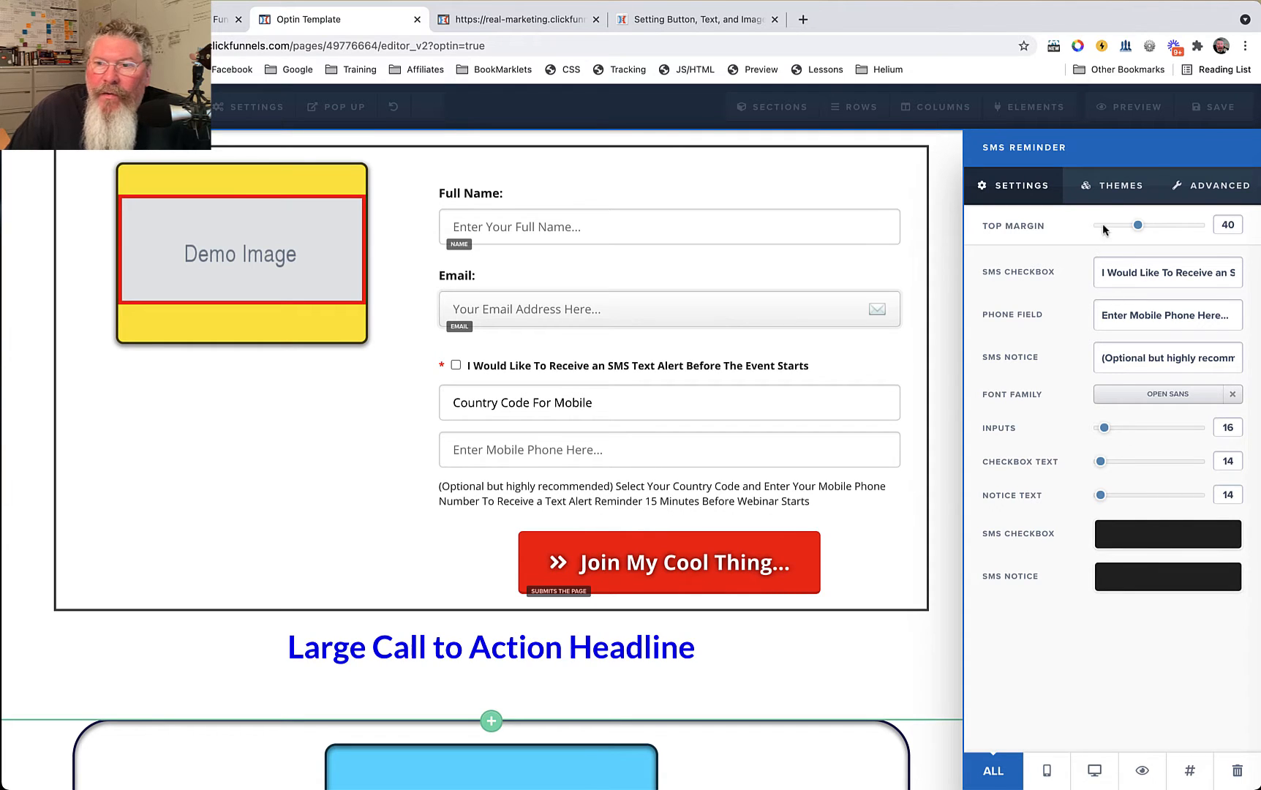
Step: Set the SMS element's checkbox text style to Bold in its advanced styles
left_click(1117, 190)
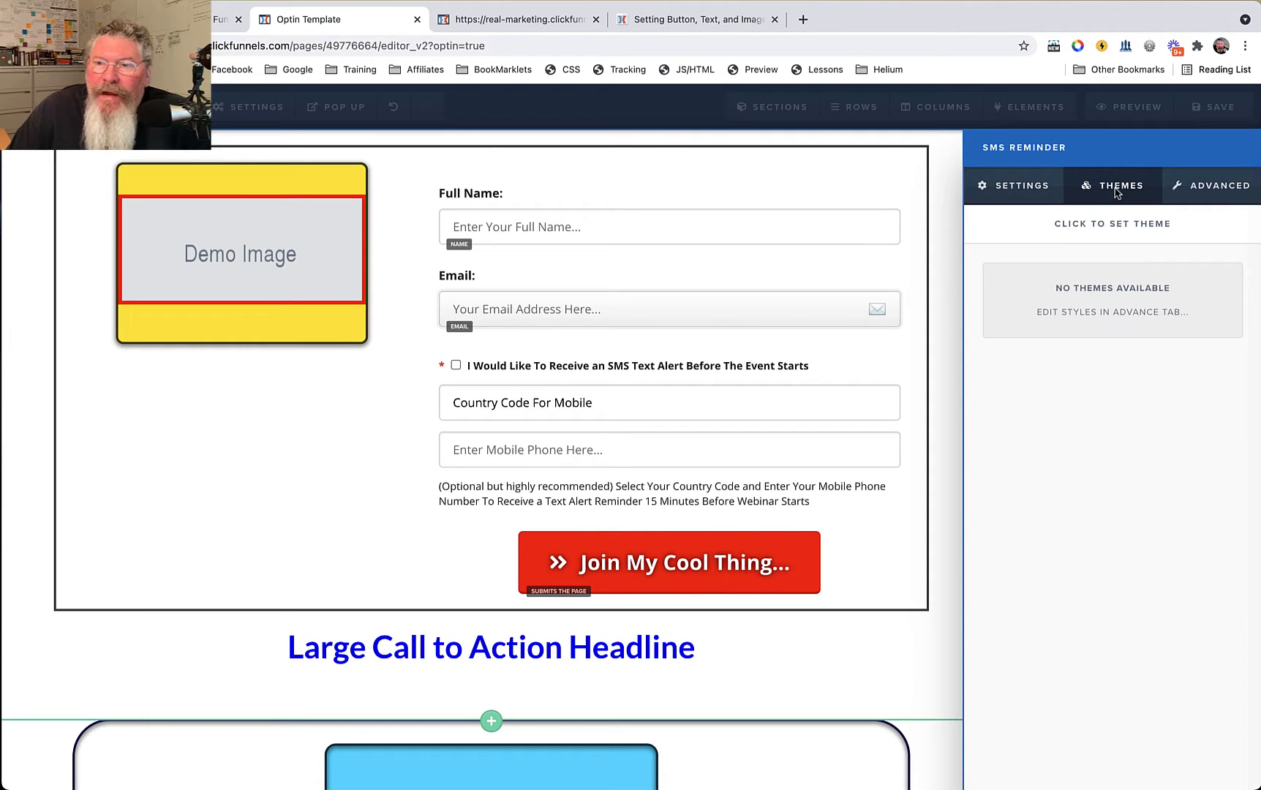
left_click(1214, 190)
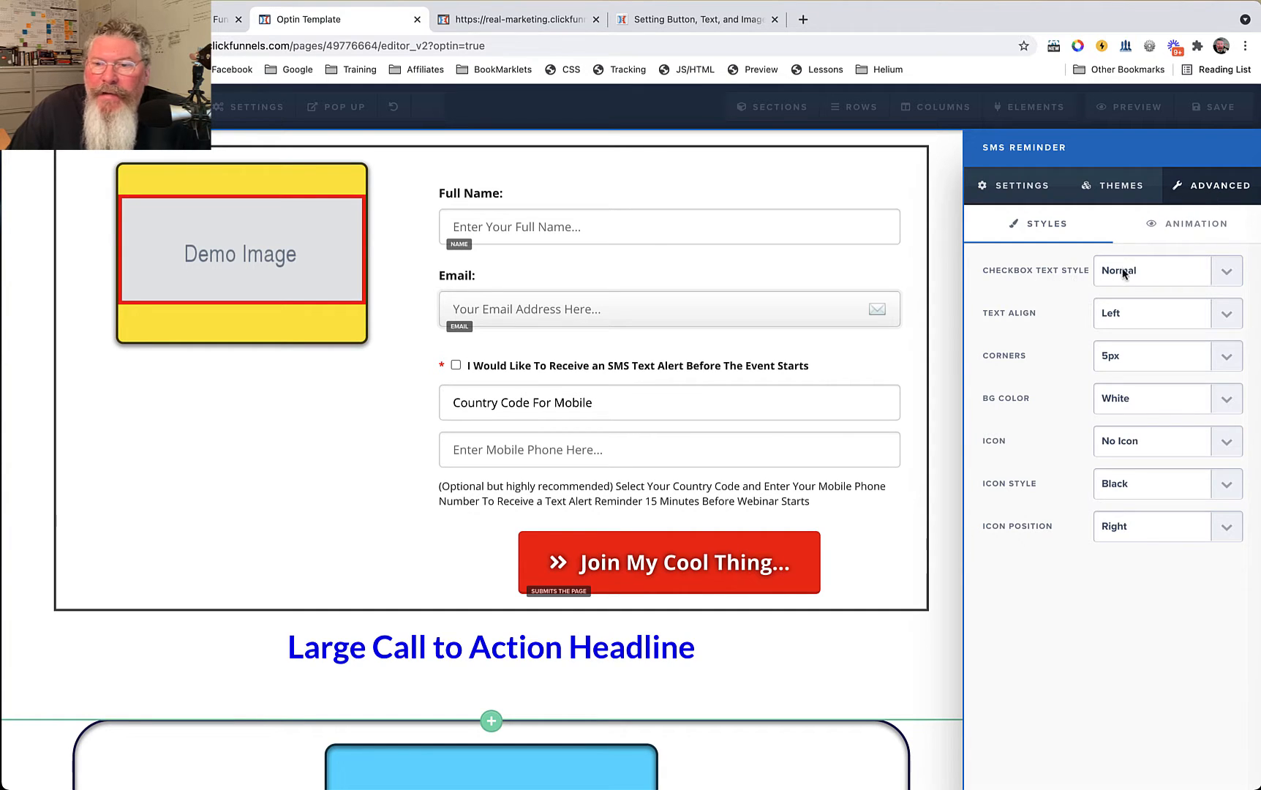
left_click(1147, 272)
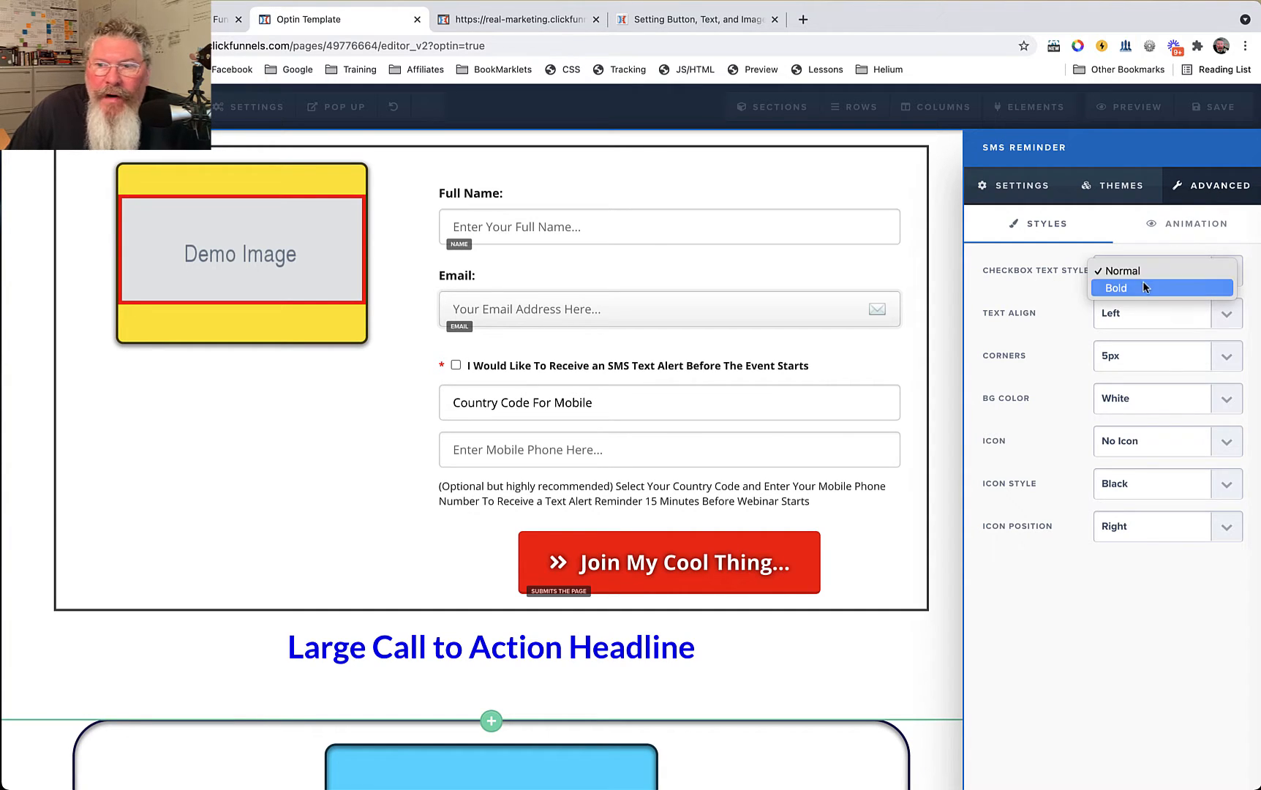
left_click(1143, 285)
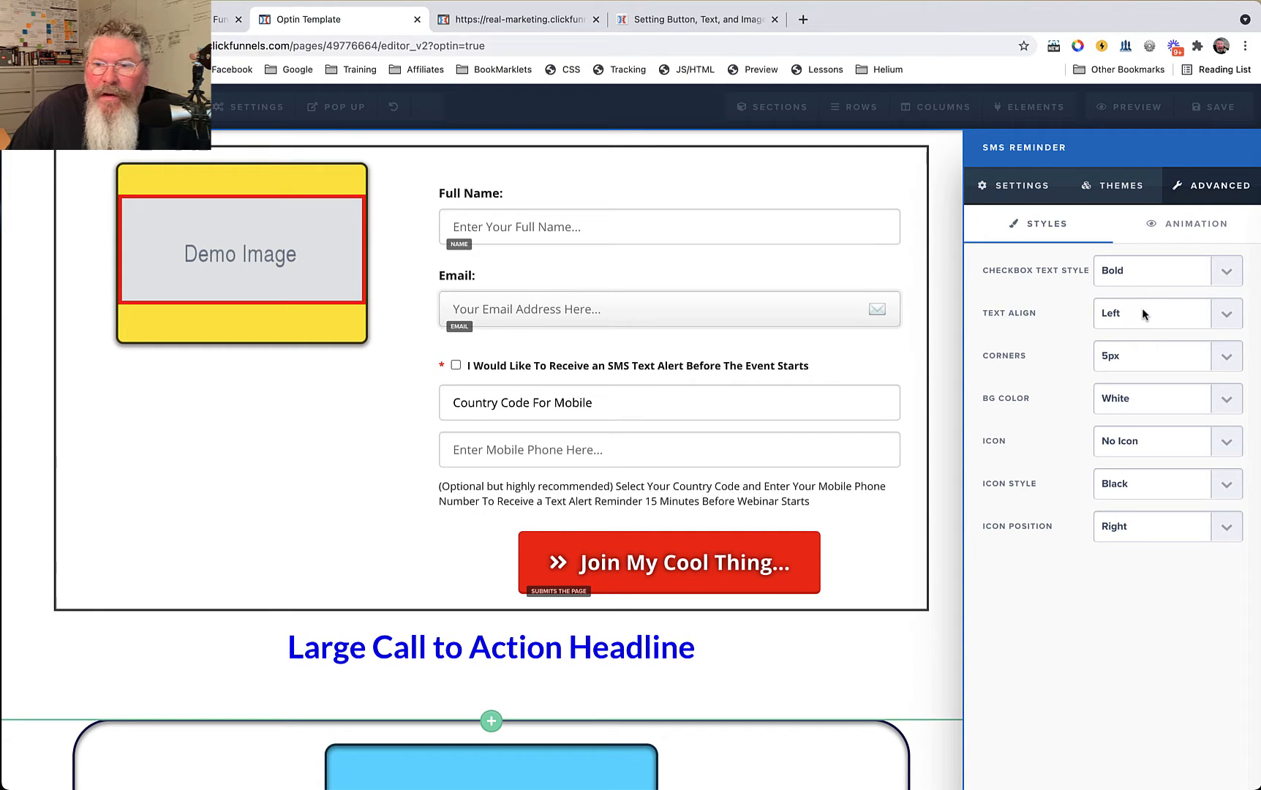
Step: Examine the SMS element's text alignment, corner and background color options
left_click(1144, 313)
left_click(1143, 313)
left_click(1150, 356)
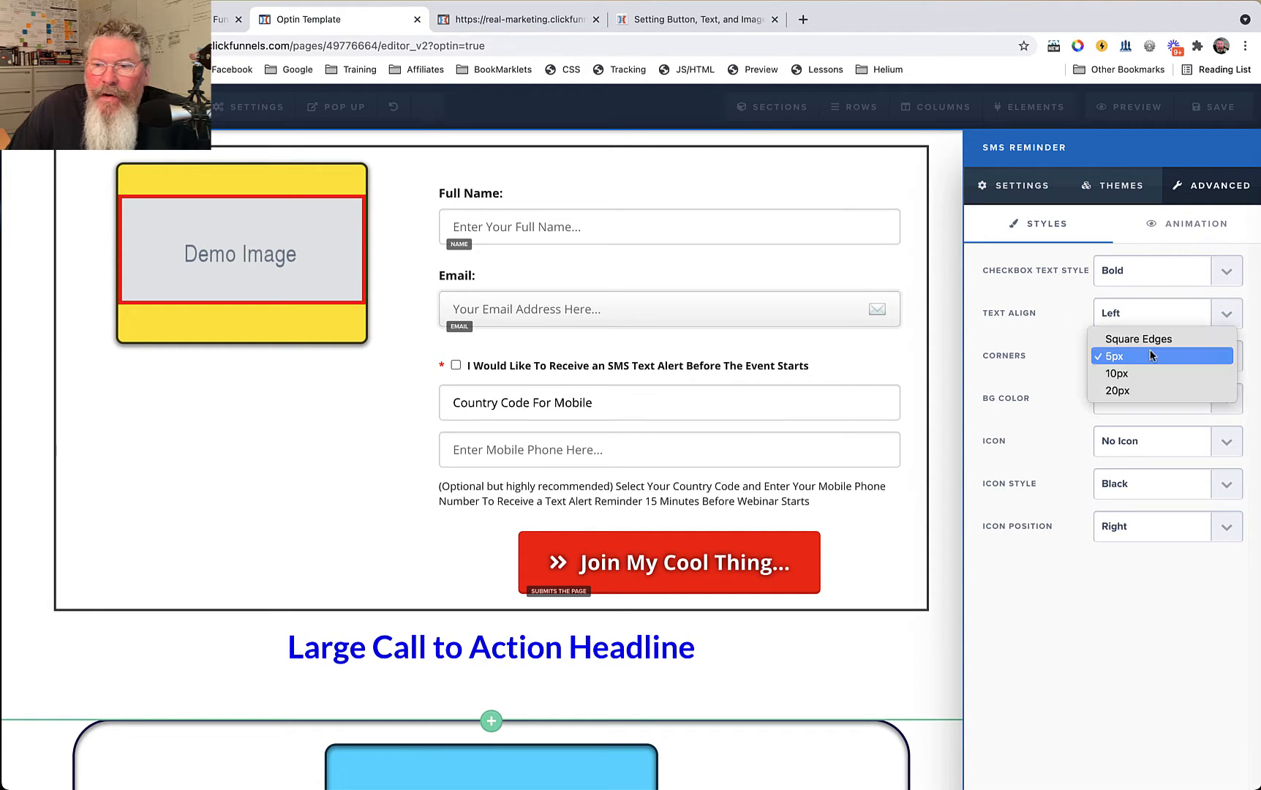
left_click(1151, 355)
left_click(1142, 396)
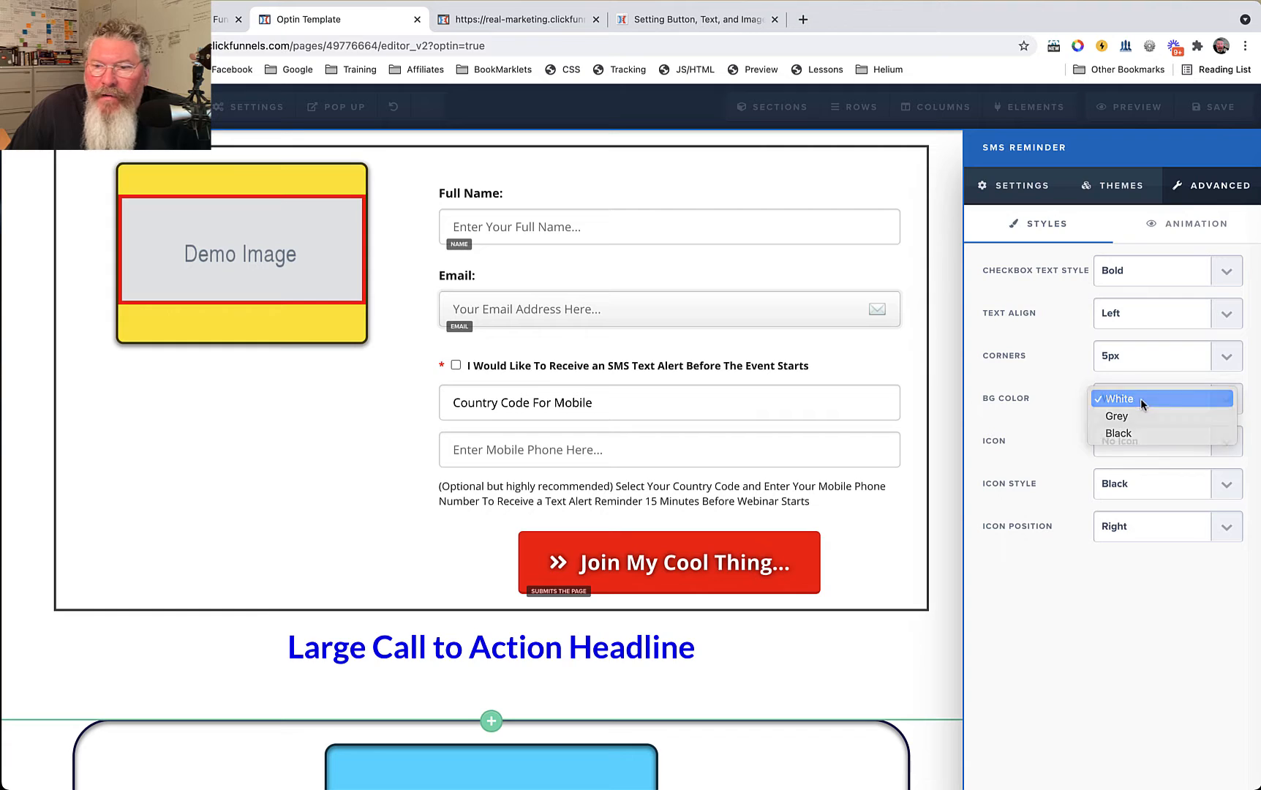
left_click(1140, 399)
Step: Give the SMS element's mobile phone field a Phone Icon in the Black style, positioned on the right
left_click(1147, 440)
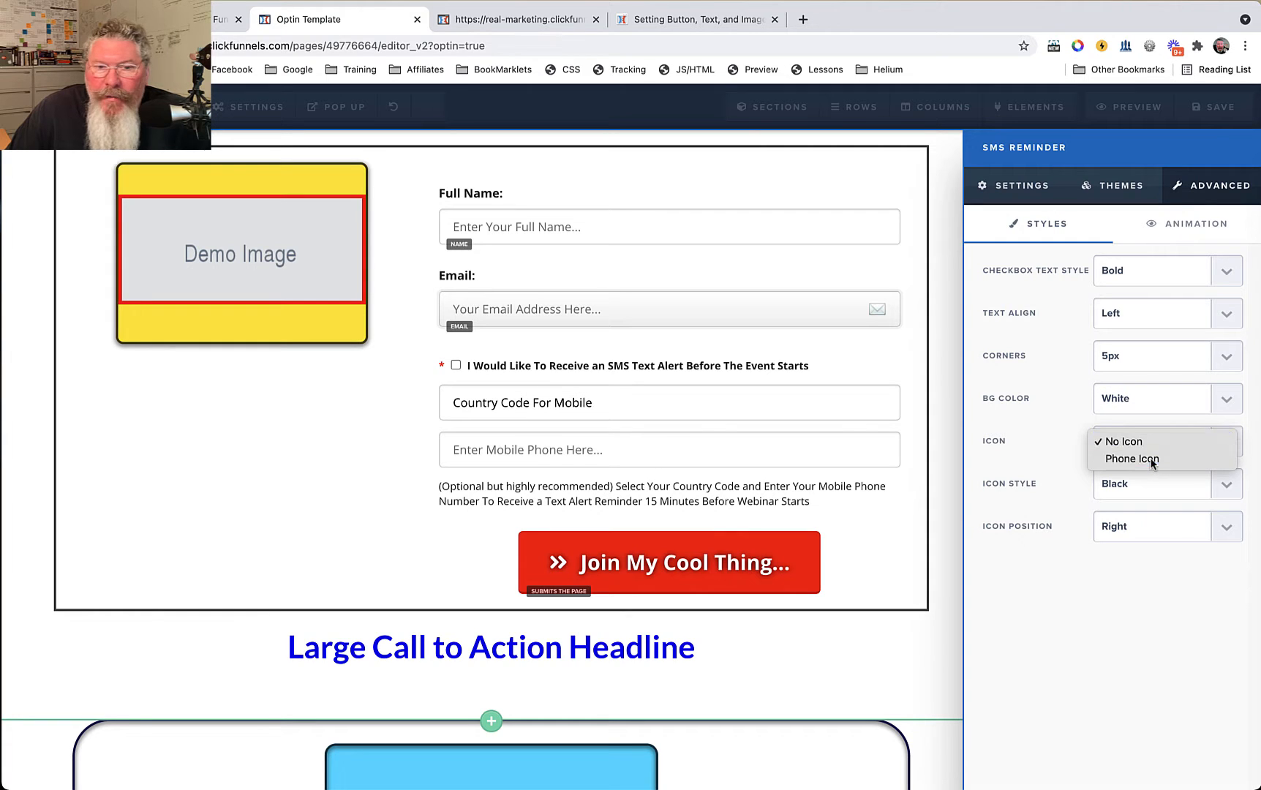
left_click(1150, 463)
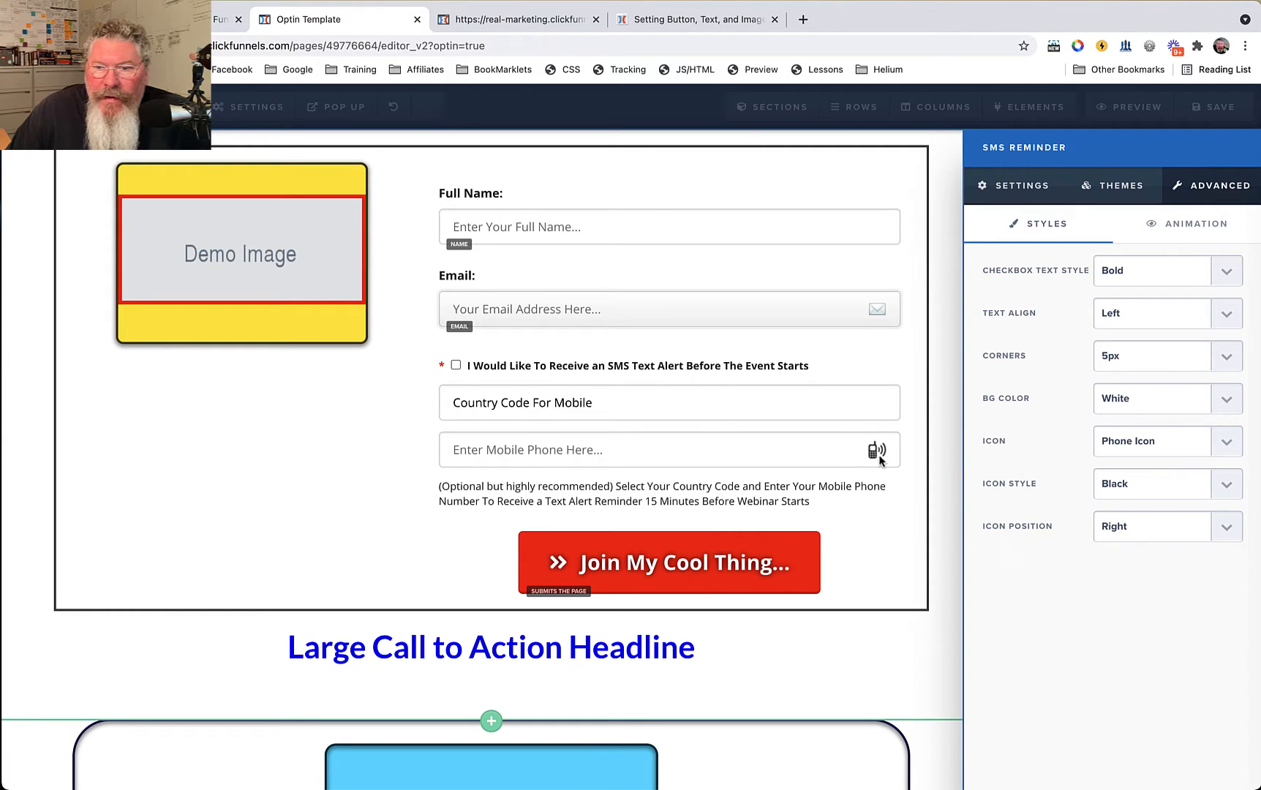
left_click(1131, 486)
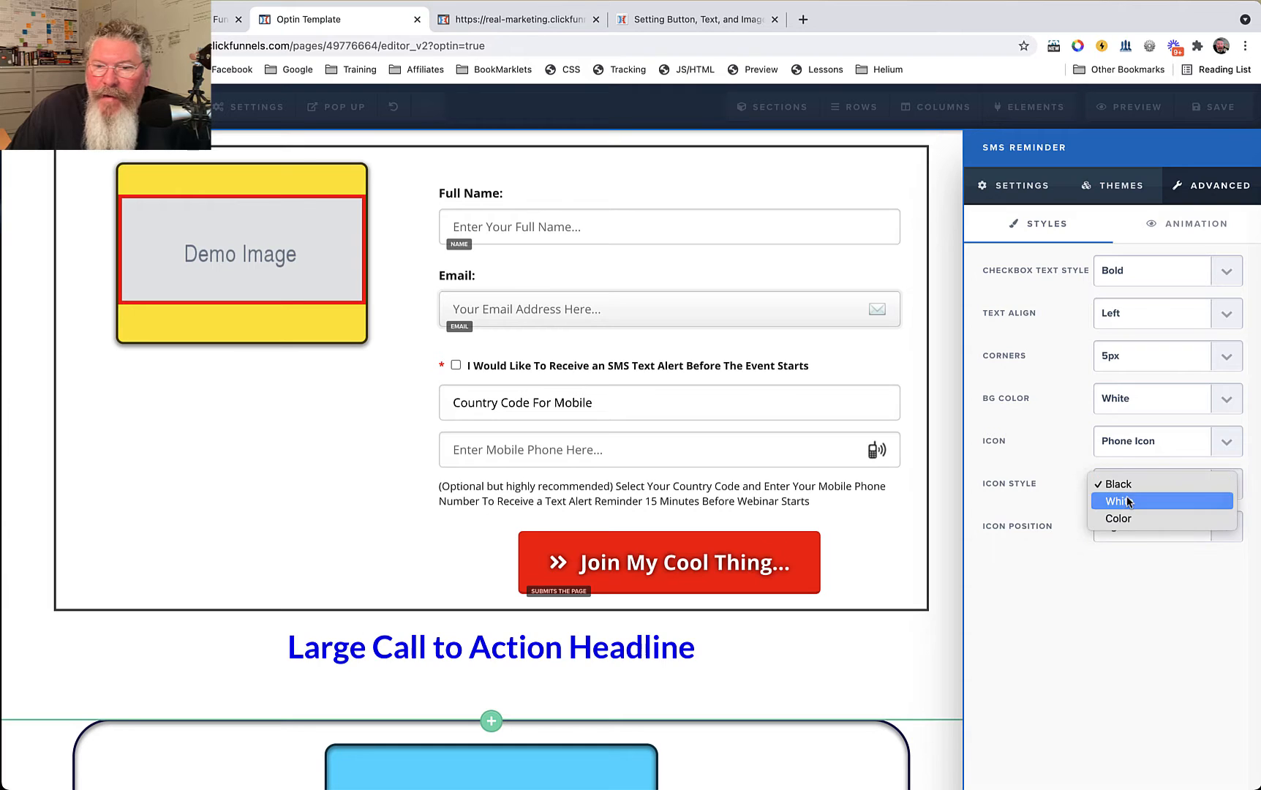
left_click(1129, 502)
left_click(1133, 482)
left_click(1133, 494)
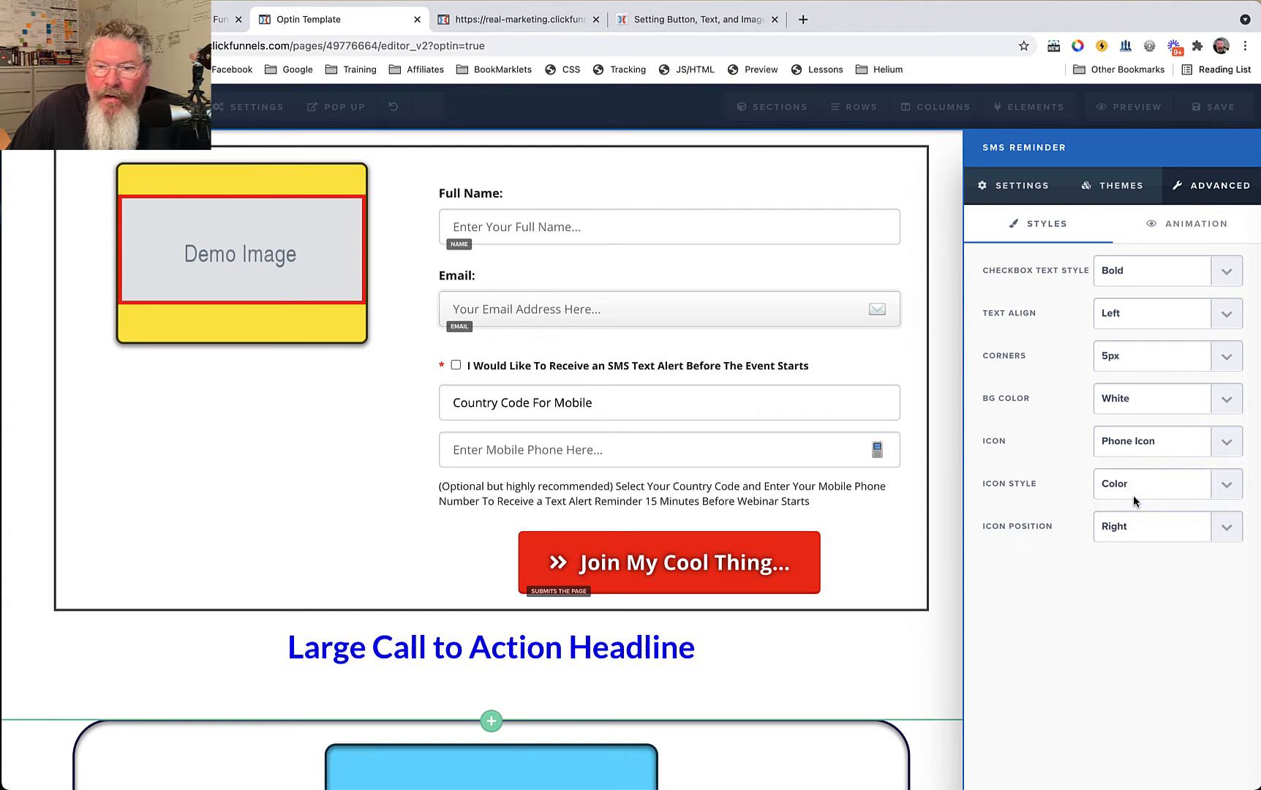
left_click(1139, 485)
left_click(1142, 448)
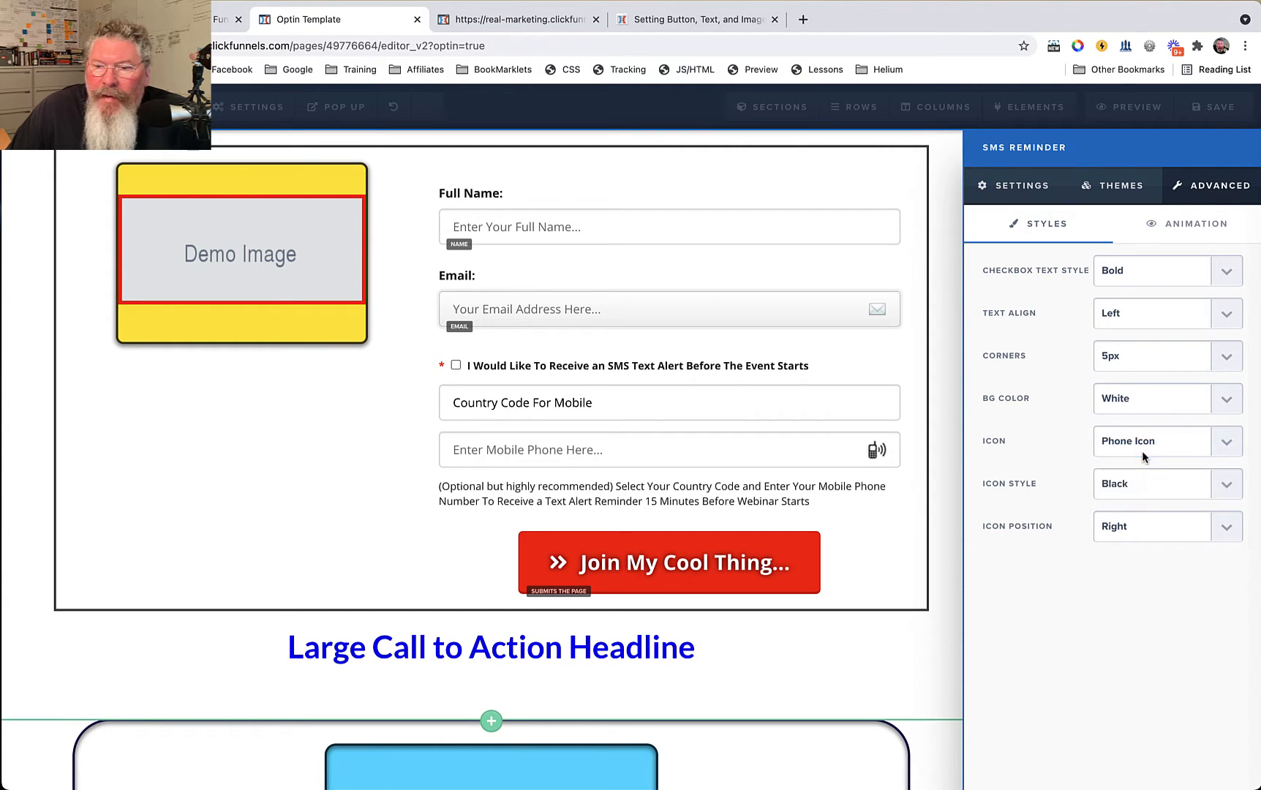
left_click(1145, 526)
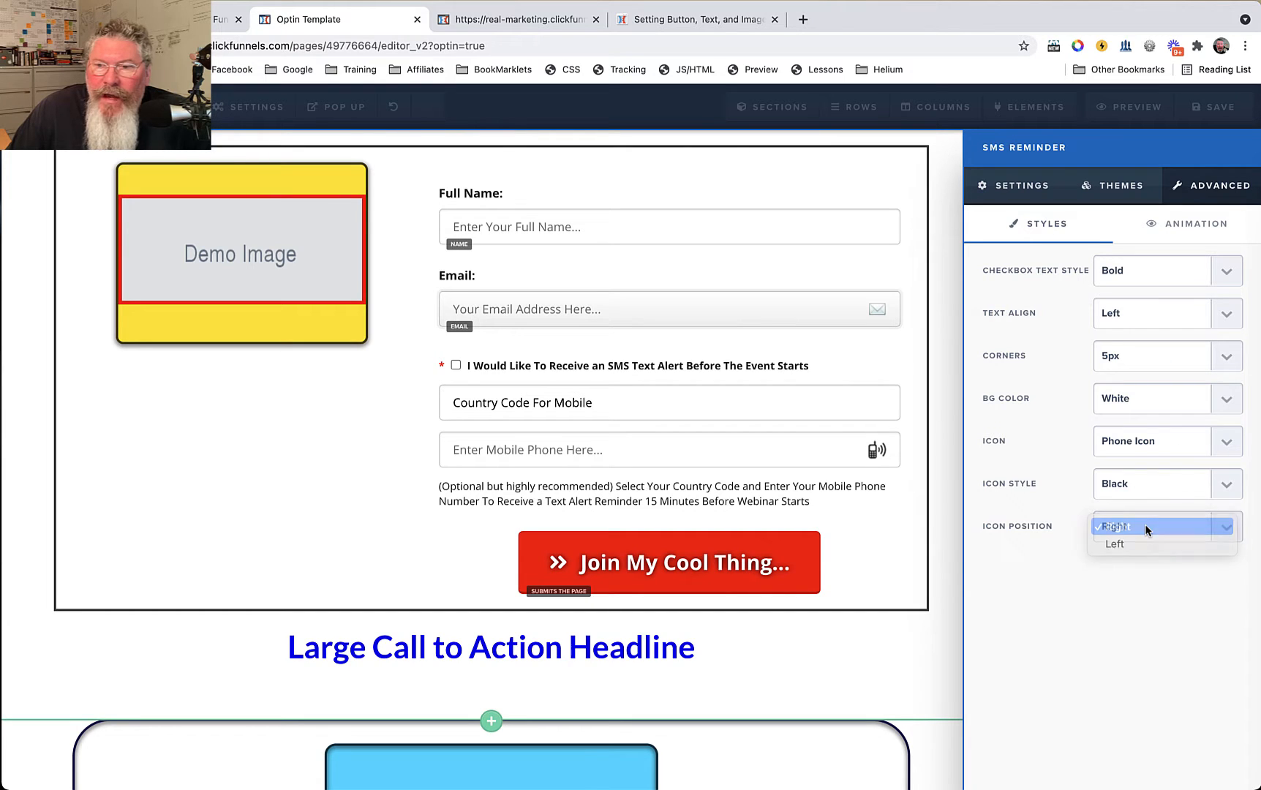
left_click(1146, 528)
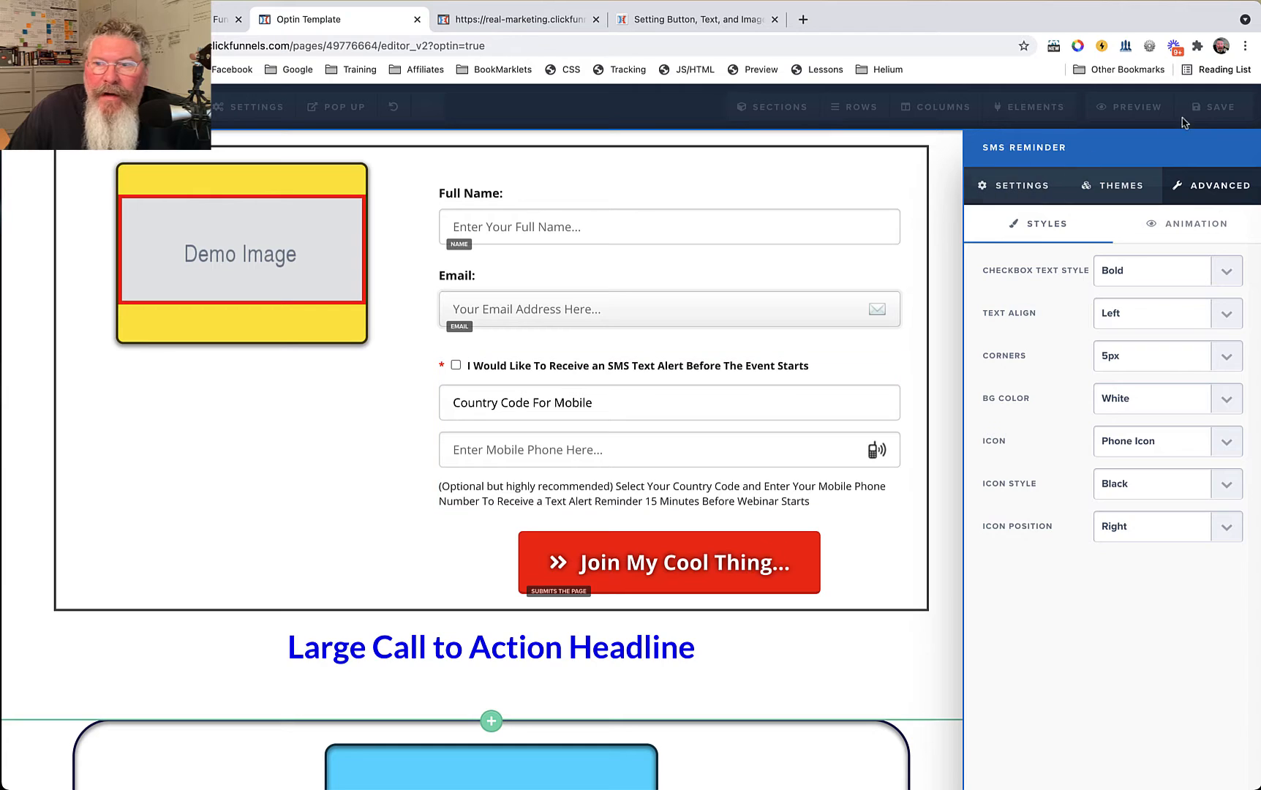
Step: Save the opt-in page and open its preview
left_click(1213, 111)
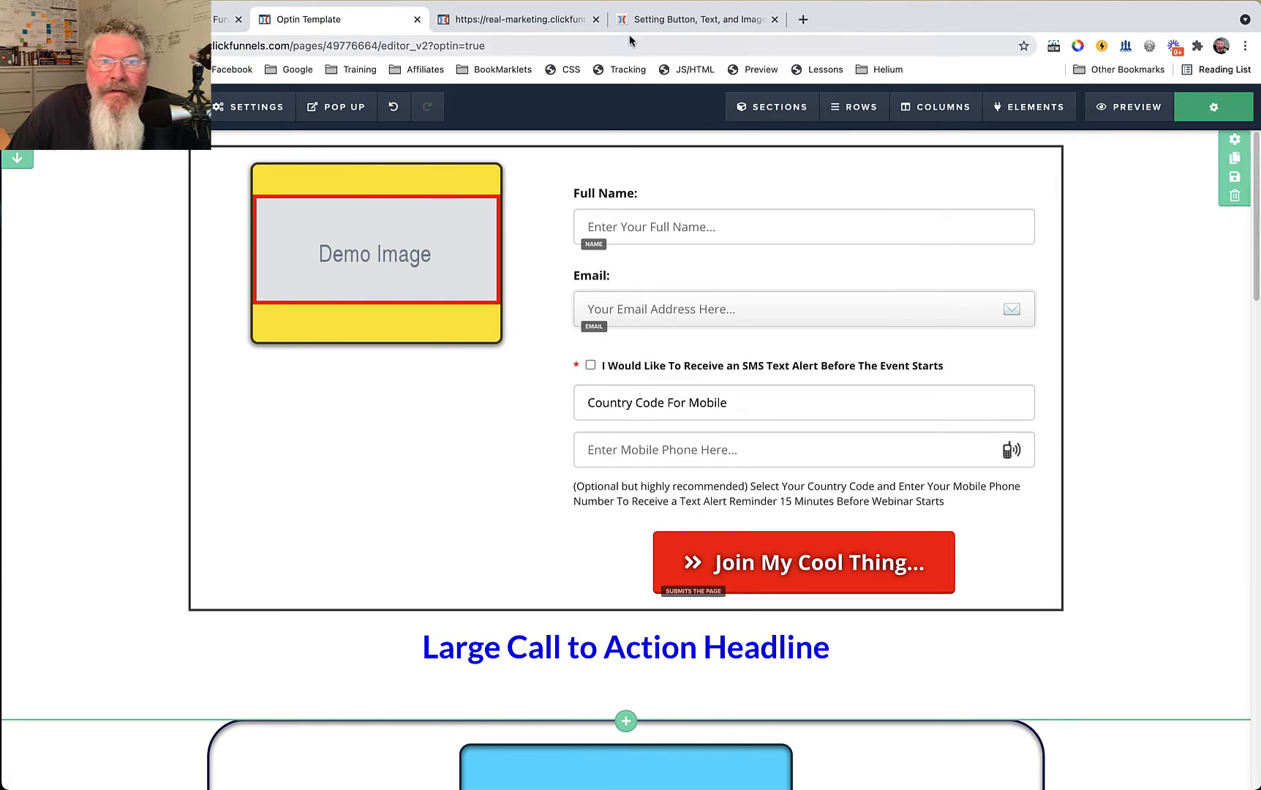
left_click(1114, 110)
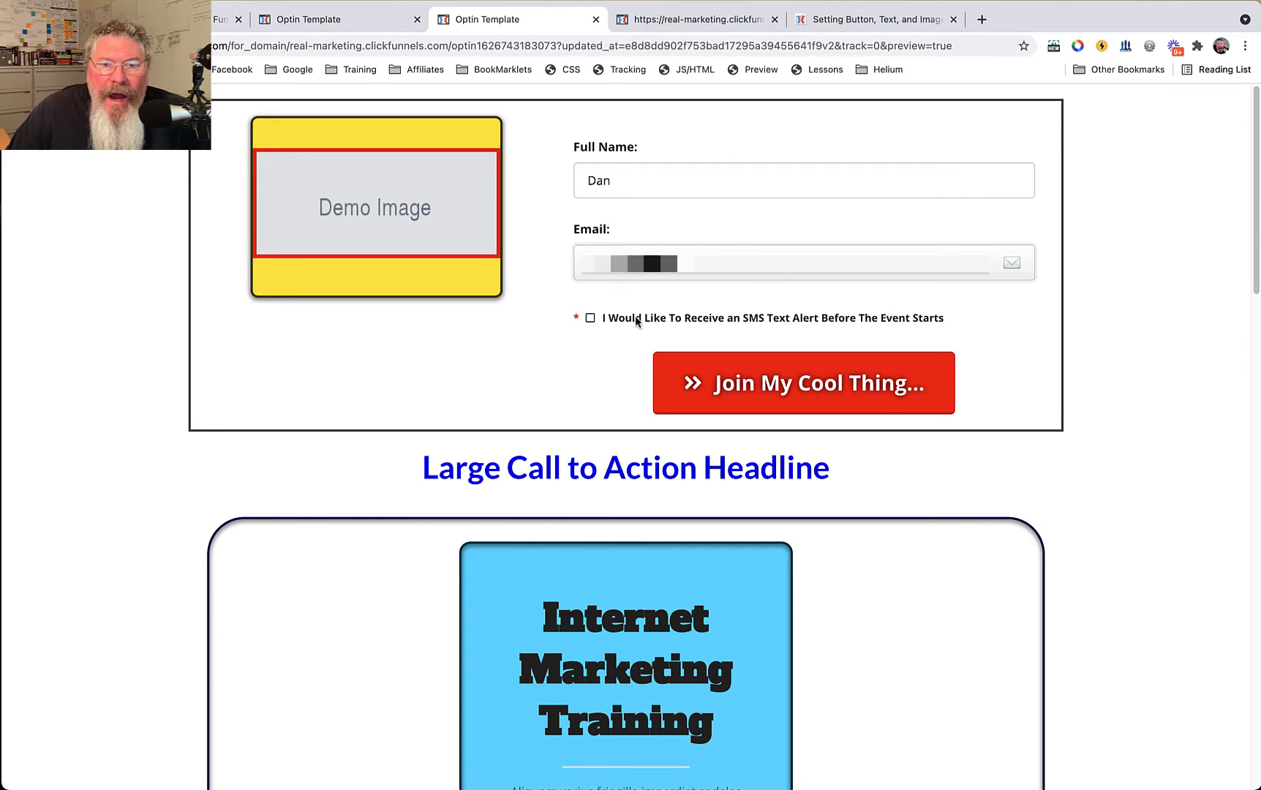
Step: Test the form by opting in to SMS alerts with country USA and a mobile phone number, submit it, and close the preview pages
left_click(590, 318)
left_click(615, 358)
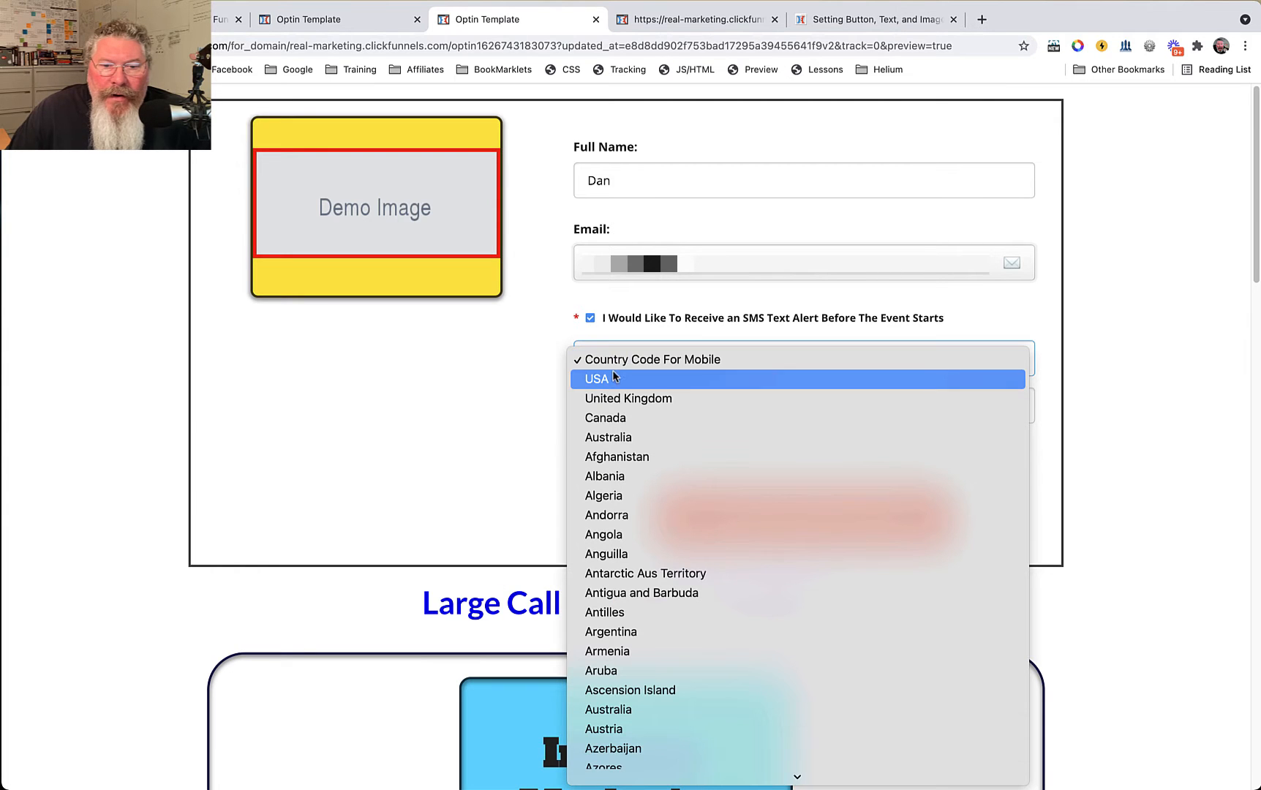
left_click(612, 379)
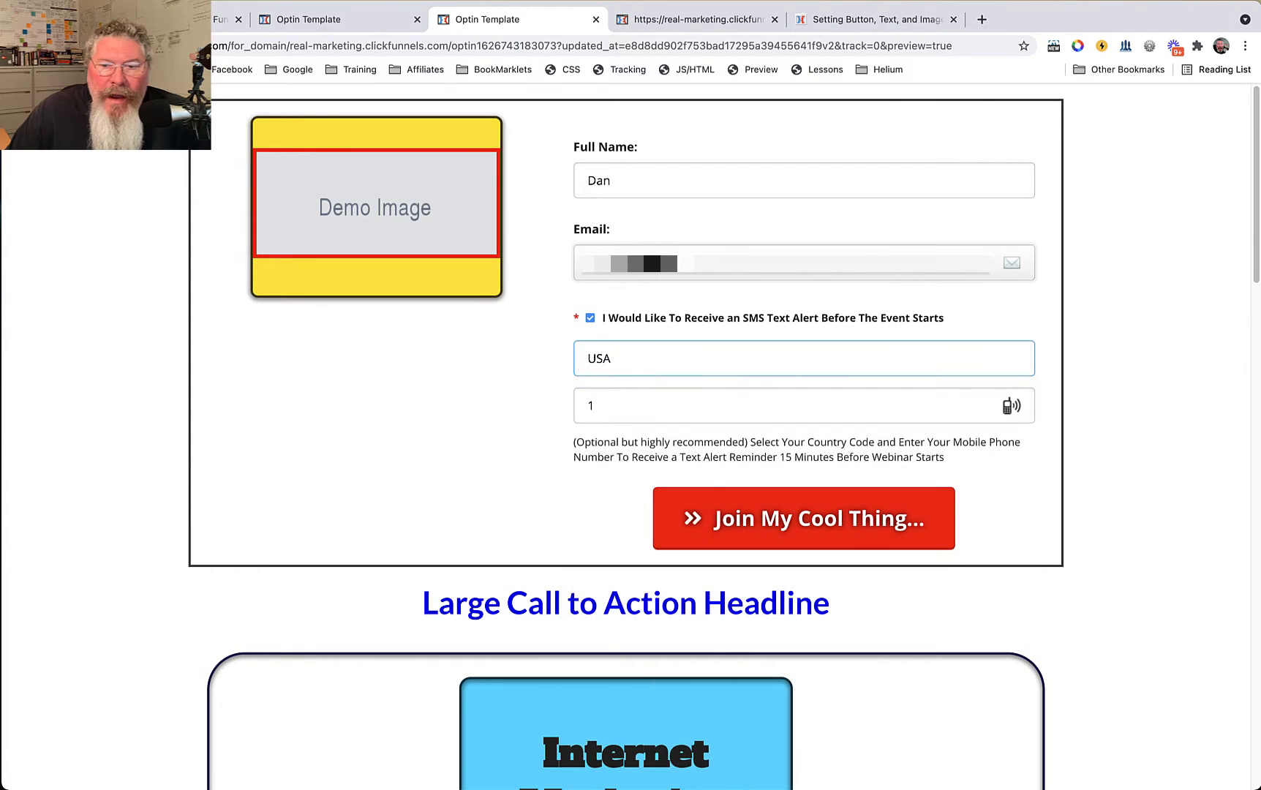
left_click(601, 407)
left_click(624, 446)
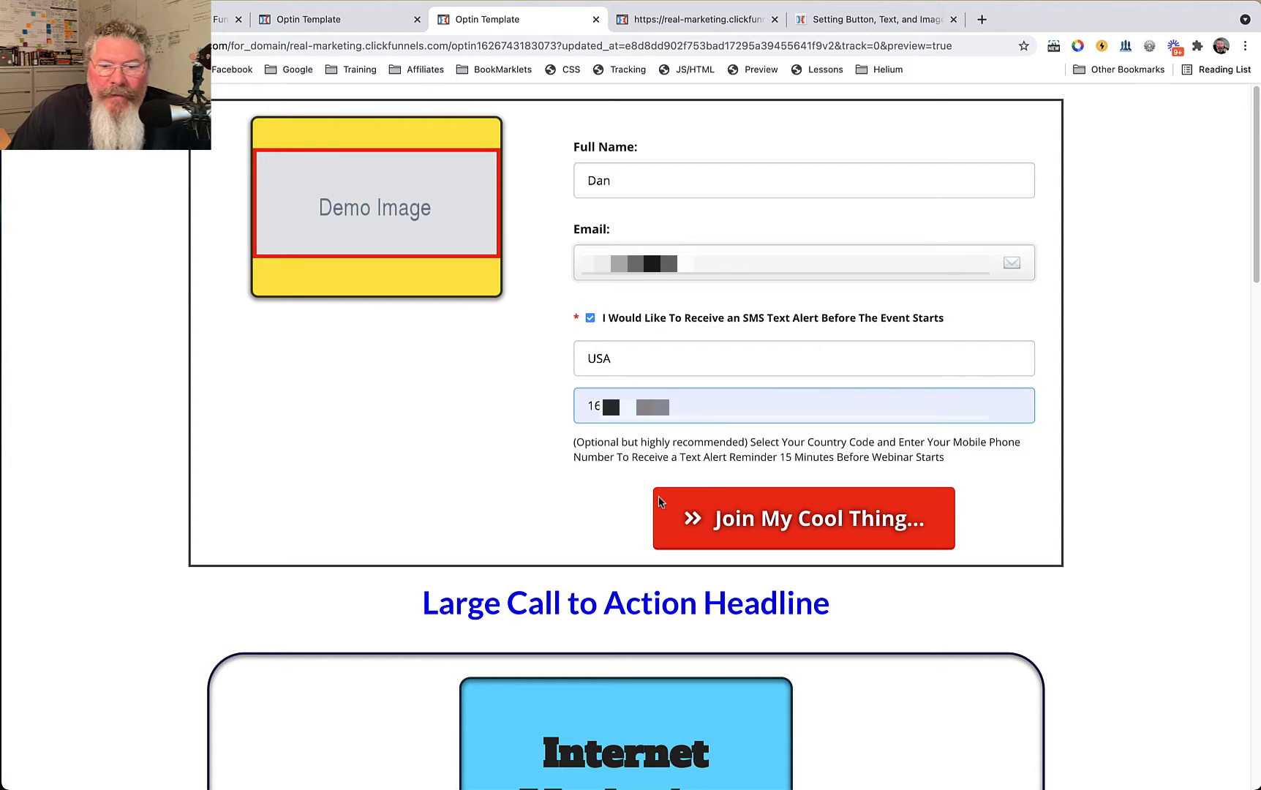
left_click(796, 528)
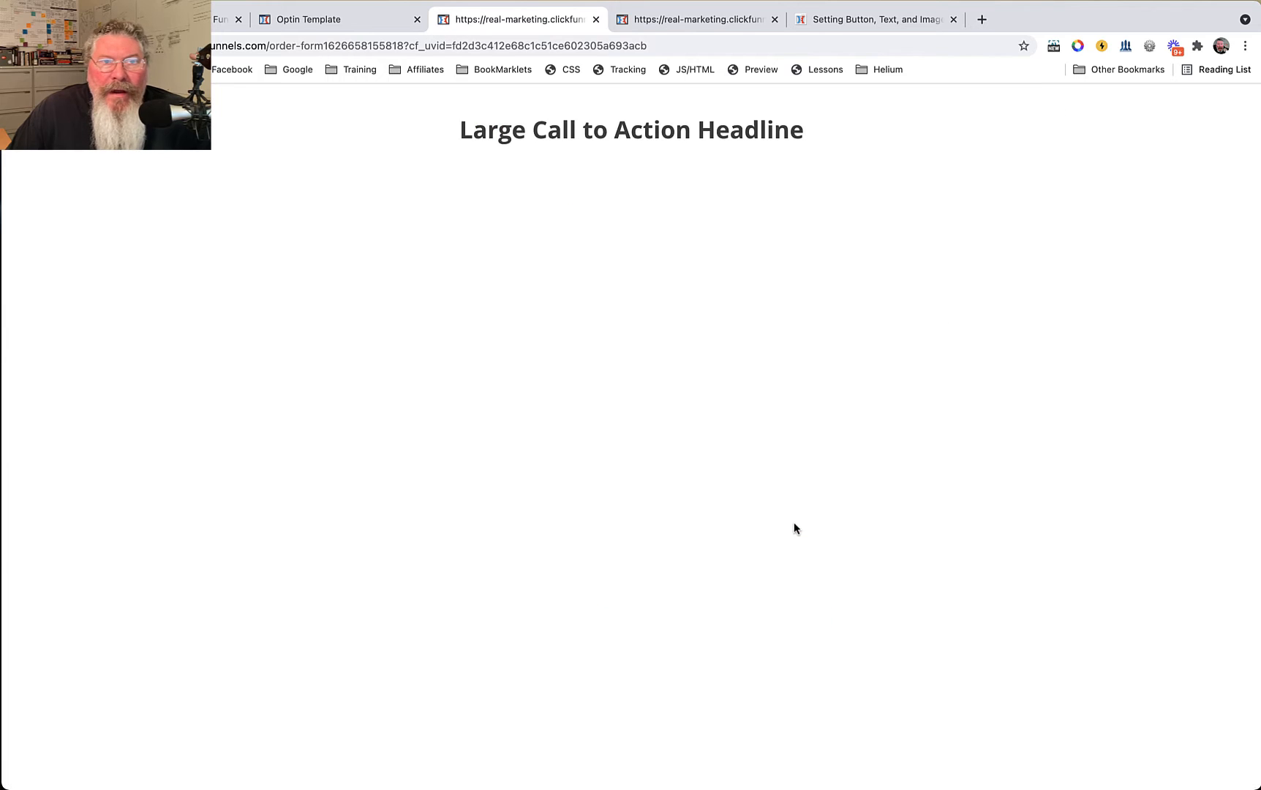
left_click(596, 20)
left_click(595, 20)
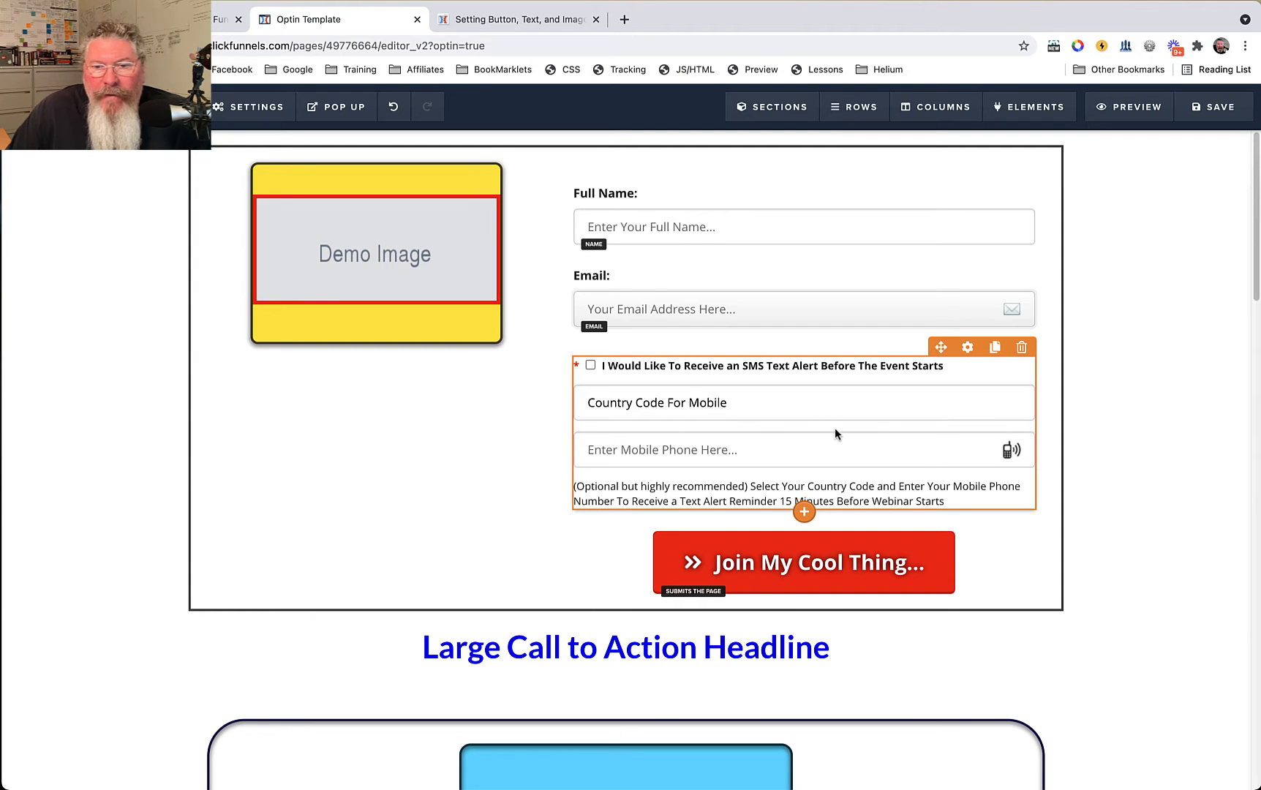
Step: Review the SMS element's general settings and advanced style options
left_click(968, 347)
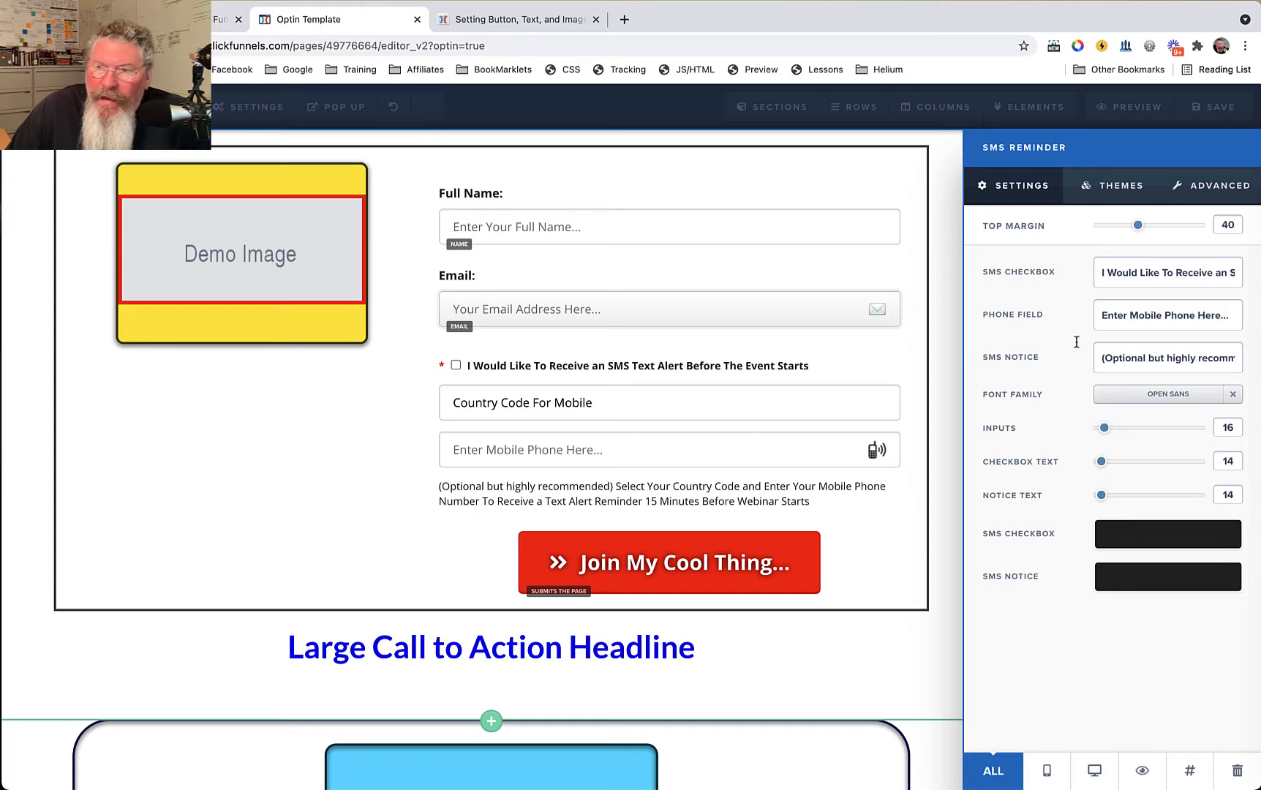
left_click(1211, 191)
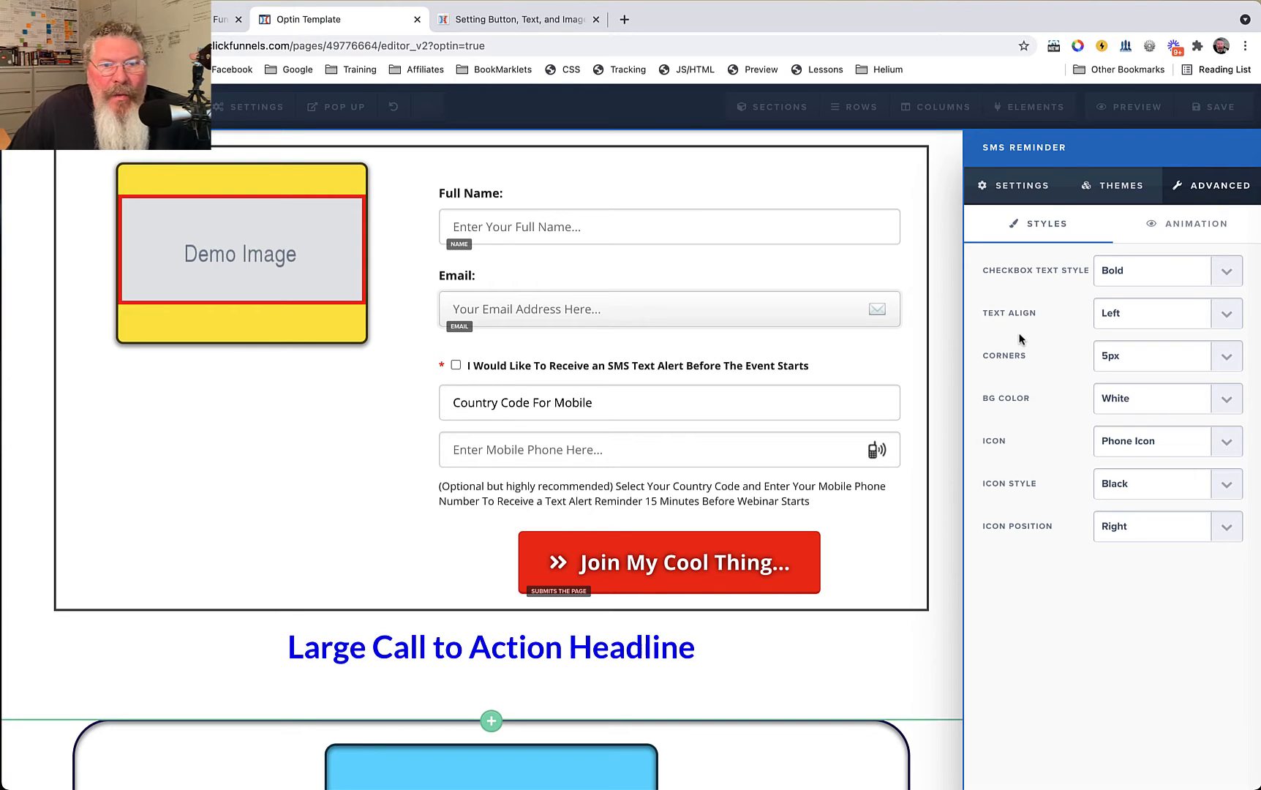
left_click(821, 352)
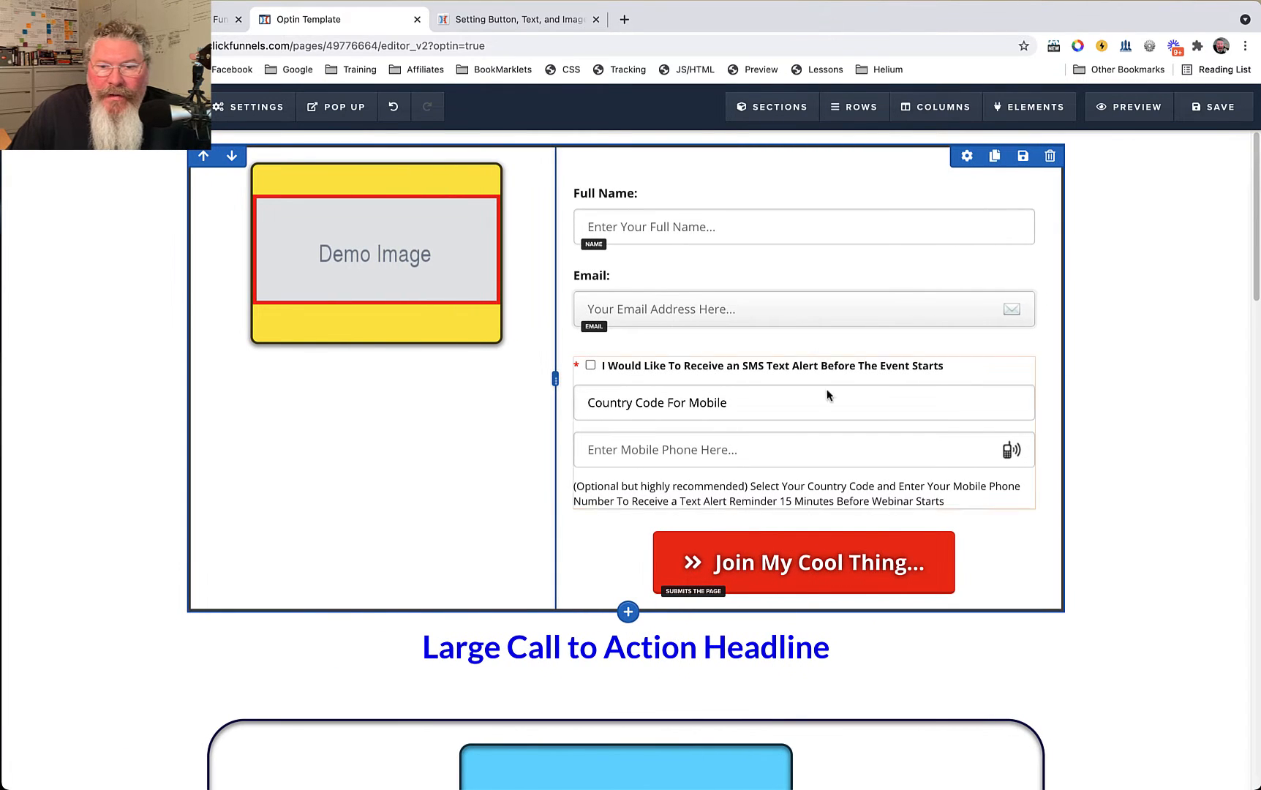
Step: Add a Billing Address element directly below the SMS element, above the submit button
left_click(805, 514)
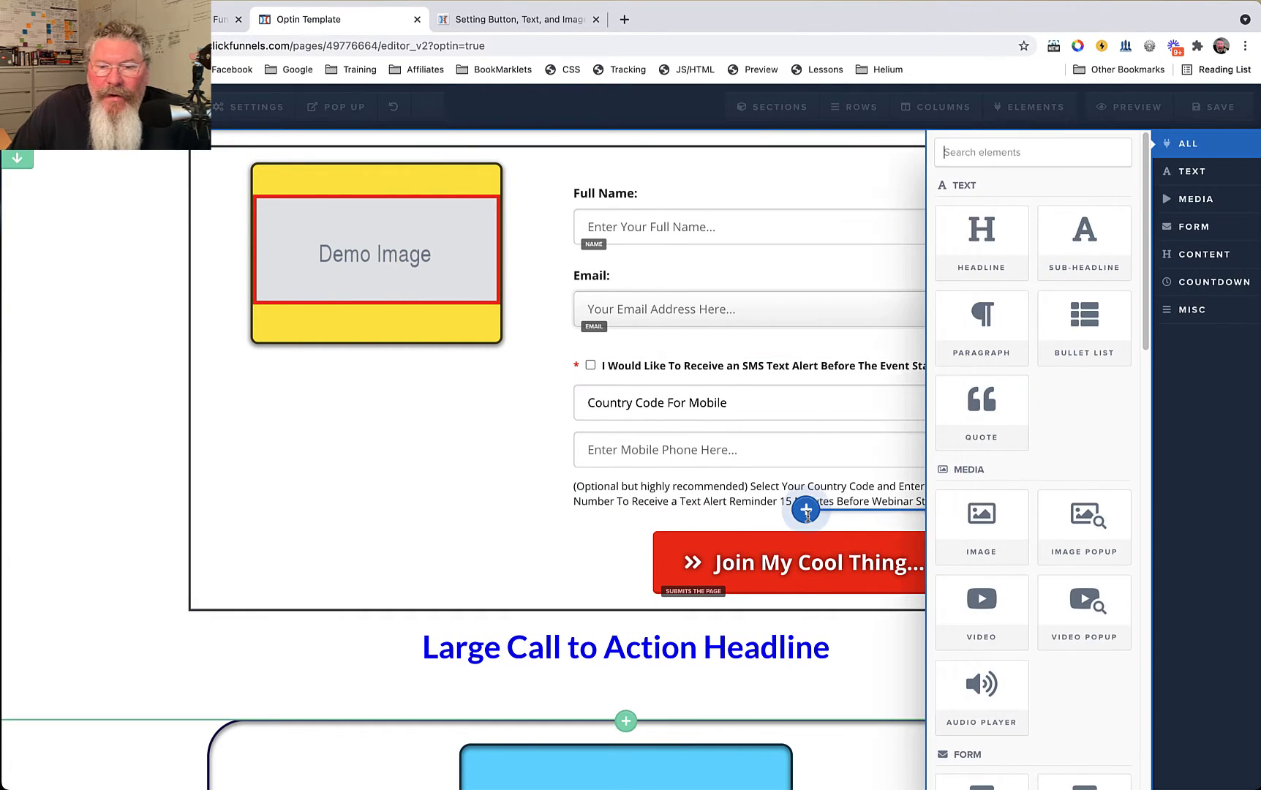
scroll(993, 532, "down", 1)
scroll(993, 532, "down", 8)
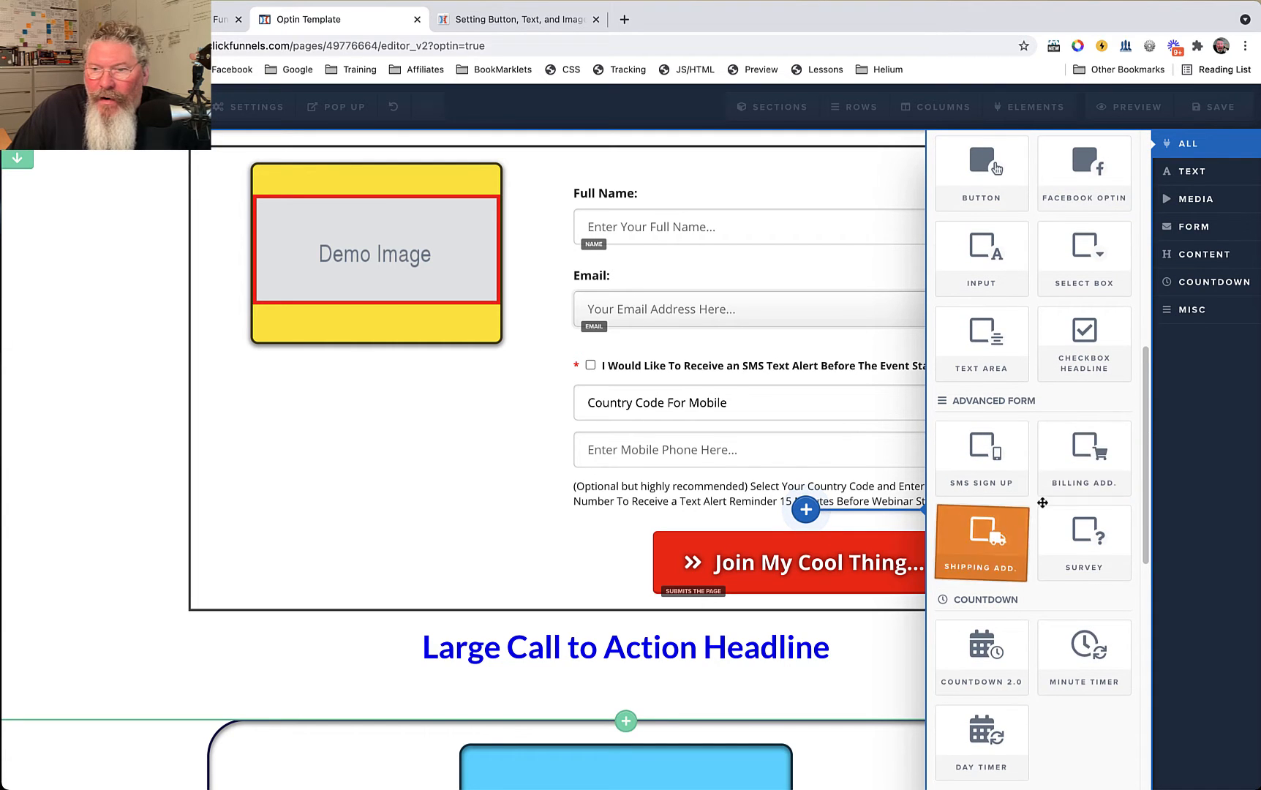
left_click(1080, 453)
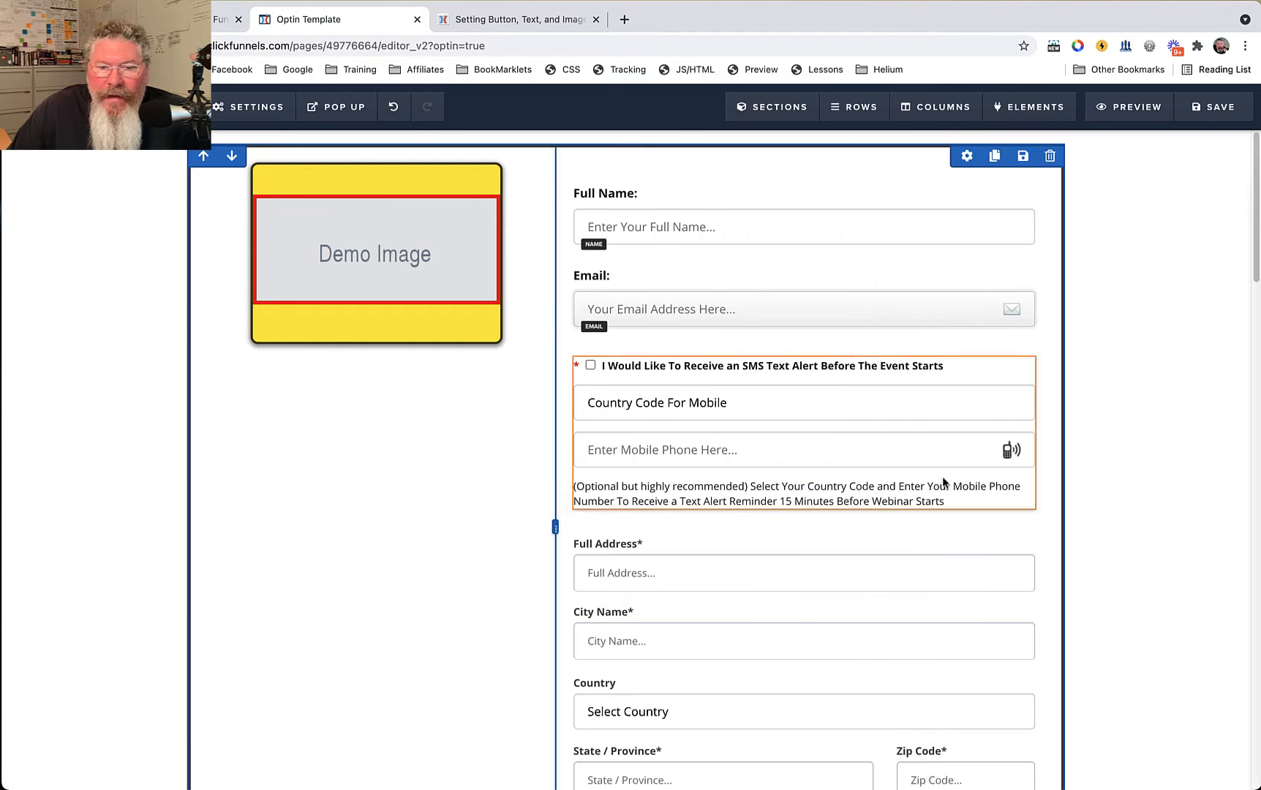
Step: Put 3333 in front of the Billing Address element's address placeholder so it reads "3333Full Address..."
scroll(875, 485, "down", 3)
scroll(875, 485, "down", 2)
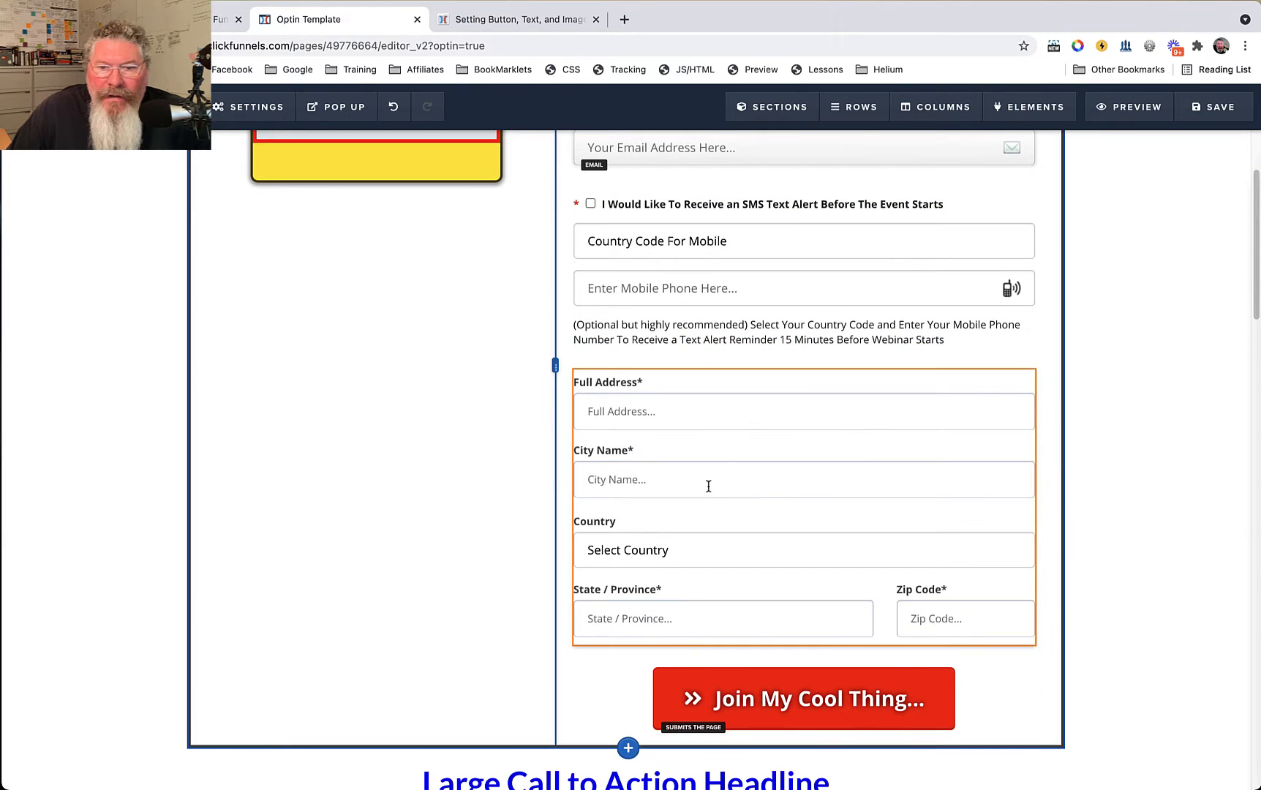
left_click(968, 360)
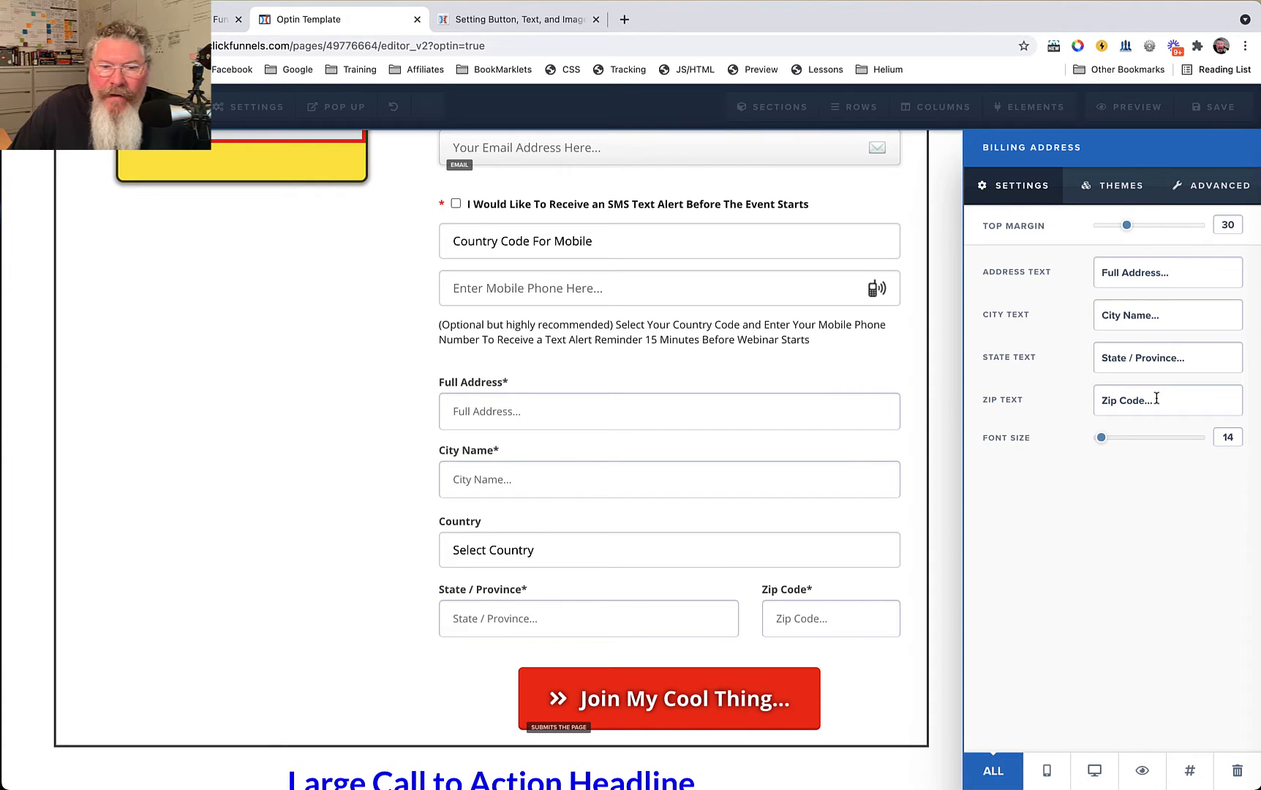
left_click(499, 396)
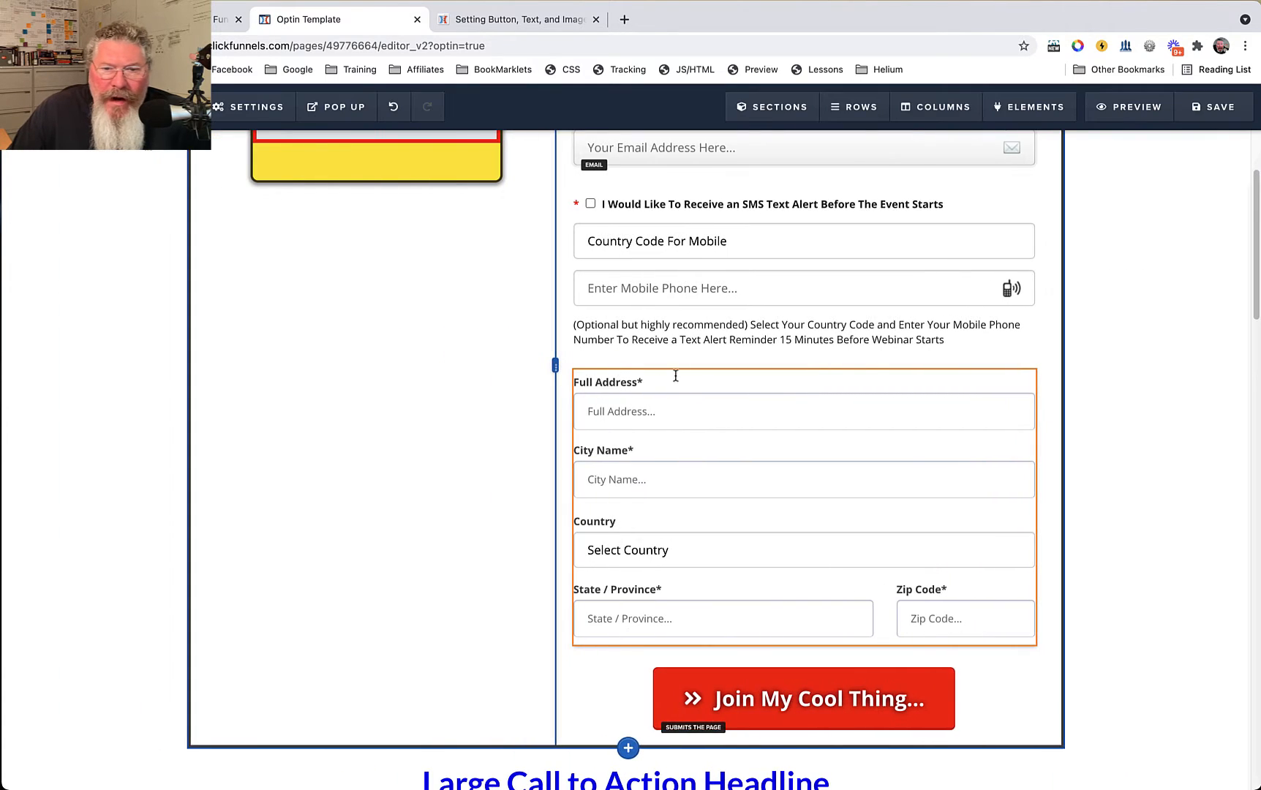
left_click(631, 381)
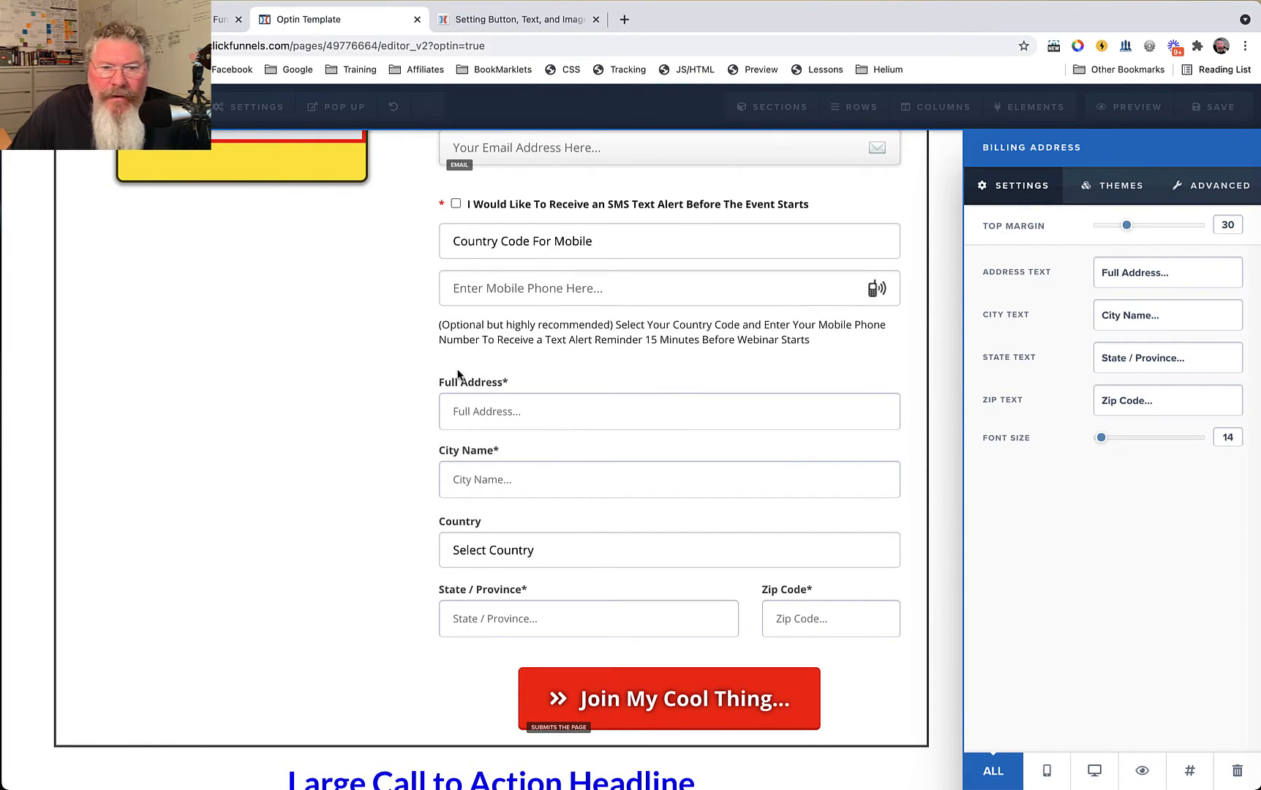
left_click(470, 384)
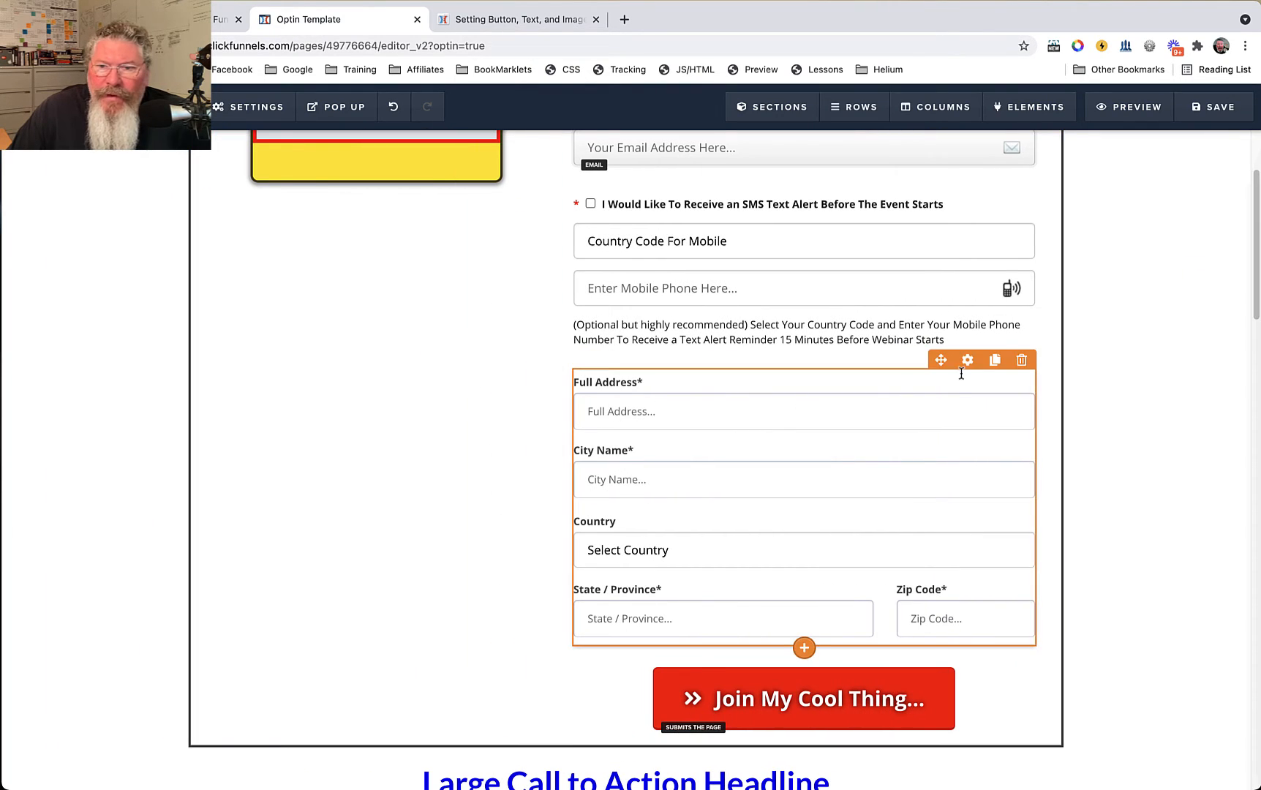
left_click(967, 362)
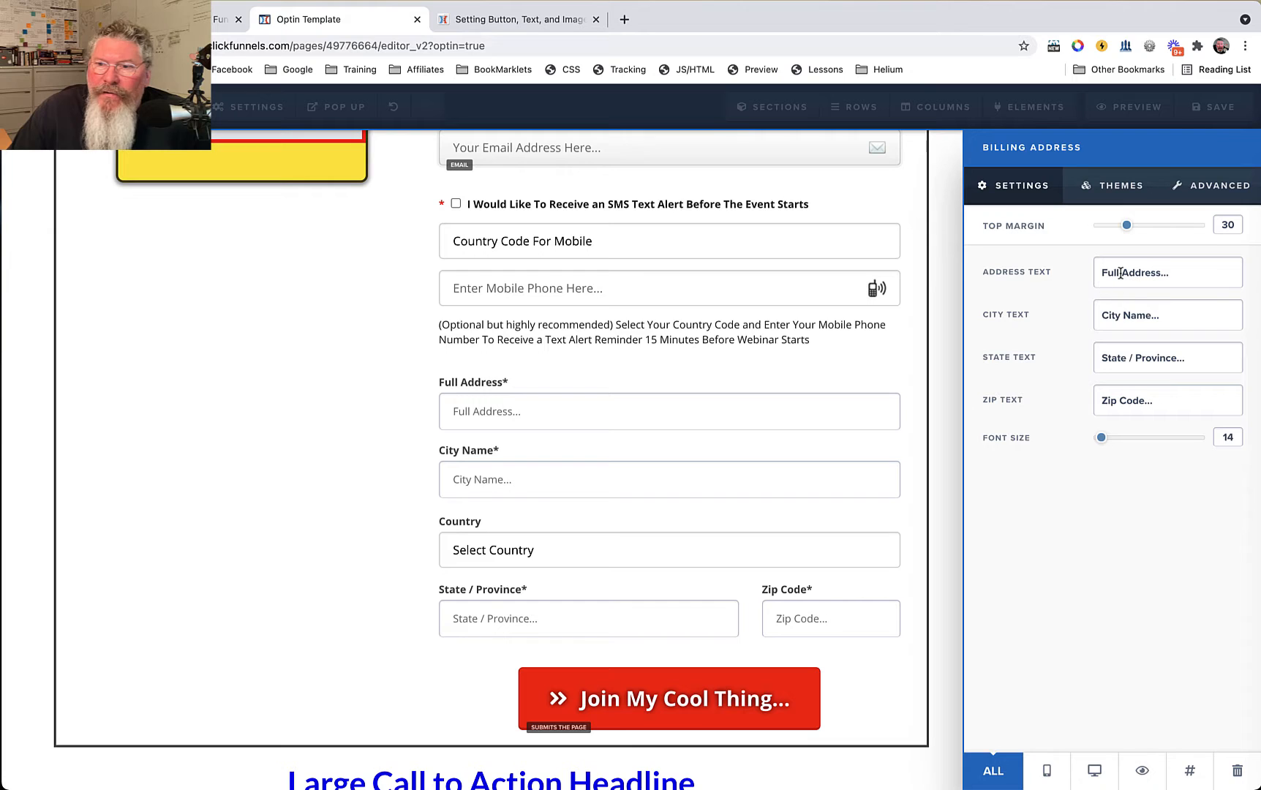
left_click(1101, 272)
type("3333")
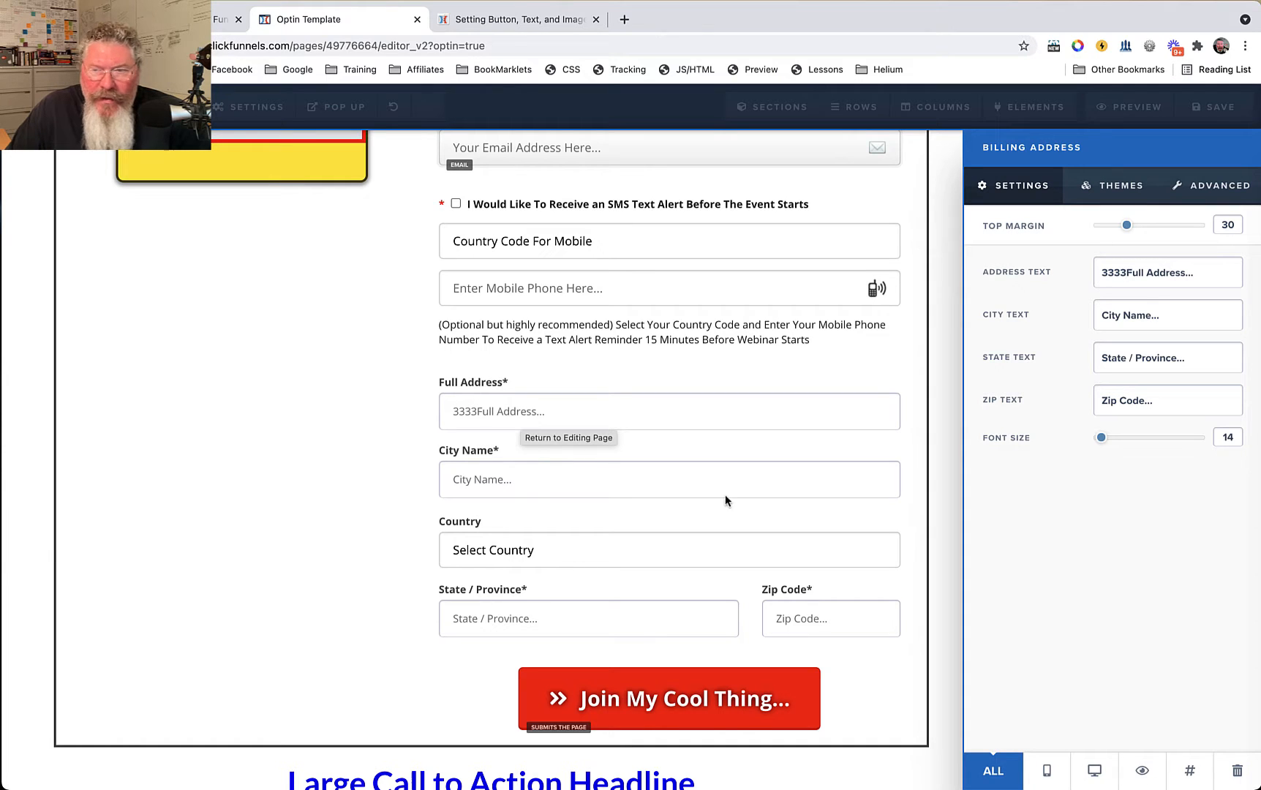
Step: Check the Billing Address element's themes and make the element Required in its advanced styles
left_click(1113, 188)
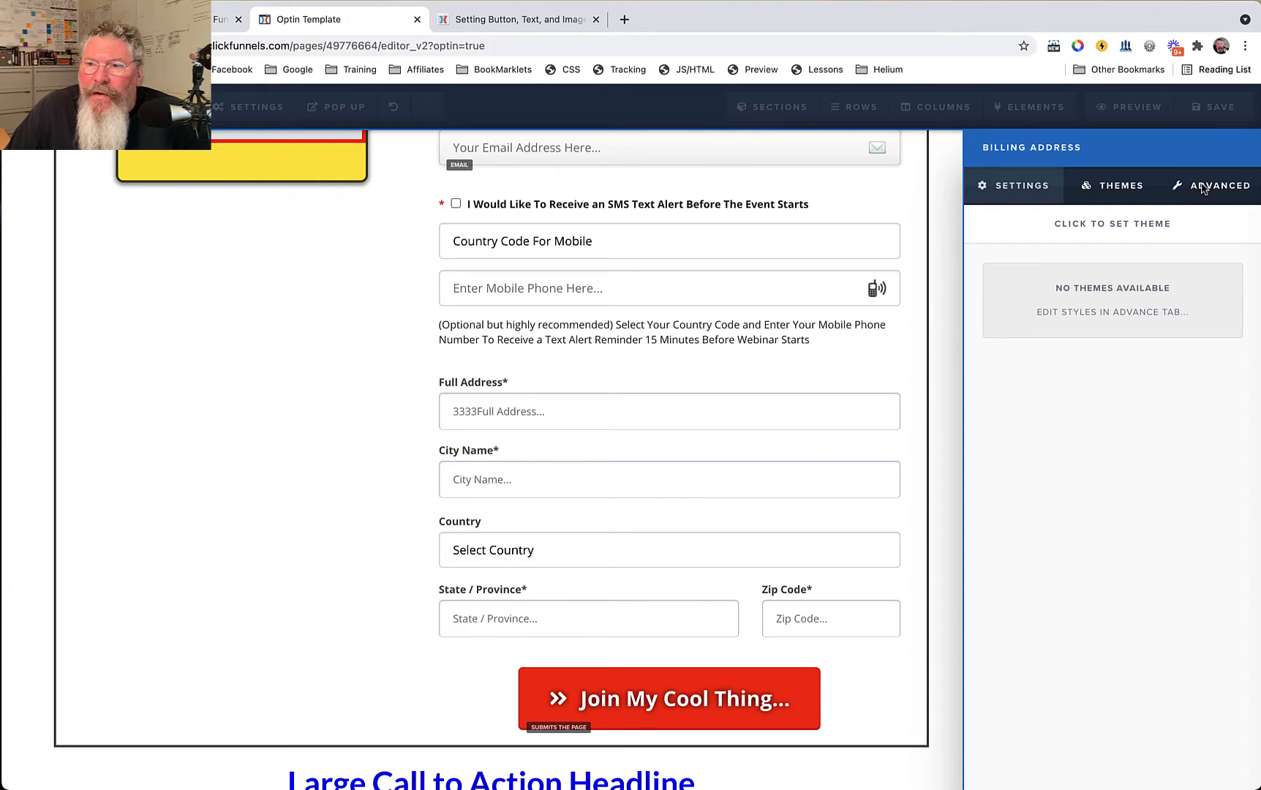
left_click(1042, 189)
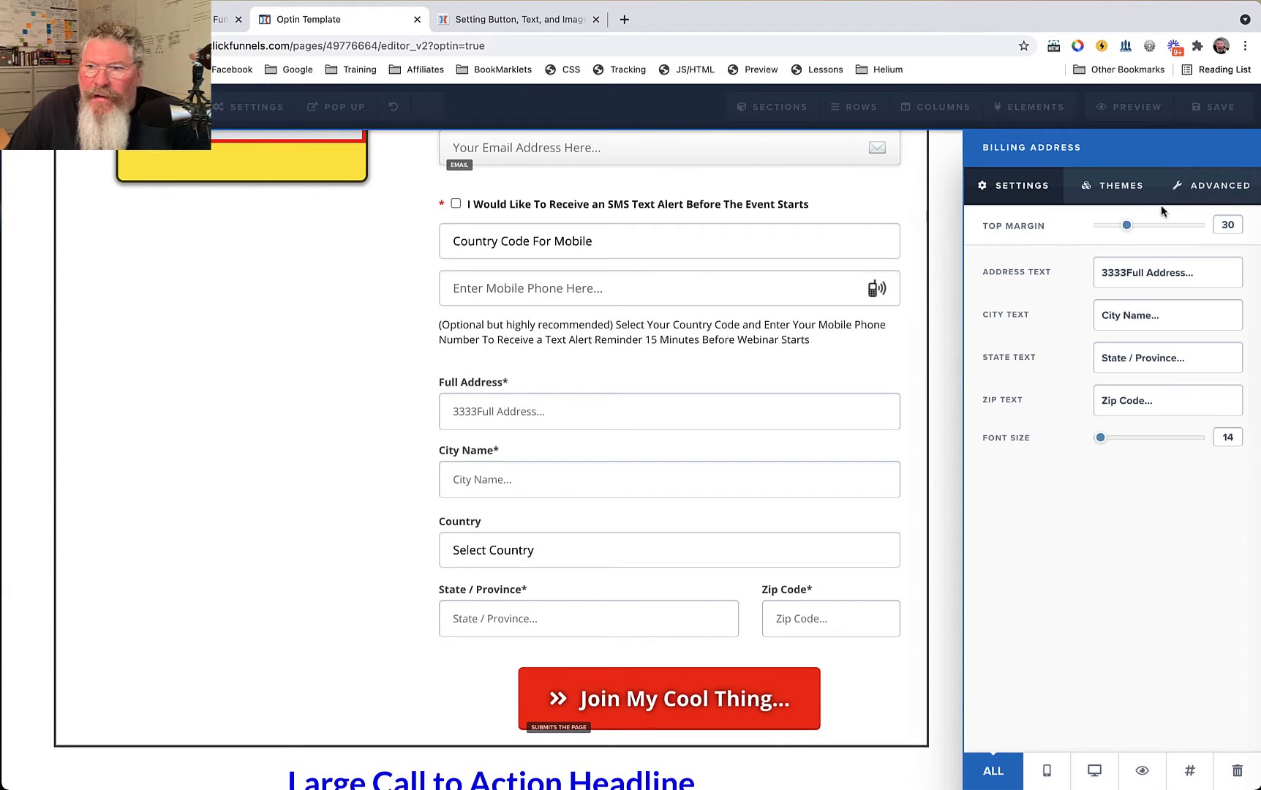
left_click(1220, 190)
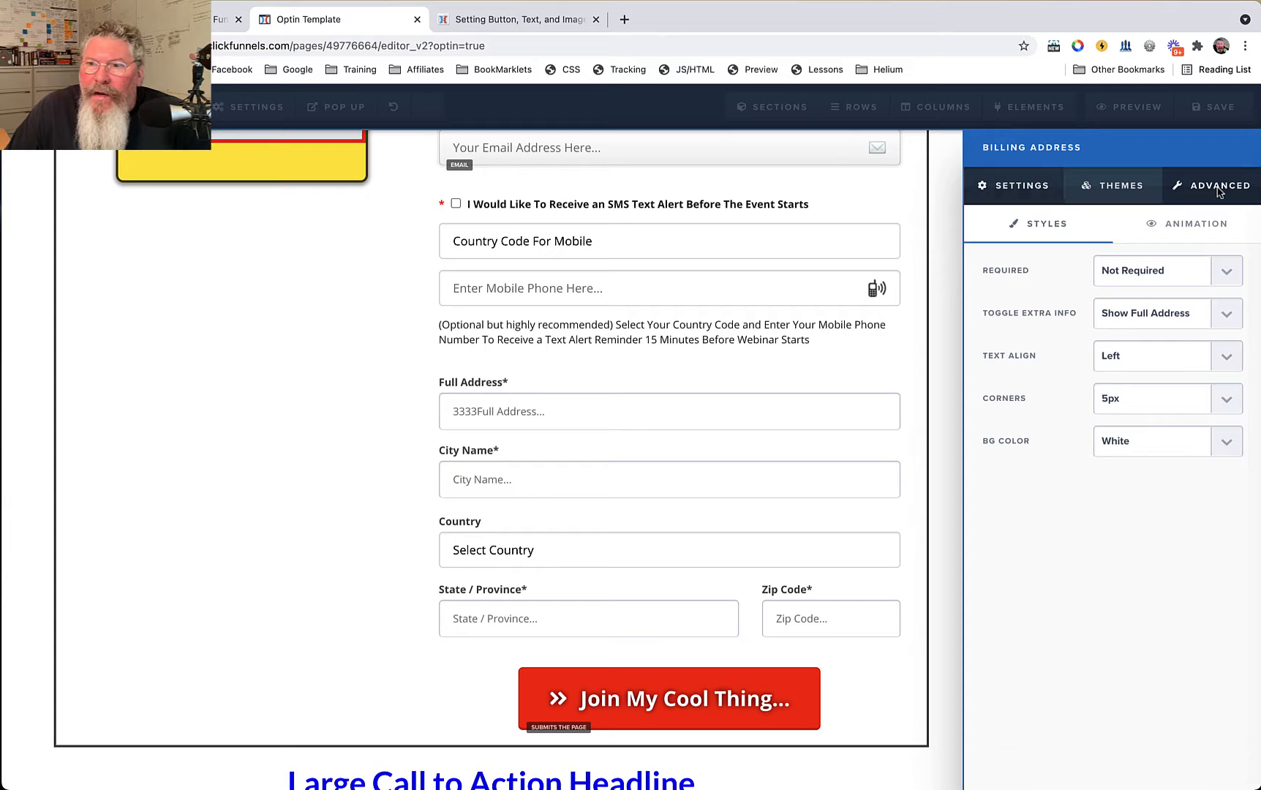
left_click(1153, 277)
left_click(1144, 287)
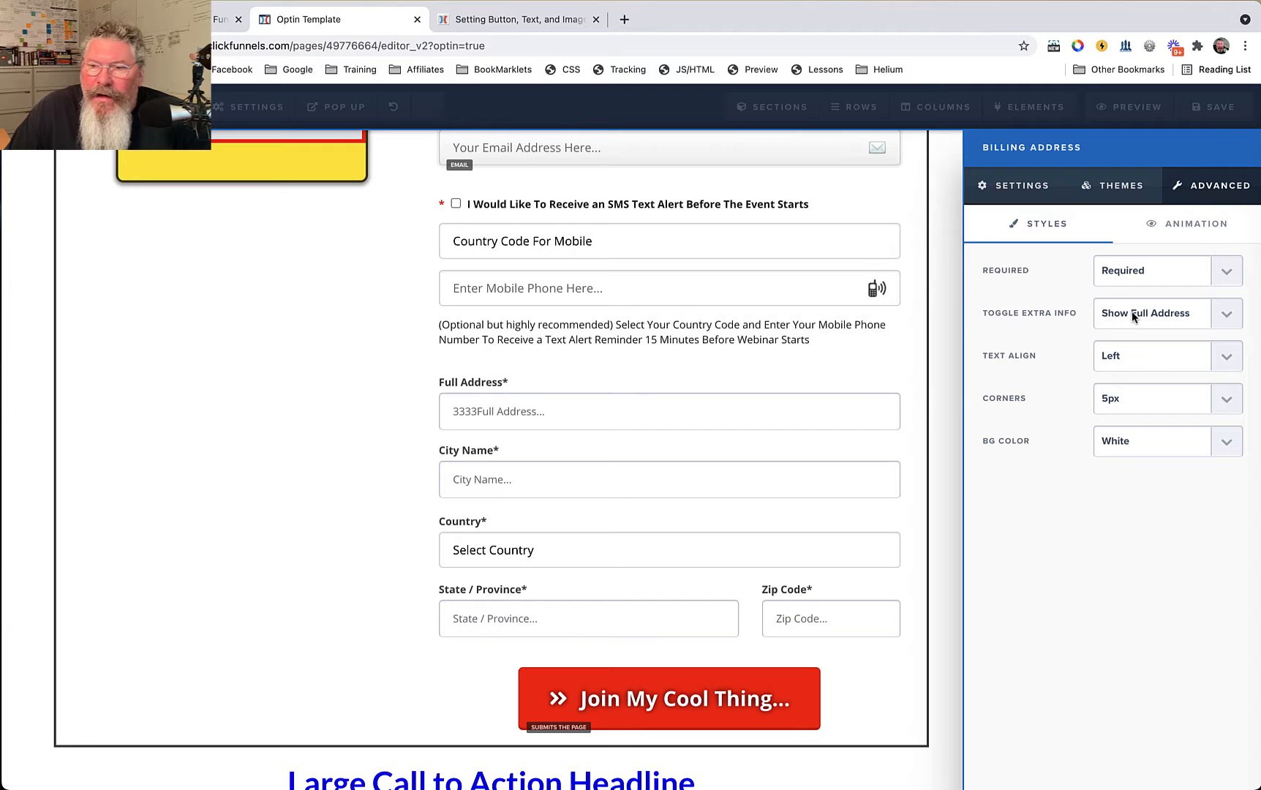
Step: Try the Only Country option for the Billing Address element's extra info, and return it to Show Full Address
left_click(1133, 315)
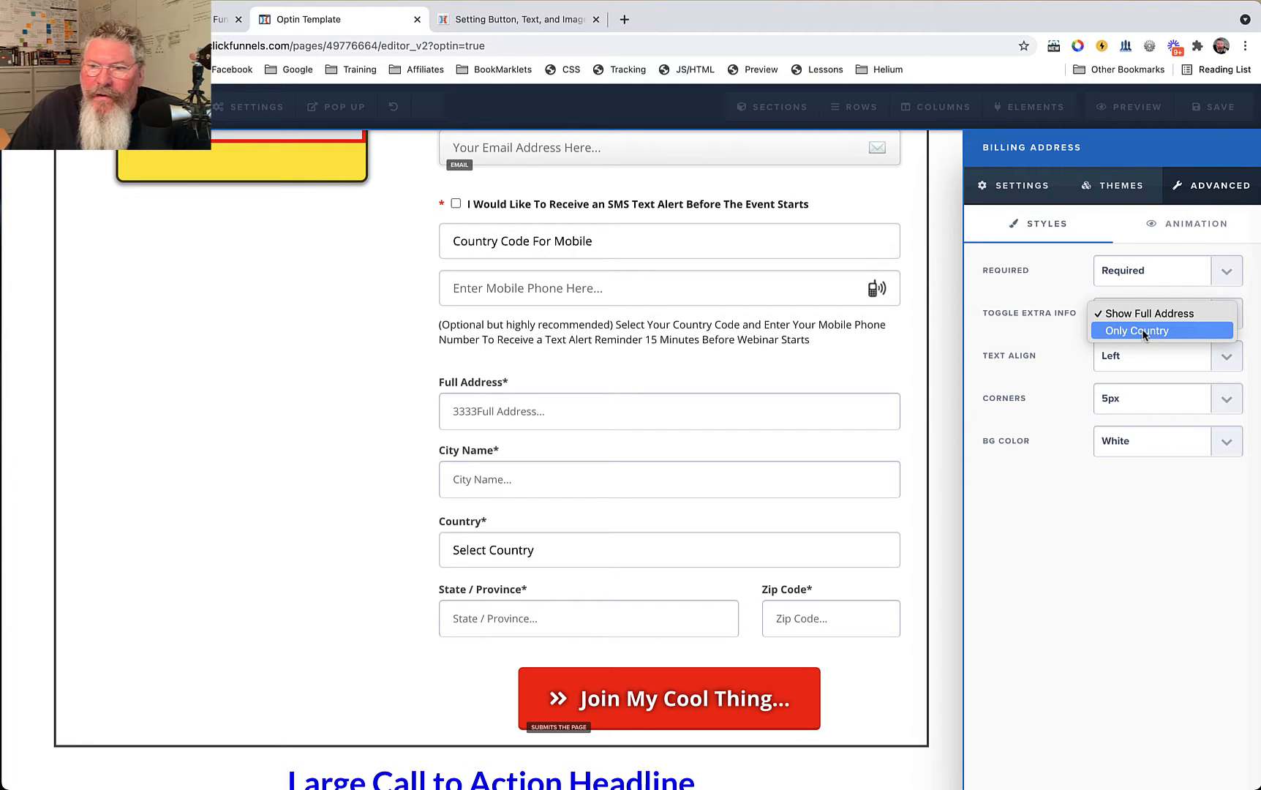
left_click(1142, 330)
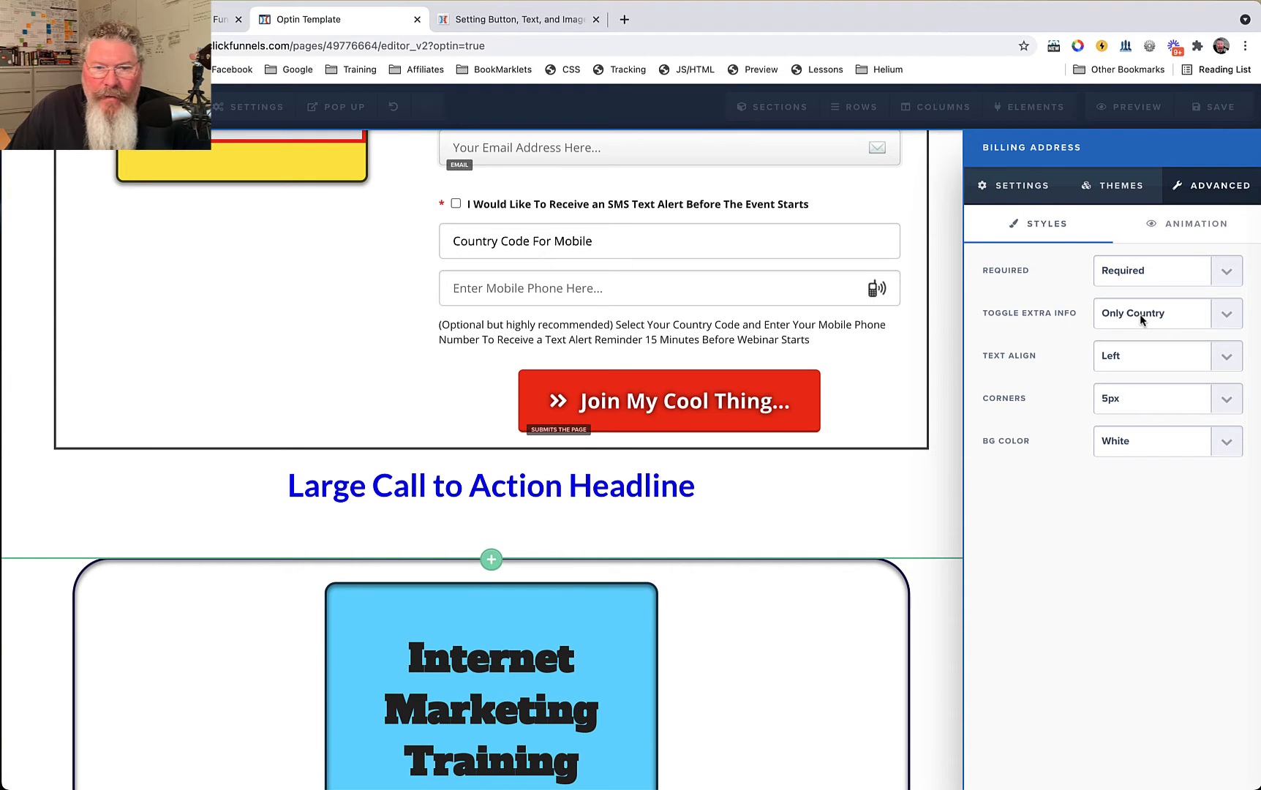
left_click(1140, 314)
left_click(1142, 295)
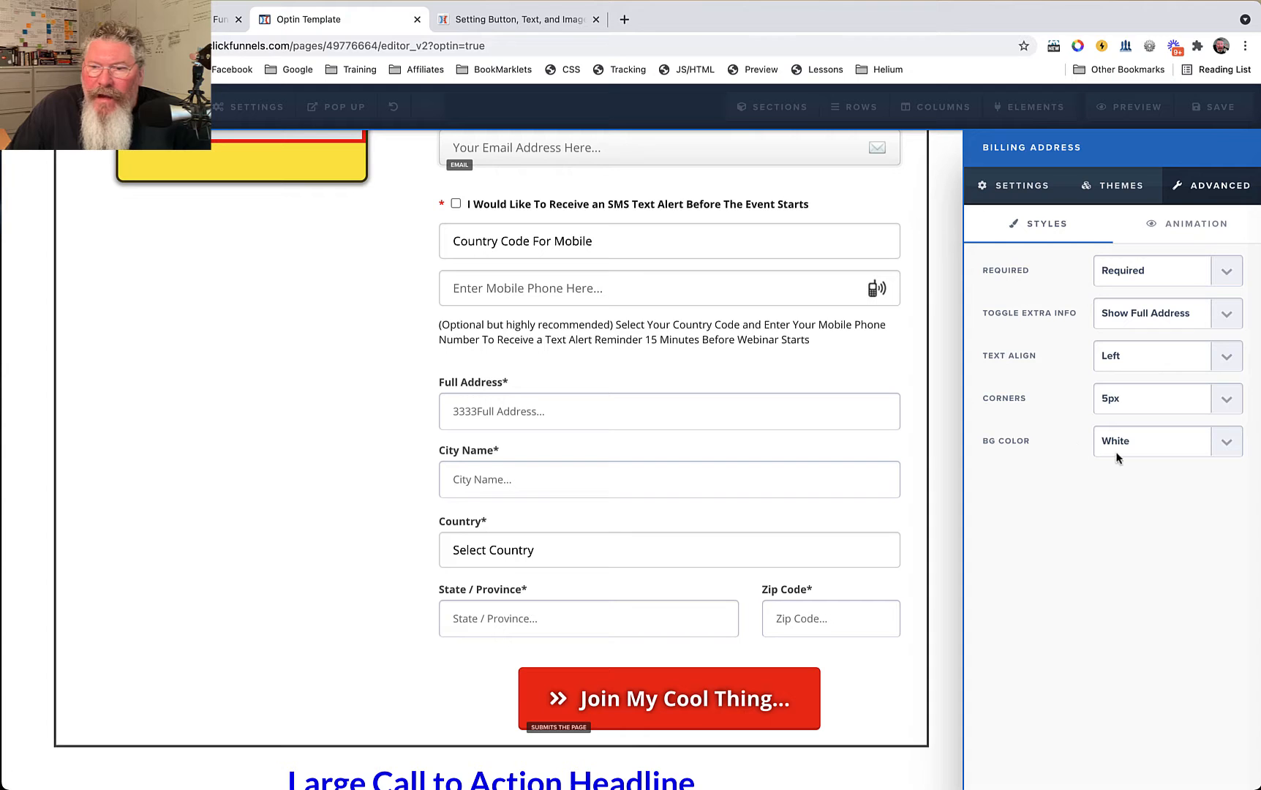
Step: Reopen the Billing Address element's advanced styles and set its extra info to Only Country
left_click(721, 448)
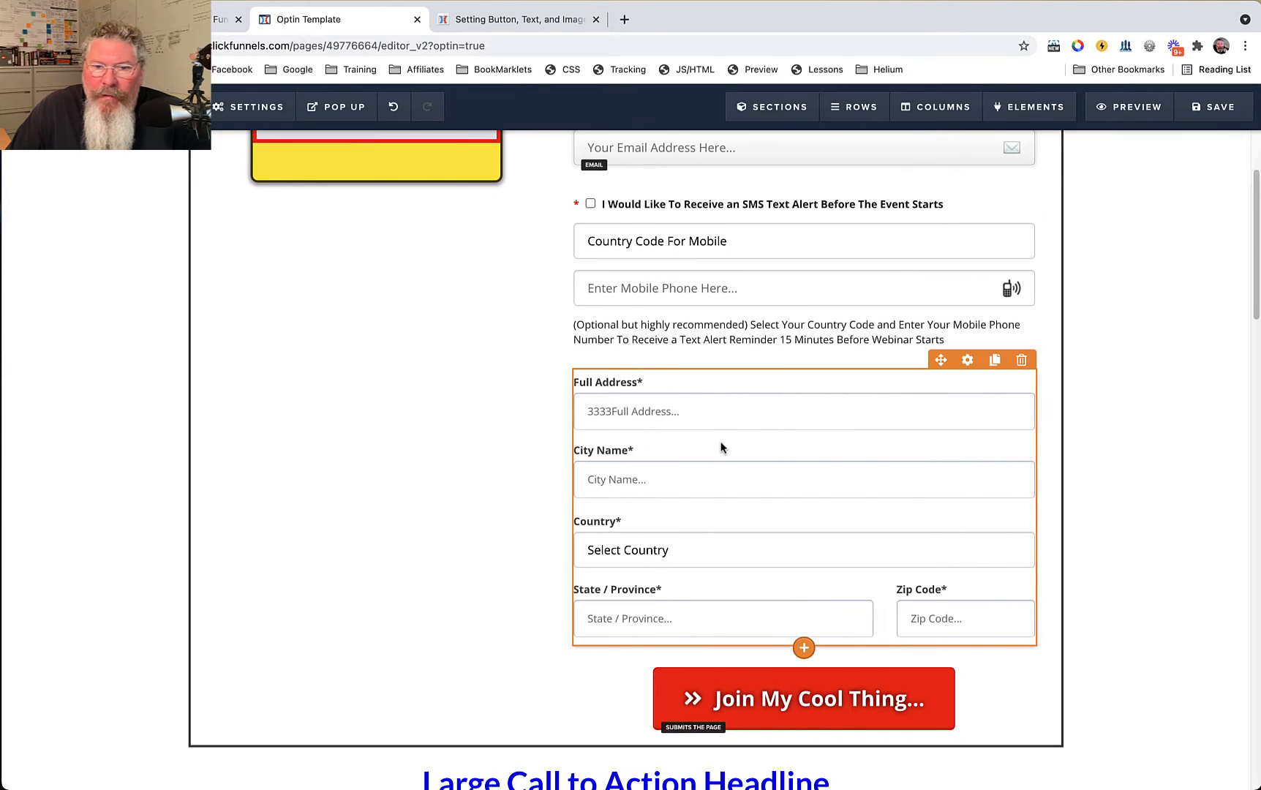
left_click(967, 359)
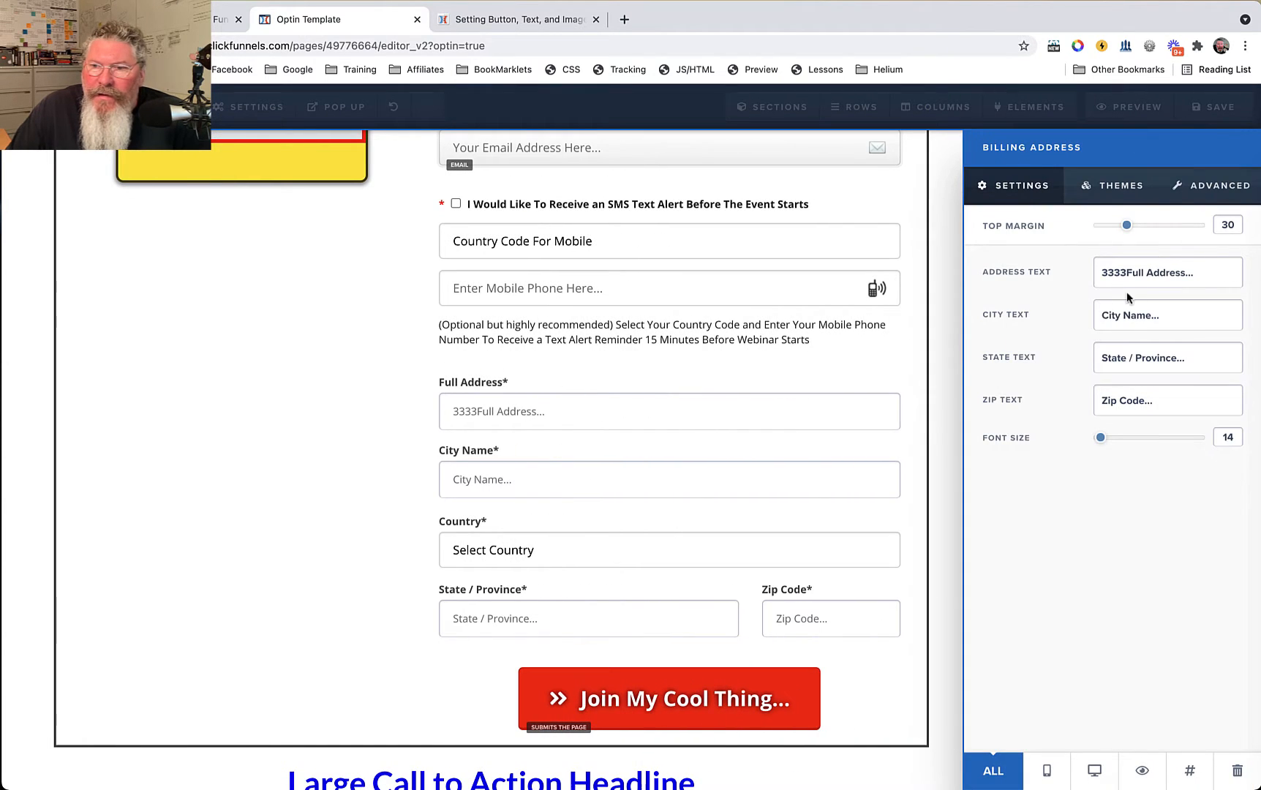
left_click(1201, 185)
left_click(1148, 315)
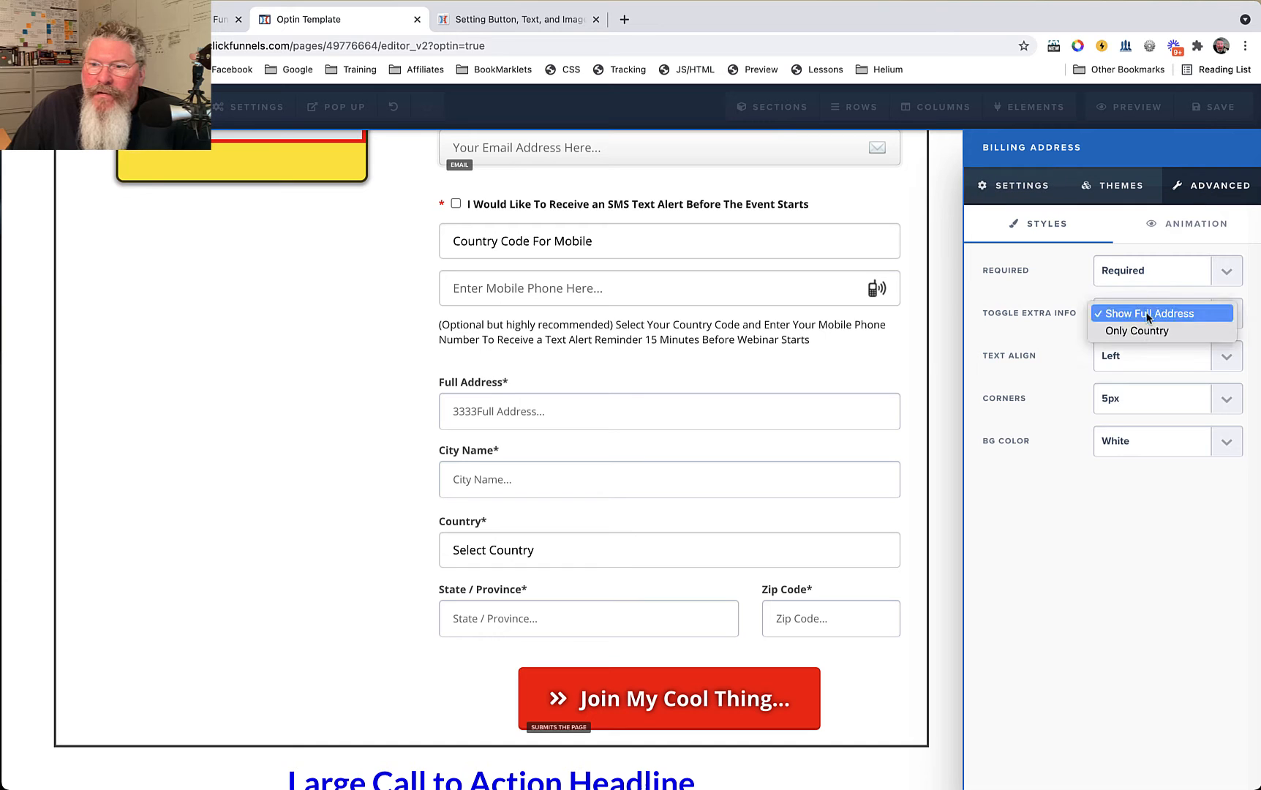
left_click(1139, 330)
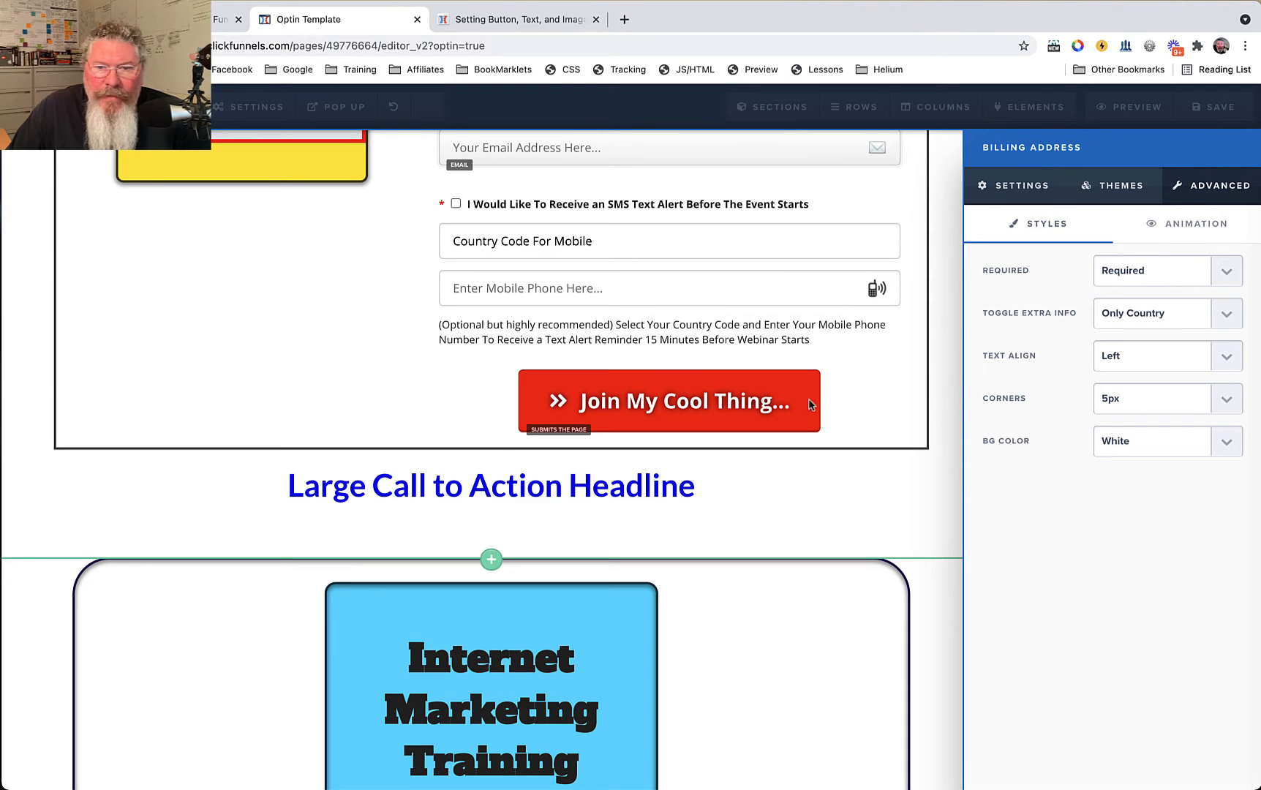
left_click(895, 398)
Step: Save the page, check how the form looks in its preview, and return to the editor
left_click(1201, 107)
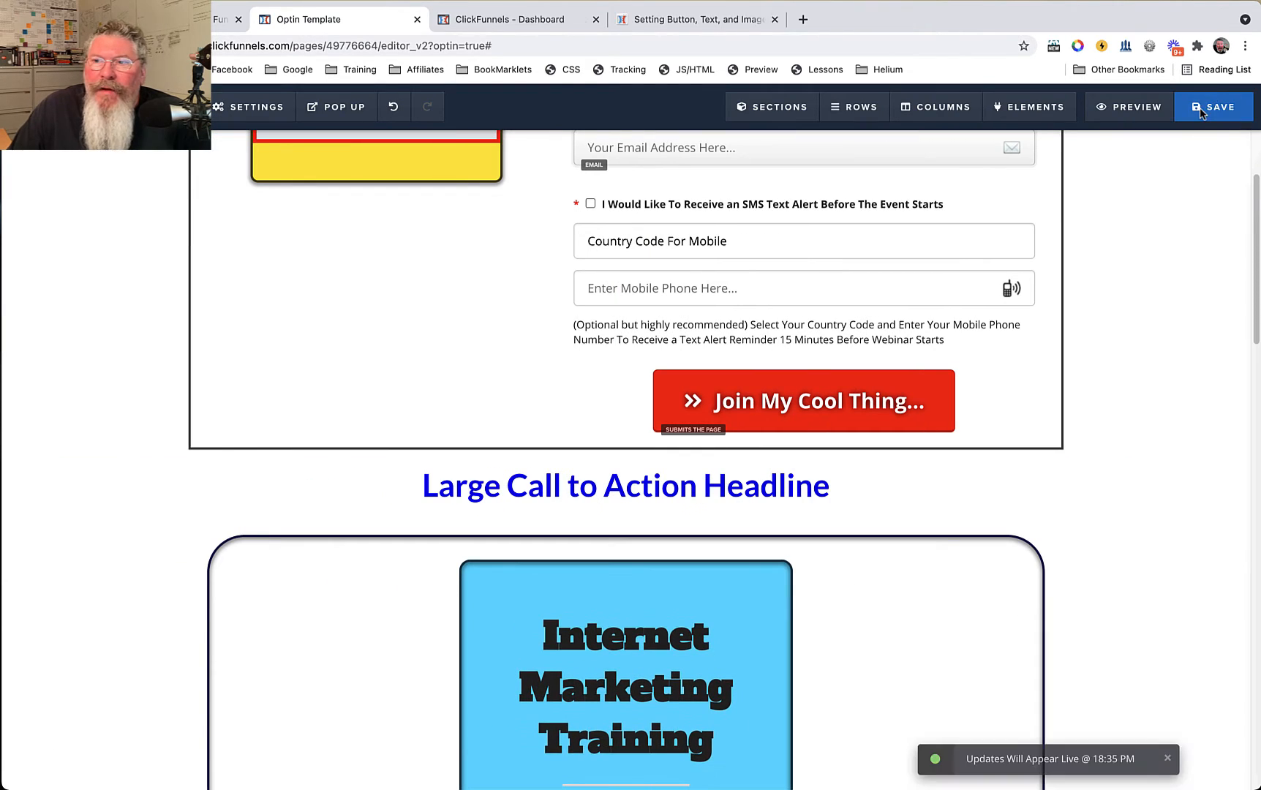
left_click(1129, 109)
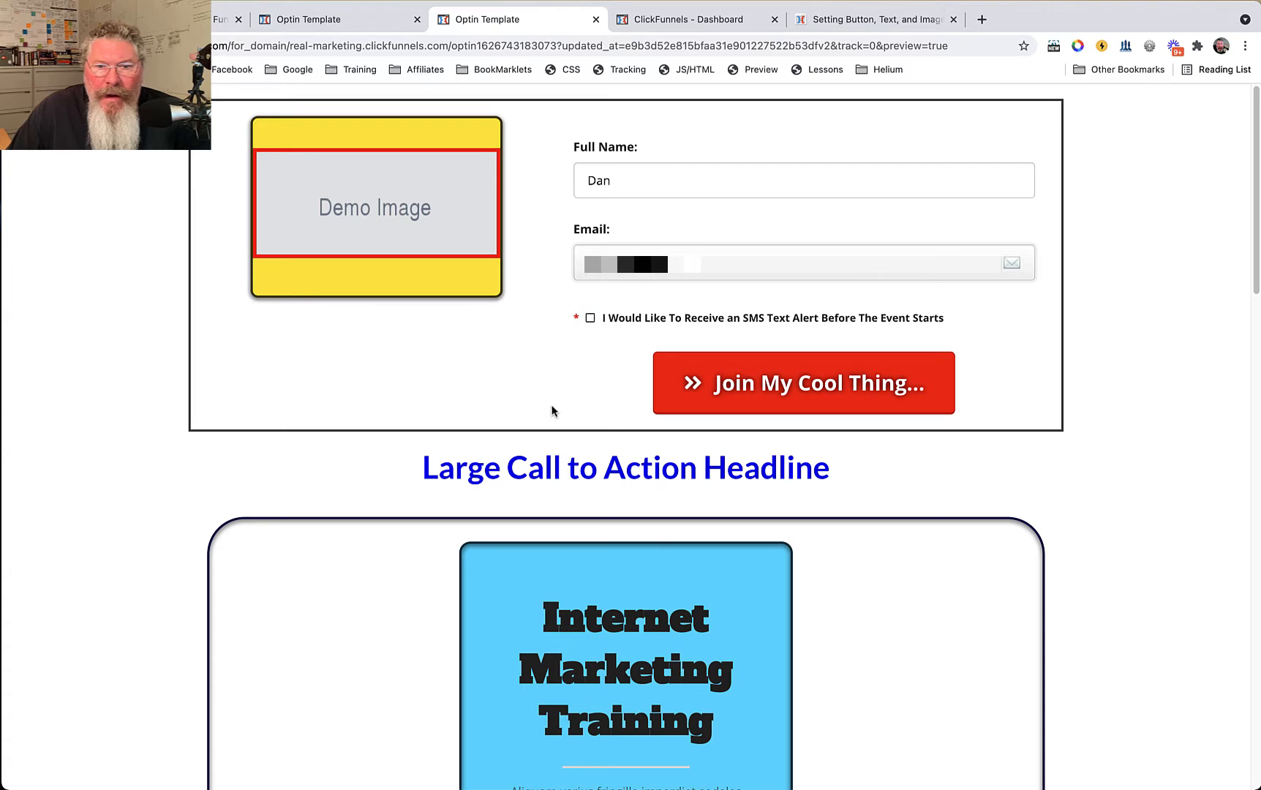
left_click(322, 22)
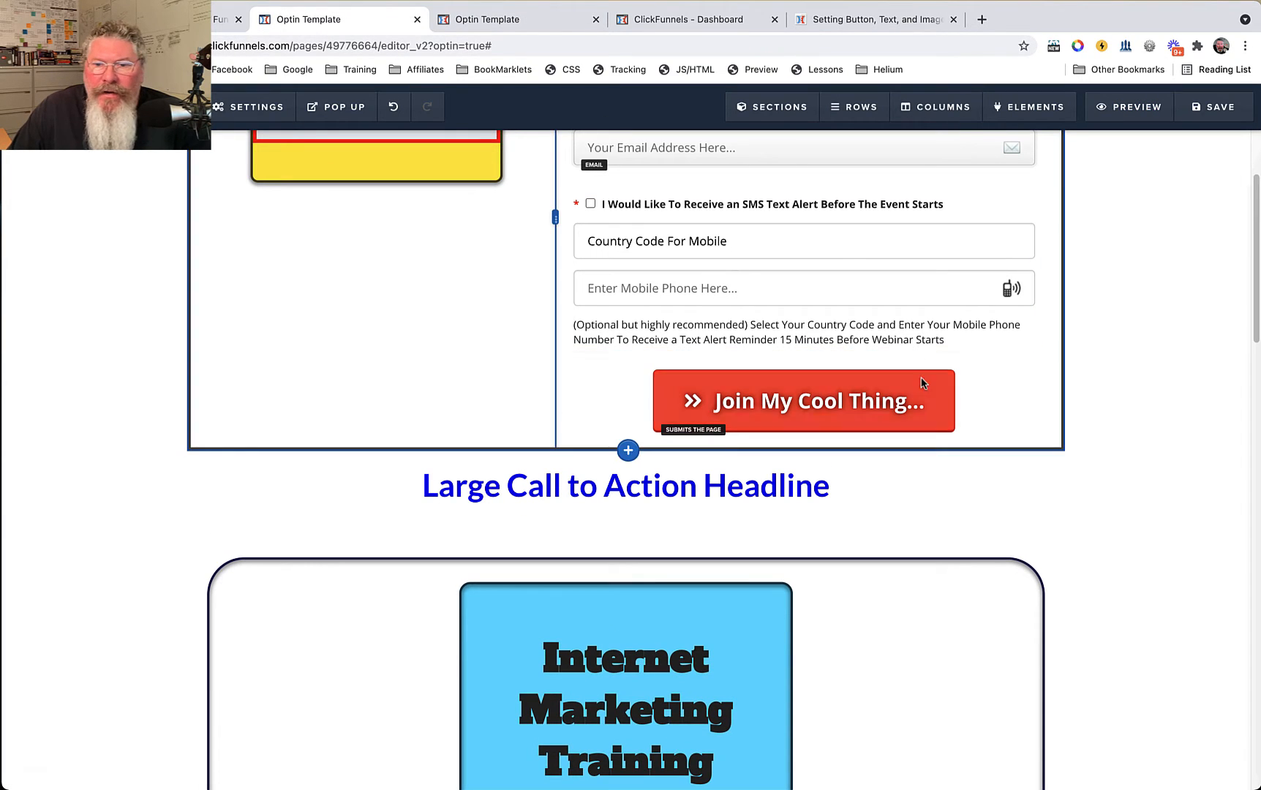
Step: Open the hidden Billing Address element from the list of page elements and set its extra info to Show Full Address
mouse_move(1031, 107)
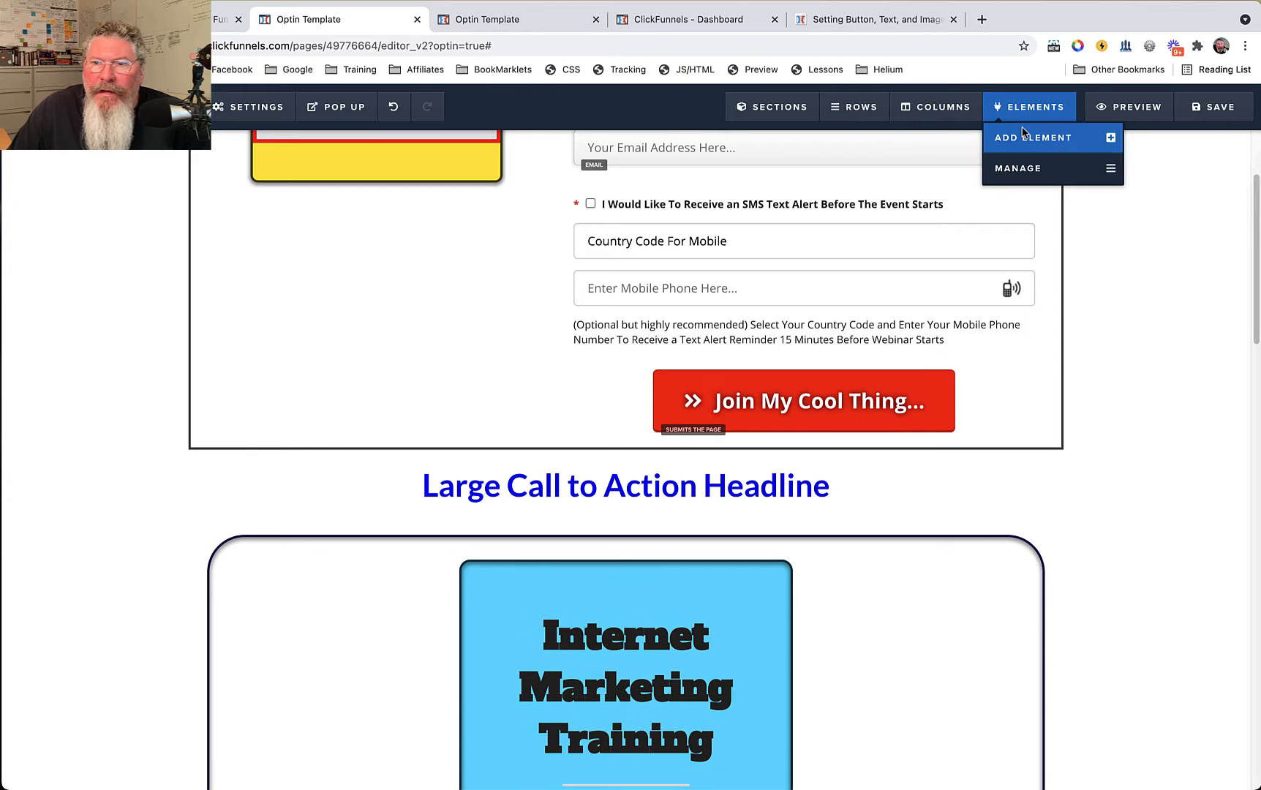
left_click(1014, 168)
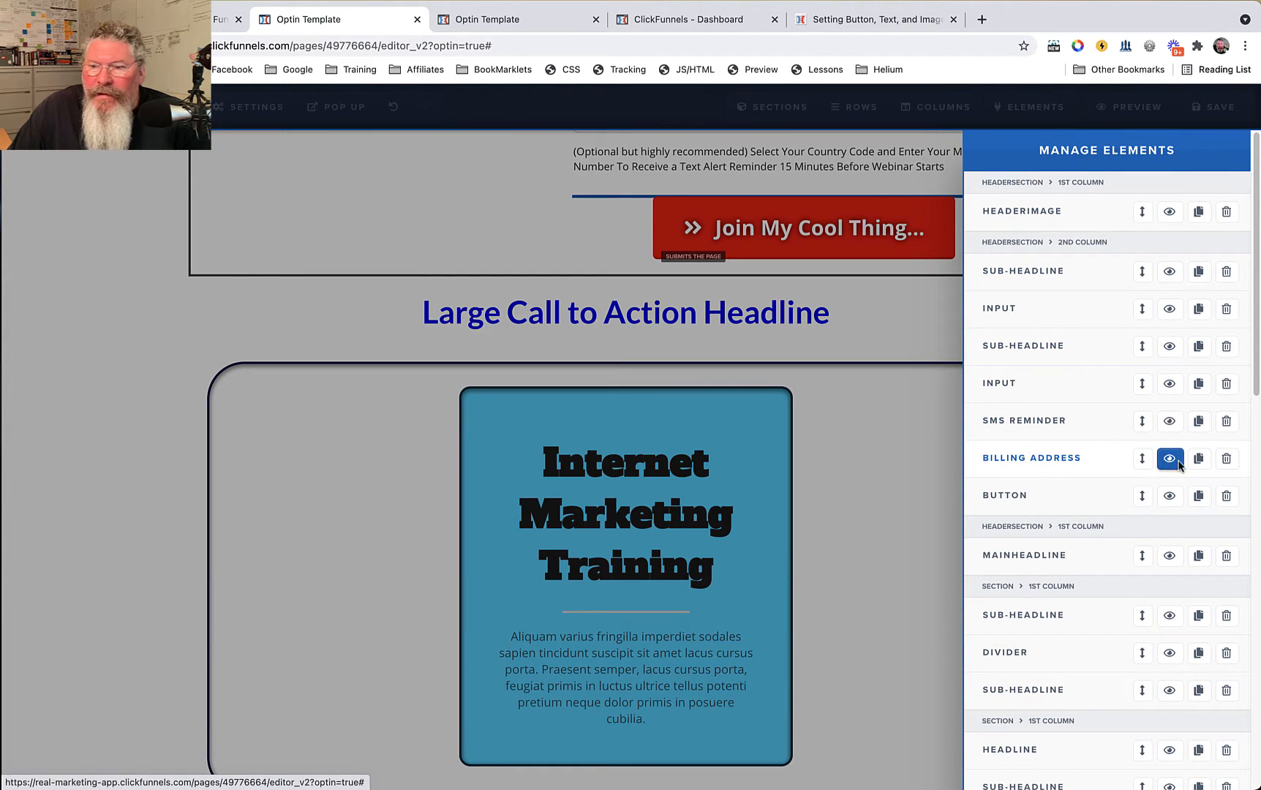
left_click(1031, 458)
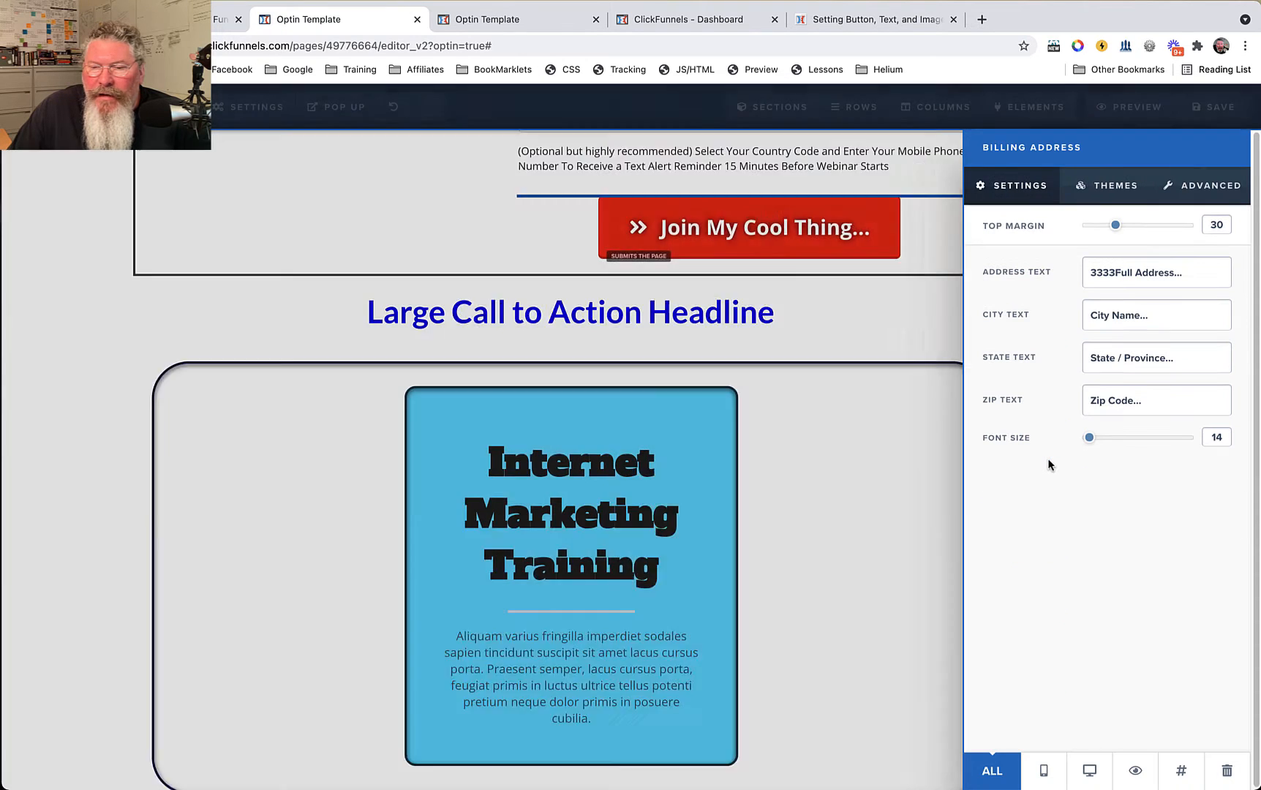
left_click(1197, 189)
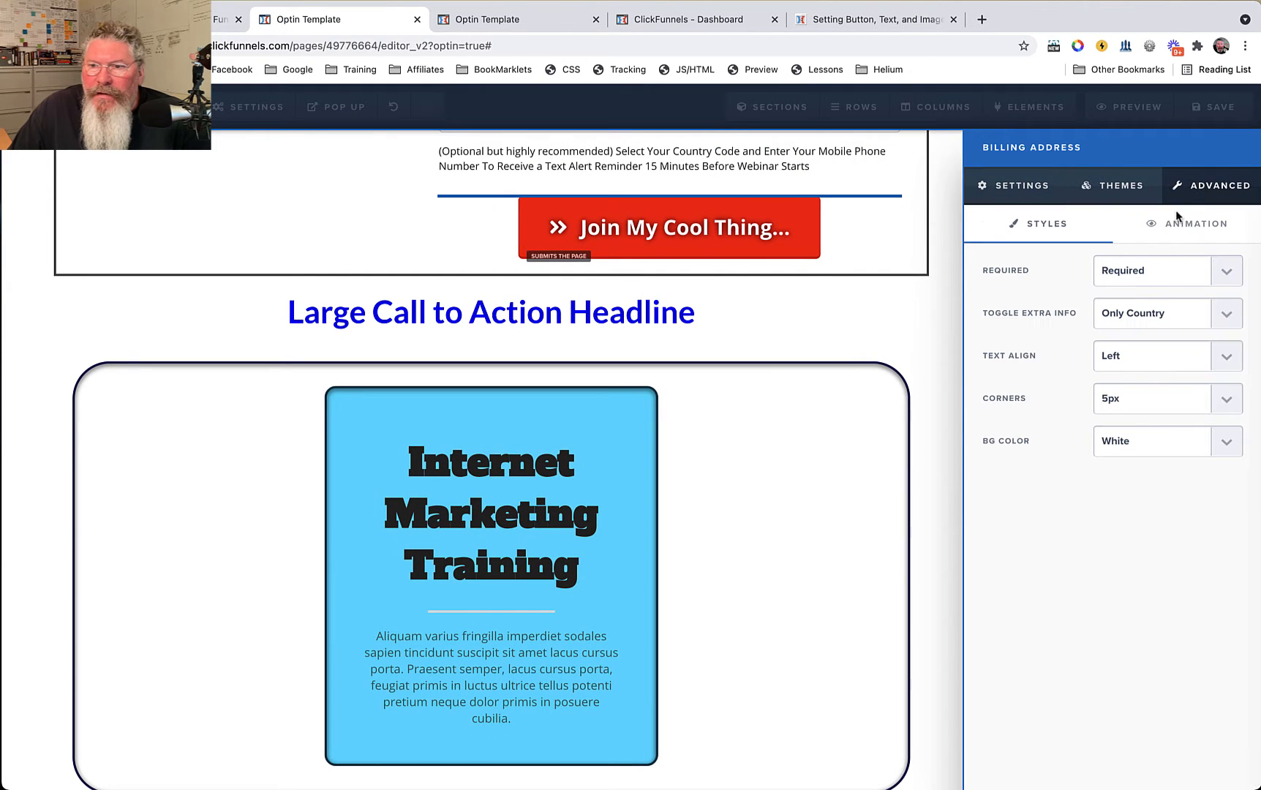
left_click(1156, 311)
left_click(1146, 296)
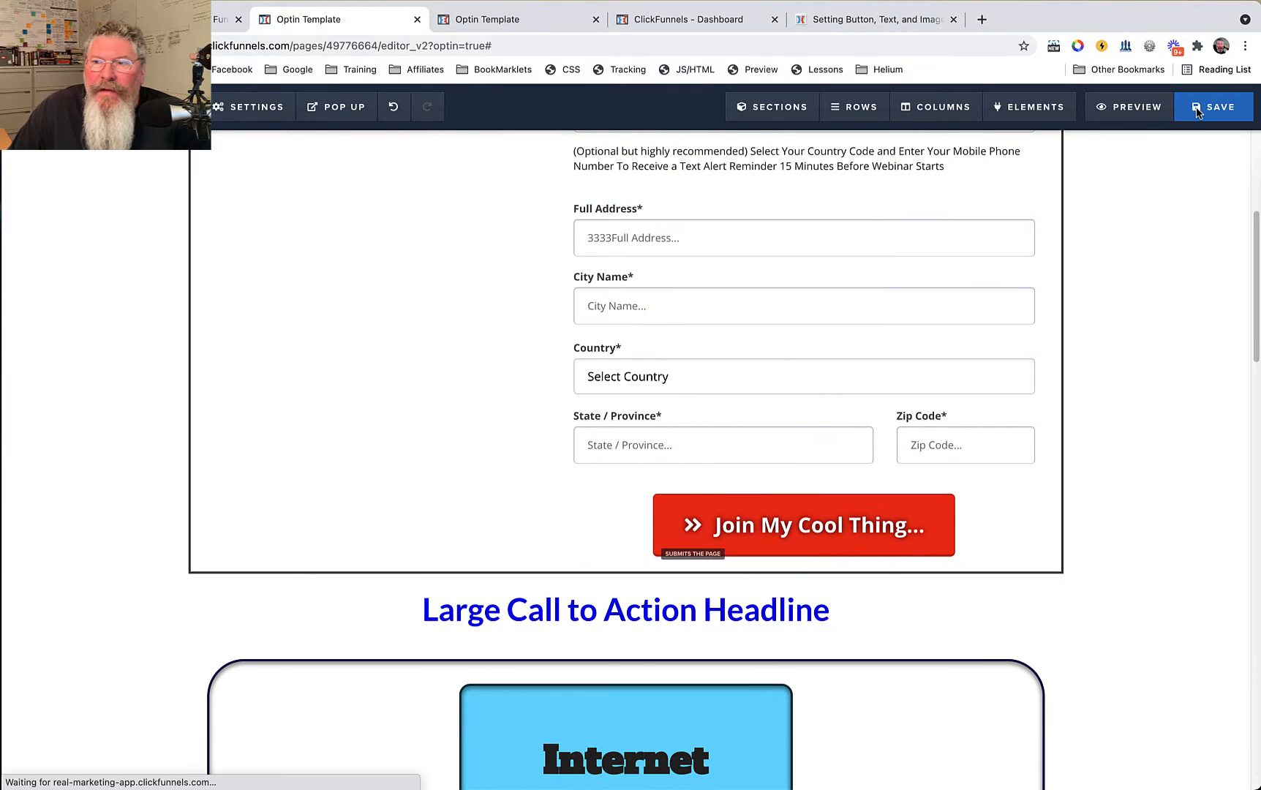
Step: Save the page with the full address shown and check the address fields in the open preview
left_click(1196, 106)
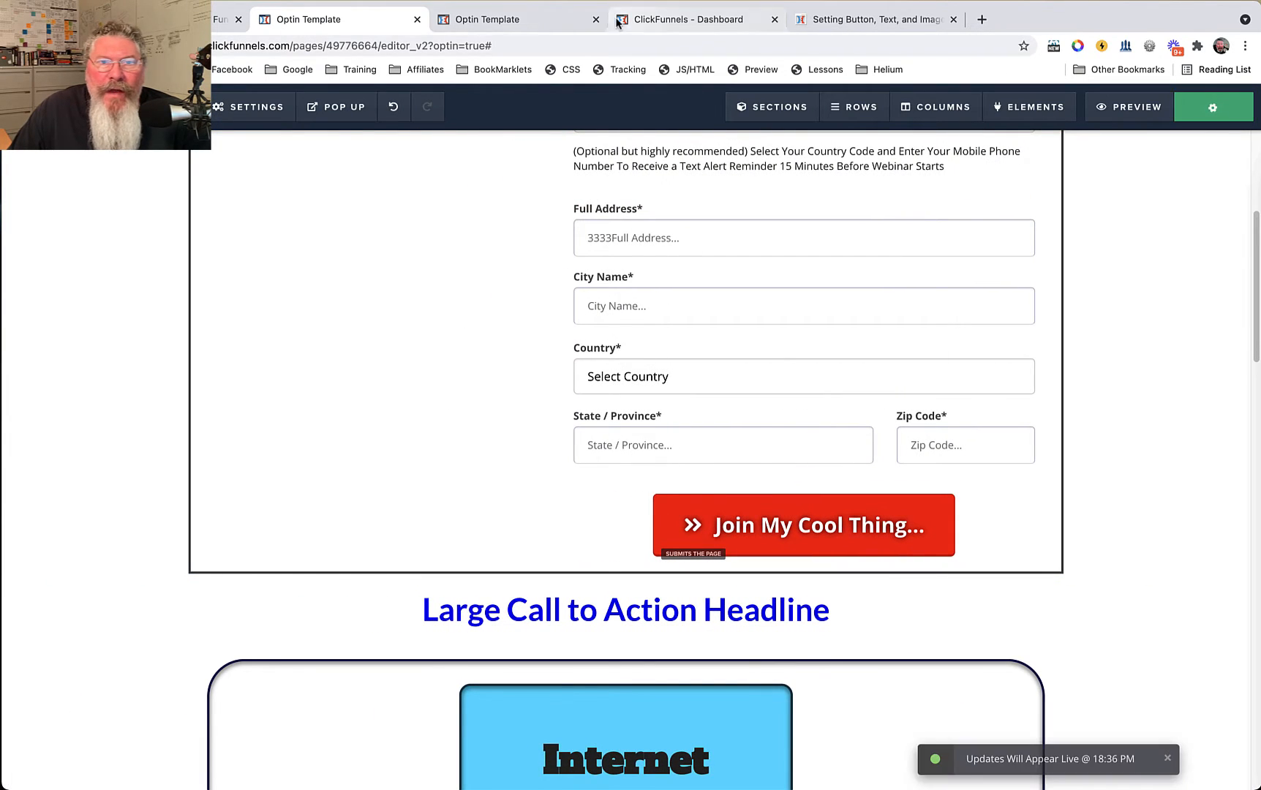
left_click(532, 20)
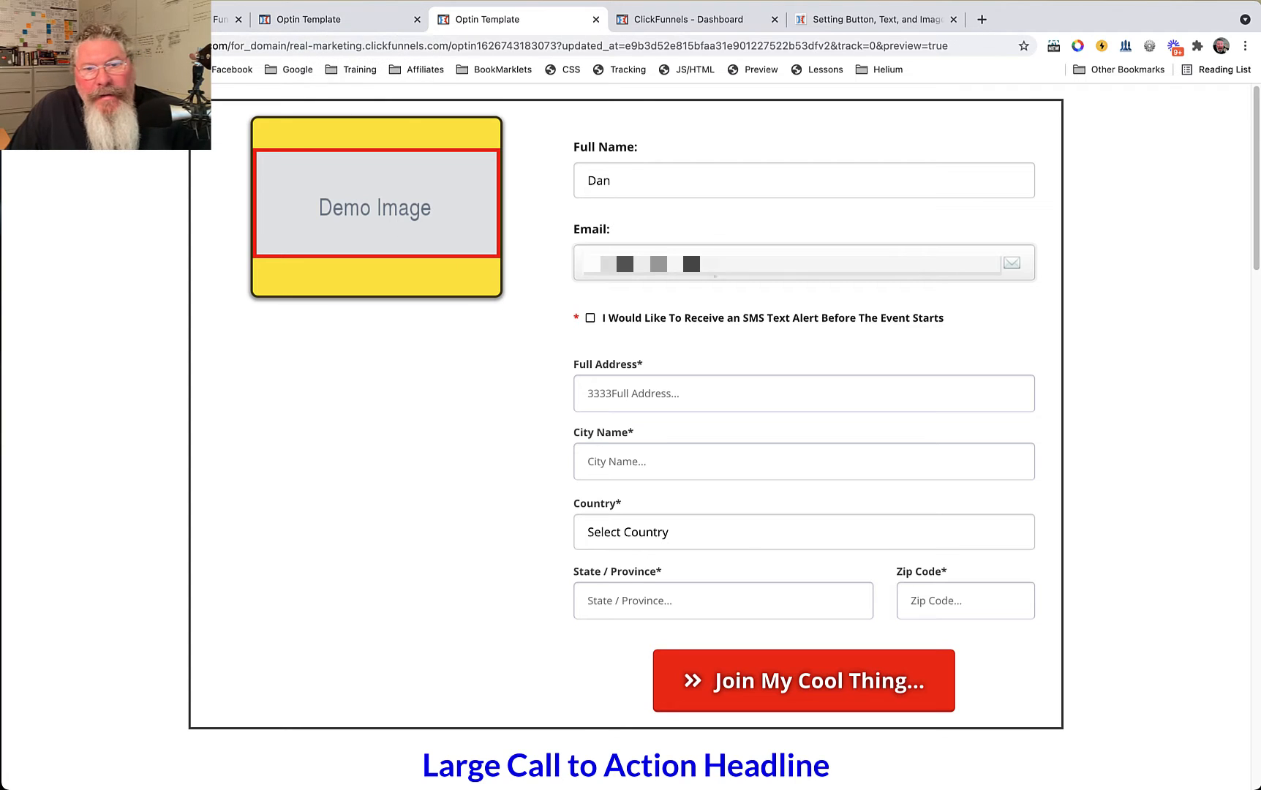
left_click(345, 22)
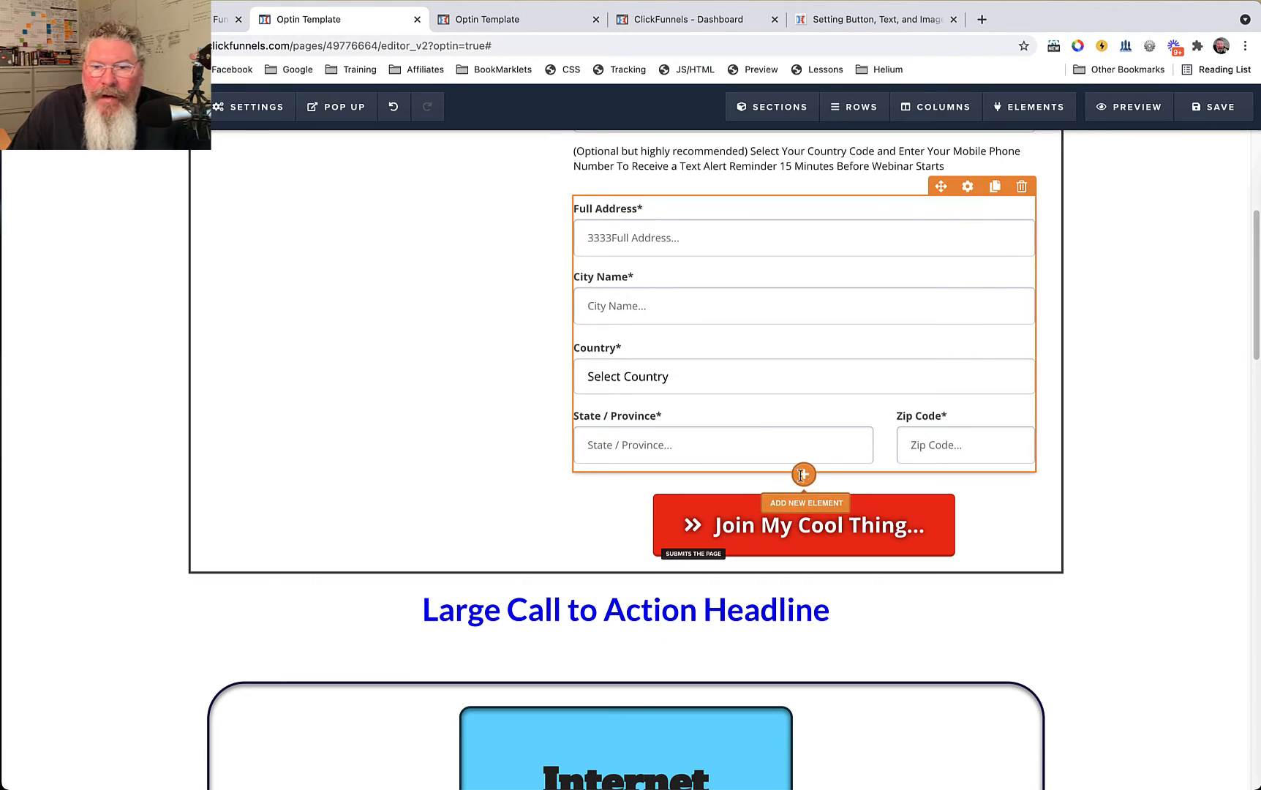
Step: Add a Shipping Address element directly below the Billing Address element, above the submit button
left_click(806, 477)
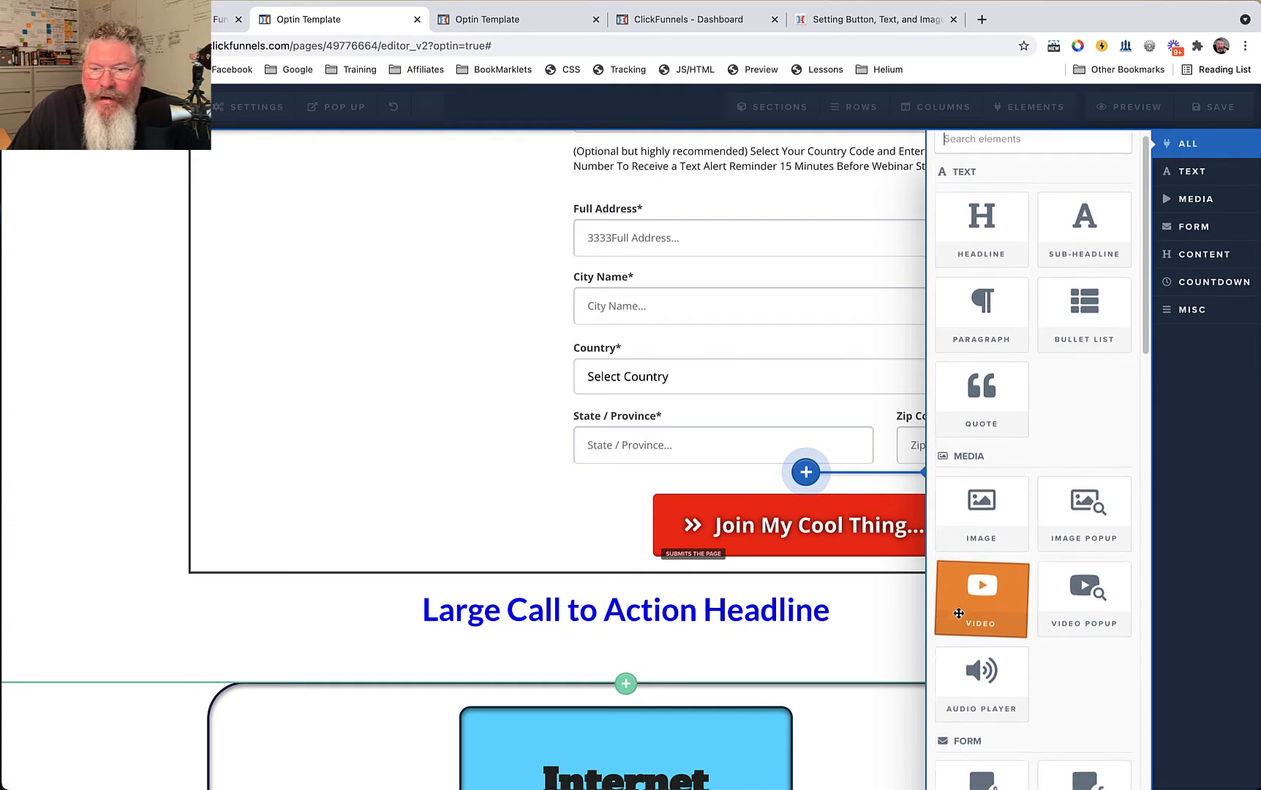
scroll(959, 613, "down", 5)
scroll(966, 604, "down", 3)
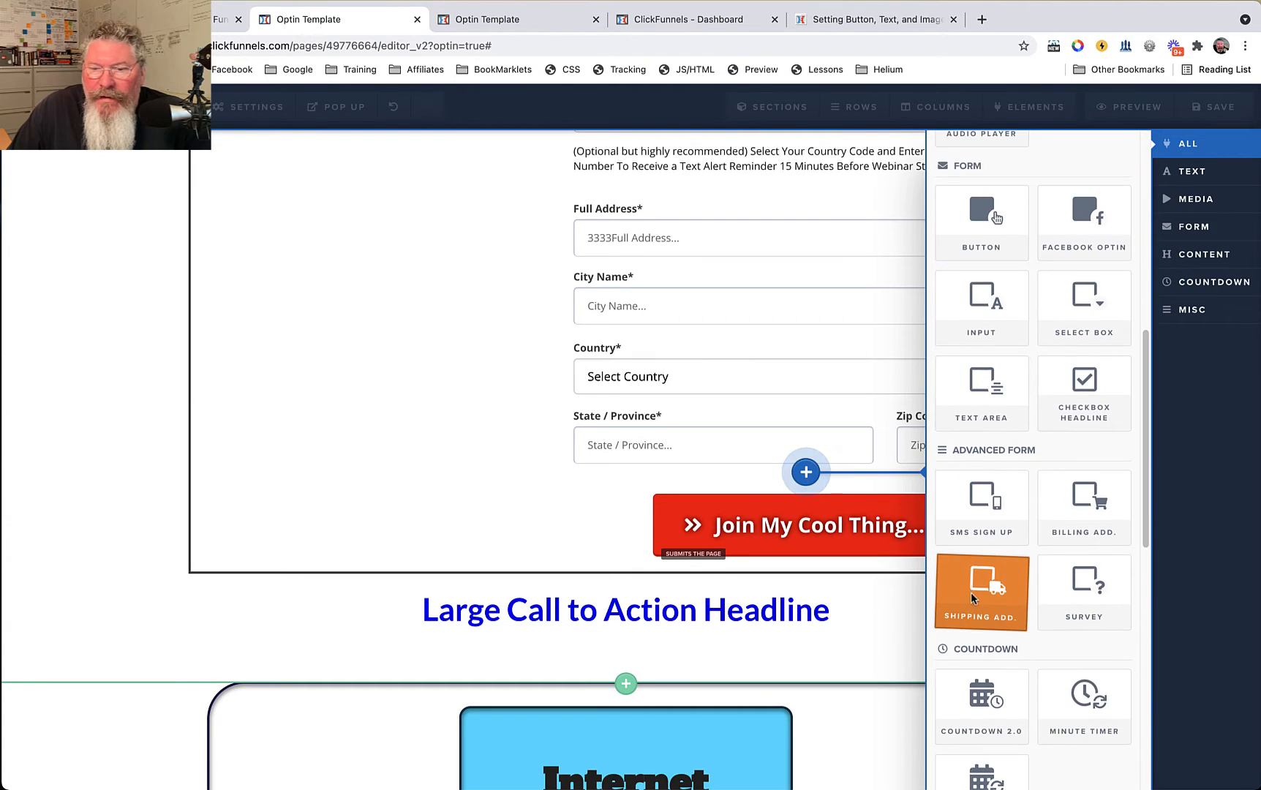
left_click(971, 592)
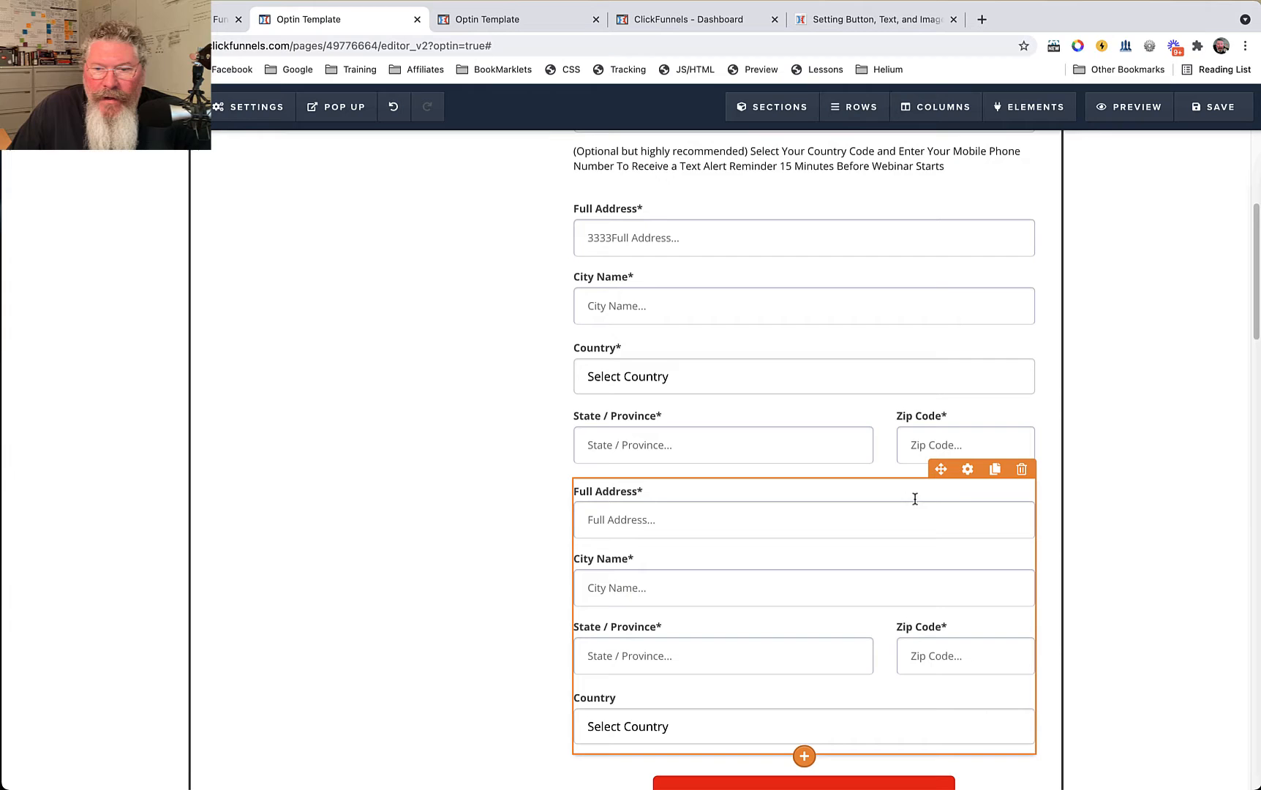
Step: Review the Shipping Address element's general settings and advanced style options
left_click(967, 470)
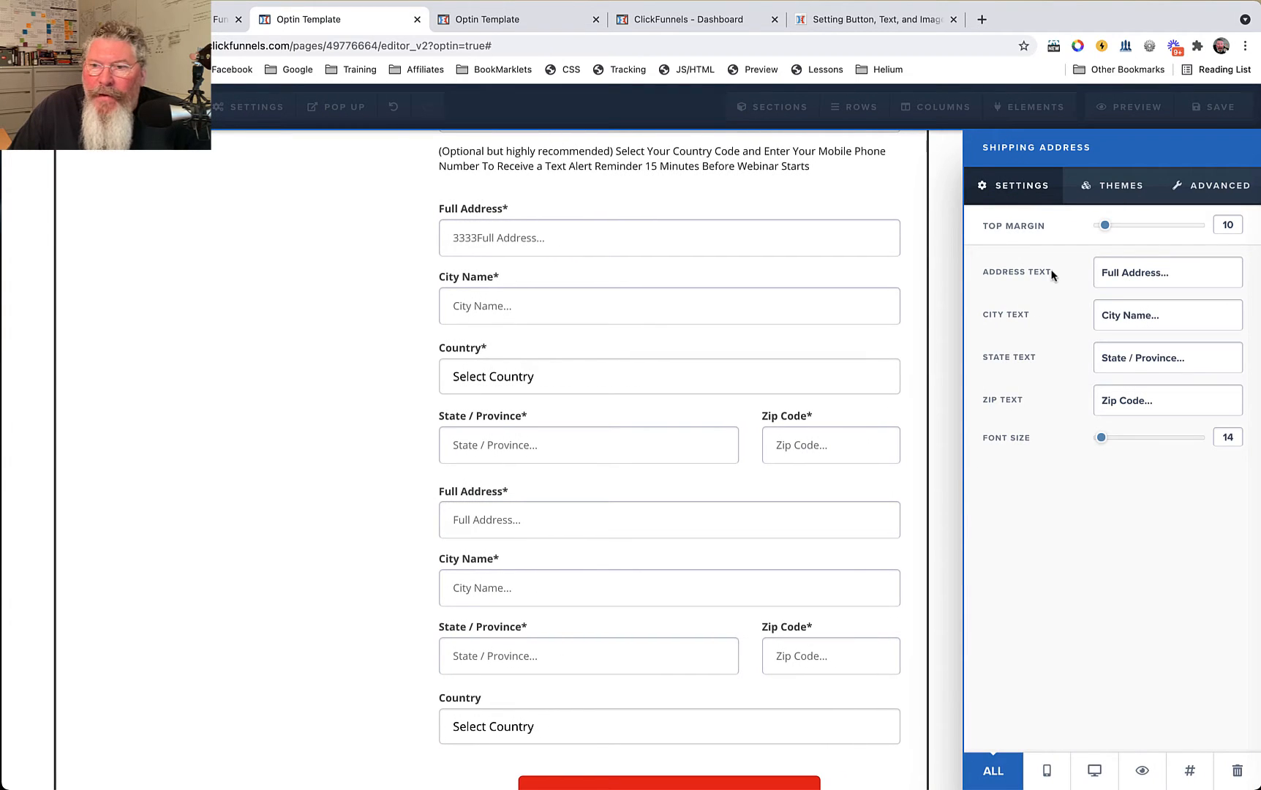
left_click(1196, 188)
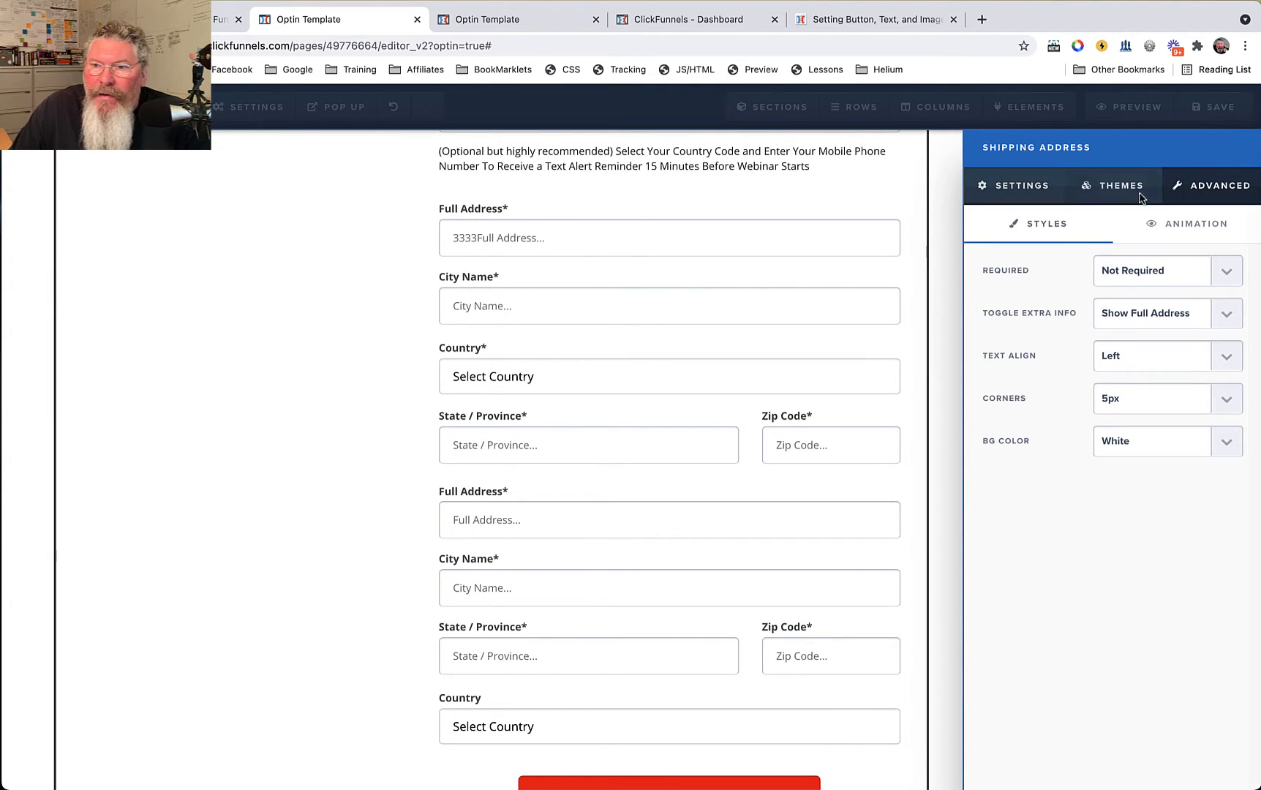
left_click(776, 537)
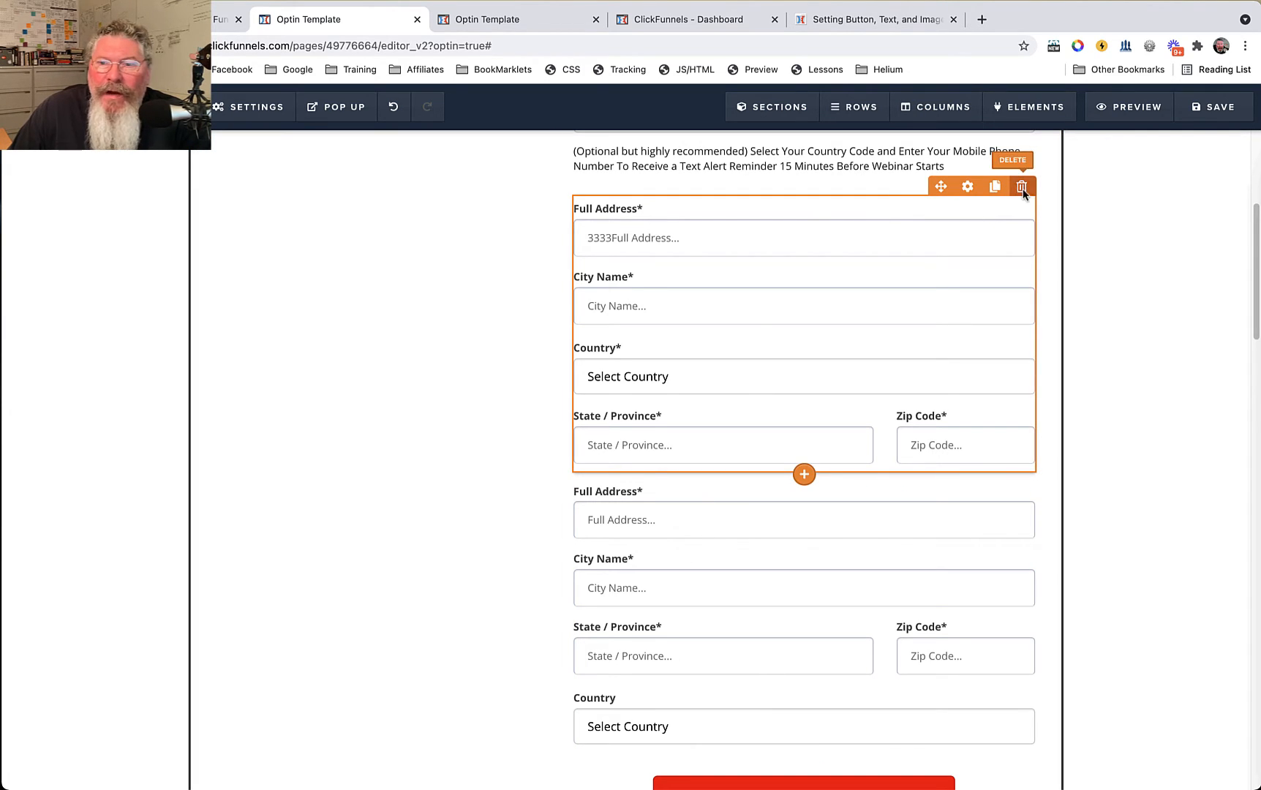
Step: Delete both the Billing Address and the Shipping Address elements from the opt-in form
left_click(1022, 188)
left_click(761, 131)
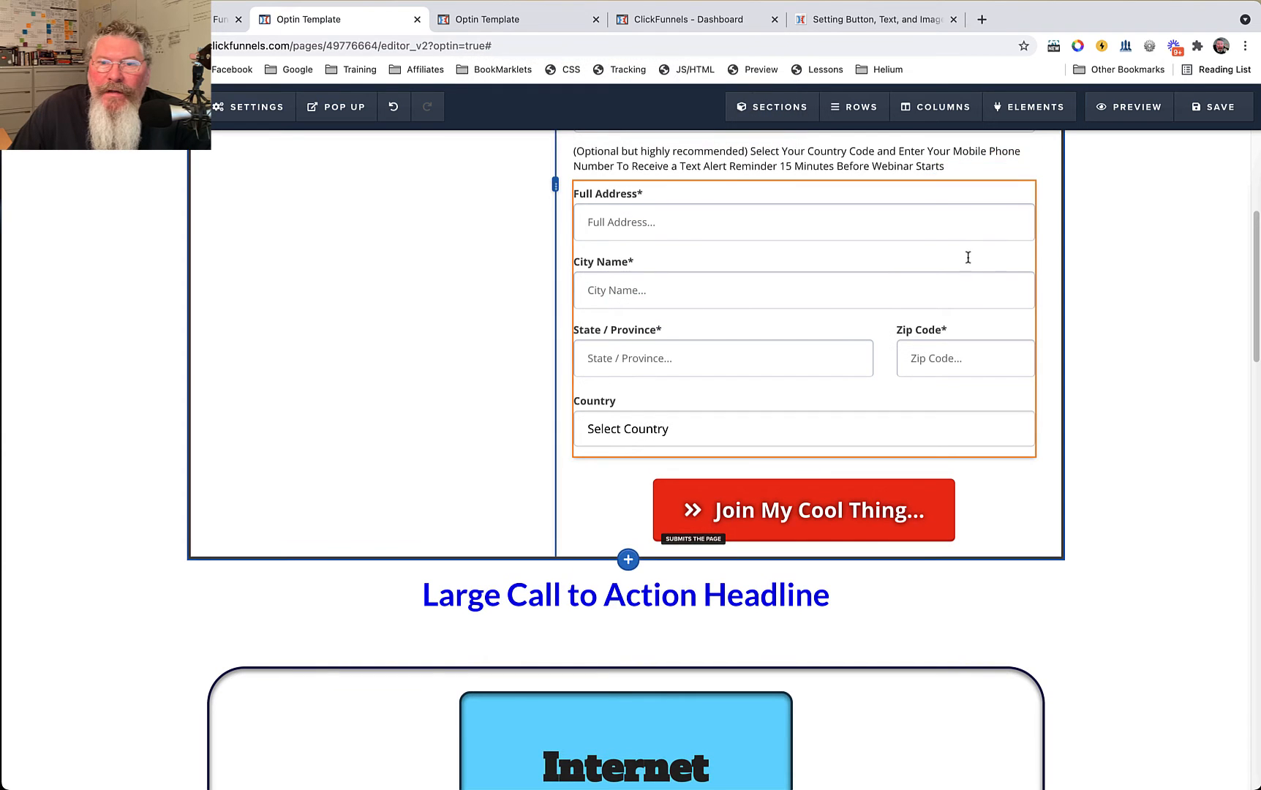
left_click(1022, 172)
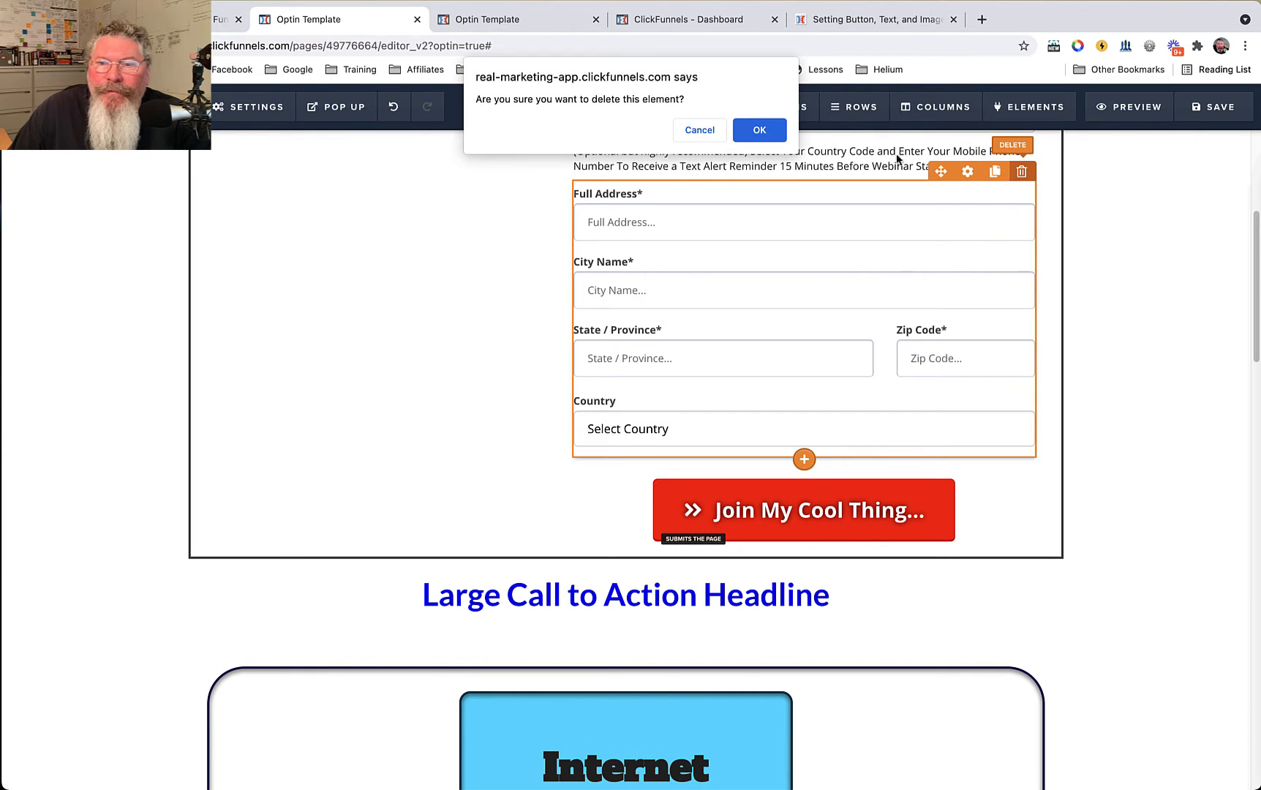
left_click(759, 127)
Step: Add a Survey element from the advanced form elements directly below the Large Call to Action Headline
mouse_move(1002, 115)
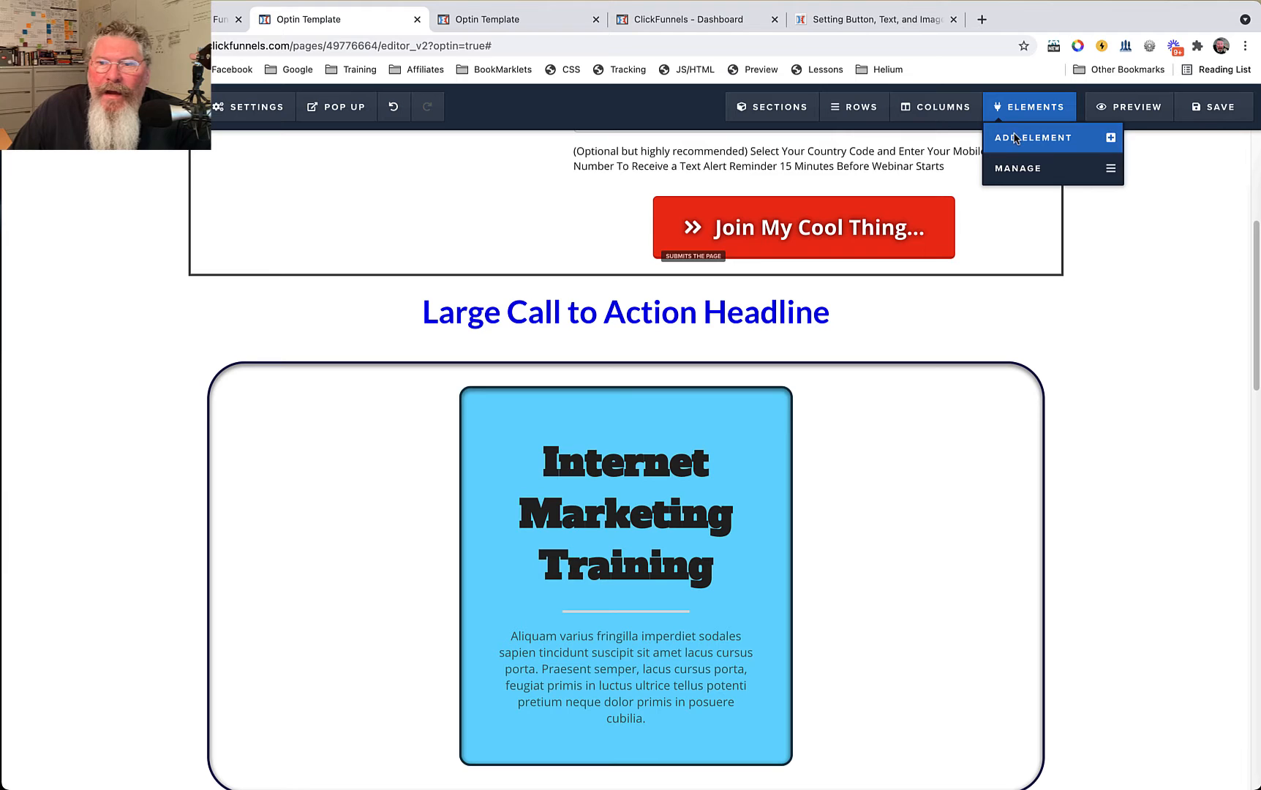
left_click(1018, 138)
scroll(1084, 411, "down", 5)
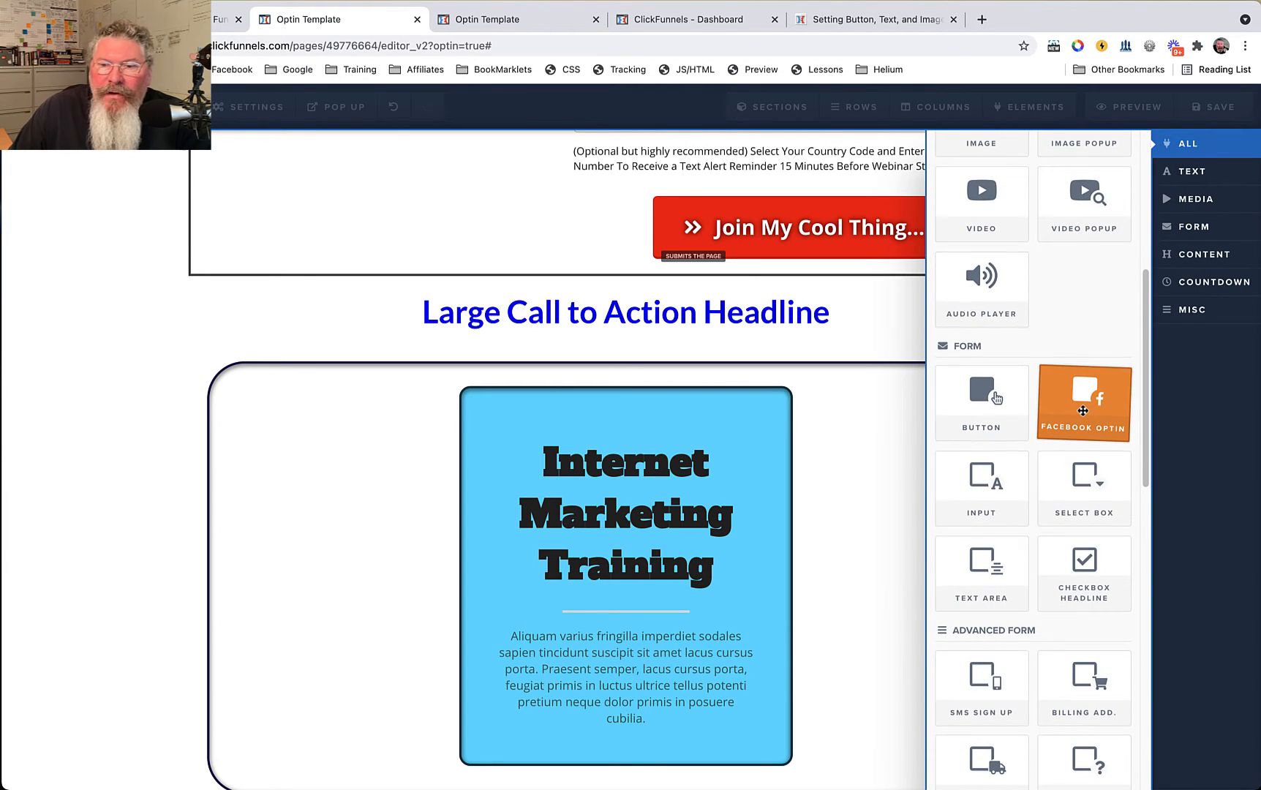
scroll(1083, 411, "down", 1)
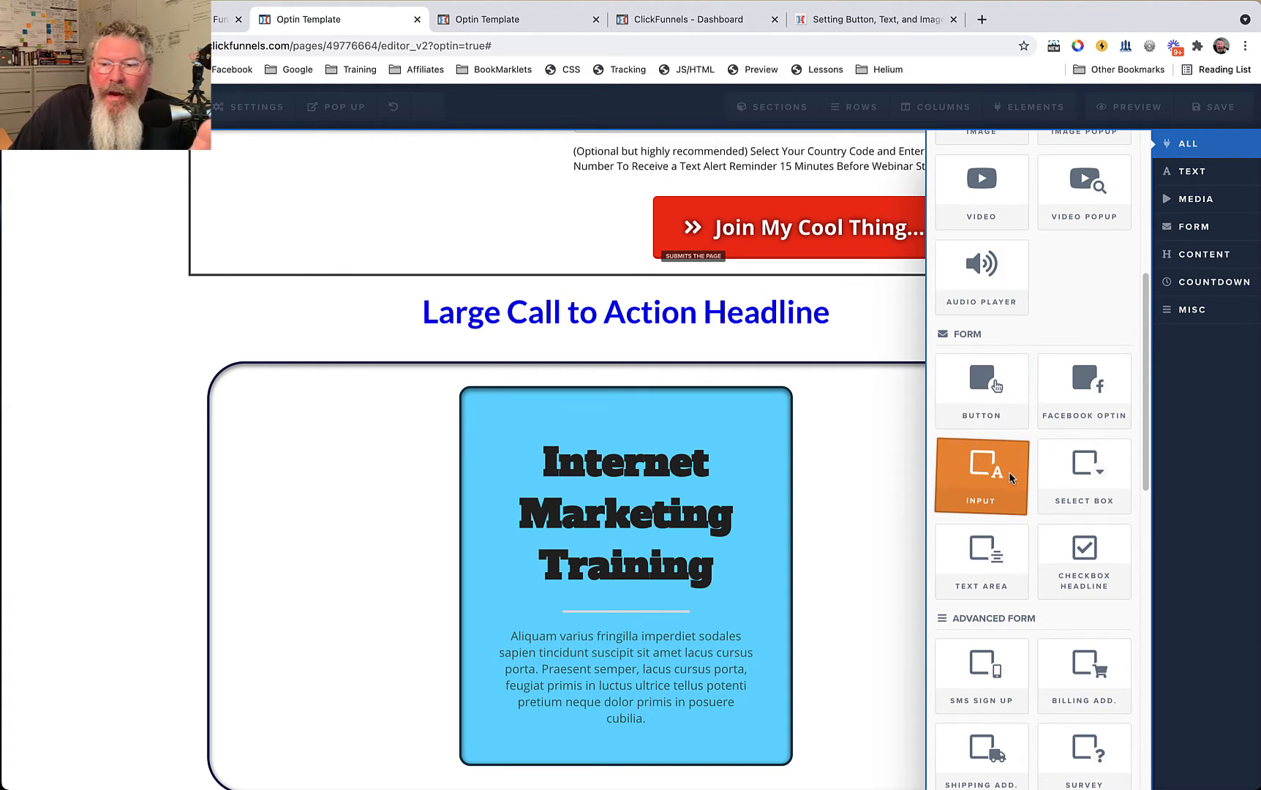
scroll(1058, 480, "down", 1)
scroll(1059, 481, "down", 5)
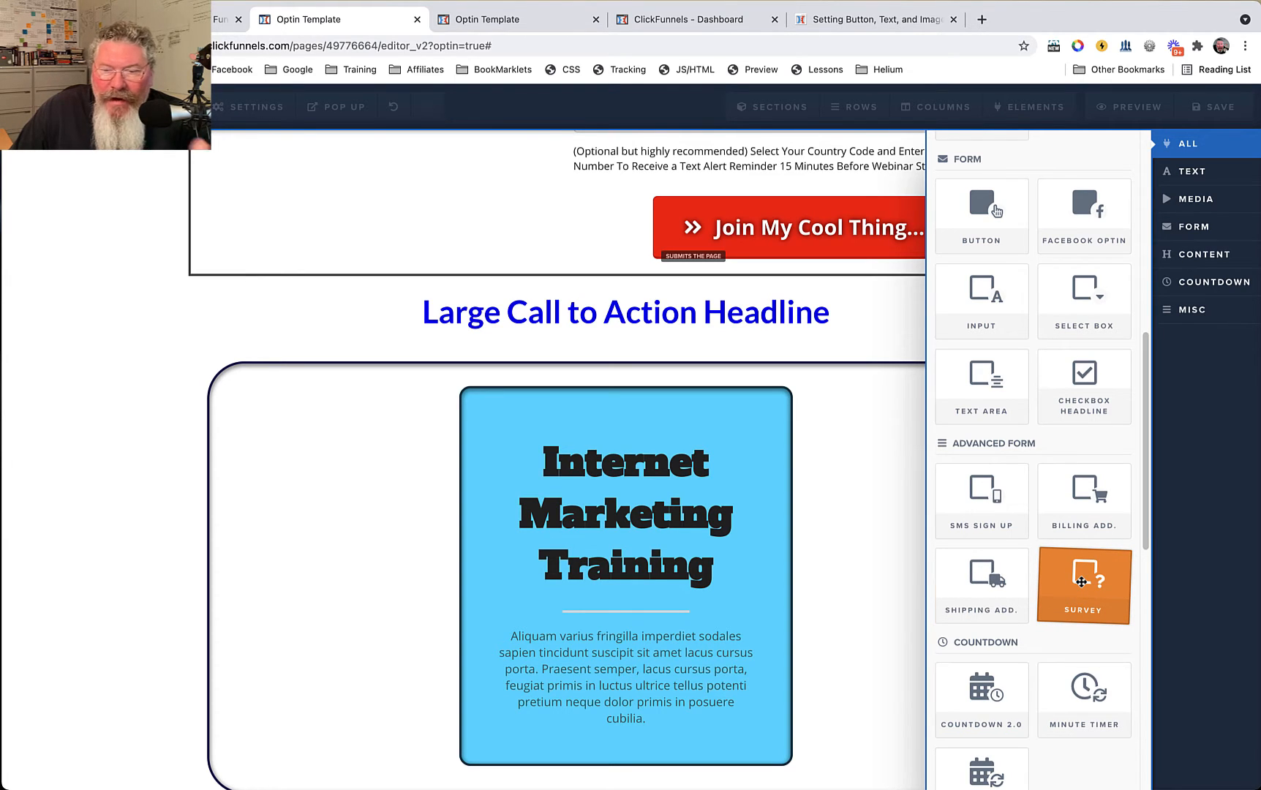
left_click_drag(1081, 582, 649, 320)
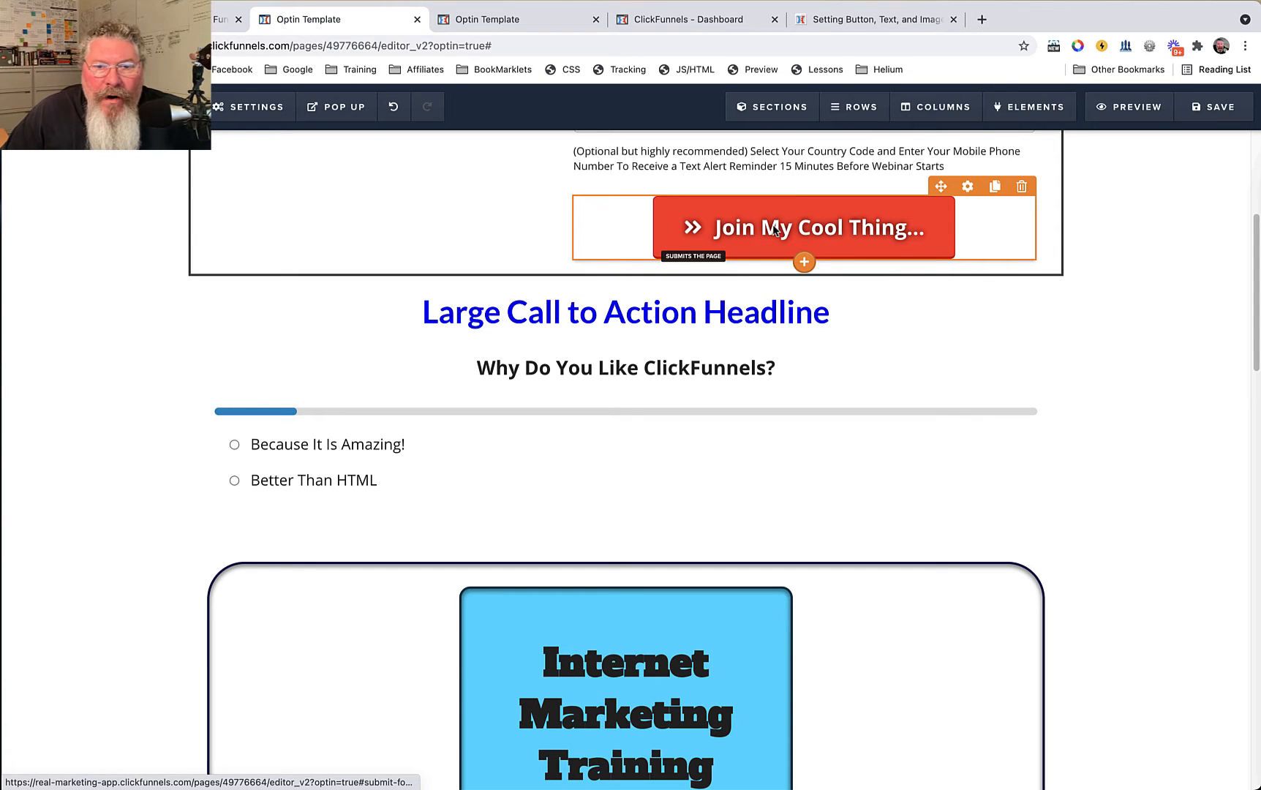
Step: Move the Join My Cool Thing submit button below the survey and place the email input between the survey and that button
left_click_drag(600, 482, 600, 484)
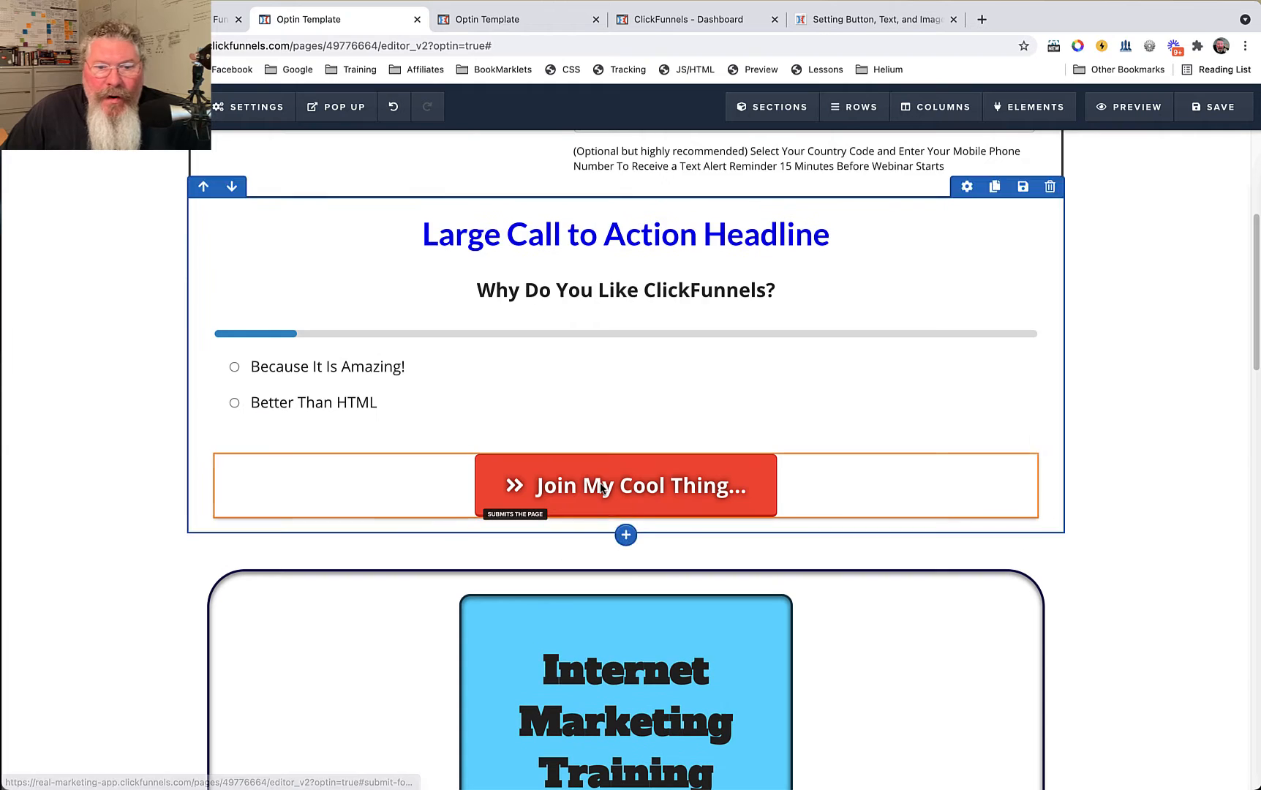
scroll(608, 483, "up", 5)
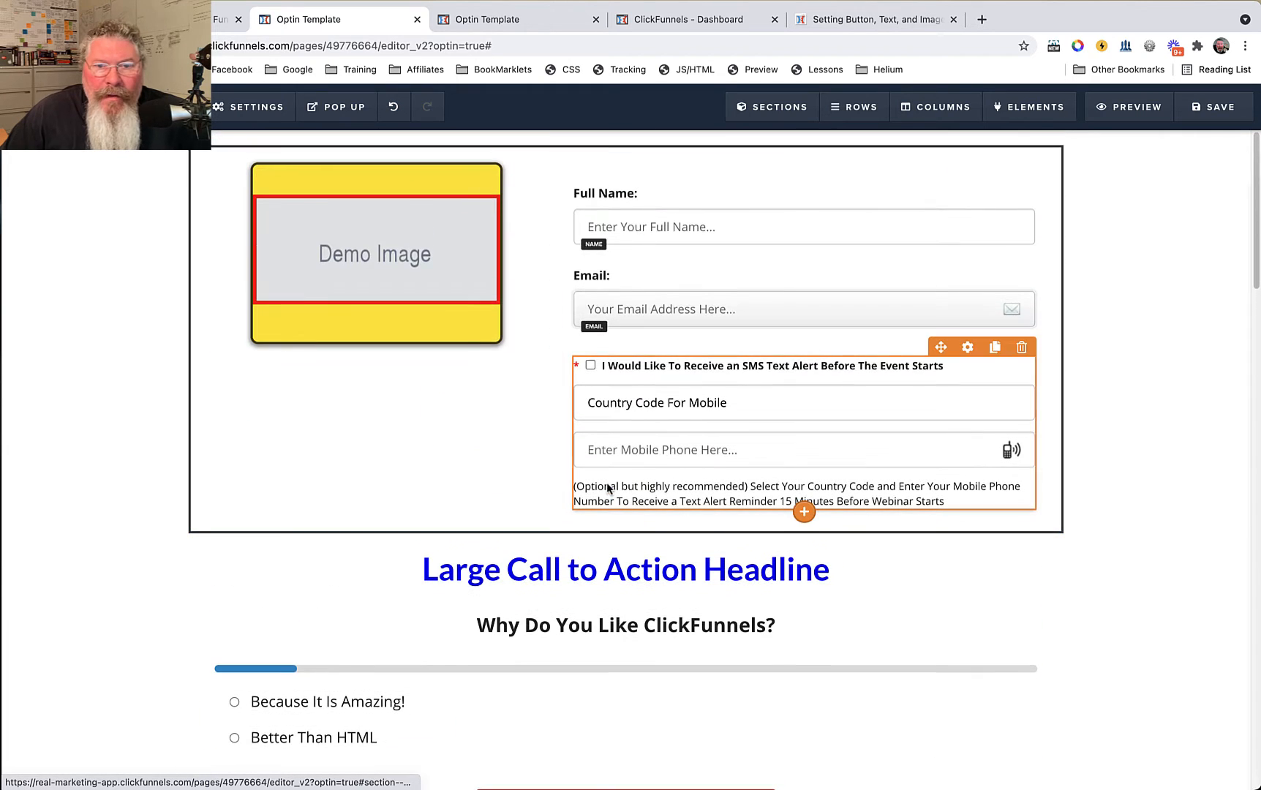
left_click_drag(668, 310, 555, 552)
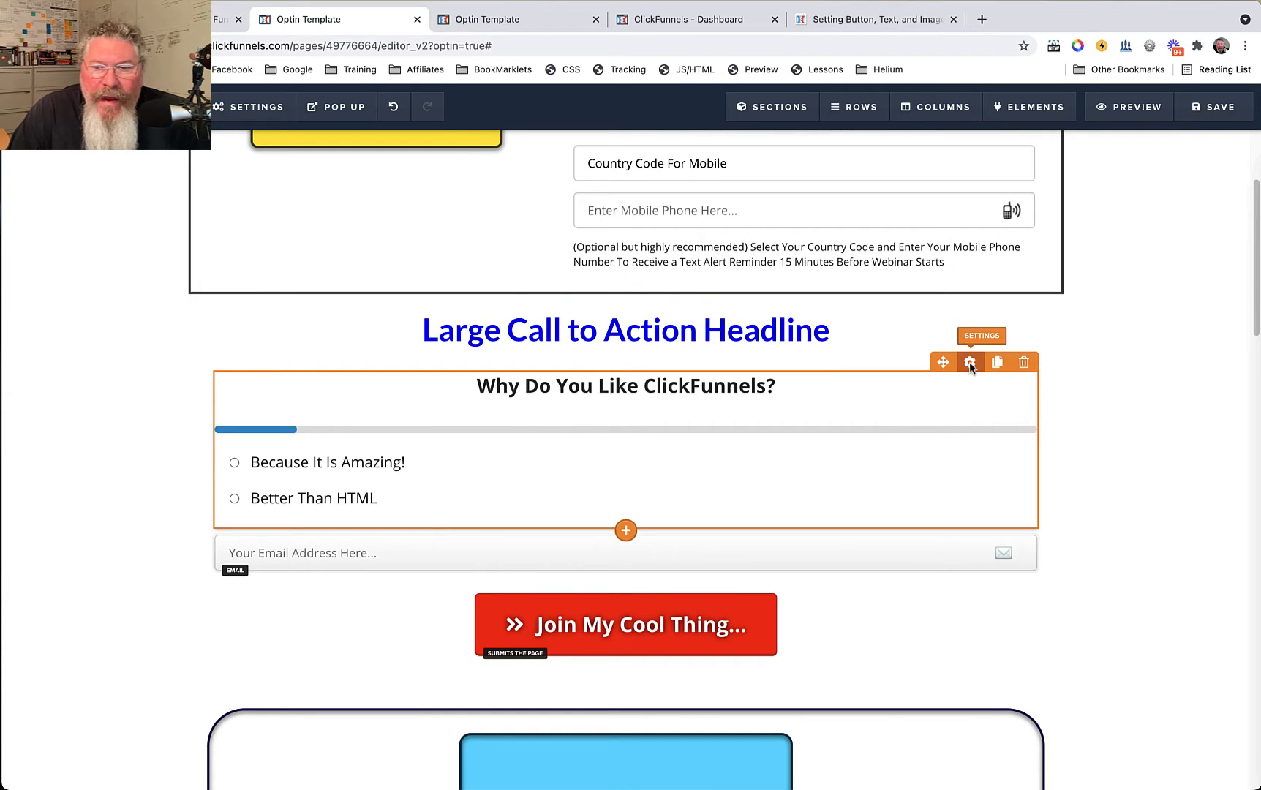
Step: Look over the question list in the Survey element's options and return to the page
left_click(969, 363)
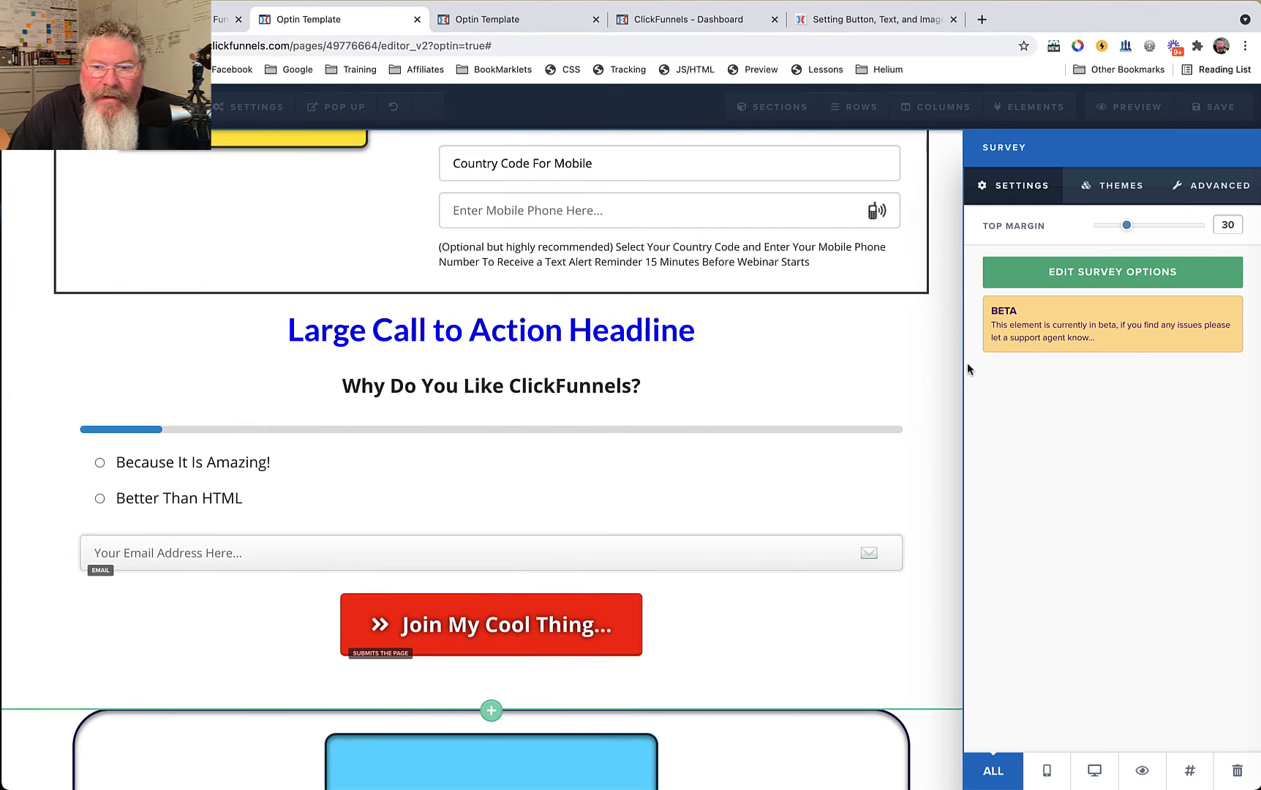
left_click(1094, 268)
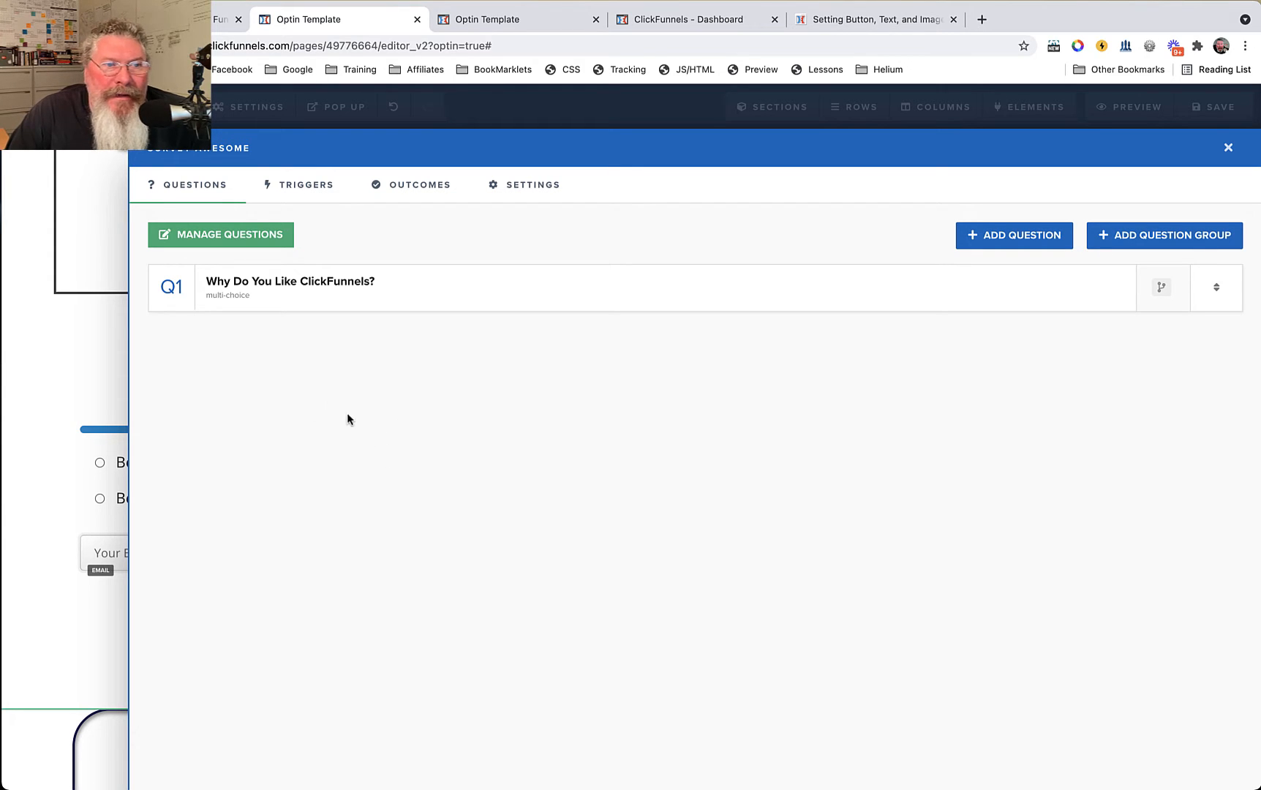
left_click(97, 370)
Step: Open the survey question "Why Do You Like ClickFunnels?" for editing and add two more answers with the default text
left_click(971, 362)
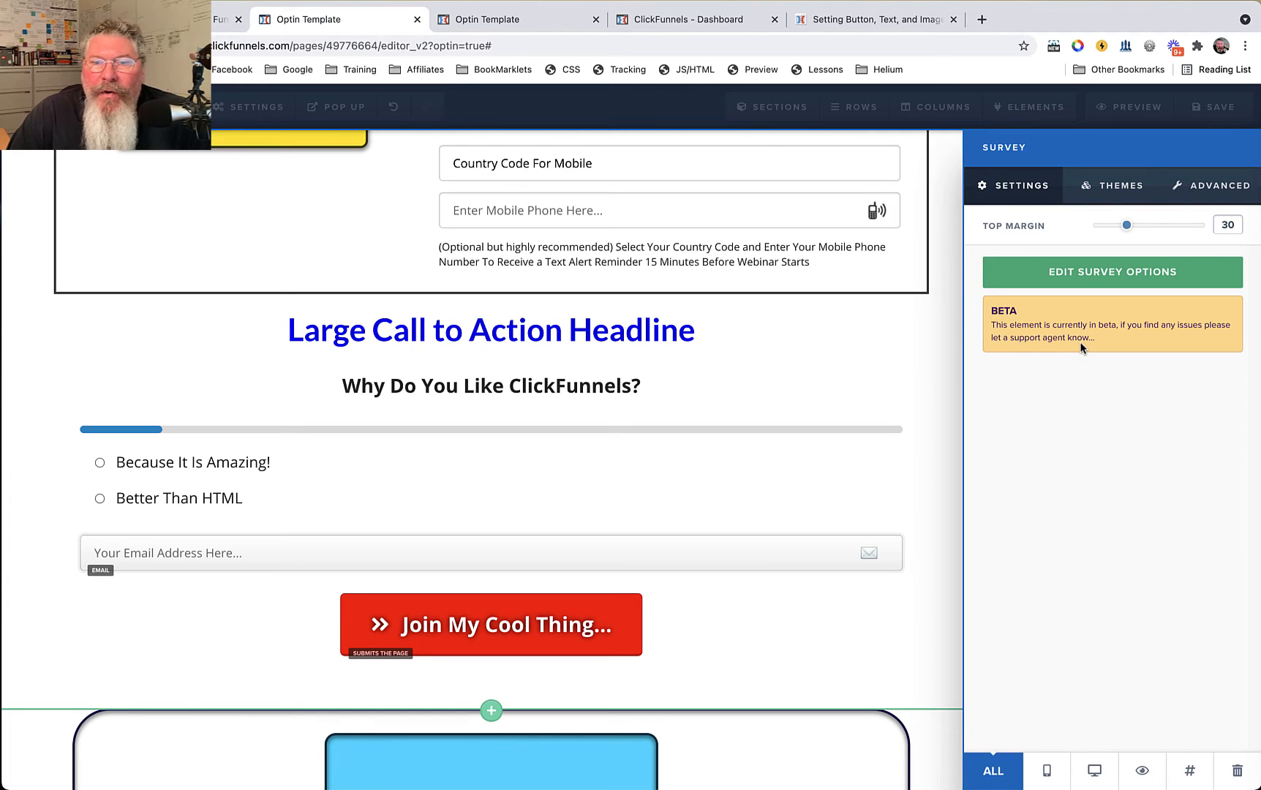
left_click(1095, 271)
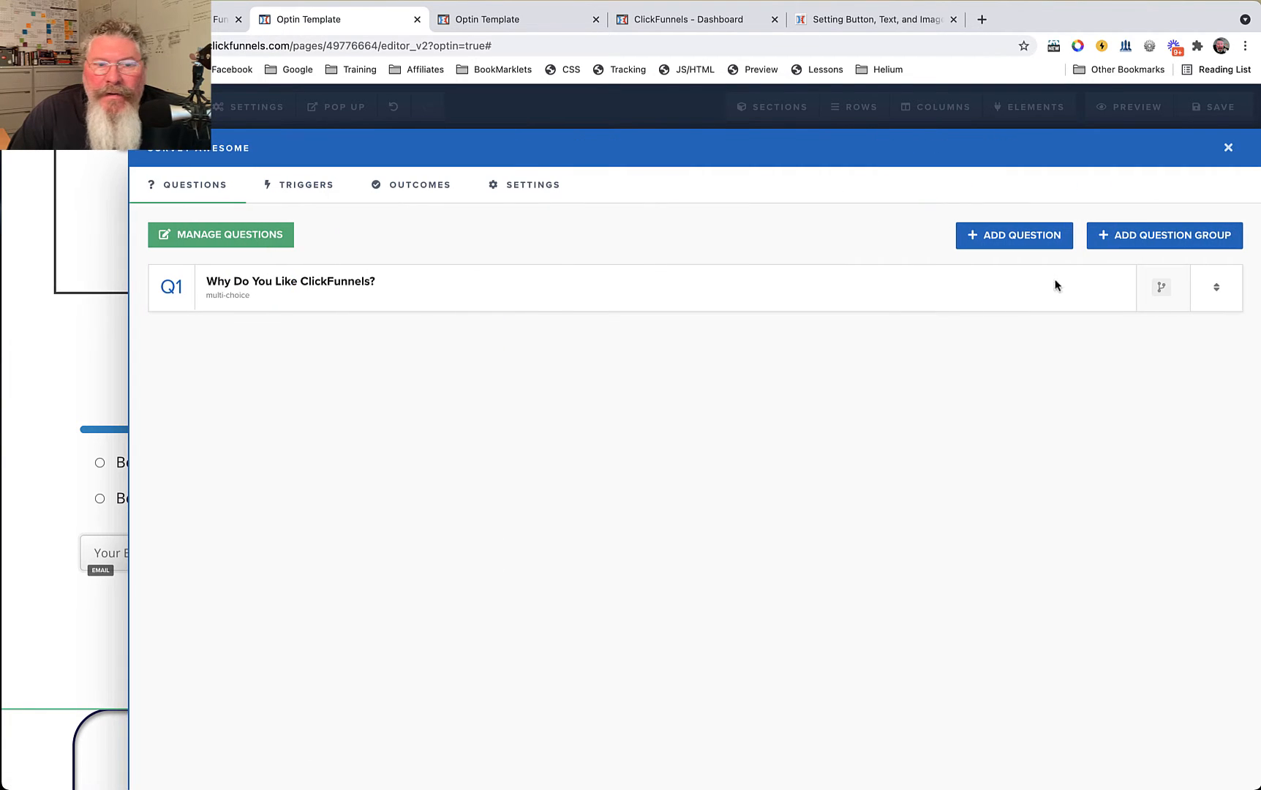
left_click(292, 286)
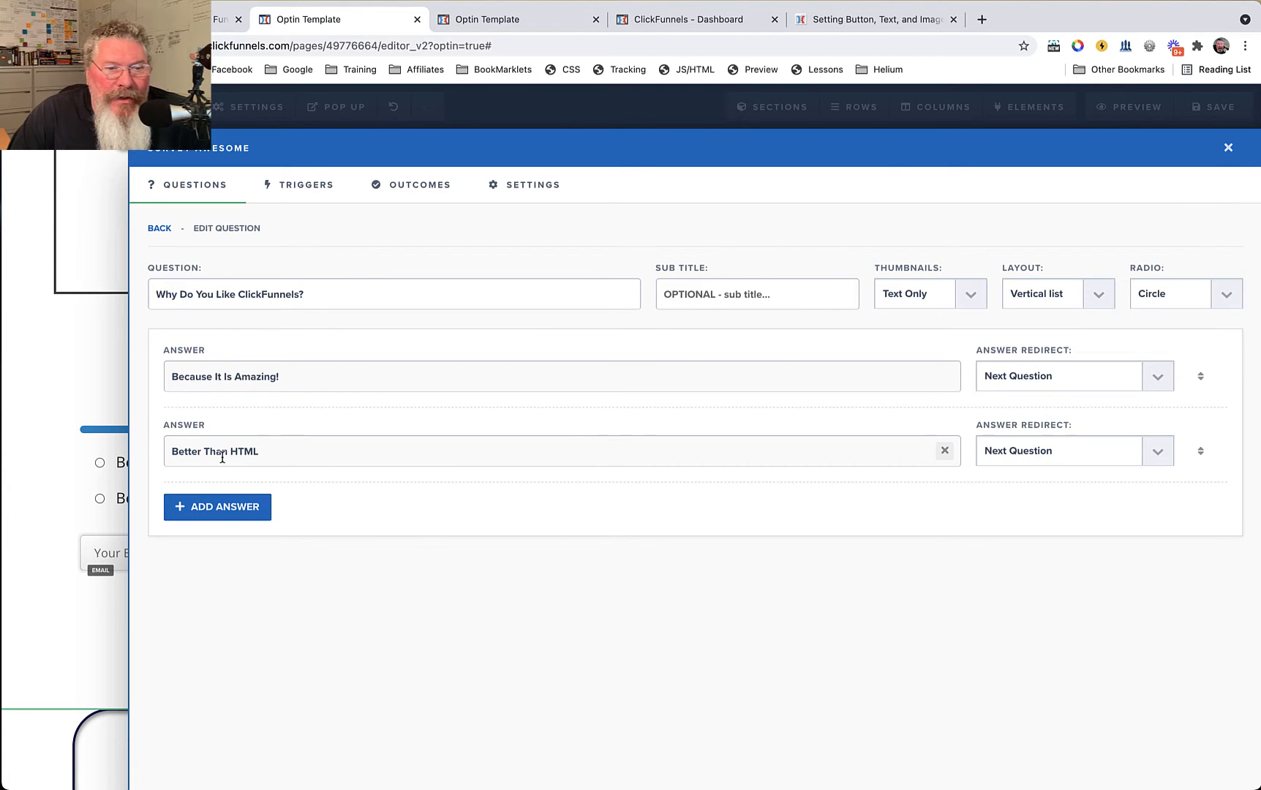
left_click(234, 511)
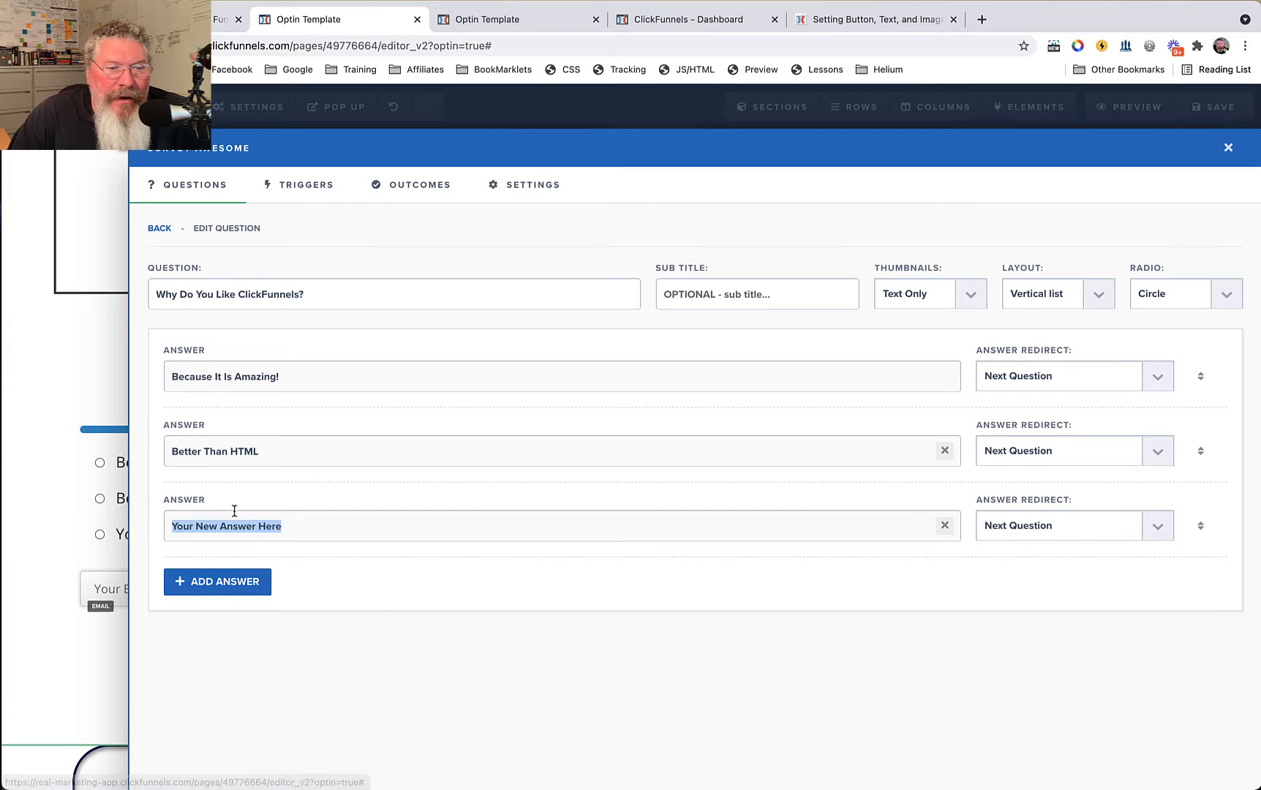
left_click(226, 597)
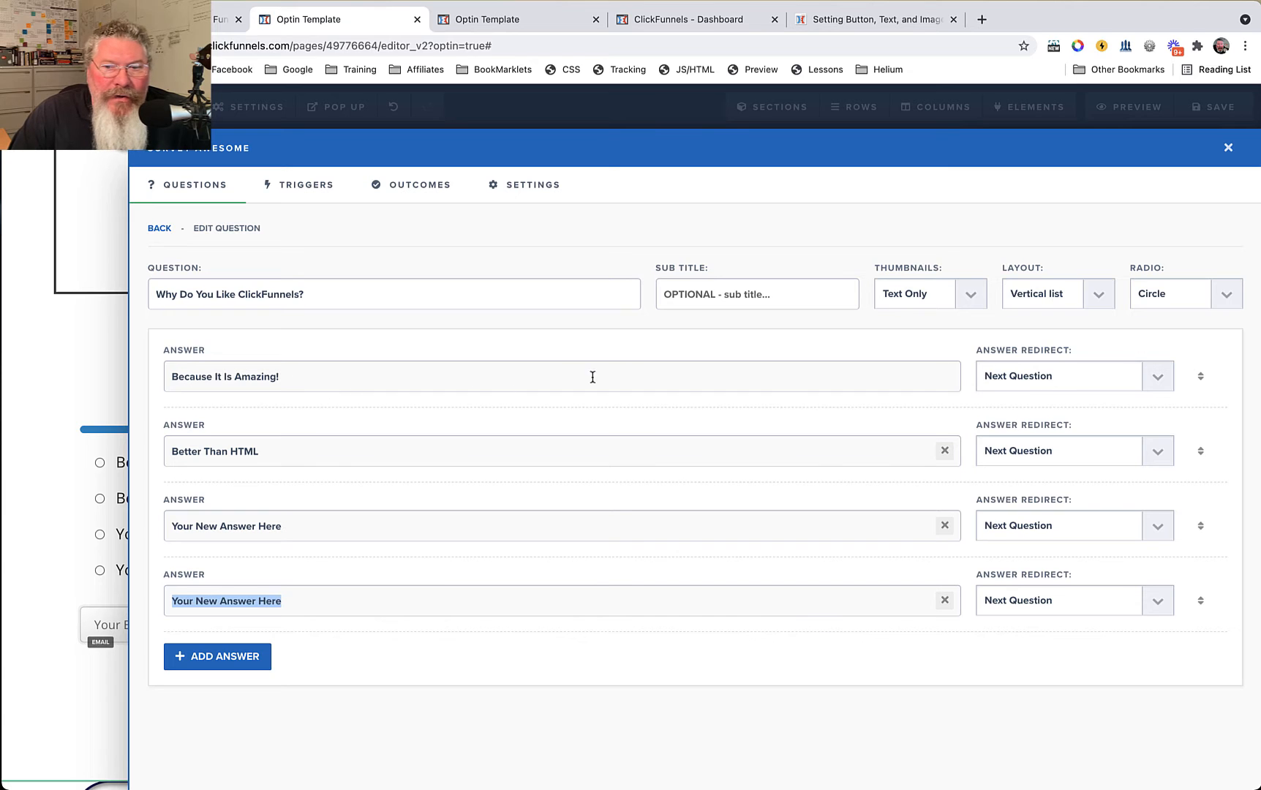
Step: Check the first answer's redirect choices and reorder the answers so that Better Than HTML comes third
left_click(1072, 371)
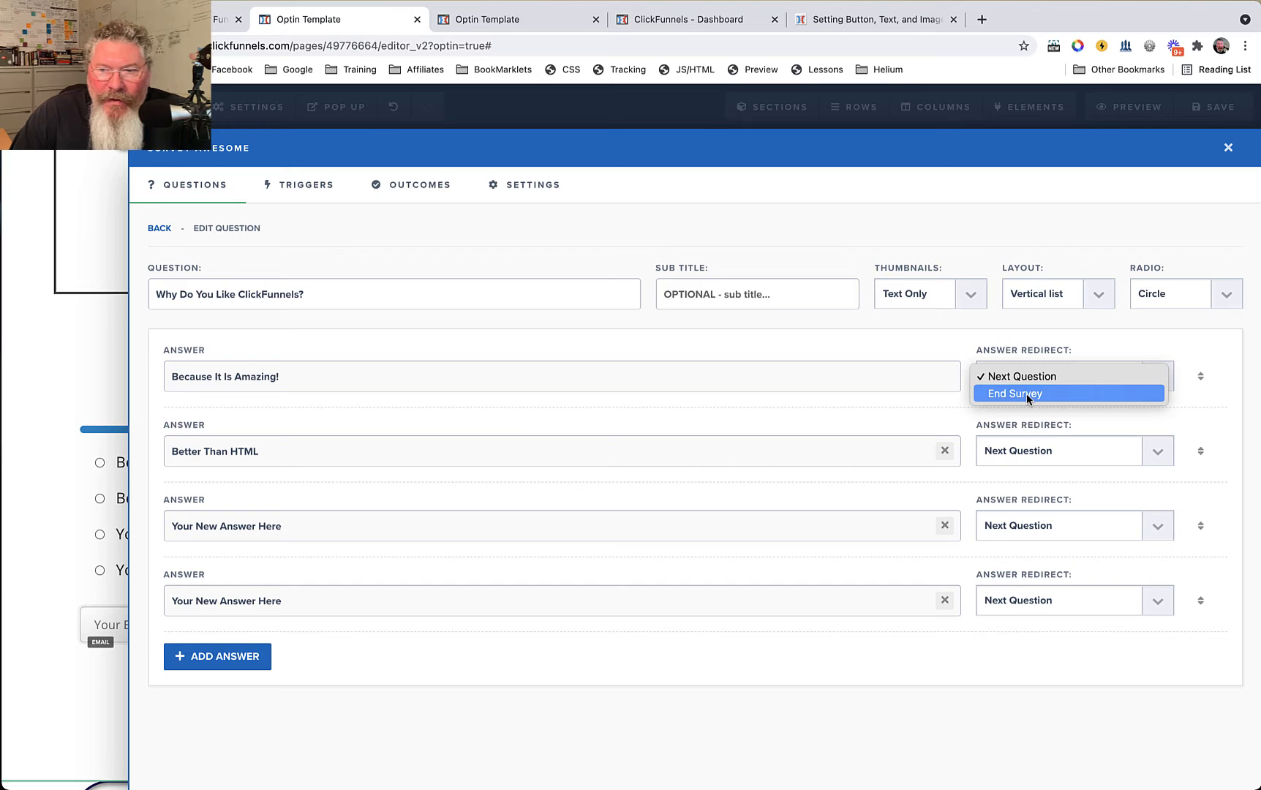
left_click(1201, 605)
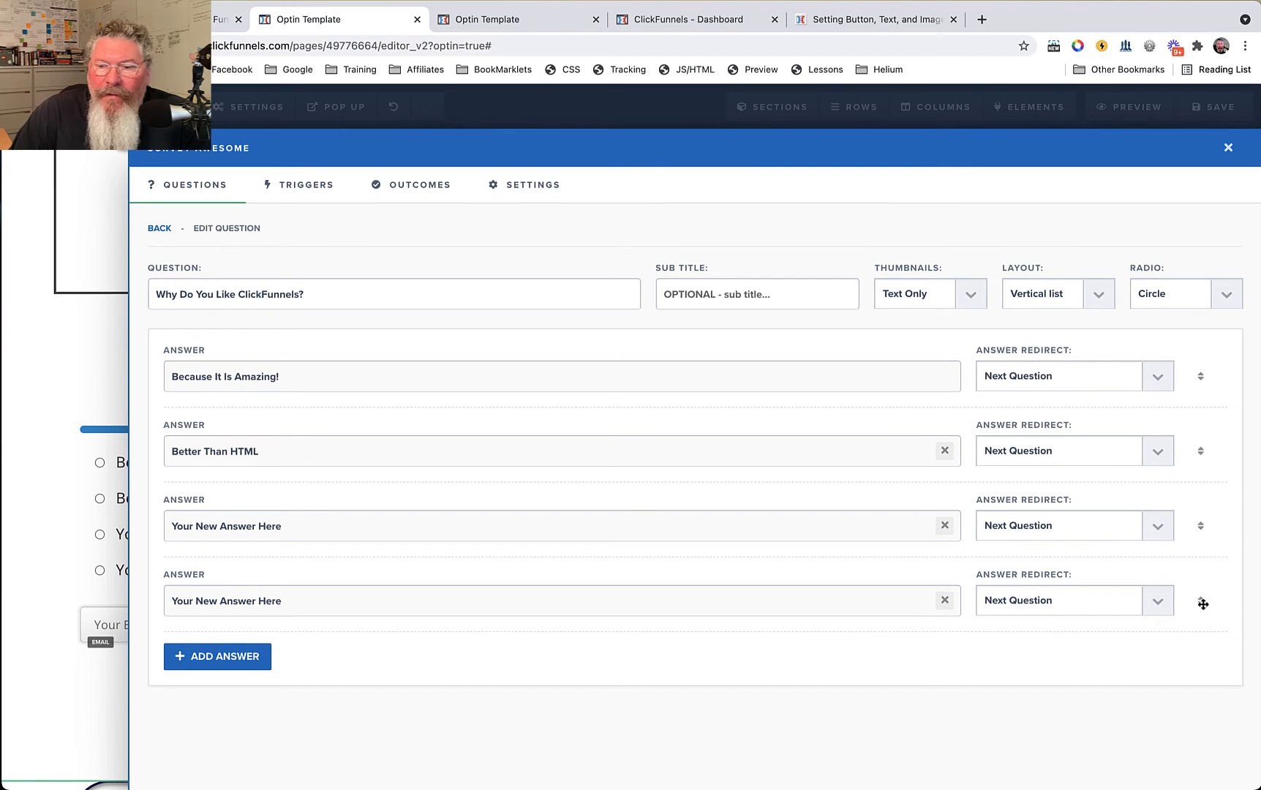
left_click_drag(1203, 605, 1205, 498)
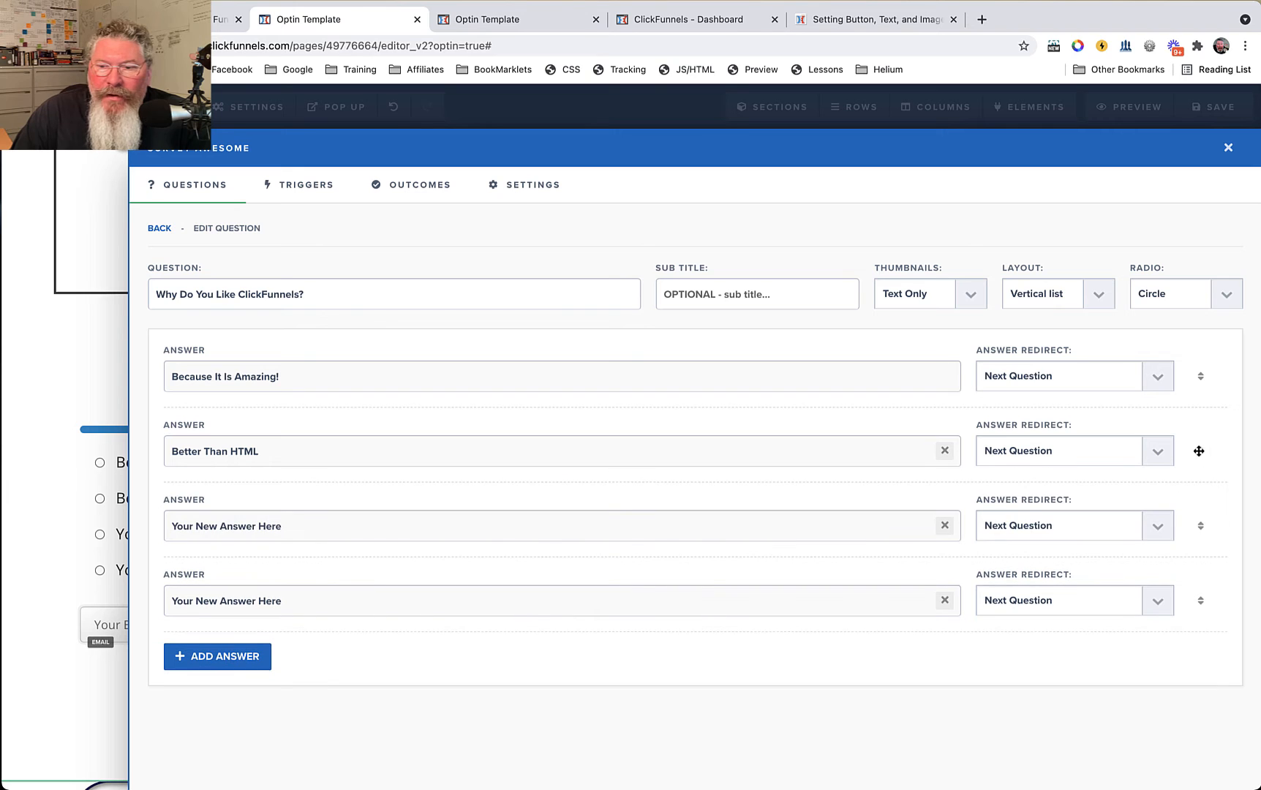
left_click_drag(1199, 451, 1199, 550)
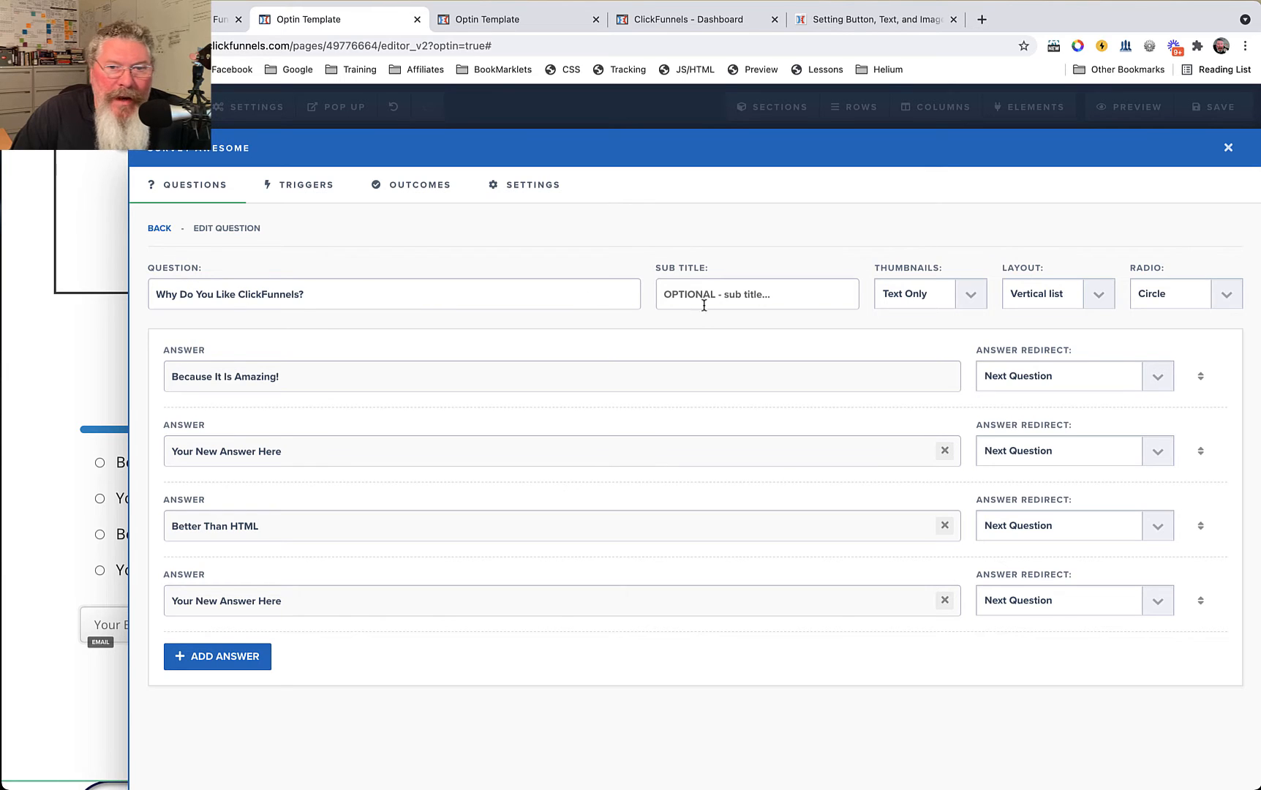
Step: Enter "sub question........" as the question's sub title
type("subl")
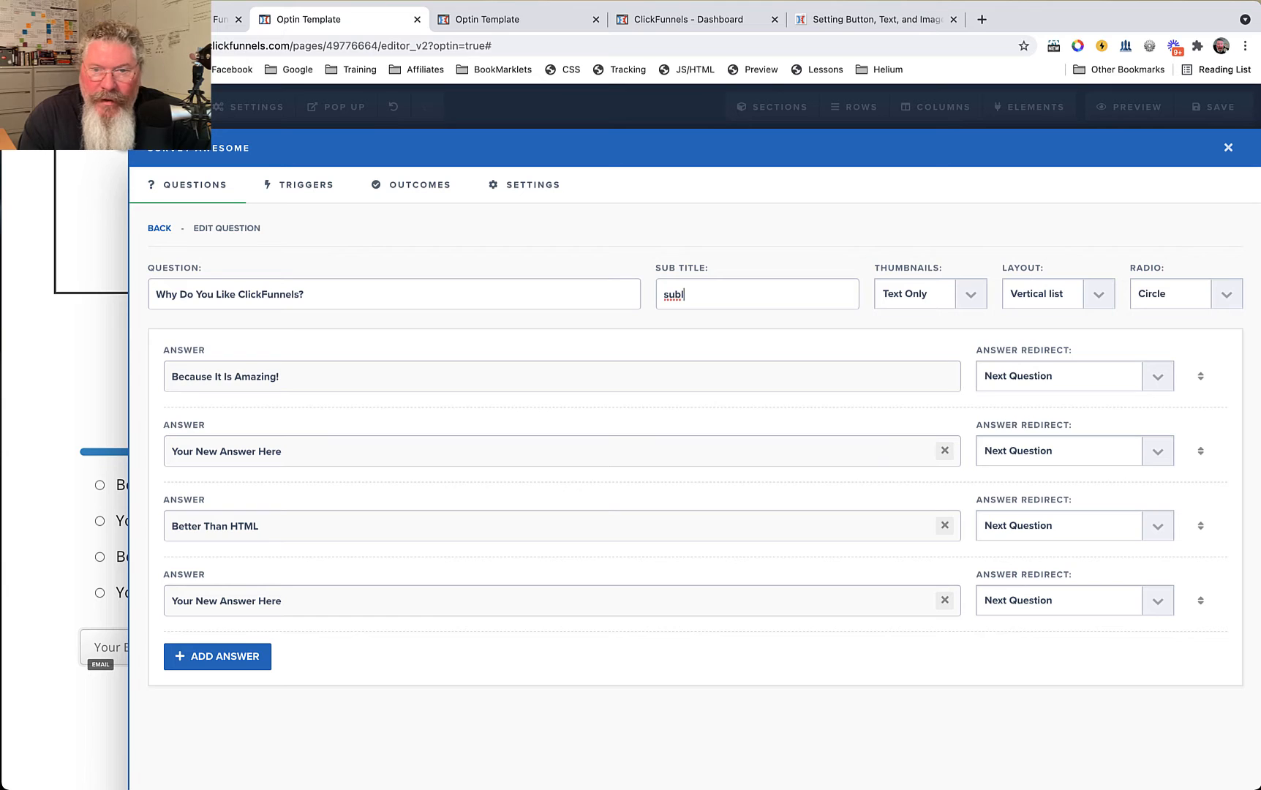
key("BackSpace")
type("questio")
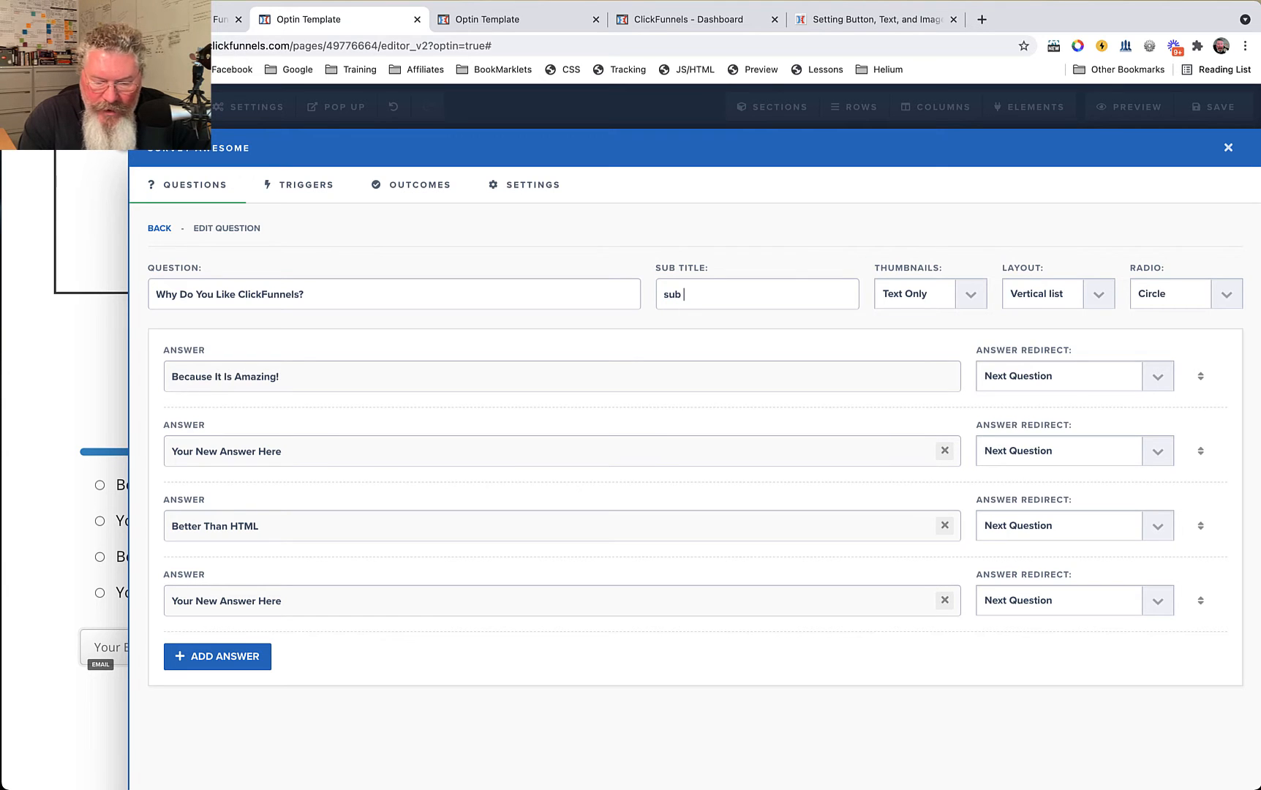
type("n")
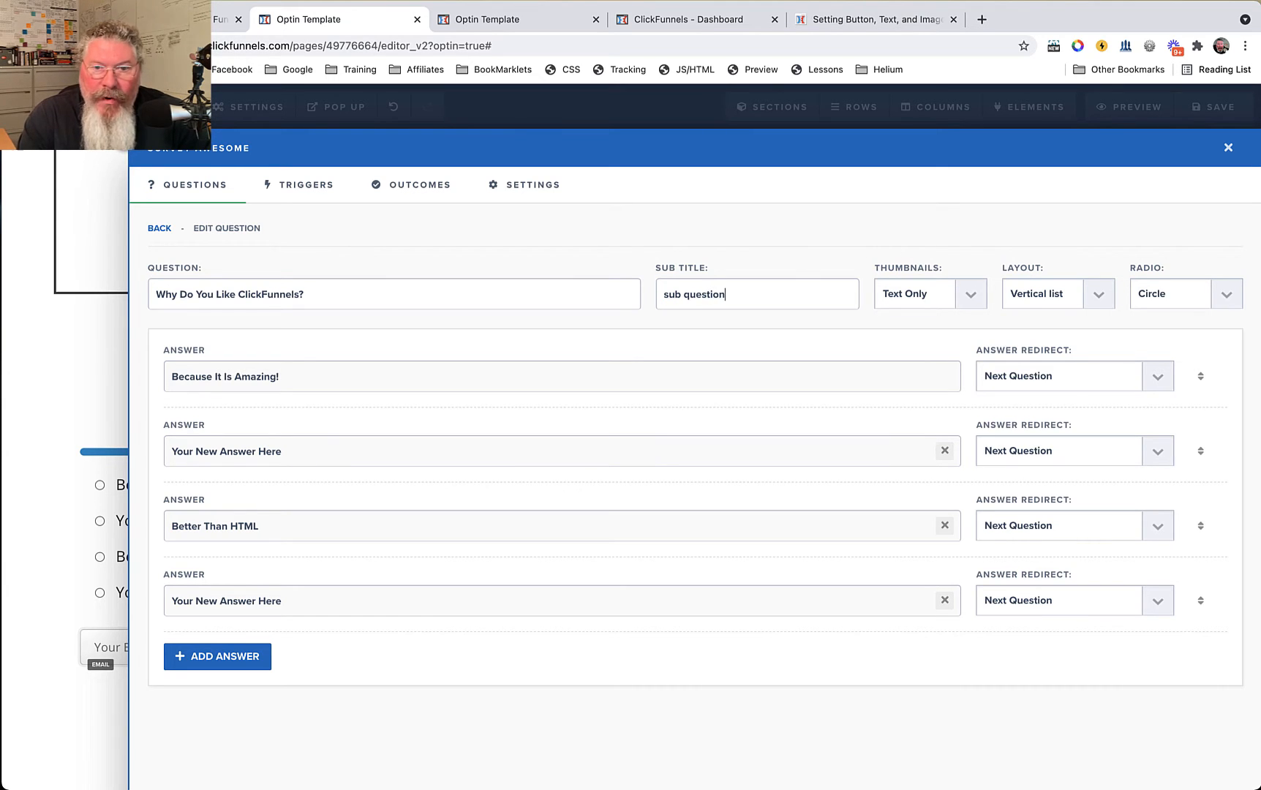
type("........")
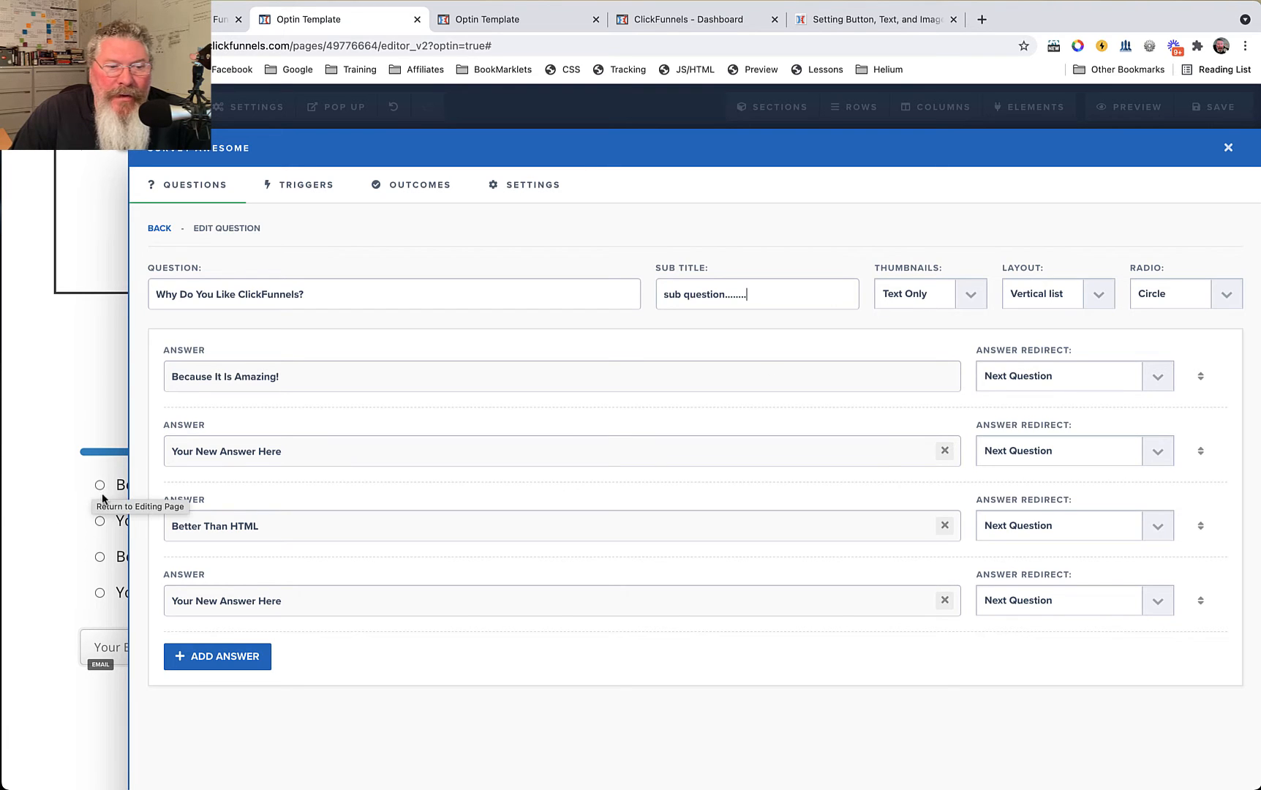
Step: Set the question's thumbnails to Show Images and assign a different image from the library to each of the first three answers
left_click(919, 300)
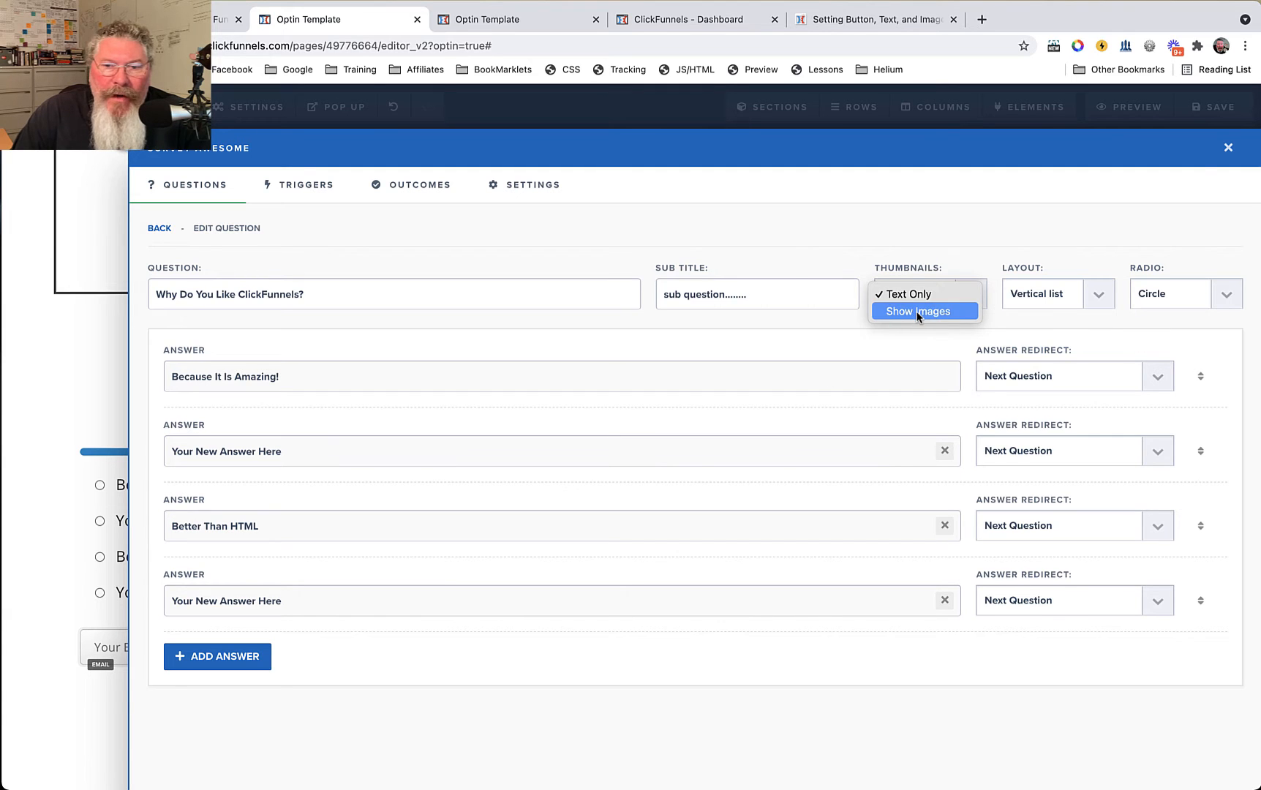
left_click(918, 311)
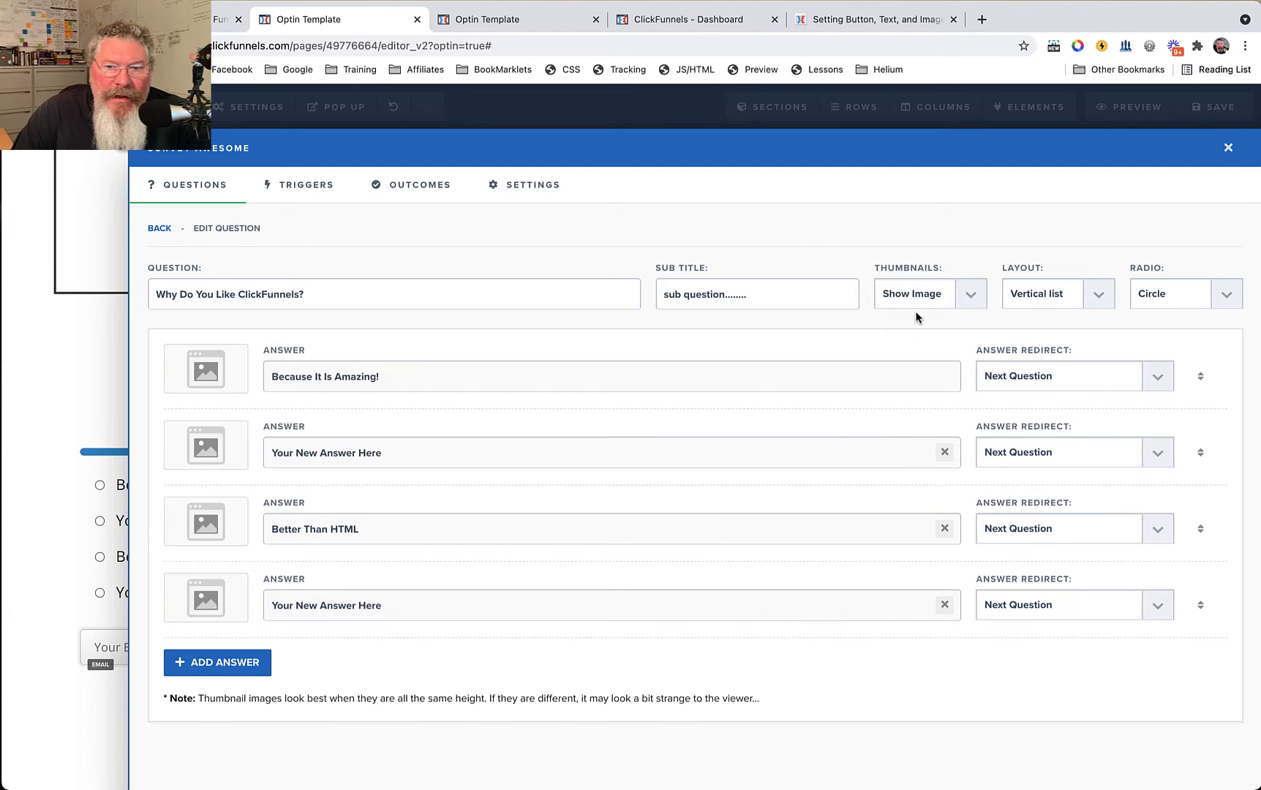
left_click(210, 373)
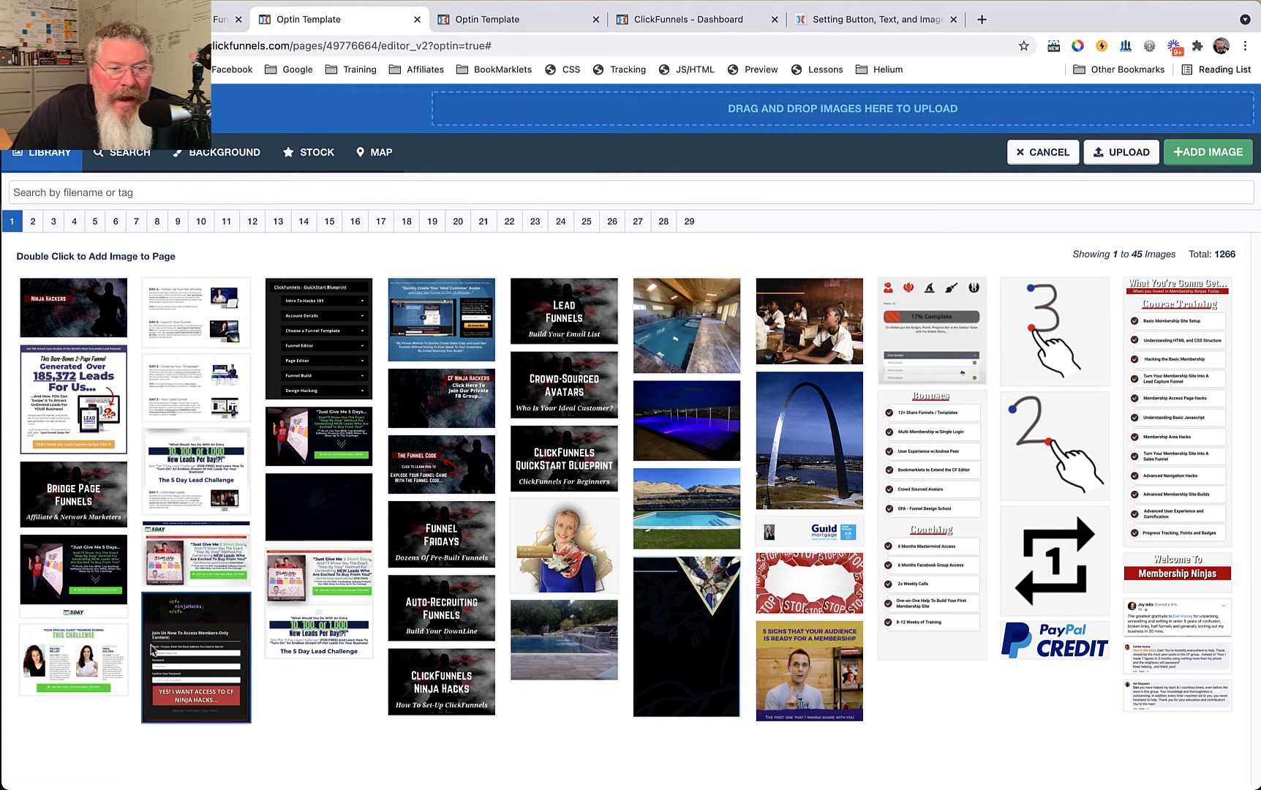
double_click(81, 647)
left_click(189, 467)
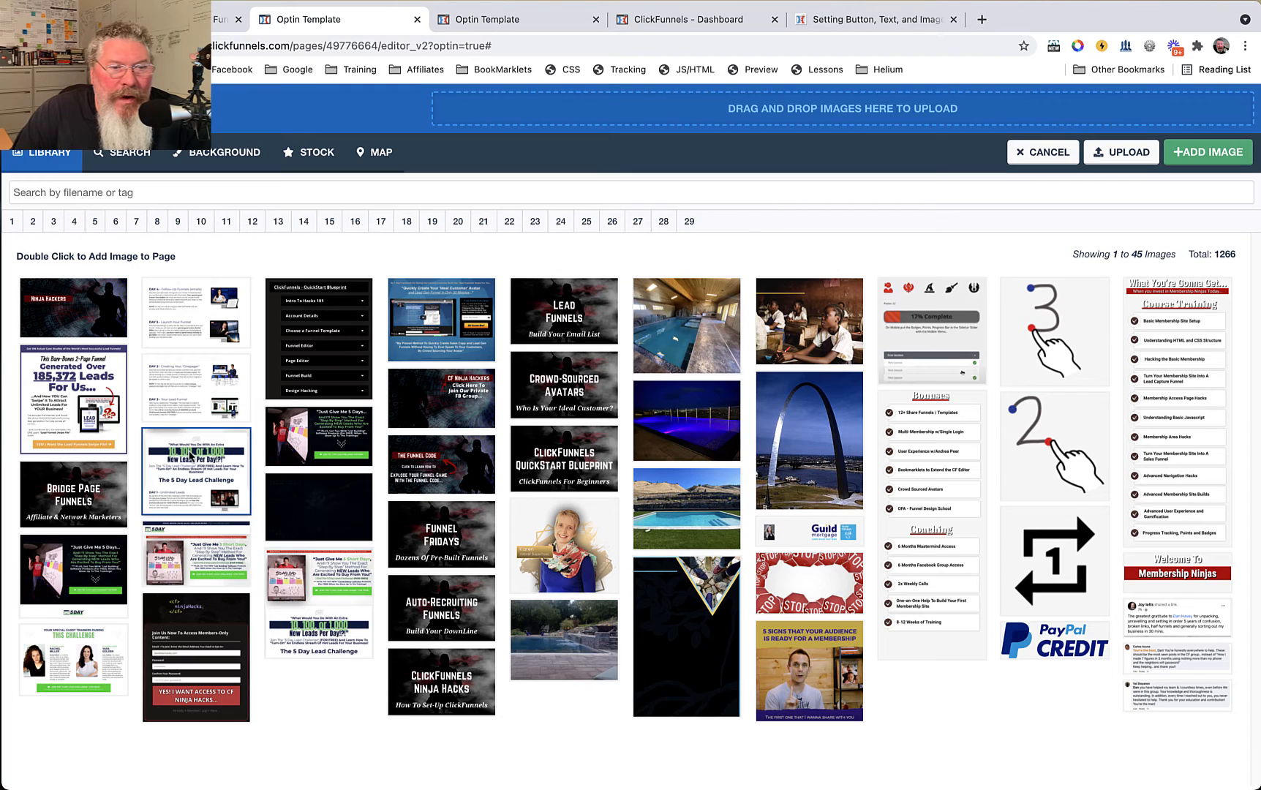
double_click(82, 574)
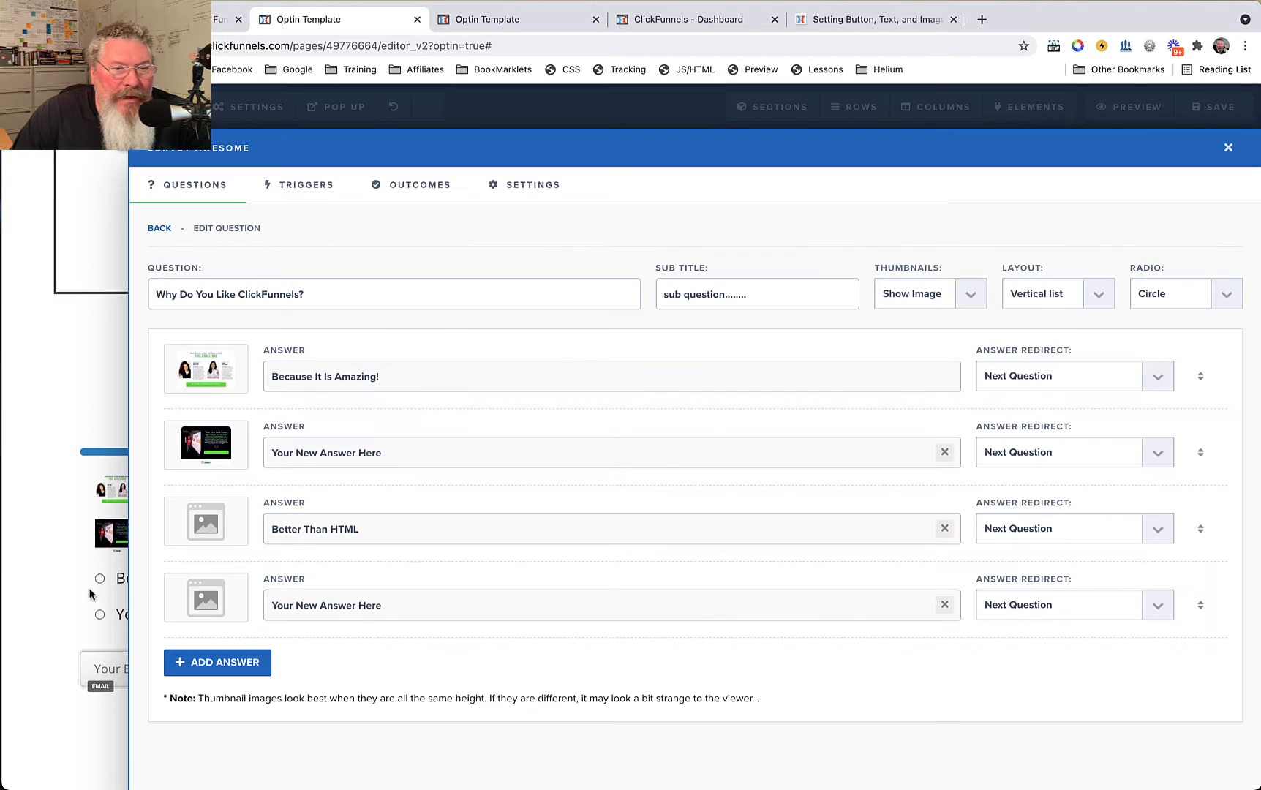
left_click(204, 521)
double_click(206, 474)
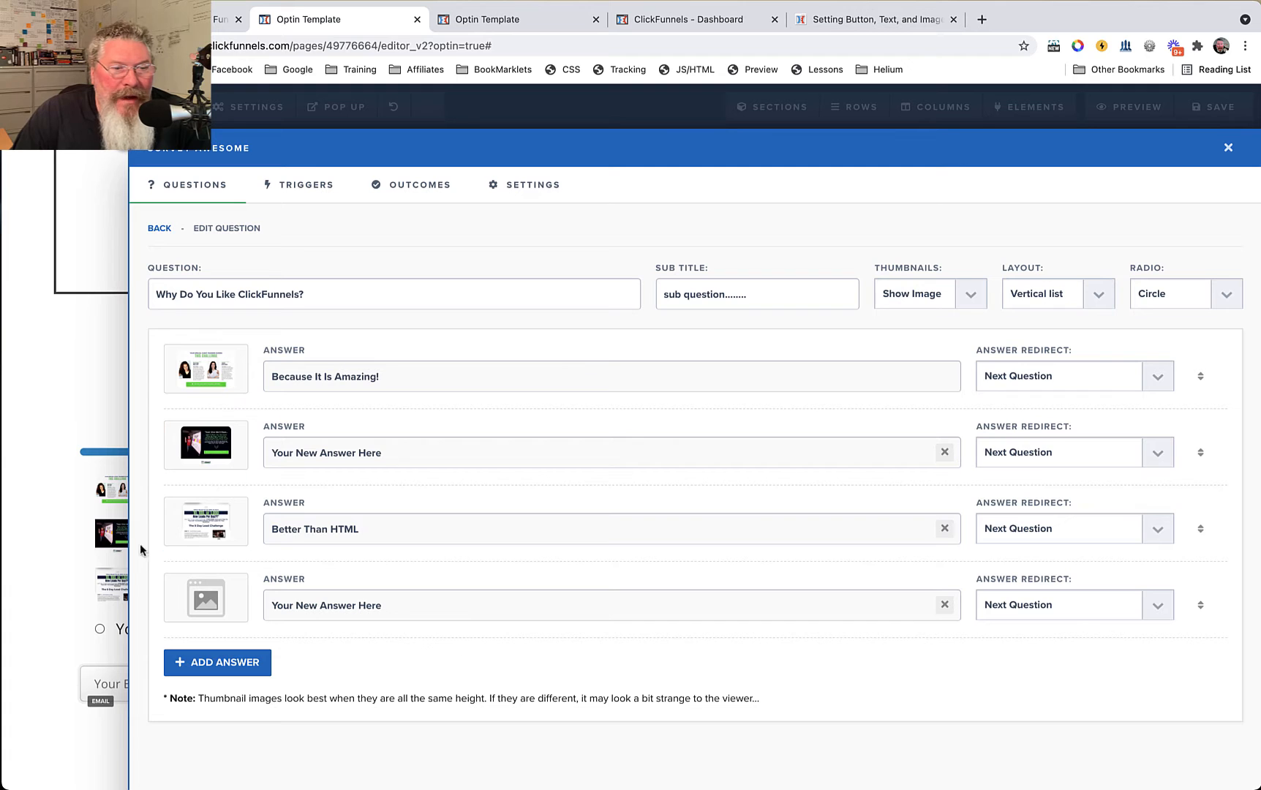
Step: Check how the survey with thumbnails looks on the page and reopen its question for editing
left_click(62, 586)
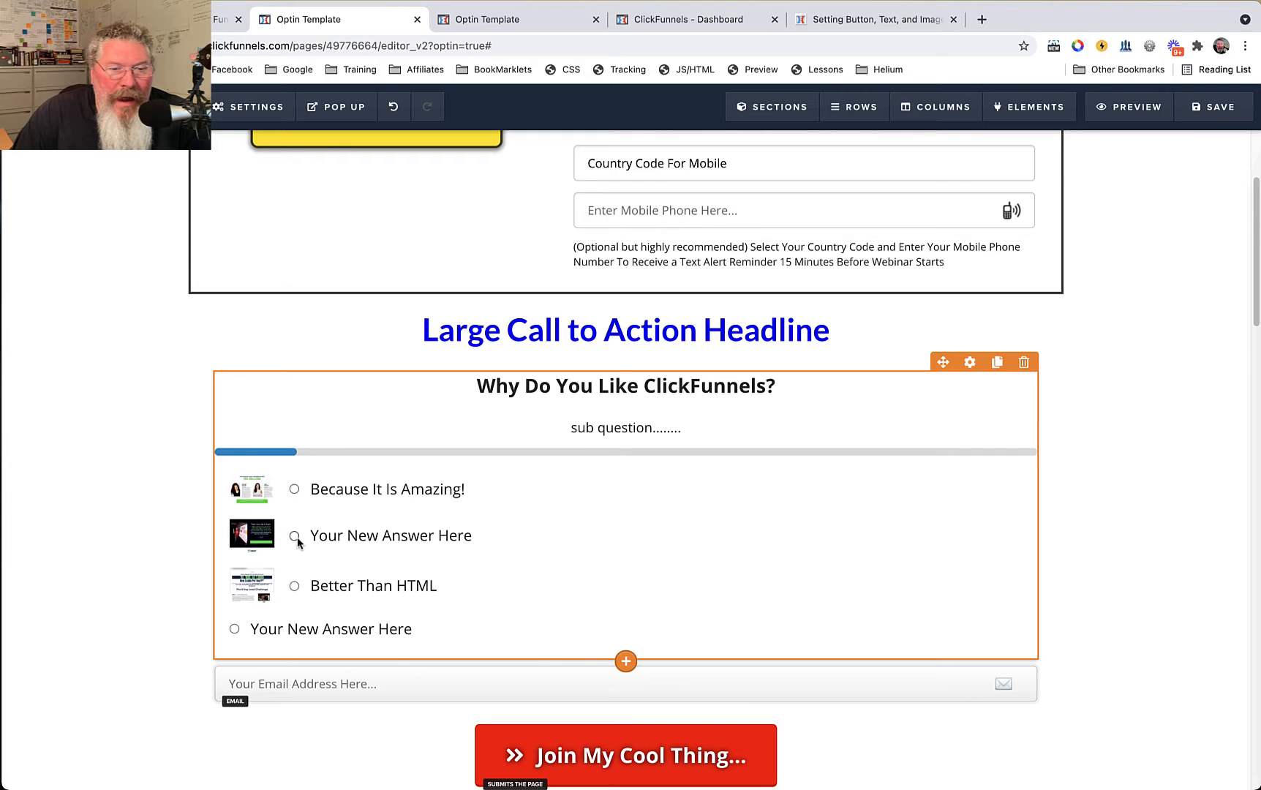
left_click(968, 363)
left_click(1049, 273)
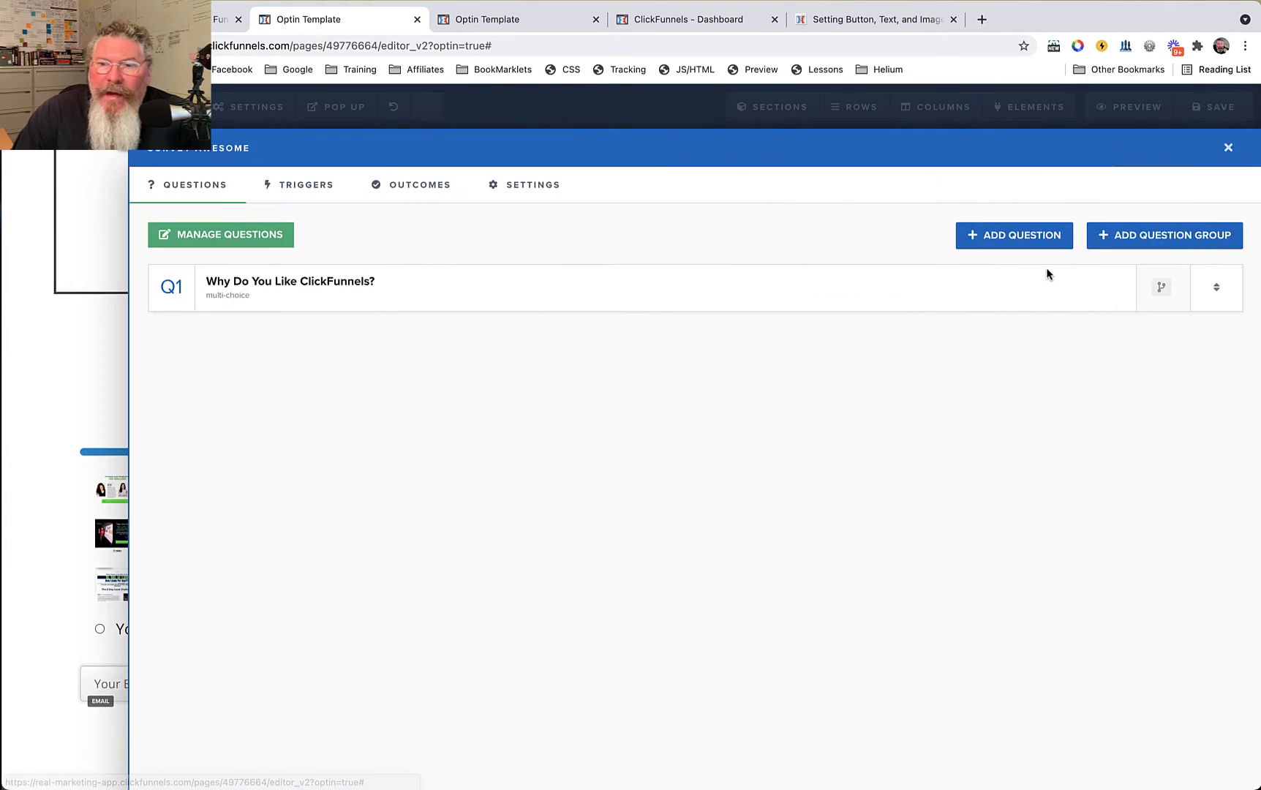
left_click(352, 282)
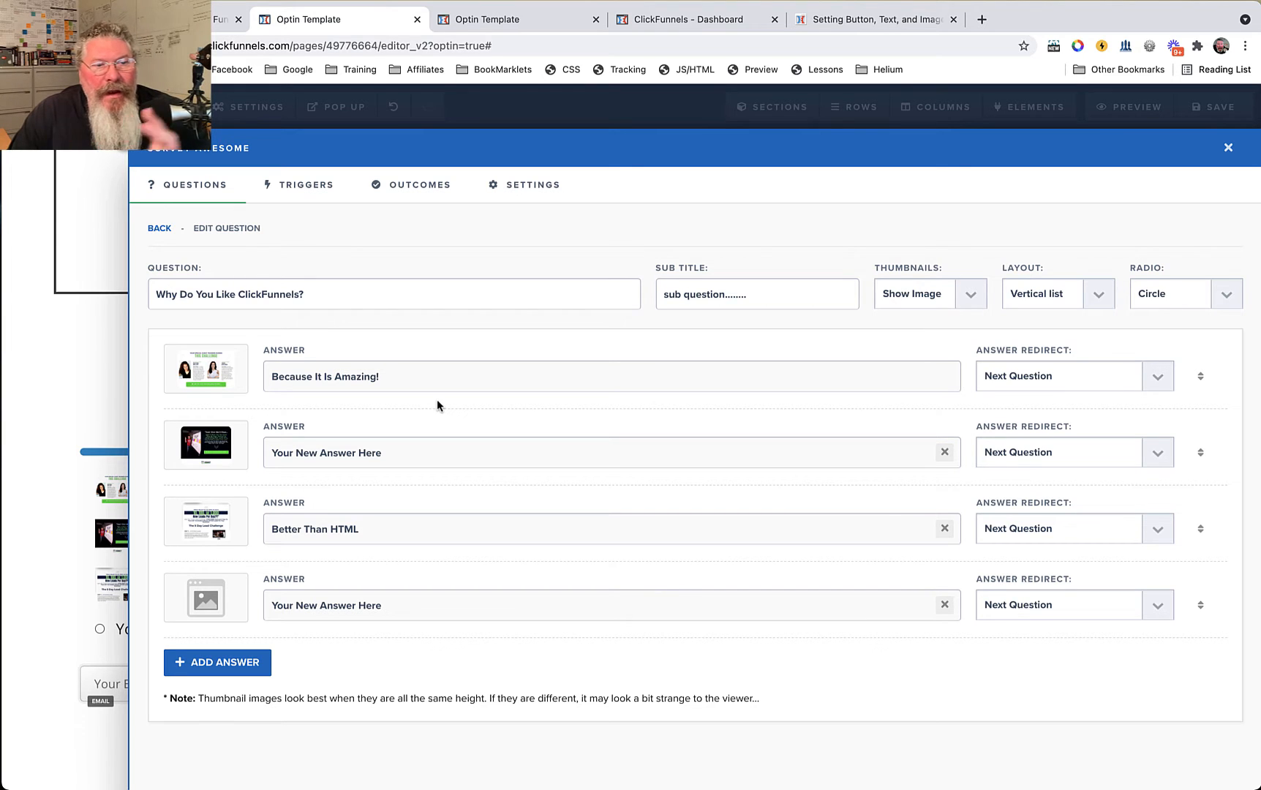
mouse_move(213, 371)
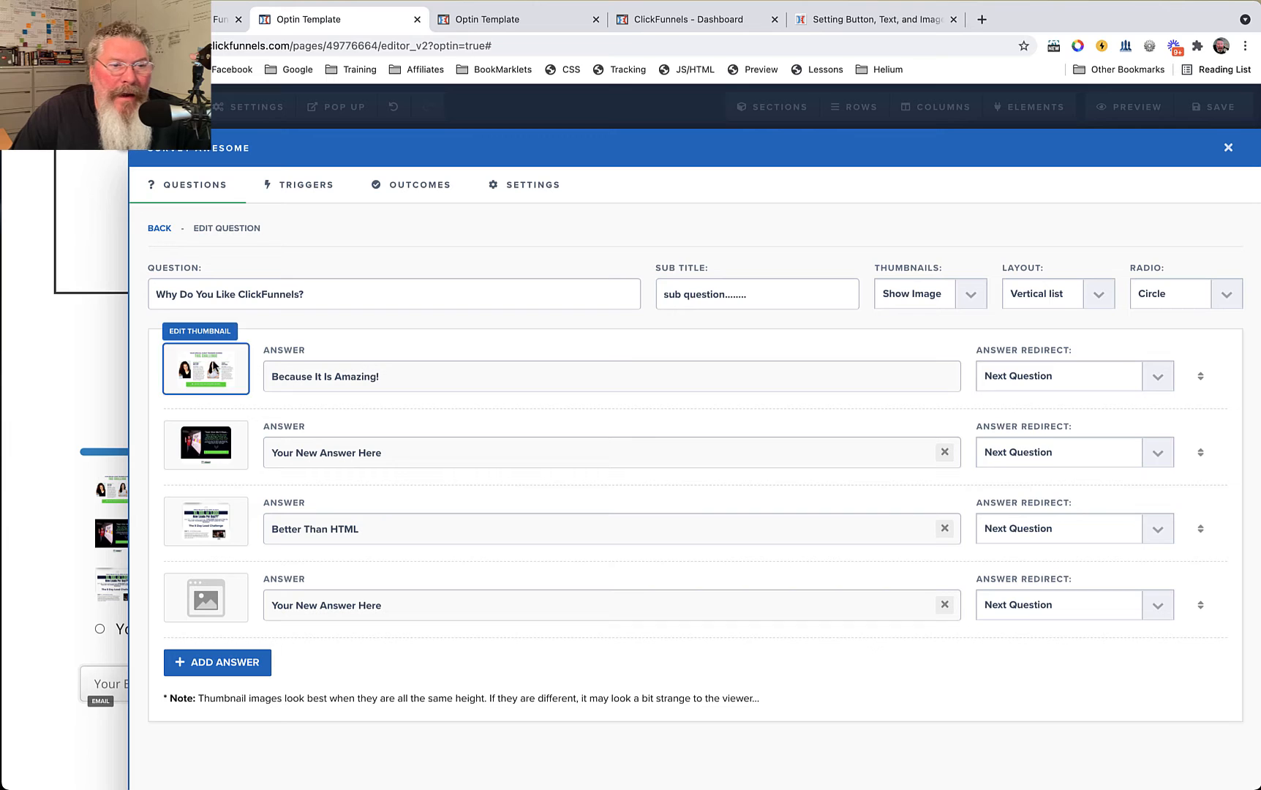
Step: Review the question's layout choices, set its radio style to Lettered and check the survey on the page
mouse_move(204, 538)
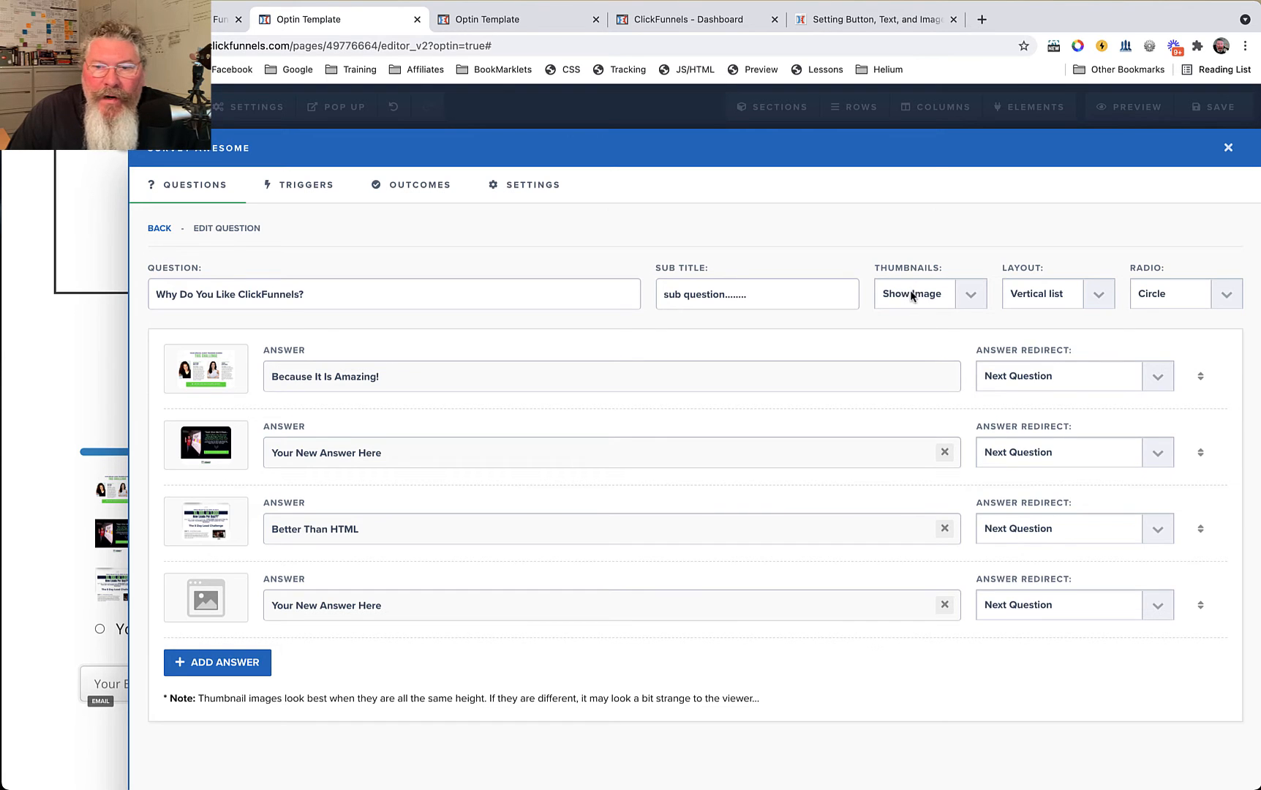
left_click(1044, 295)
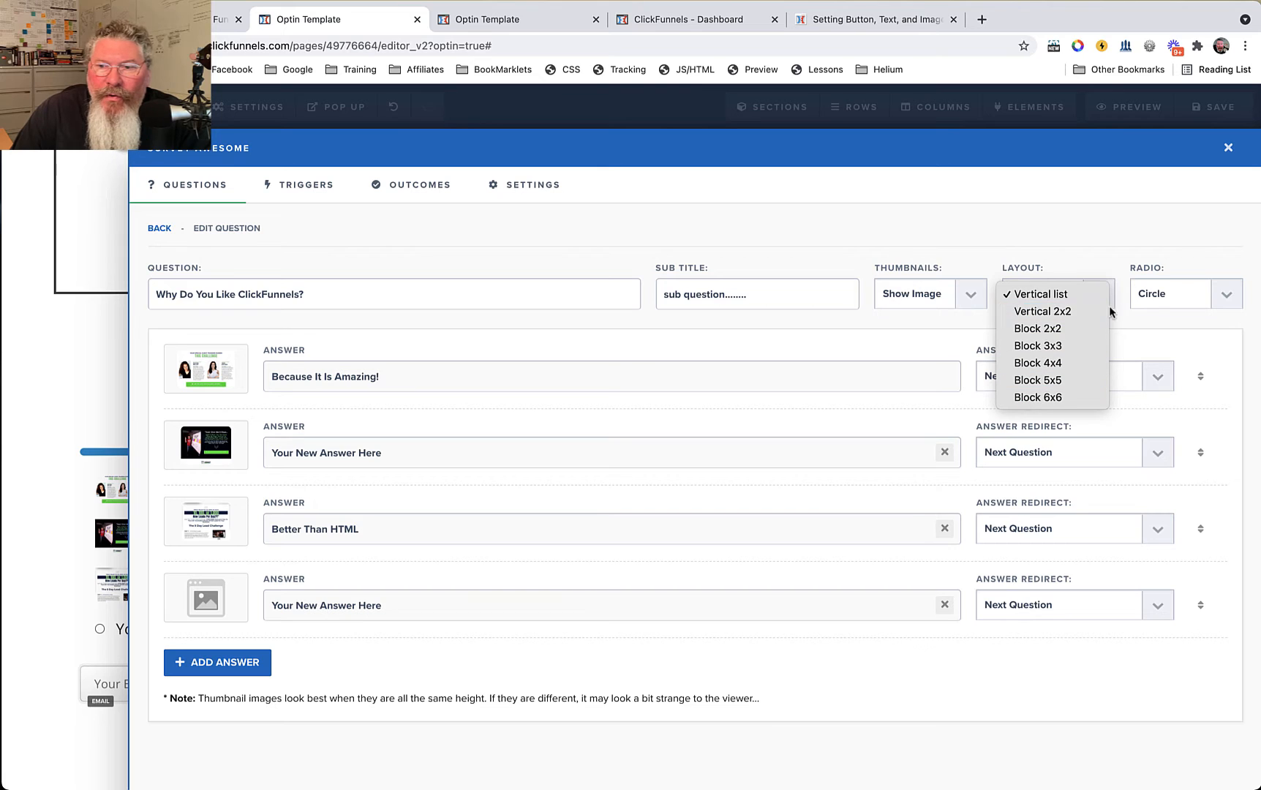
left_click(1167, 291)
left_click(1167, 290)
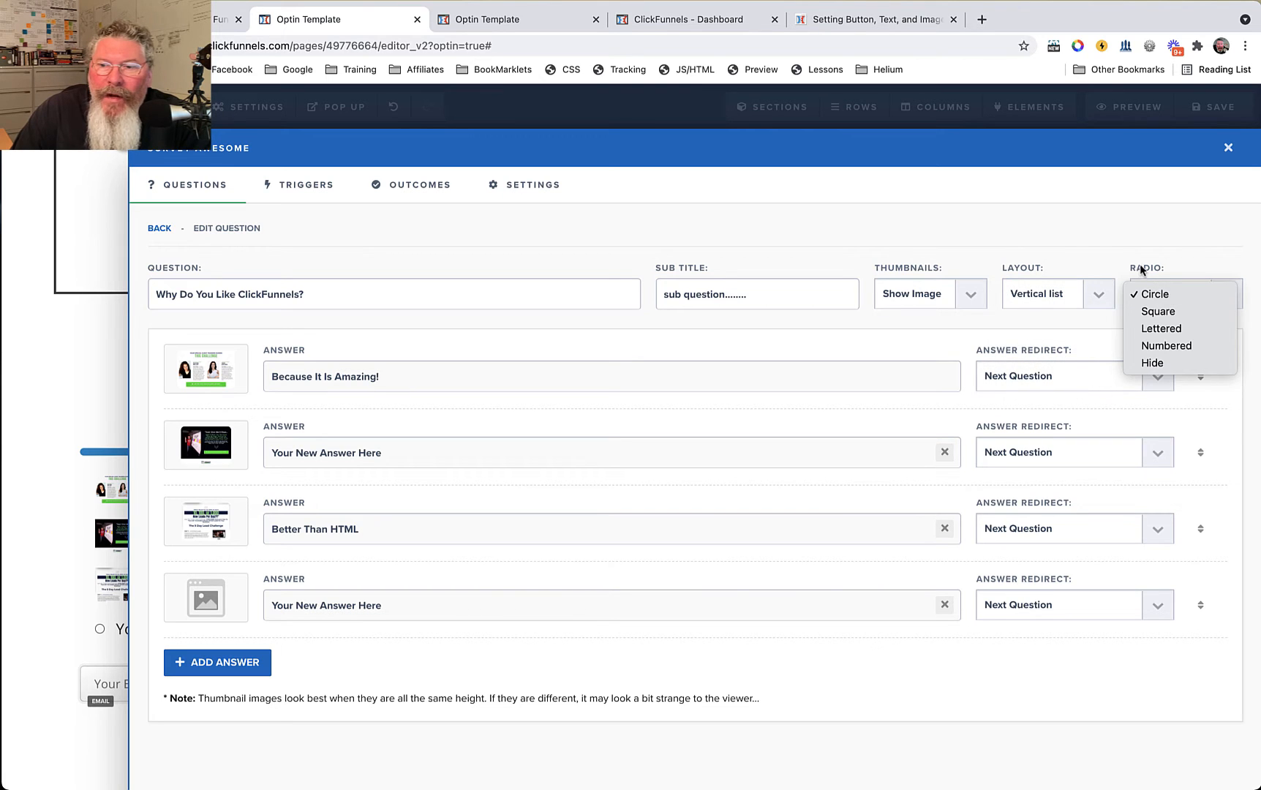
left_click(1164, 331)
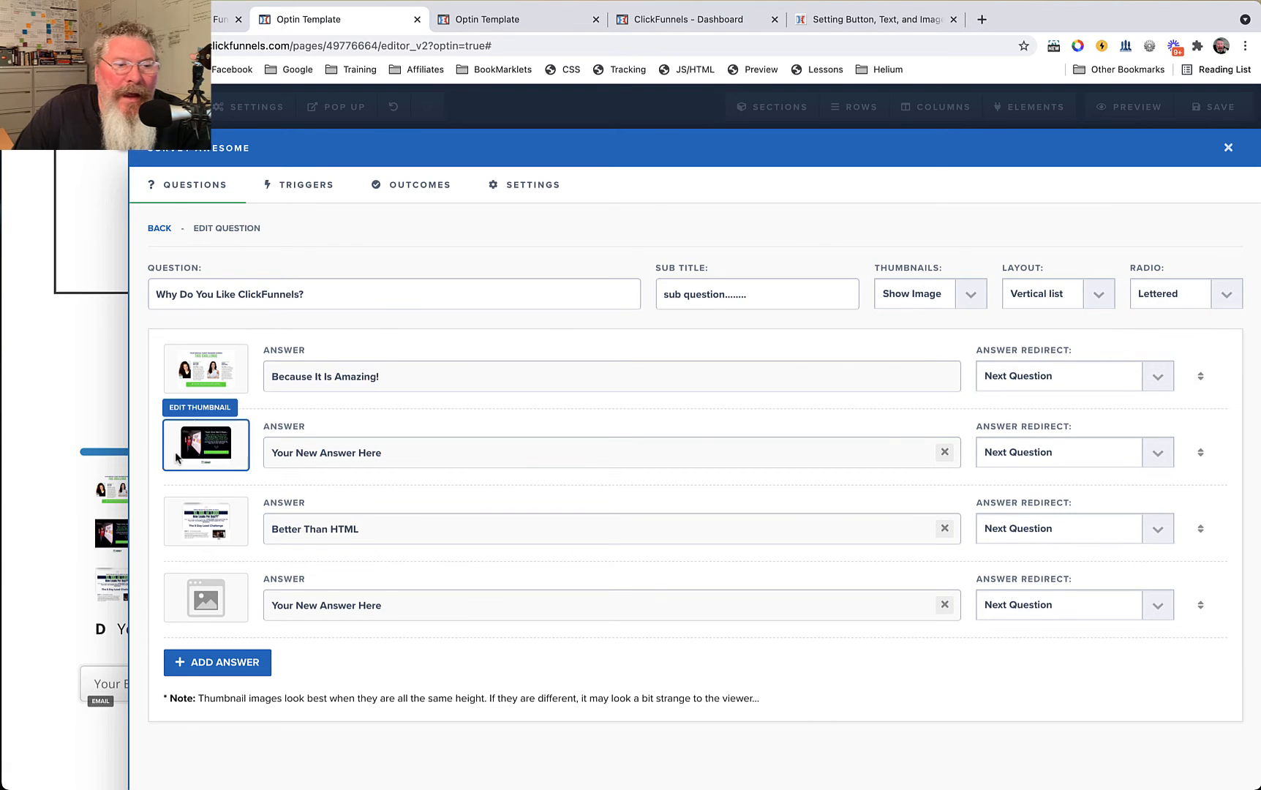
left_click(73, 538)
mouse_move(276, 613)
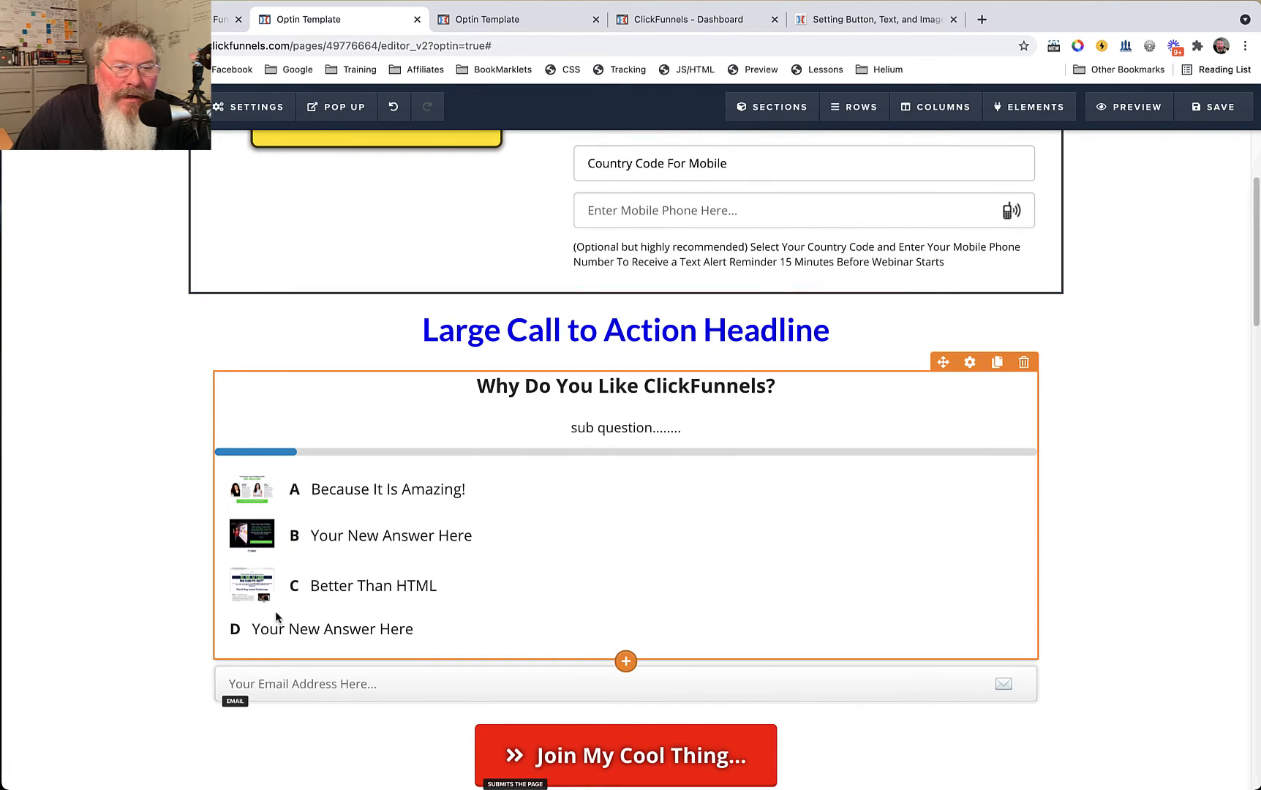
Step: Reopen the survey's ClickFunnels question, change its radio style to Numbered and check the answers on the page
left_click(968, 364)
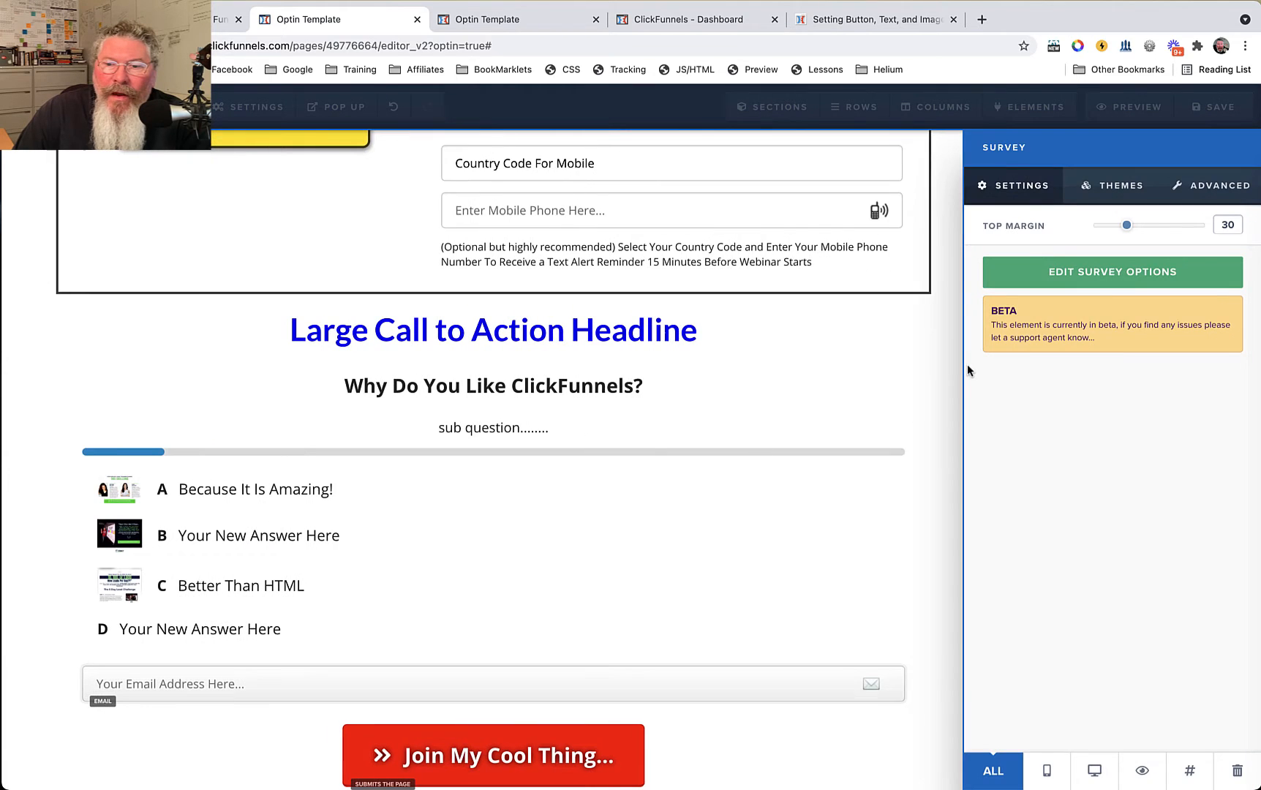
left_click(1103, 271)
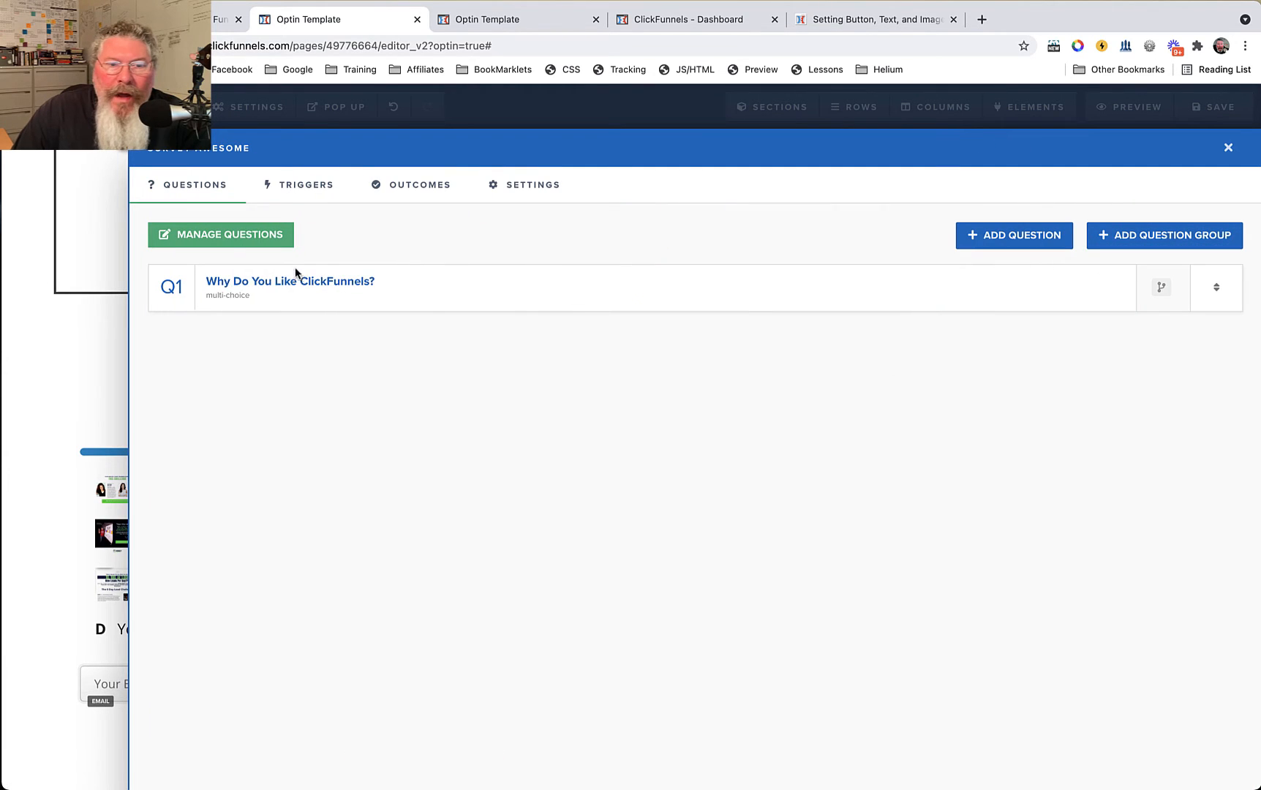
left_click(303, 282)
left_click(1145, 293)
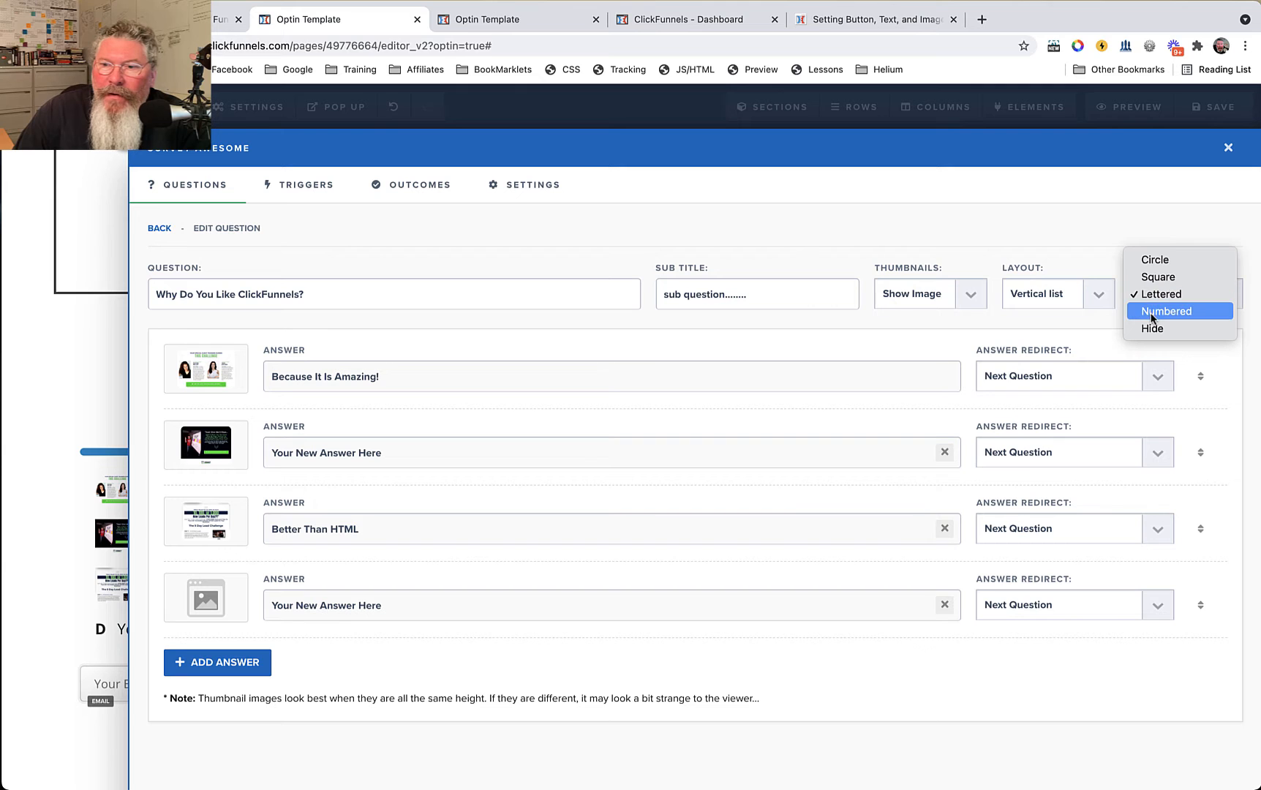
left_click(1152, 315)
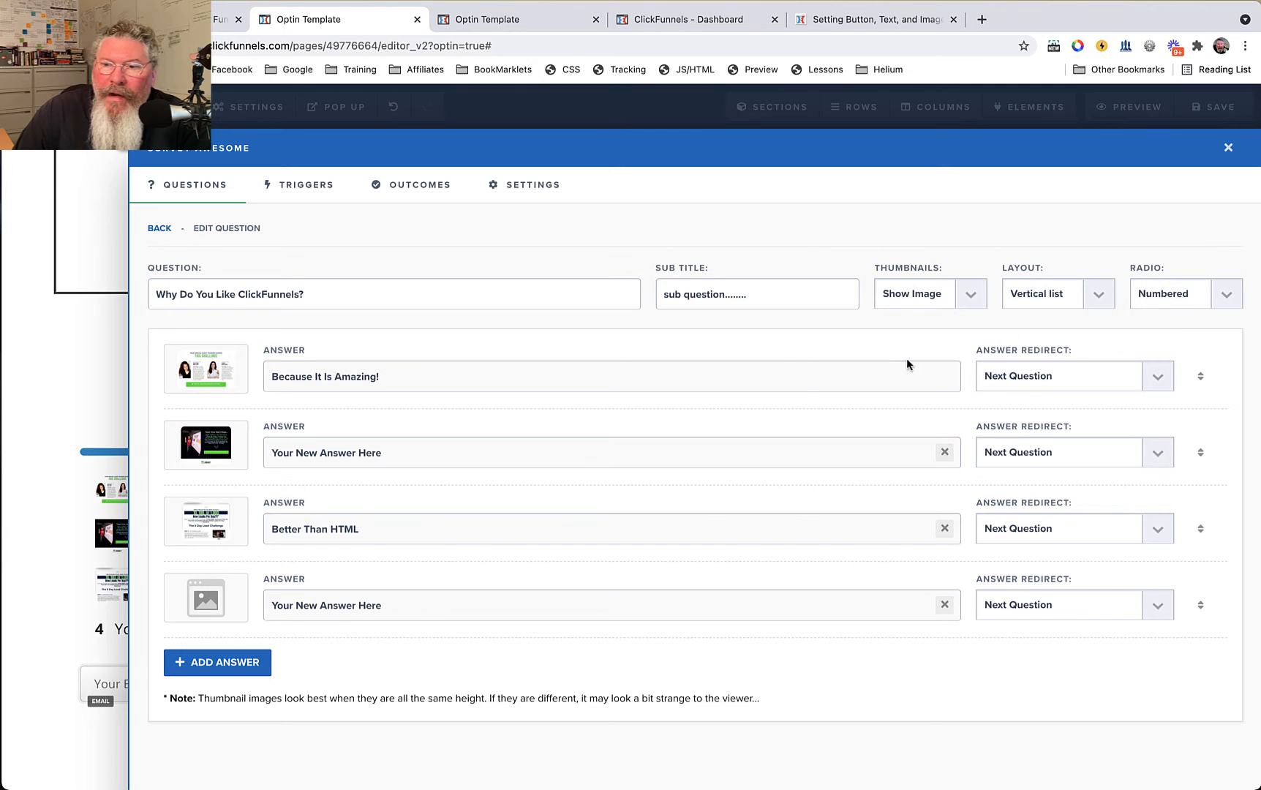
left_click(119, 540)
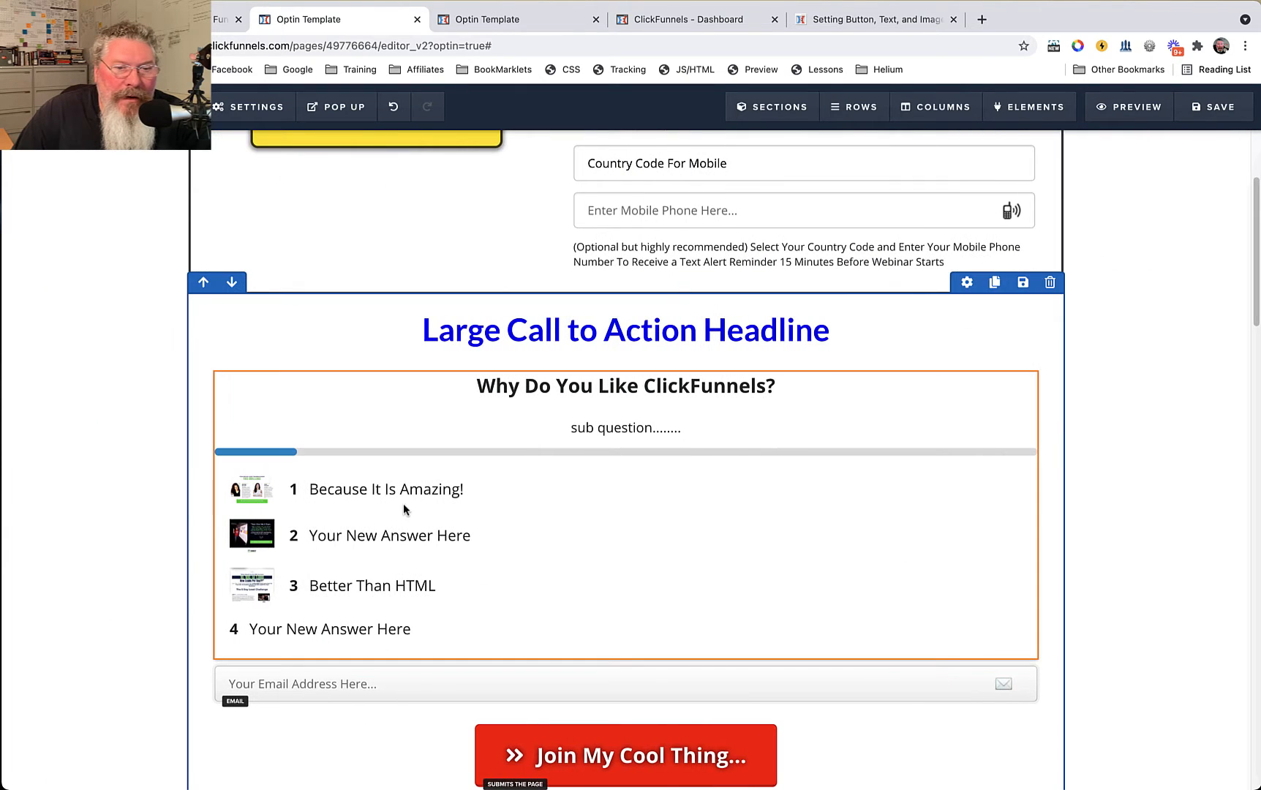
Step: Set the first survey question's radio style to Hide and check the answers on the page
left_click(969, 364)
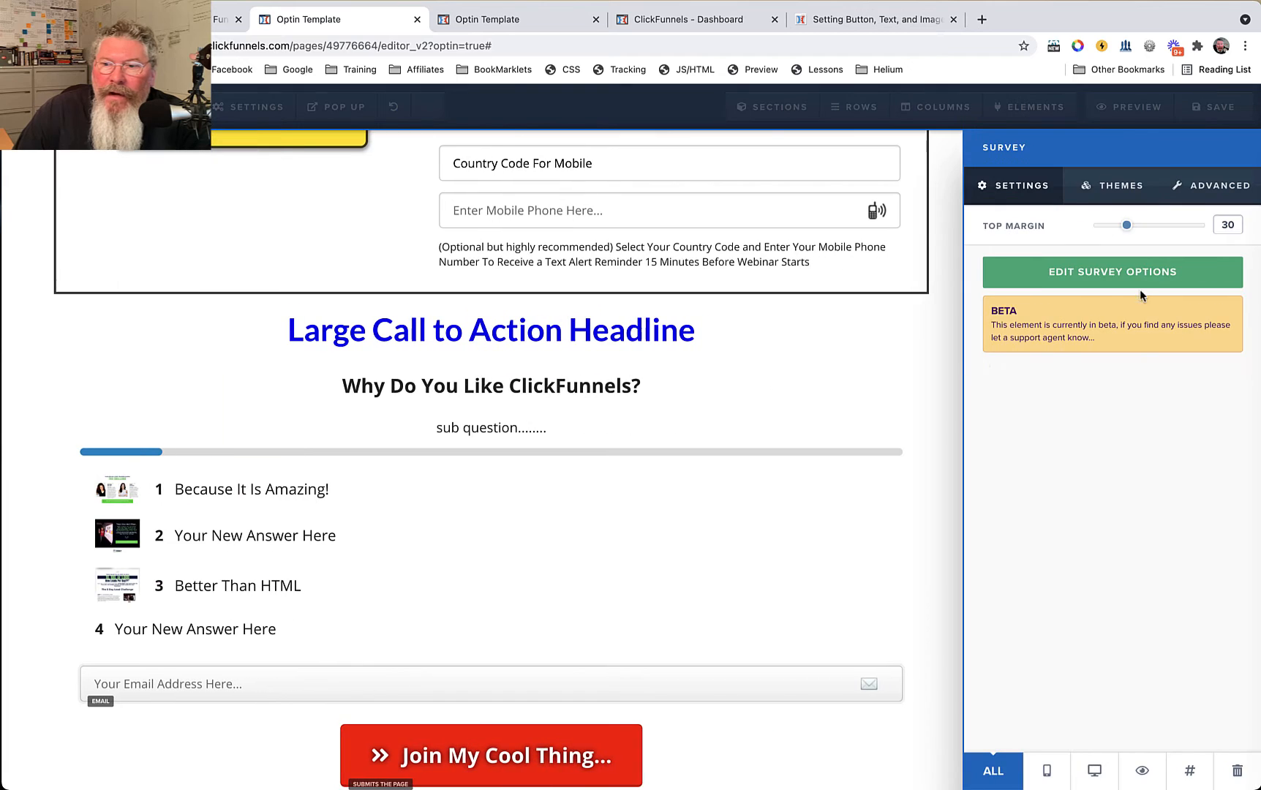
left_click(1121, 272)
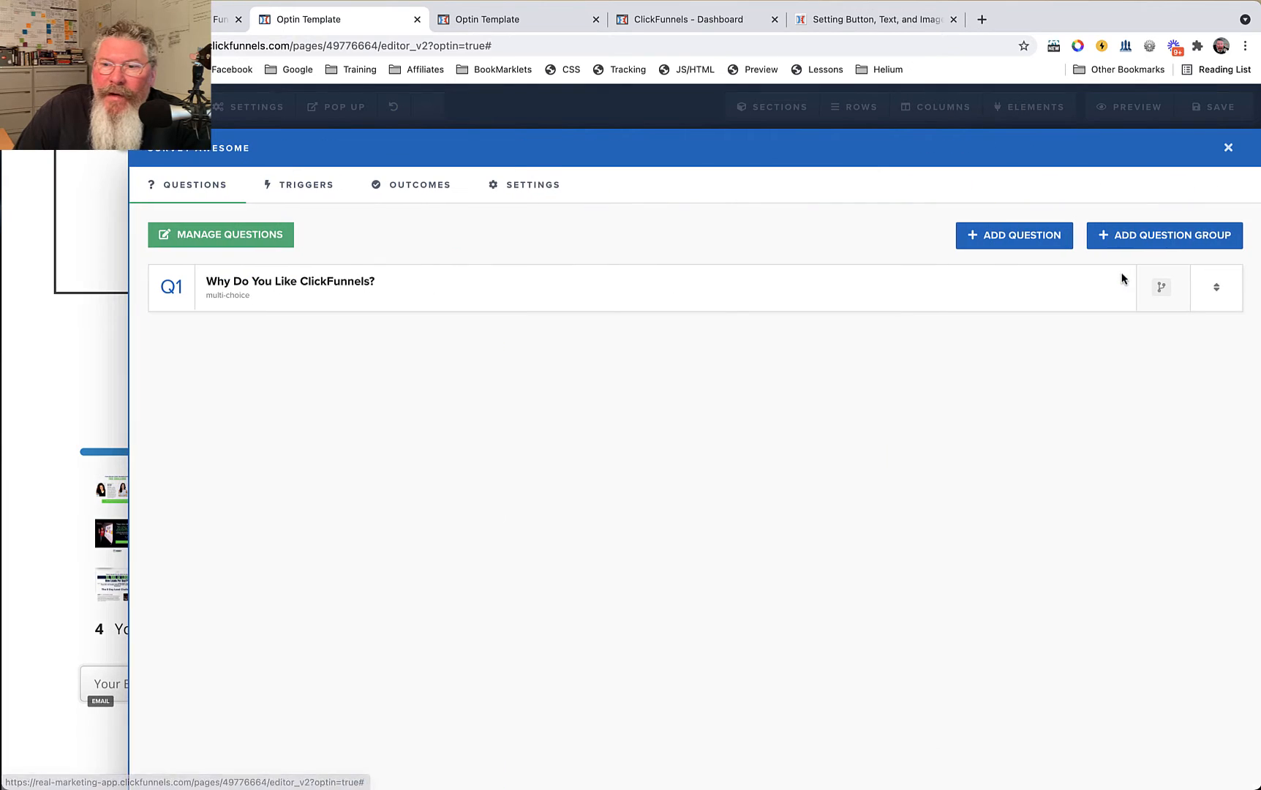
left_click(352, 284)
left_click(1161, 296)
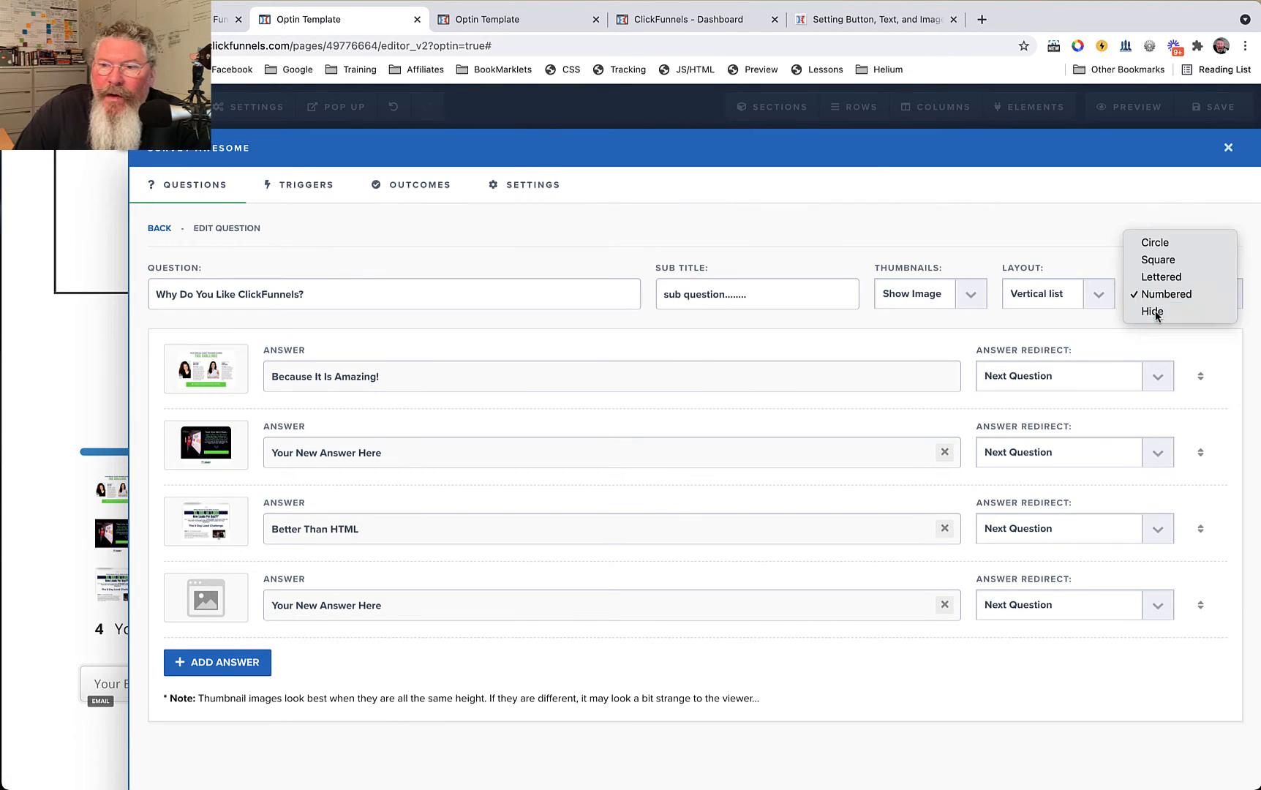
left_click(1156, 310)
left_click(103, 536)
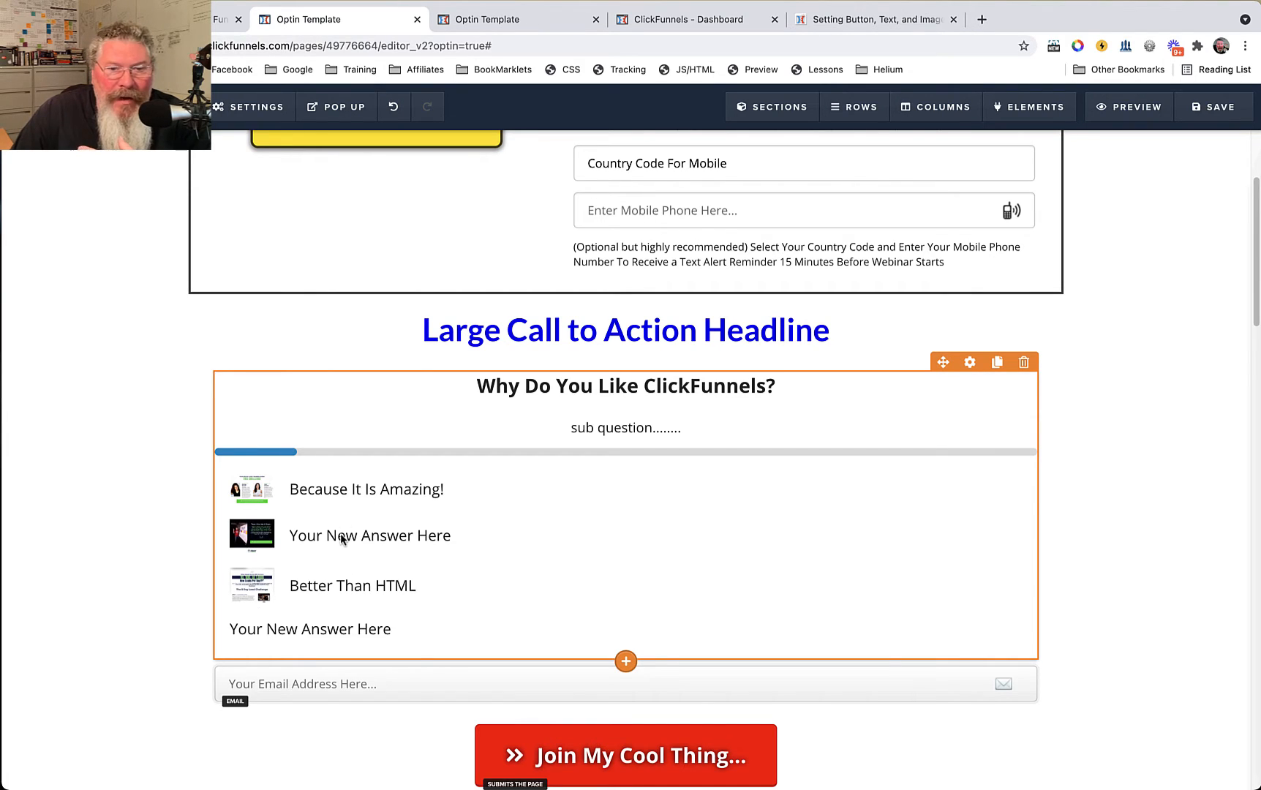
Step: Add a second multiple-choice question to the survey and title it "222222. New Question"
left_click(970, 362)
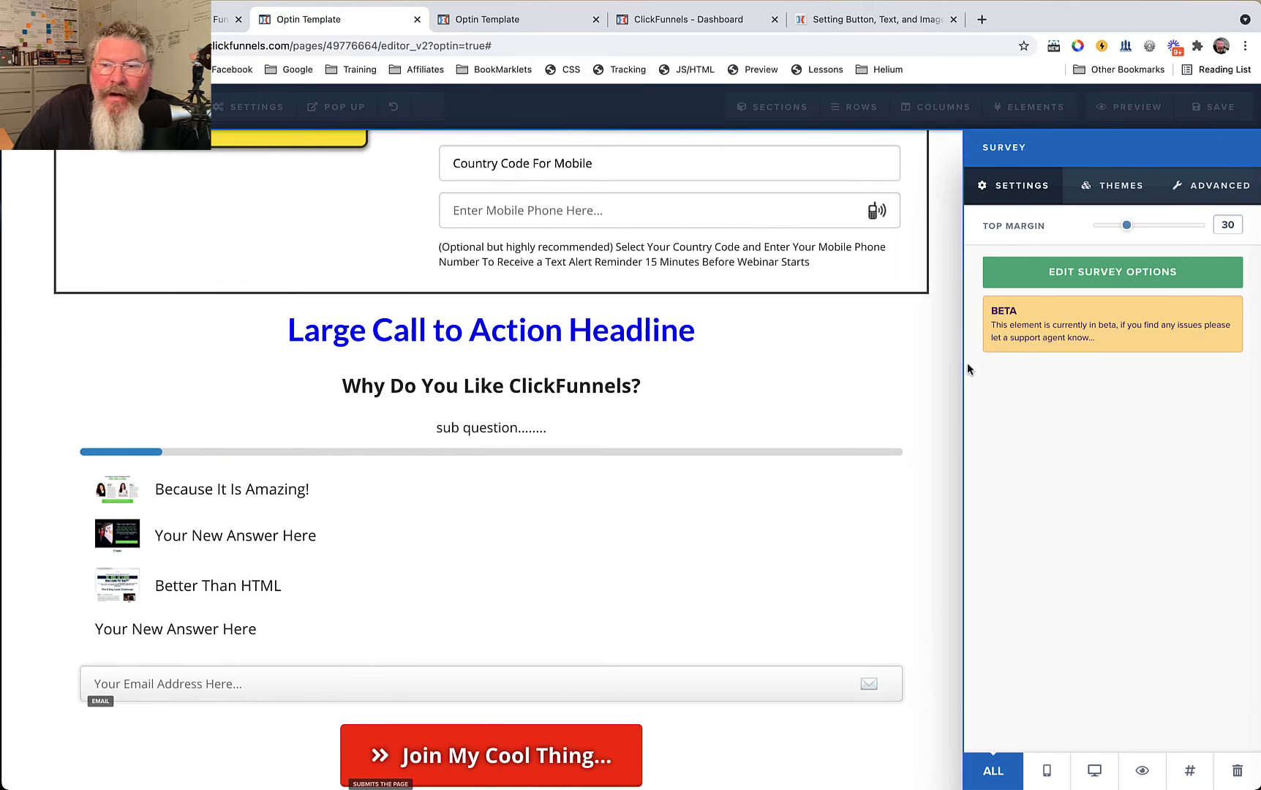
left_click(1050, 276)
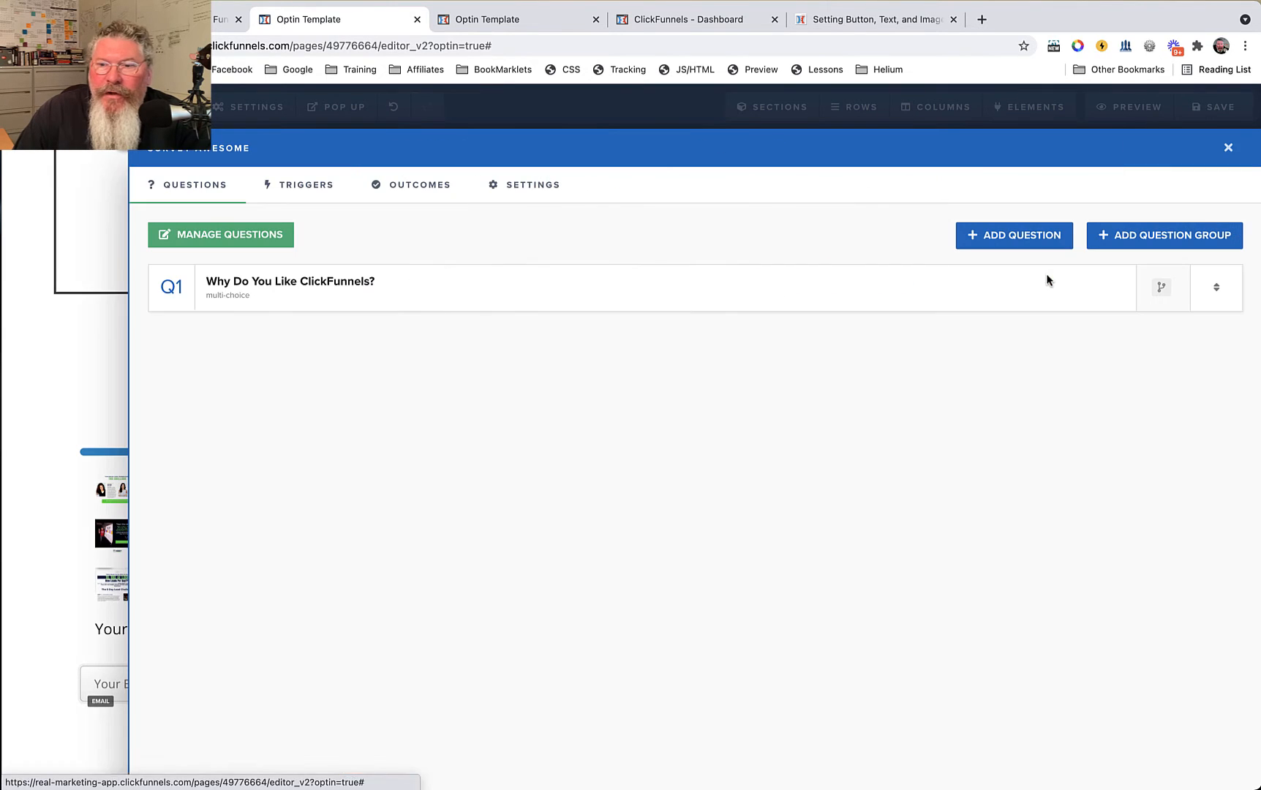
left_click(317, 286)
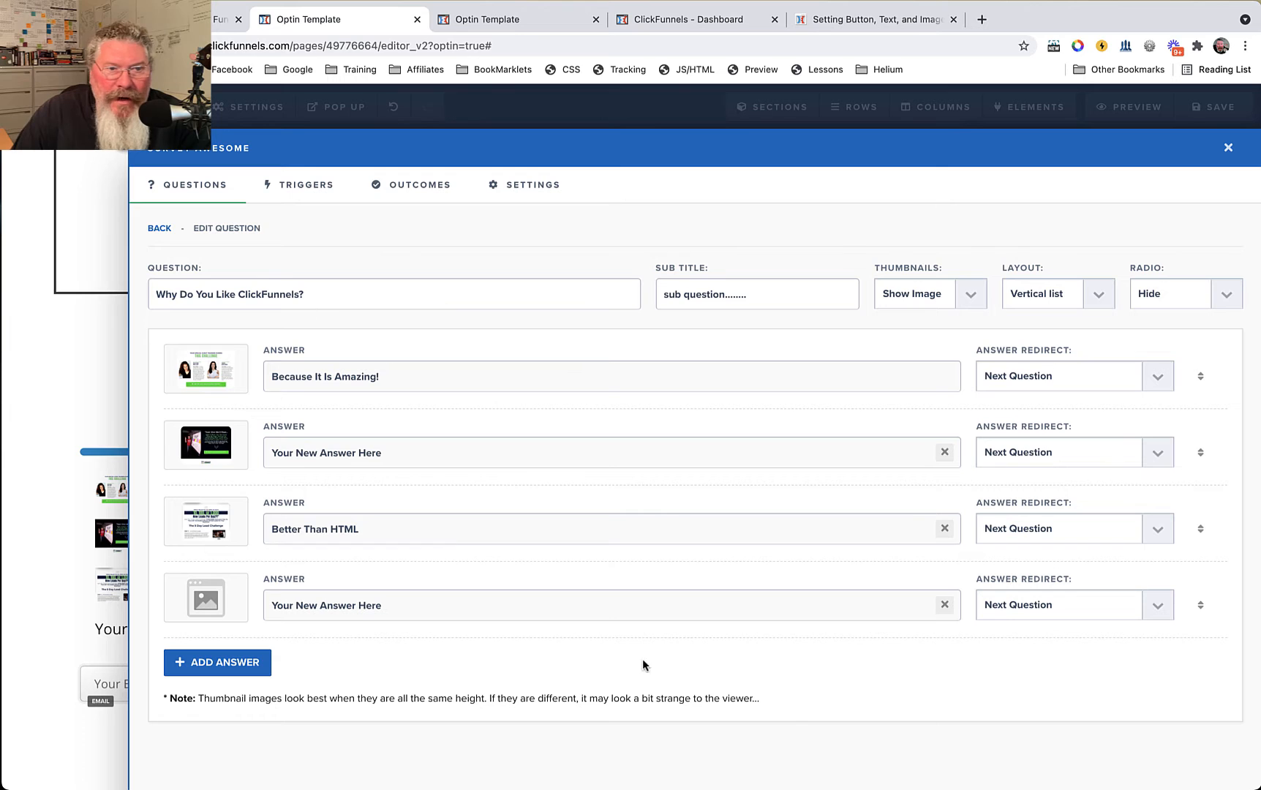
left_click(160, 229)
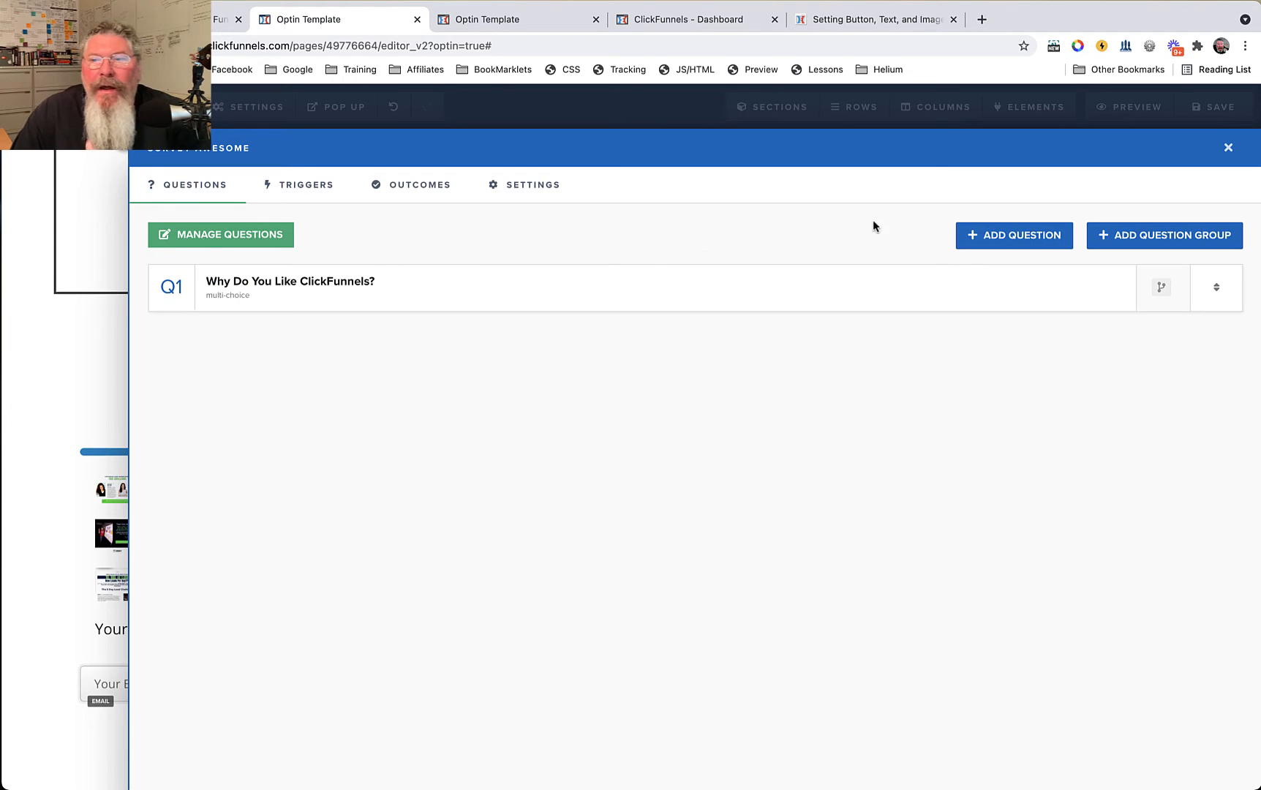
left_click(1005, 239)
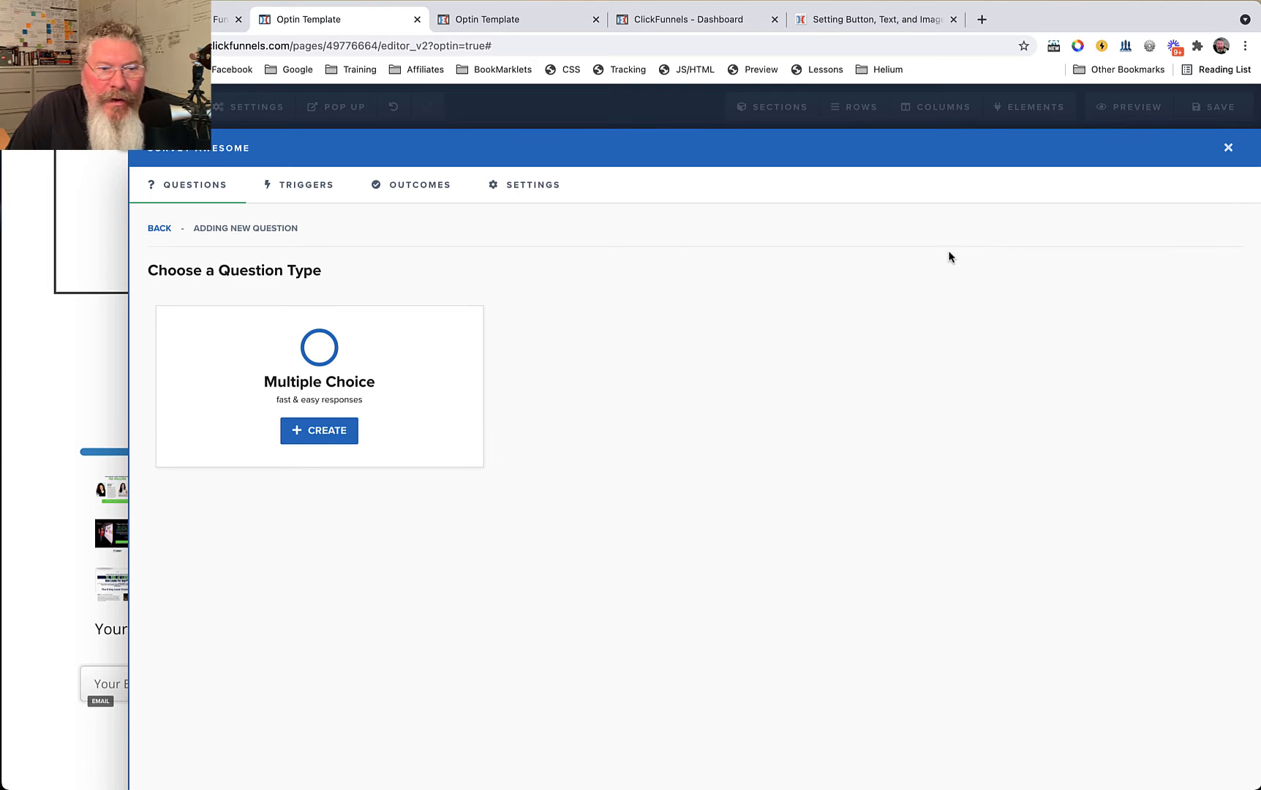
left_click(320, 432)
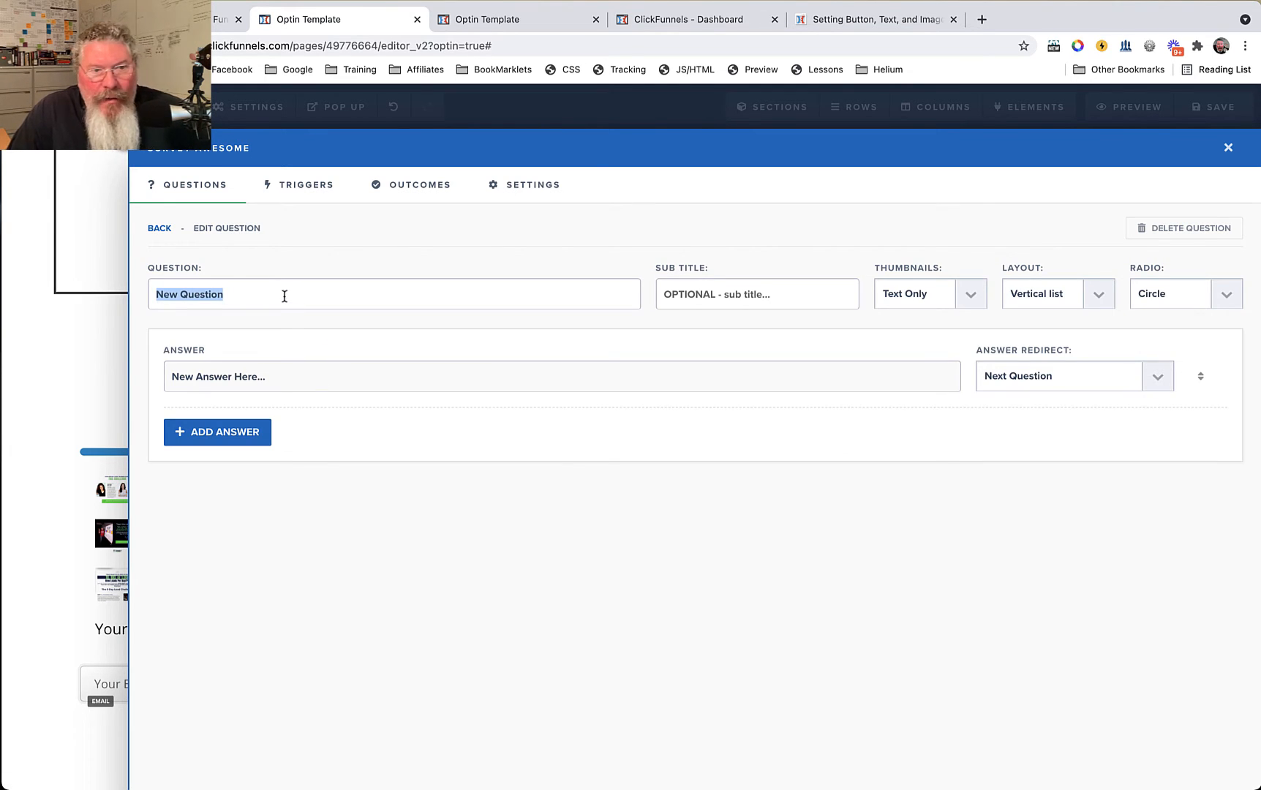
left_click(157, 293)
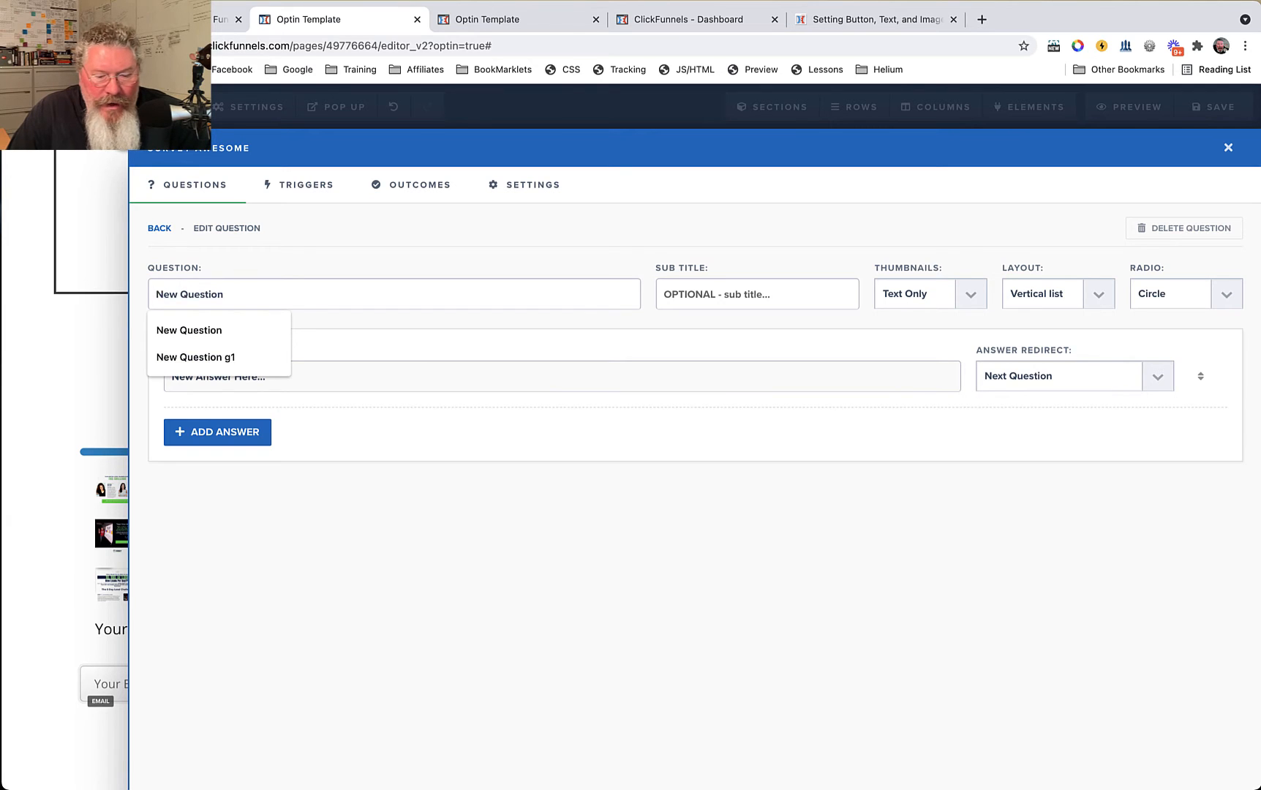
type("222222.")
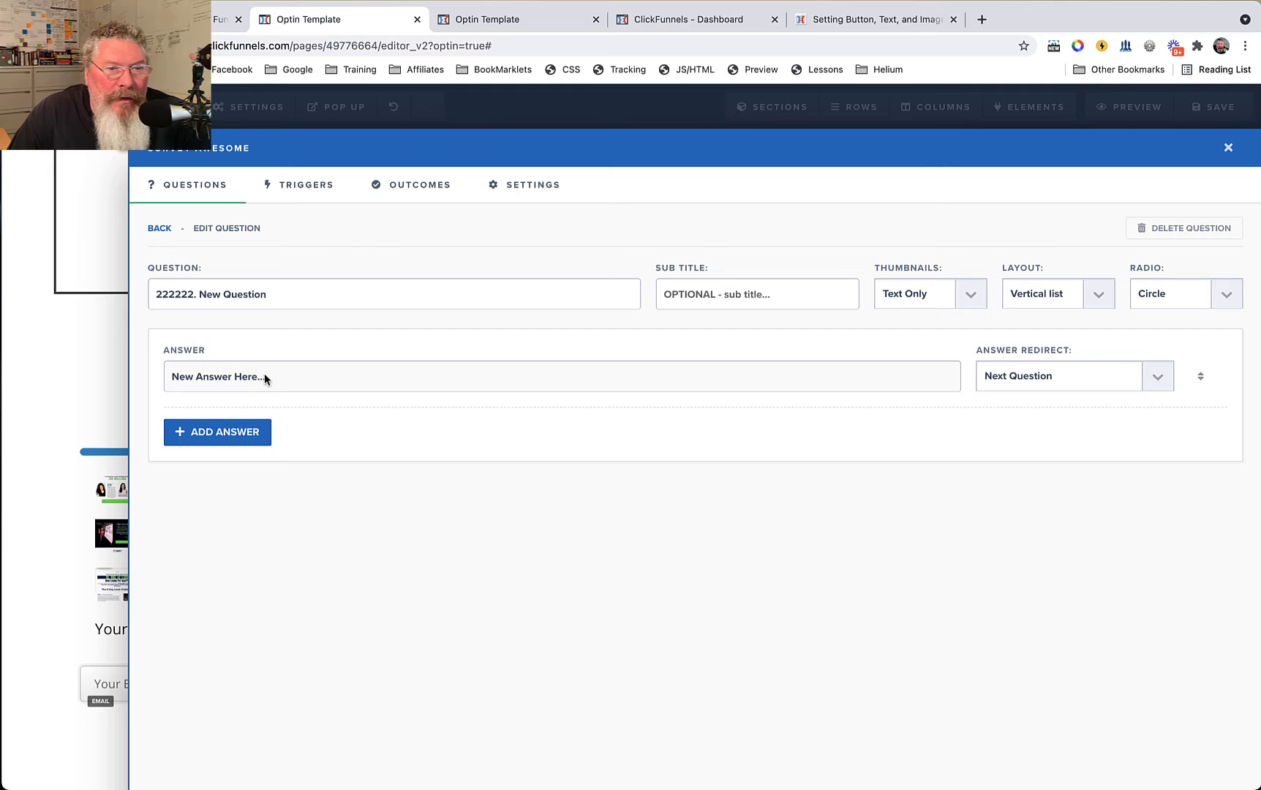
Step: Add three more answers to the second question and set its layout to Block 2x2
left_click(245, 437)
left_click(233, 508)
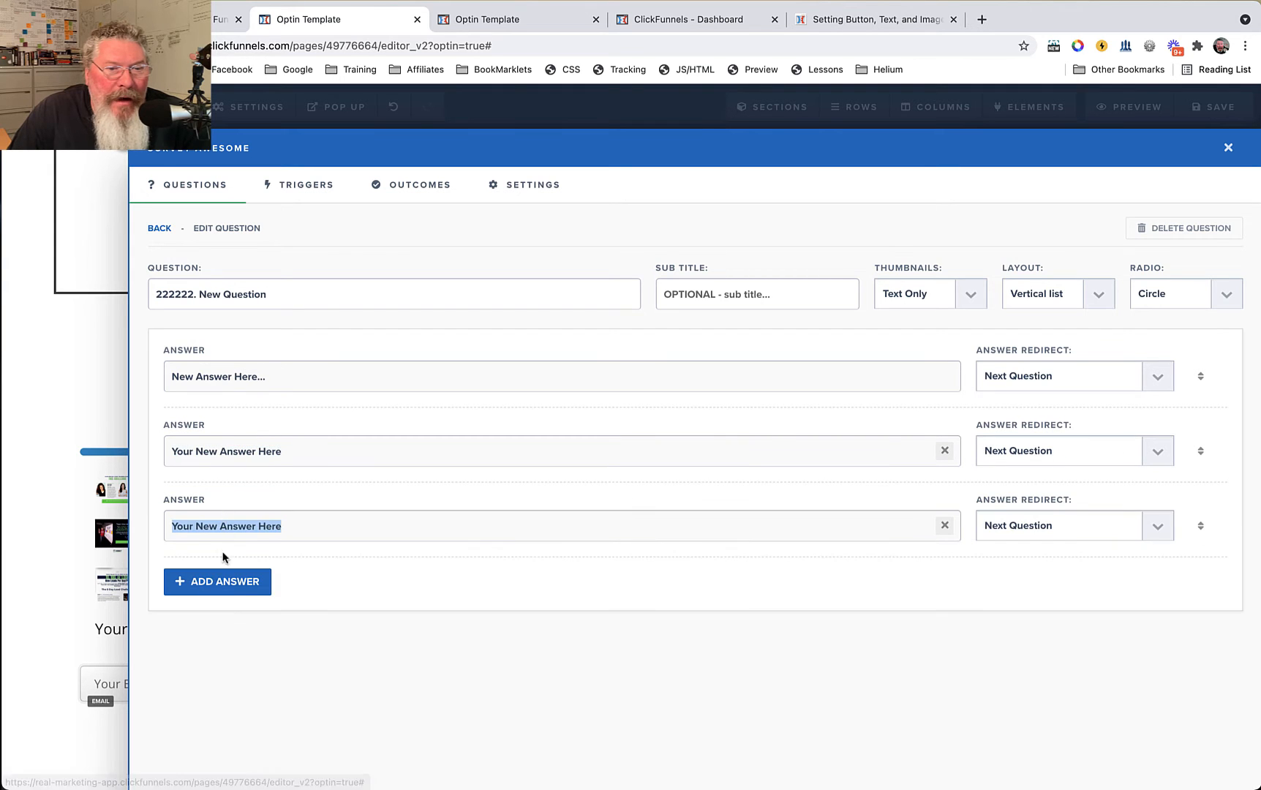
left_click(229, 581)
left_click(1045, 299)
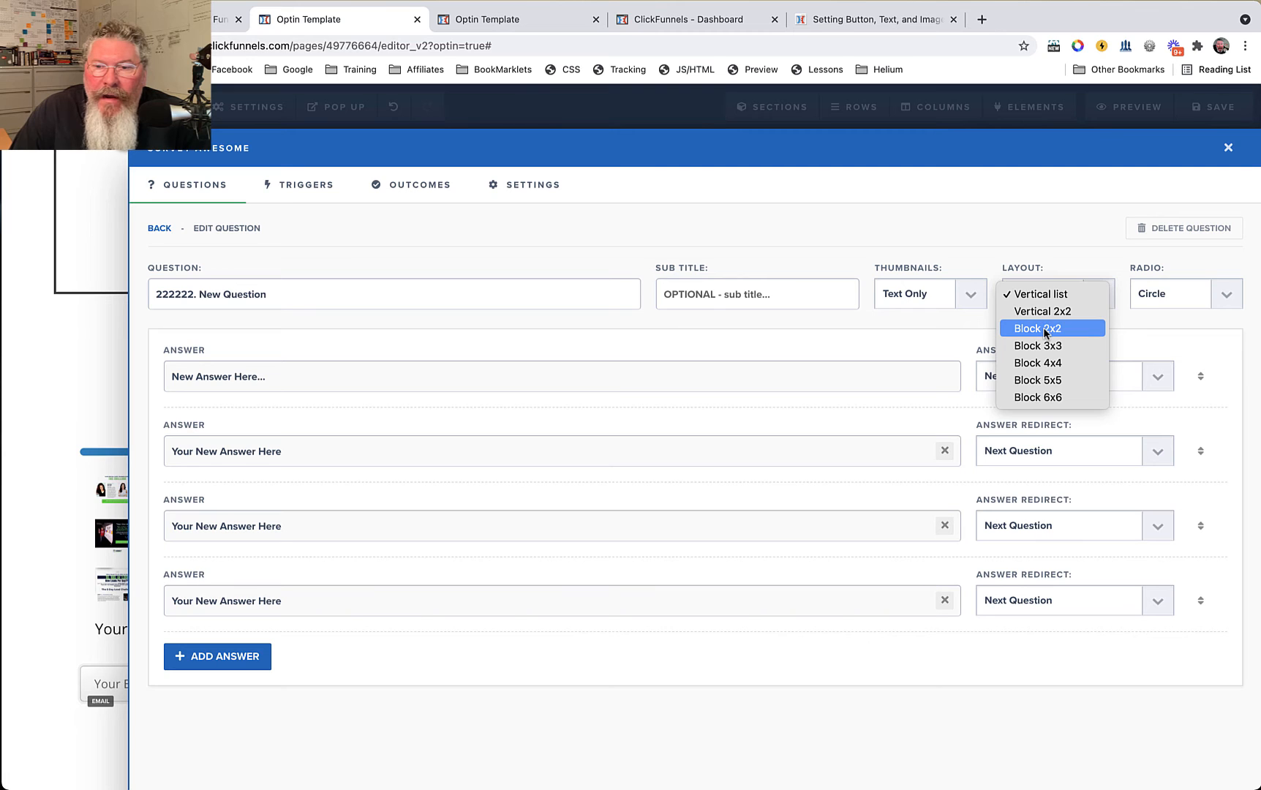
left_click(1044, 329)
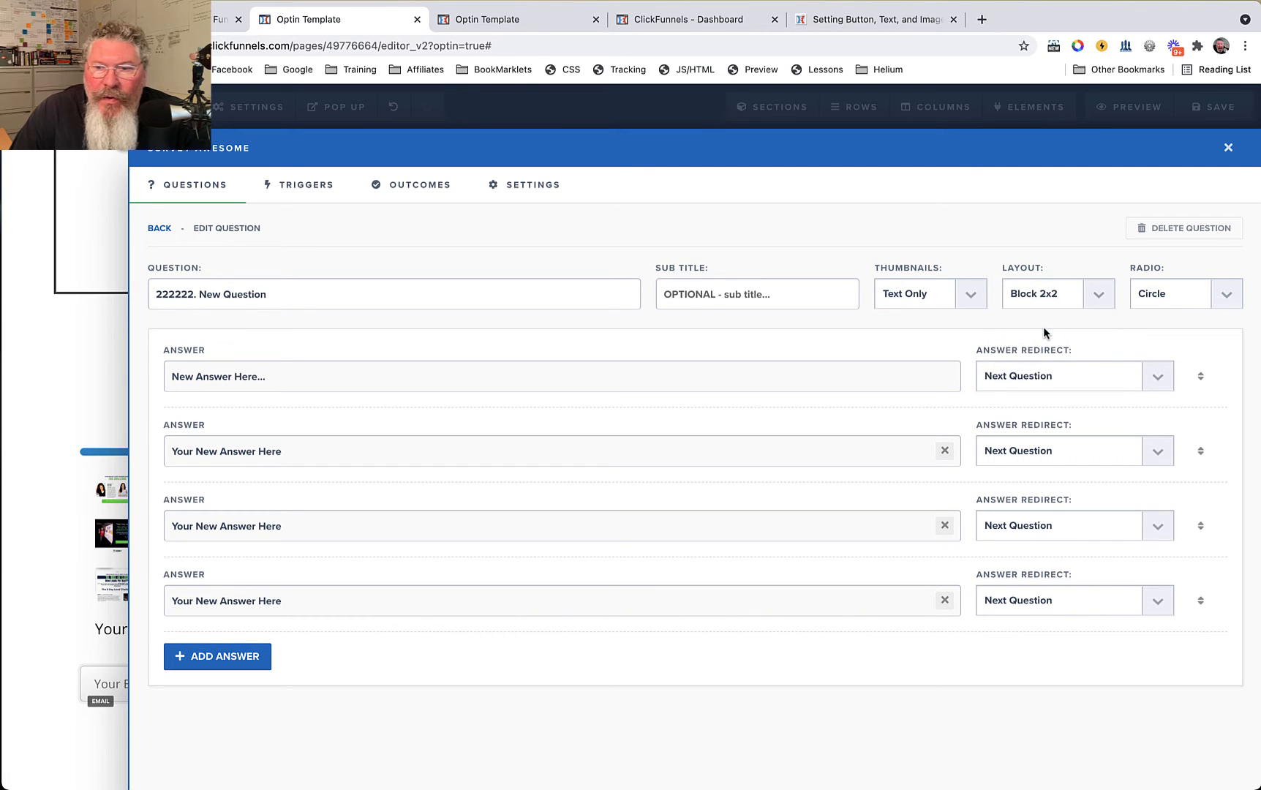
Step: Check the redirect choices for the second question's first answer and return to the question list
left_click(1056, 368)
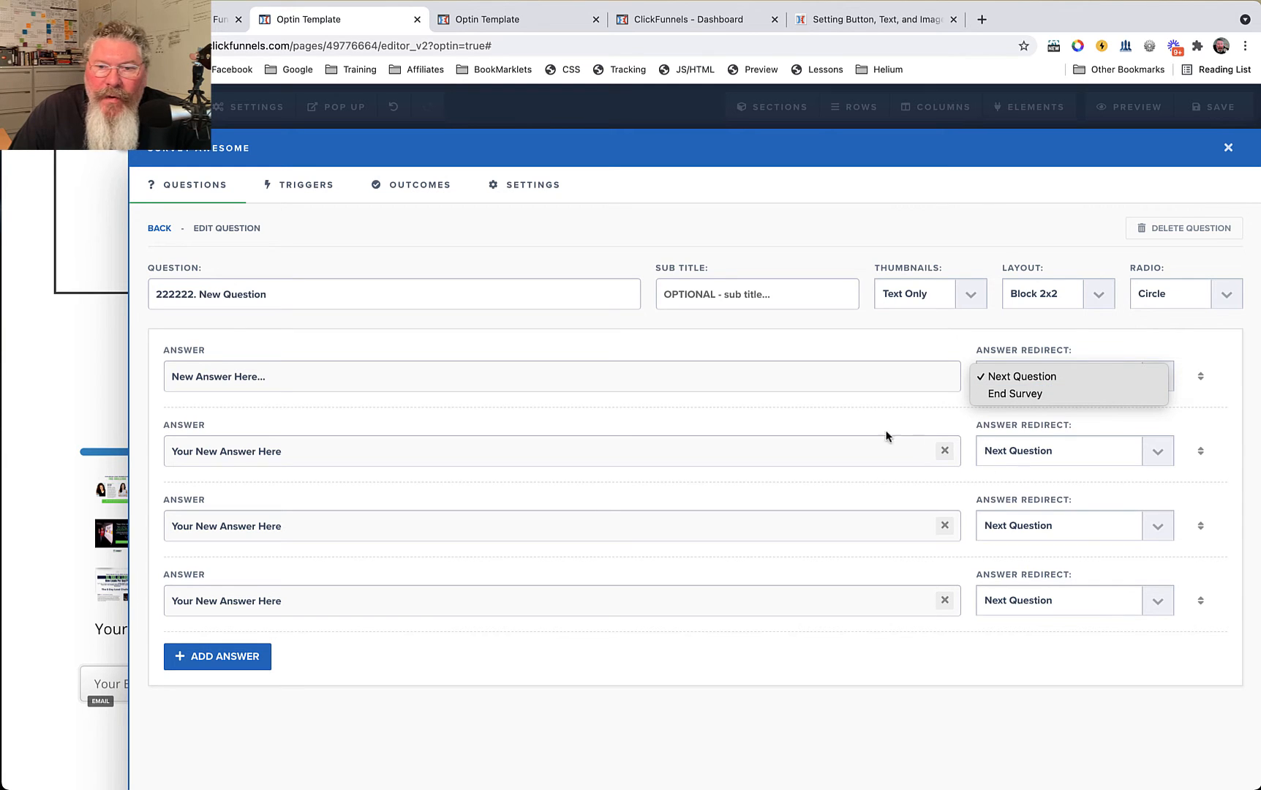
left_click(859, 407)
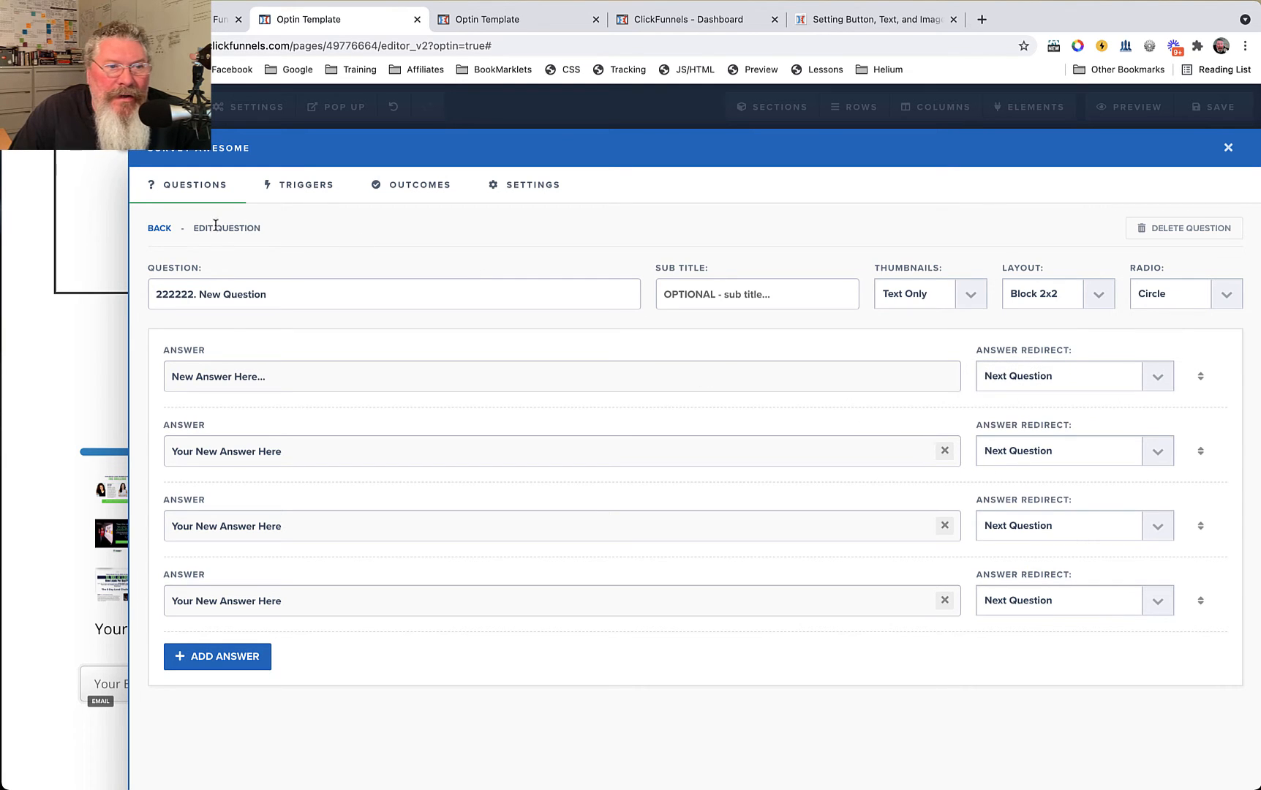
left_click(161, 228)
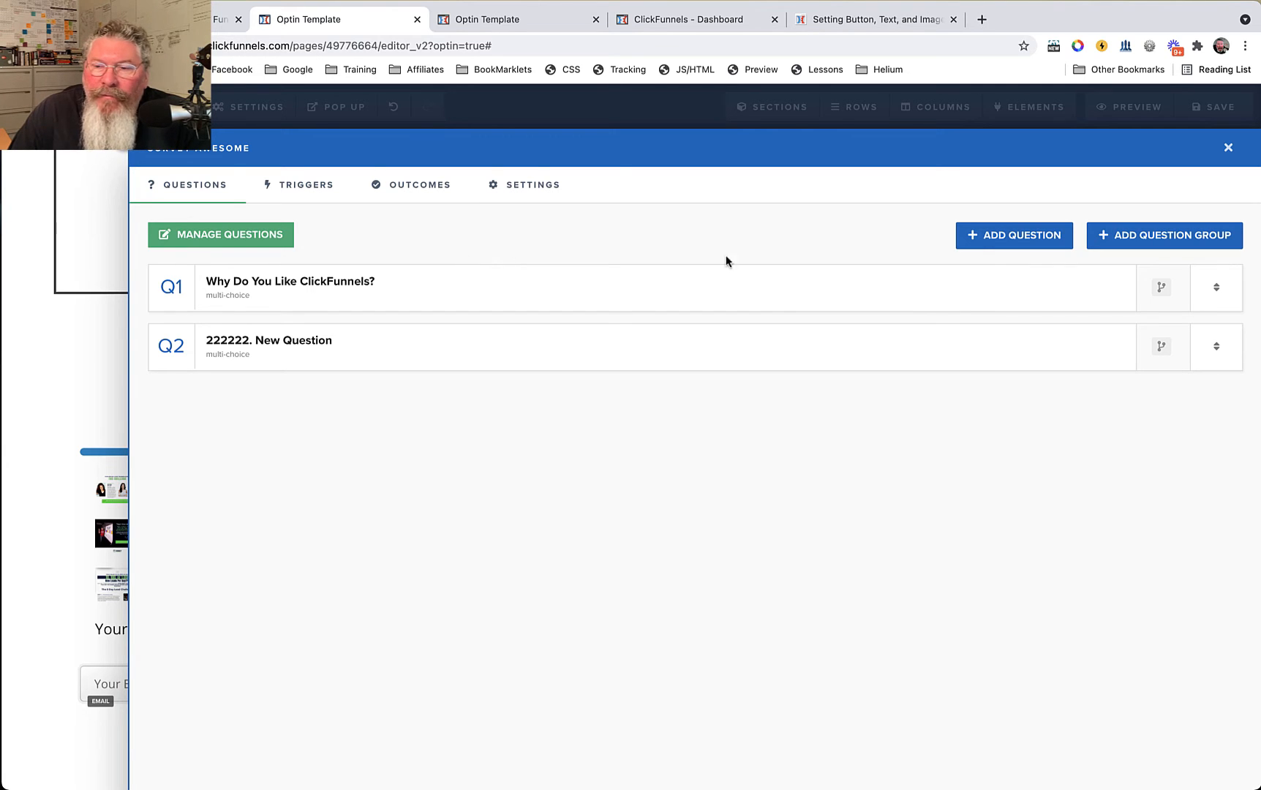
Step: Add a question group containing a multiple-choice question titled "Group 1 - New Question" and give it two additional answers
left_click(1142, 242)
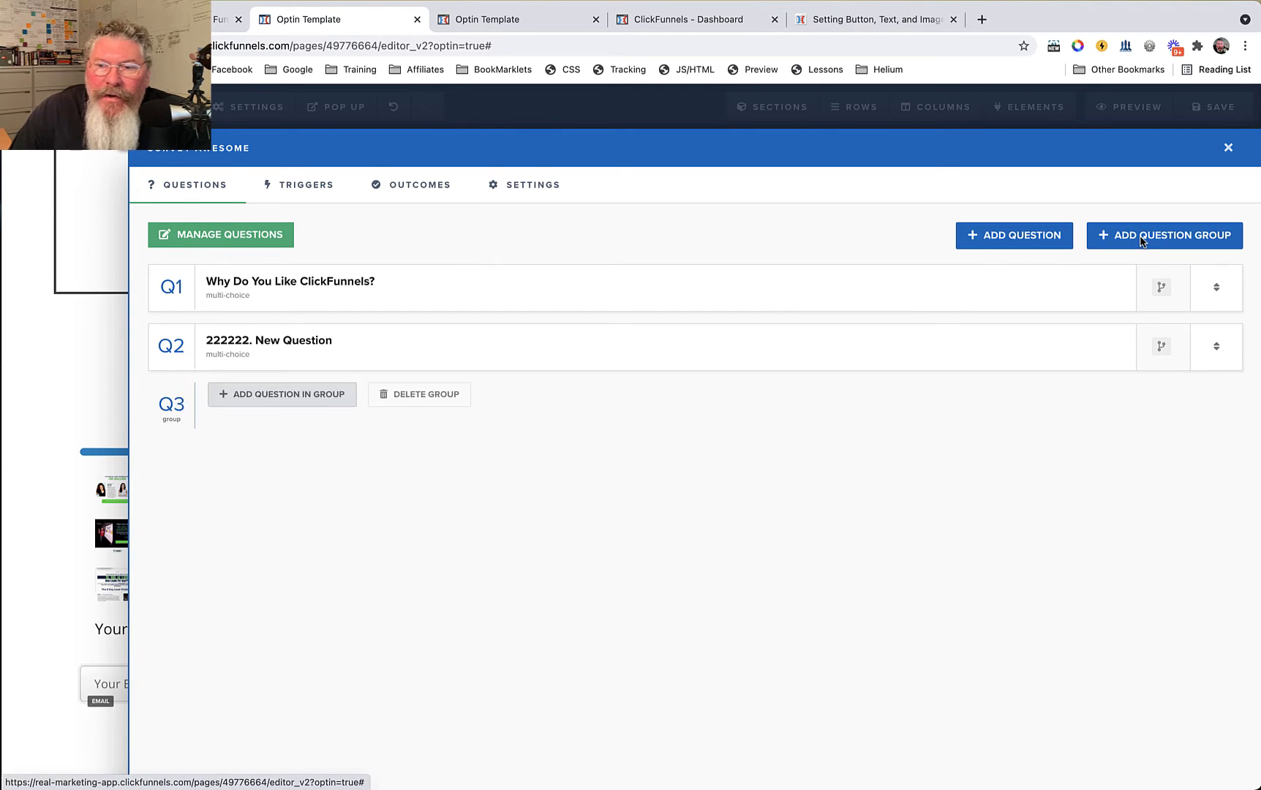
left_click(278, 395)
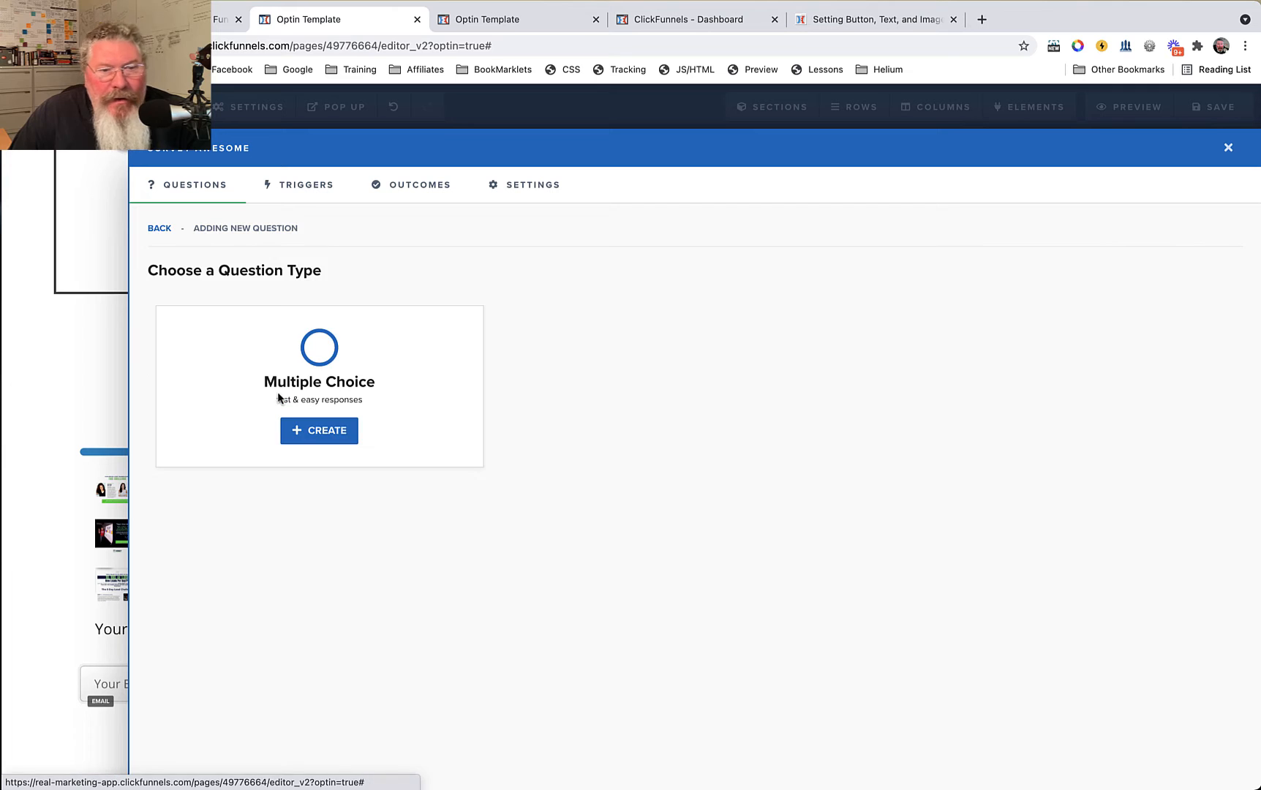
left_click(312, 432)
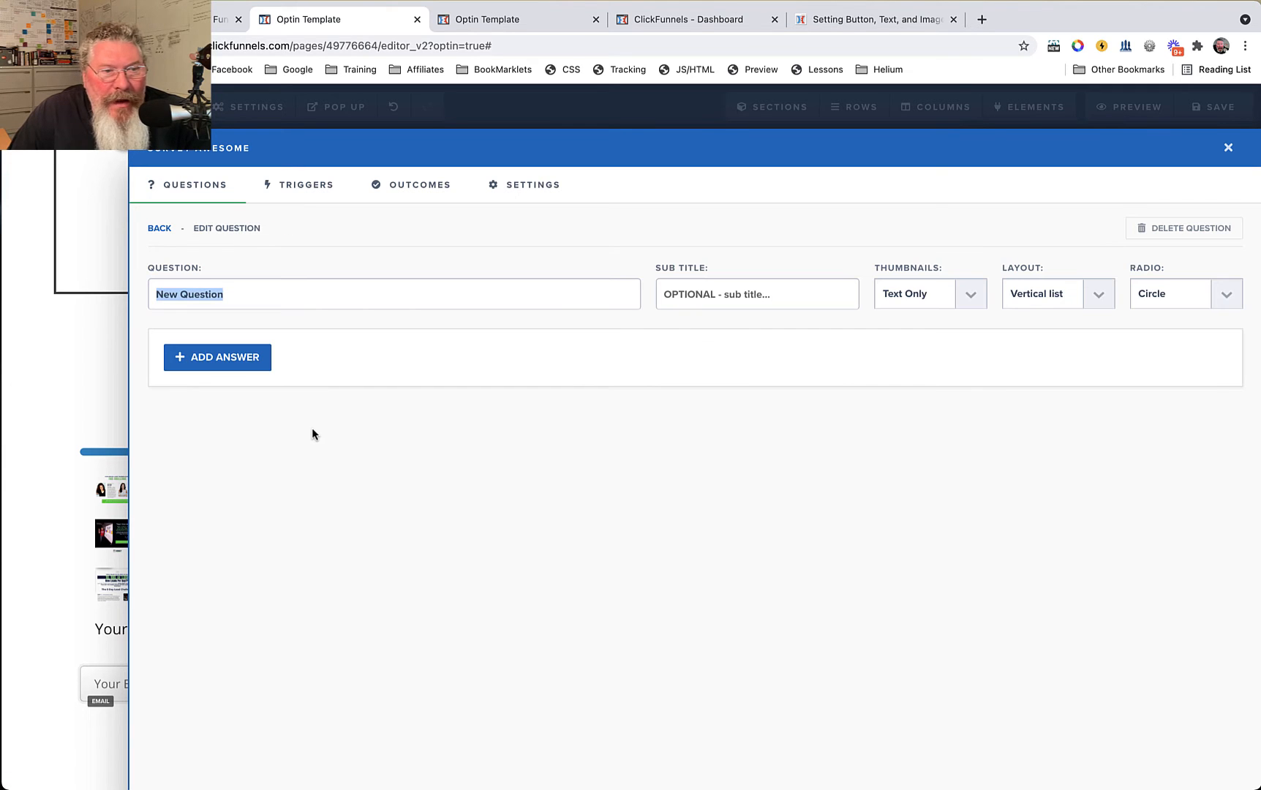
left_click(157, 297)
type("Group 1")
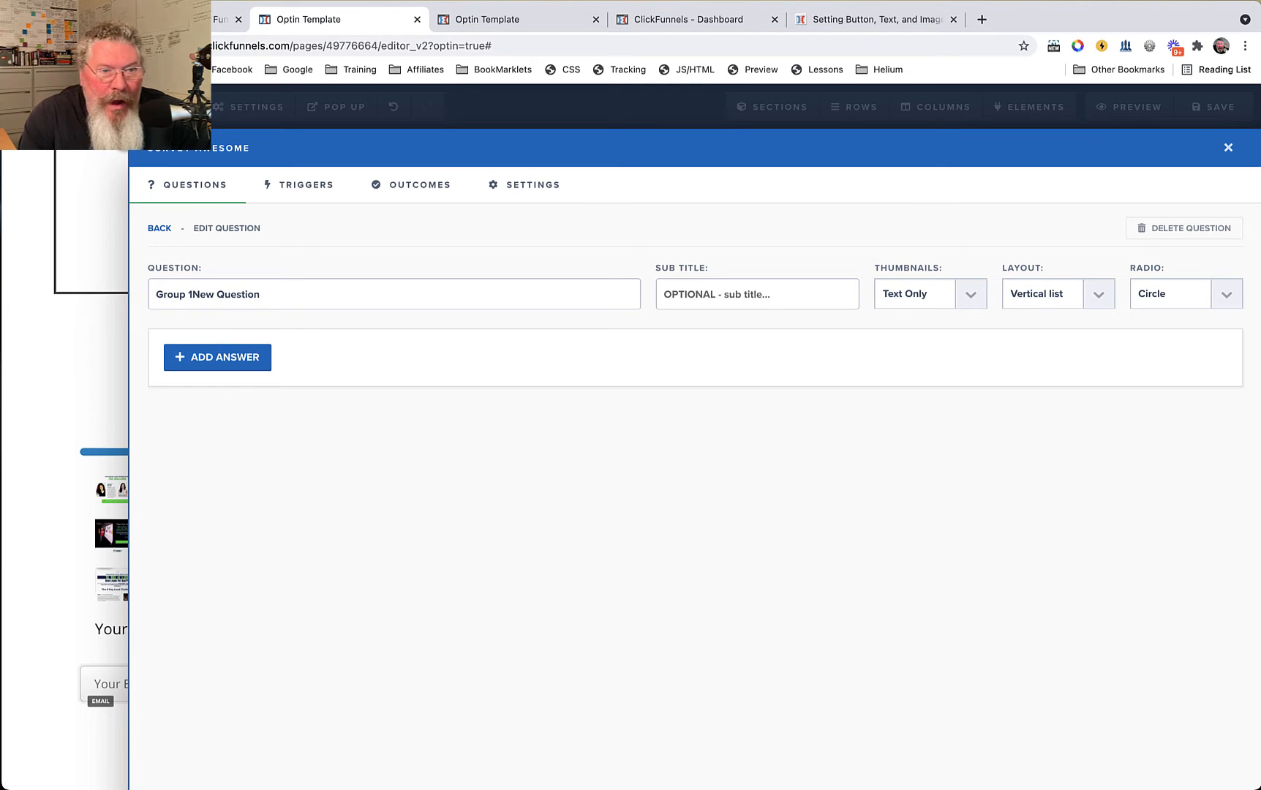
type(" -")
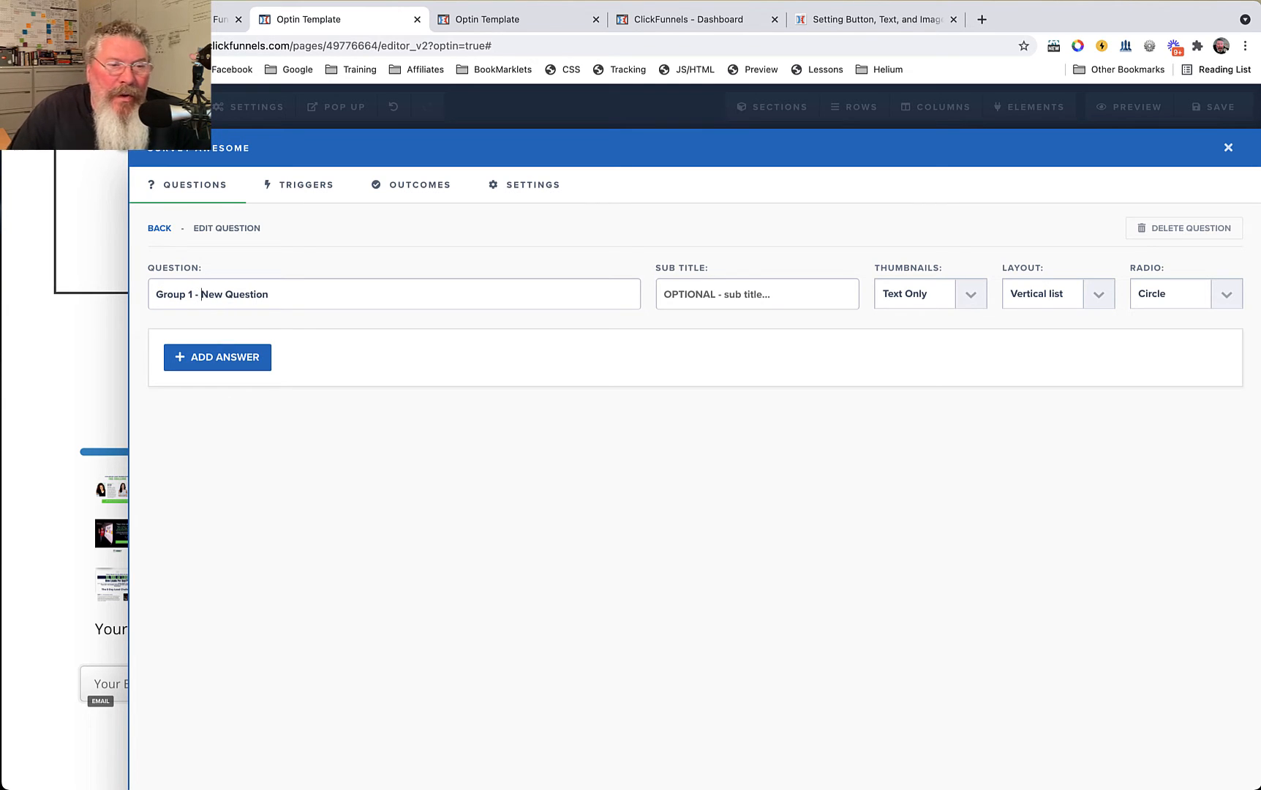
left_click(192, 357)
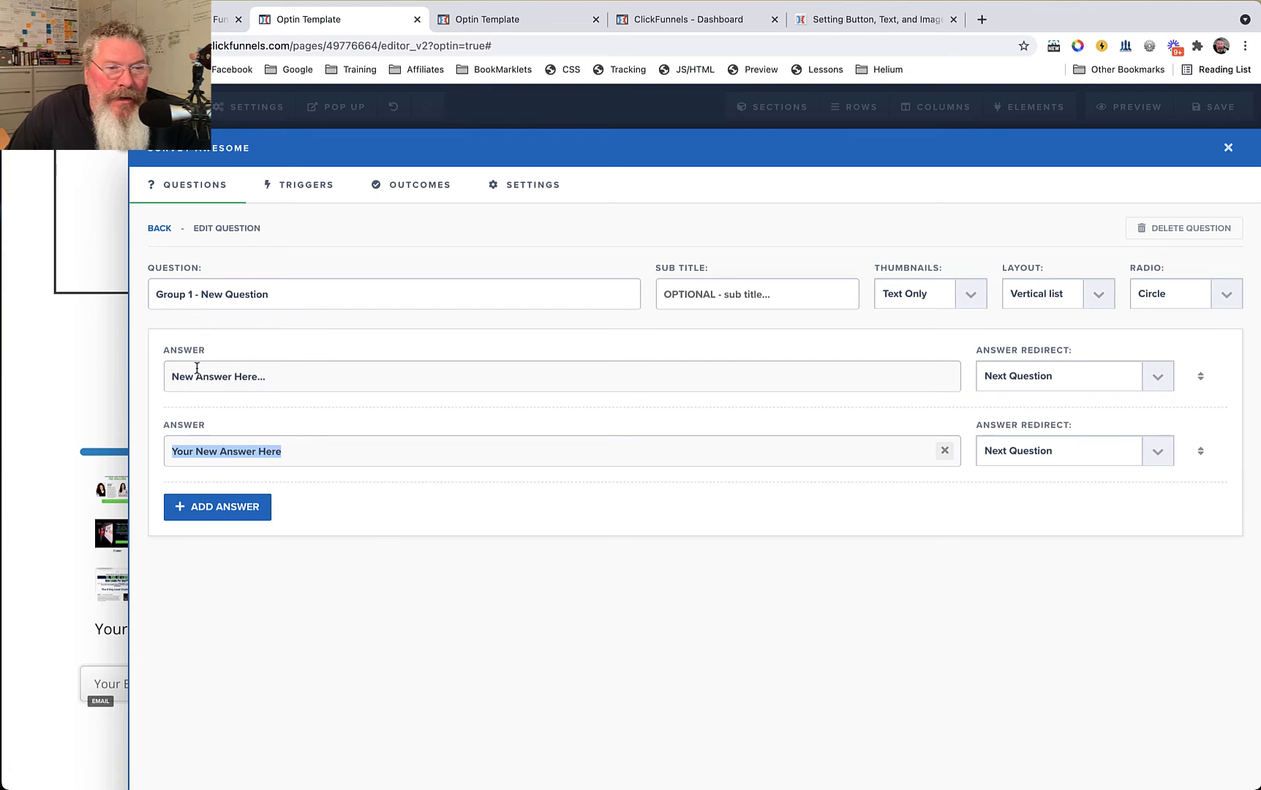
left_click(217, 505)
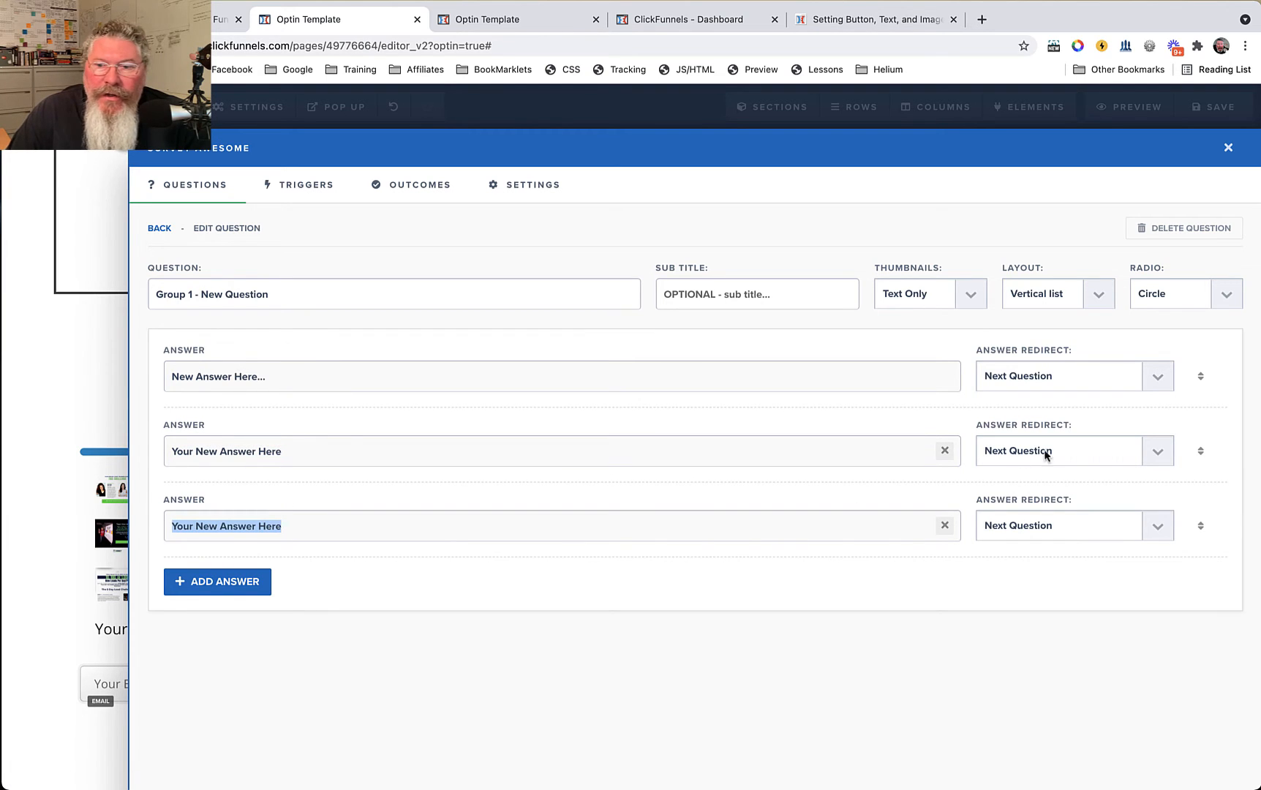
Step: Check the redirect choices for the first answer of the grouped question and return to the question list
left_click(1053, 376)
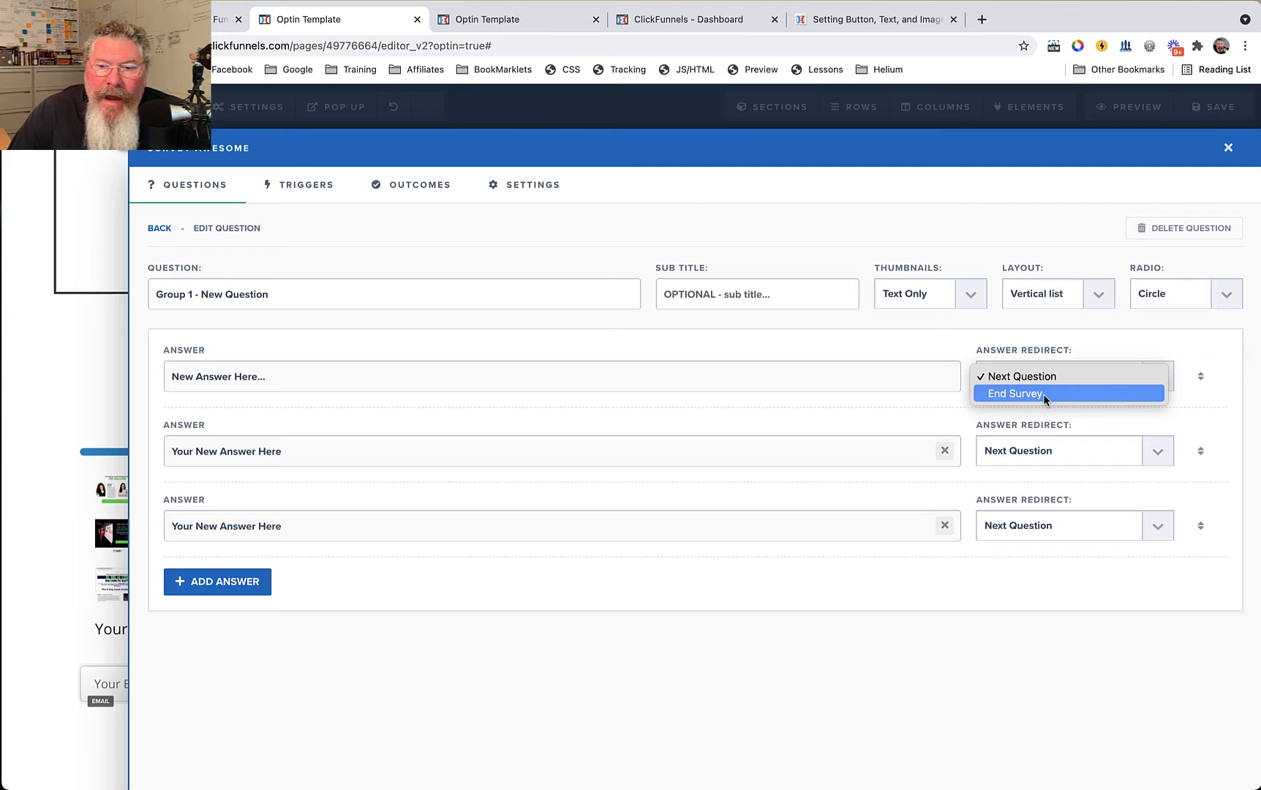
left_click(657, 408)
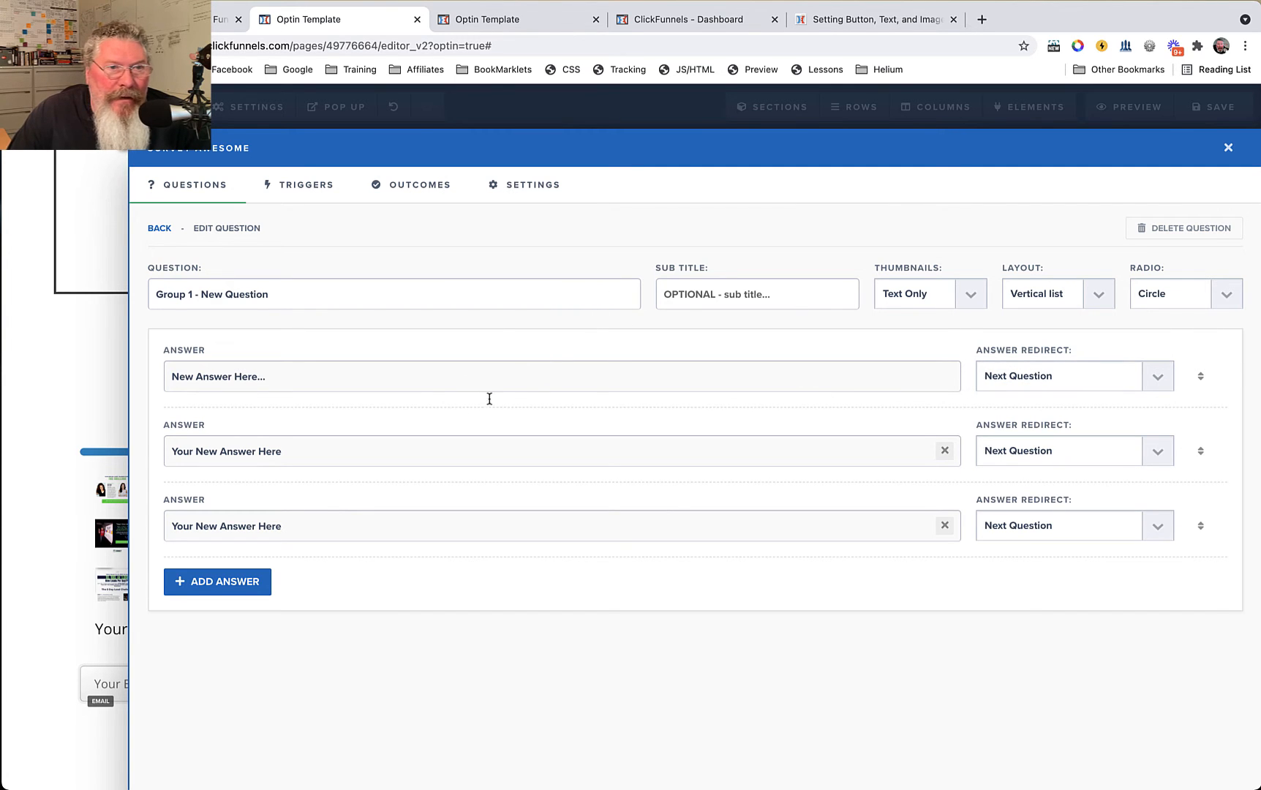
left_click(161, 229)
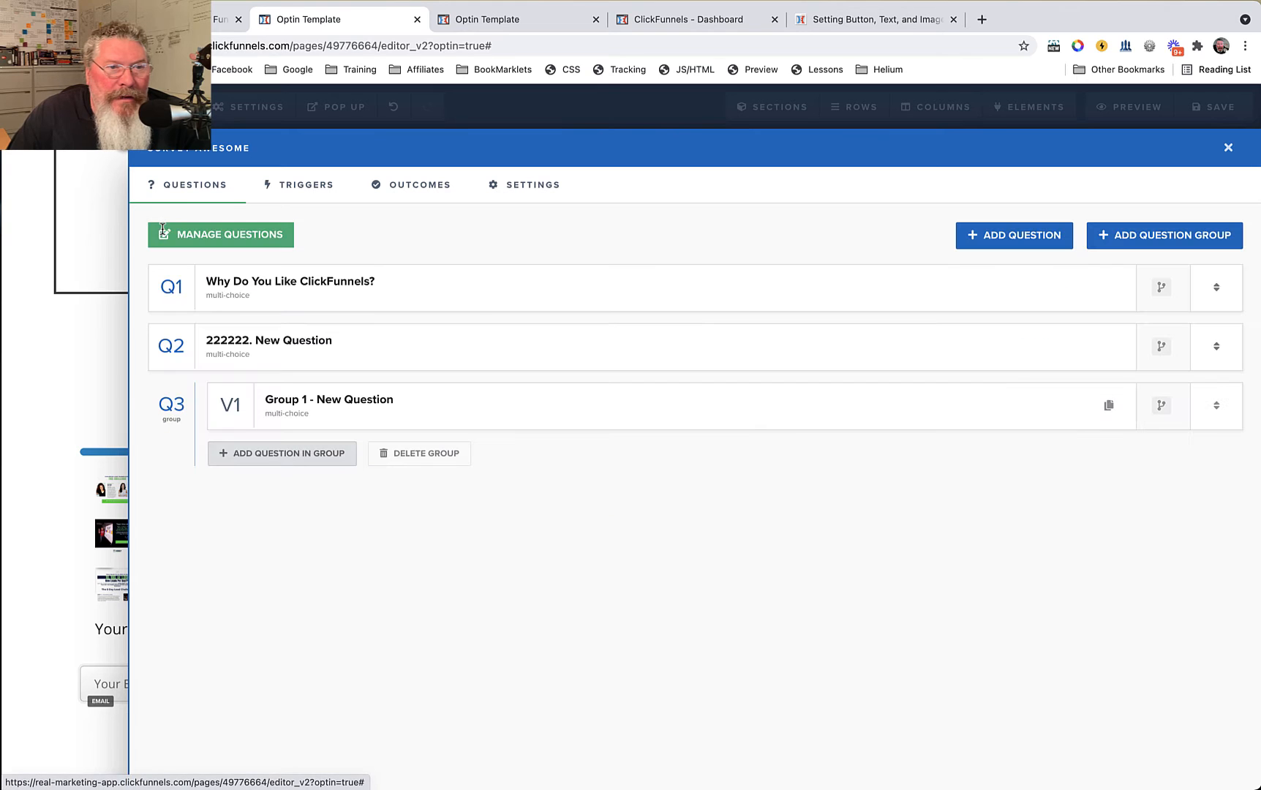
Step: Add a second multiple-choice question to the group, titled "Group 1 - New Question 22222", and give it three answers
left_click(286, 454)
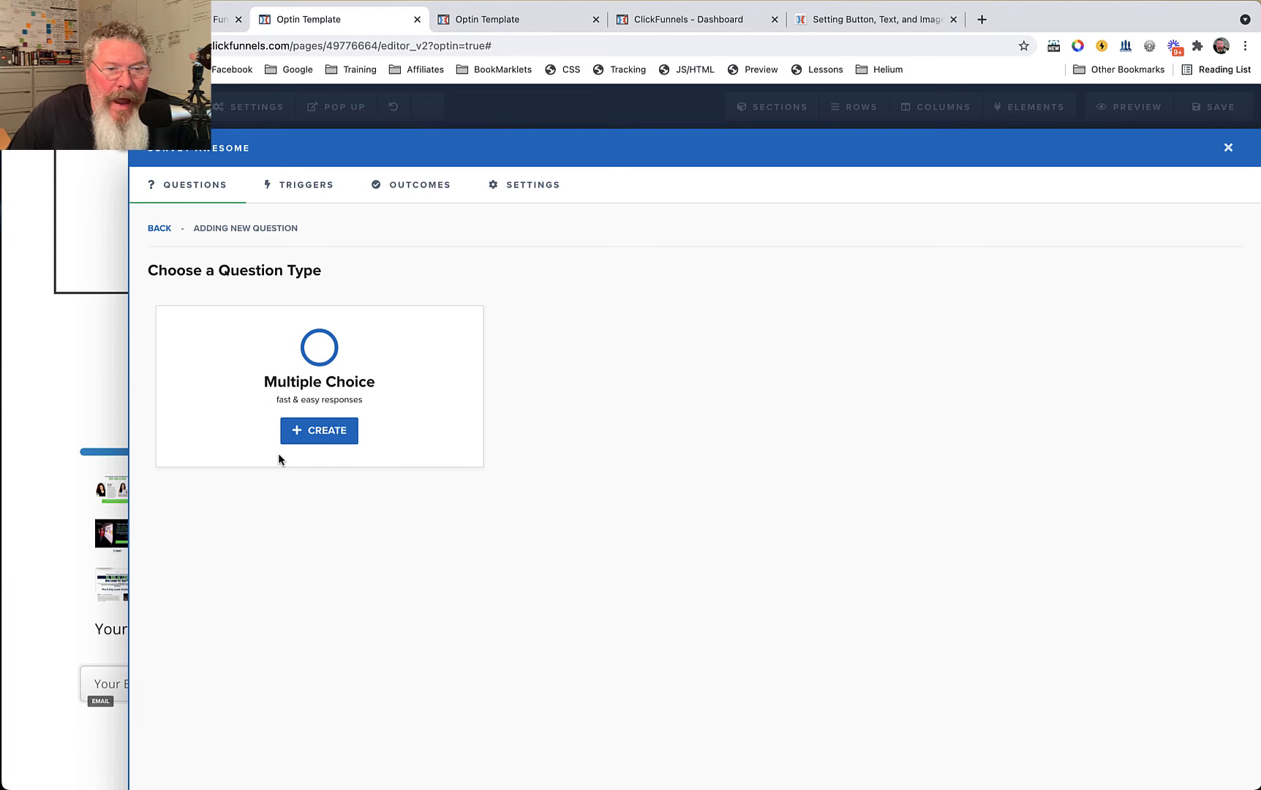
left_click(297, 436)
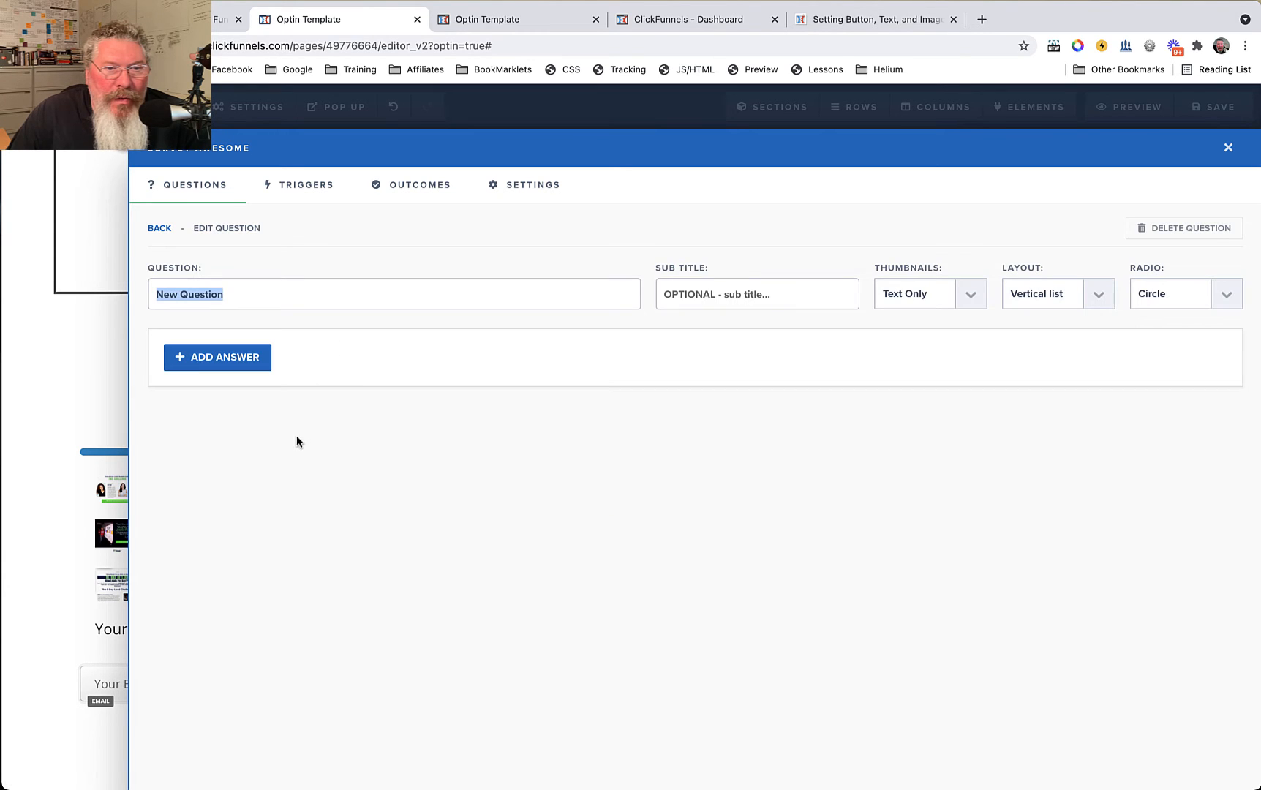
left_click(153, 293)
type("Group ")
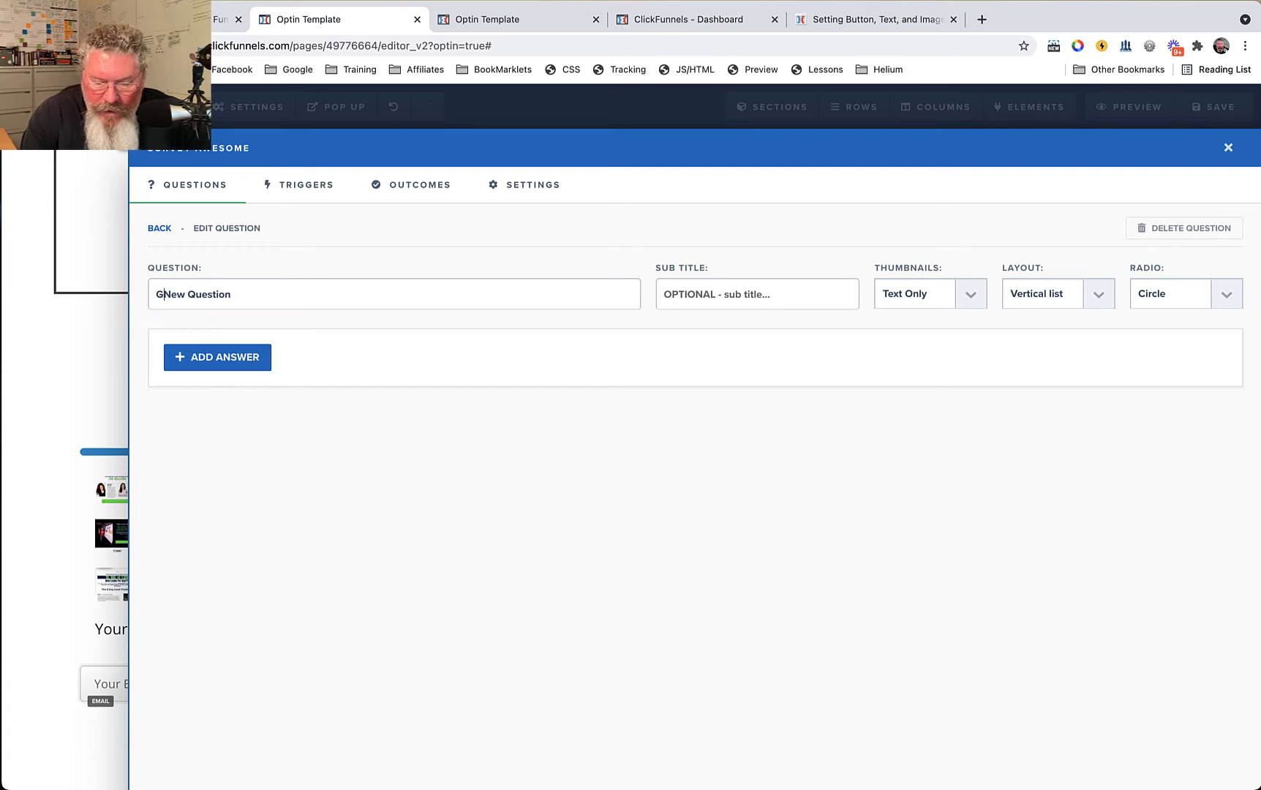
type("1 - New")
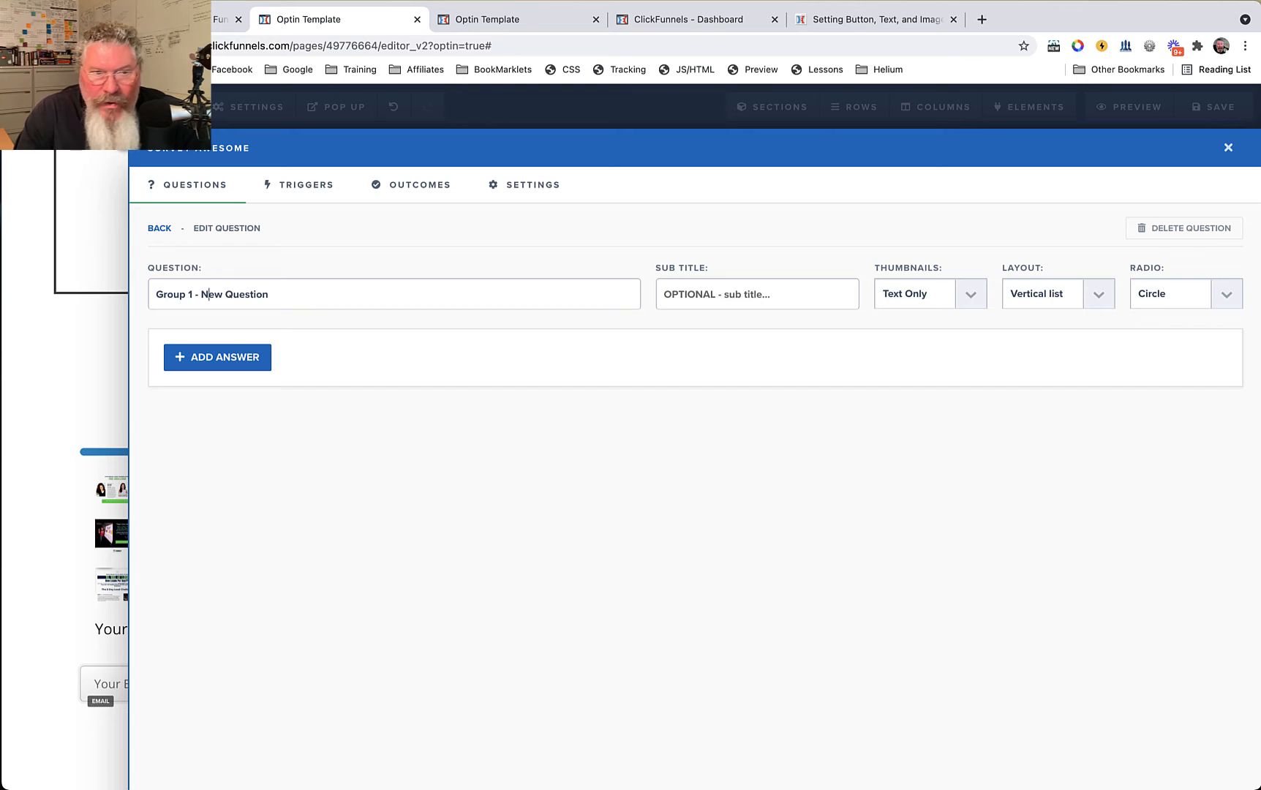
type(" Question 22222")
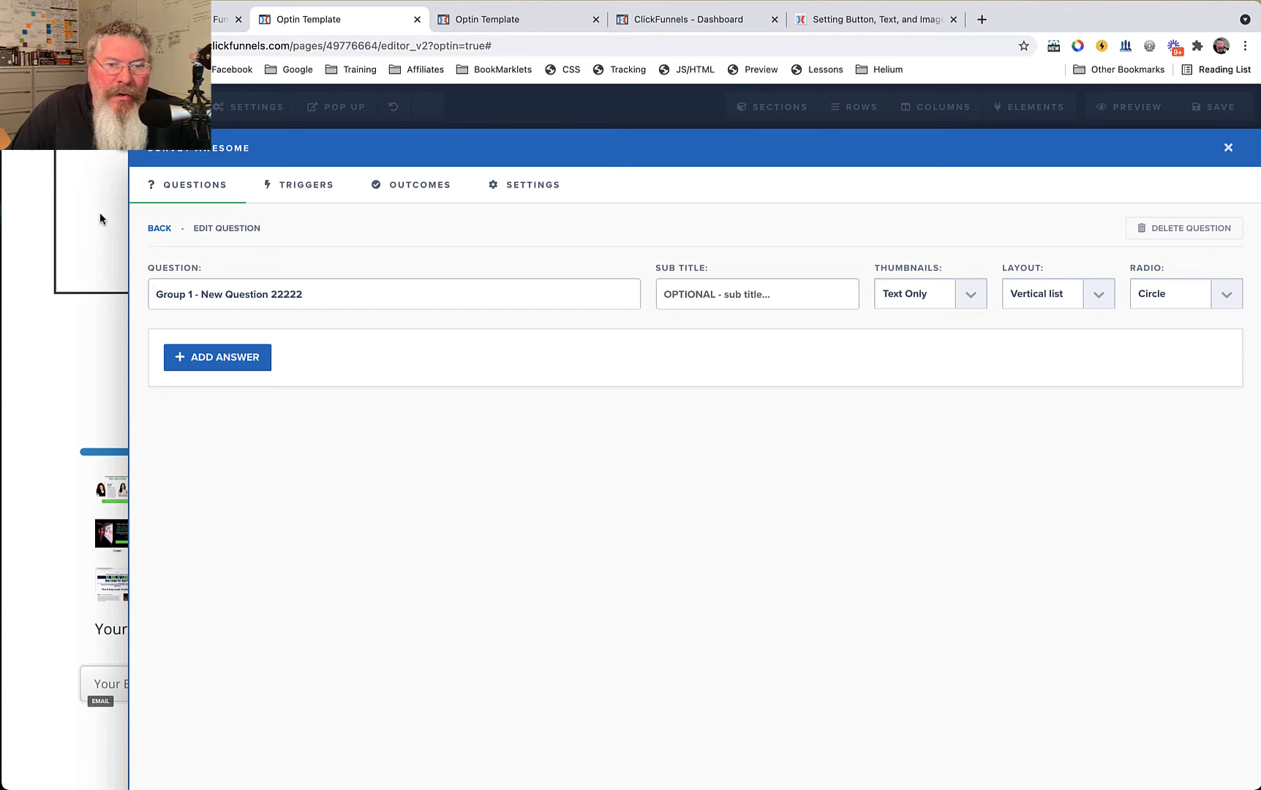
left_click(212, 357)
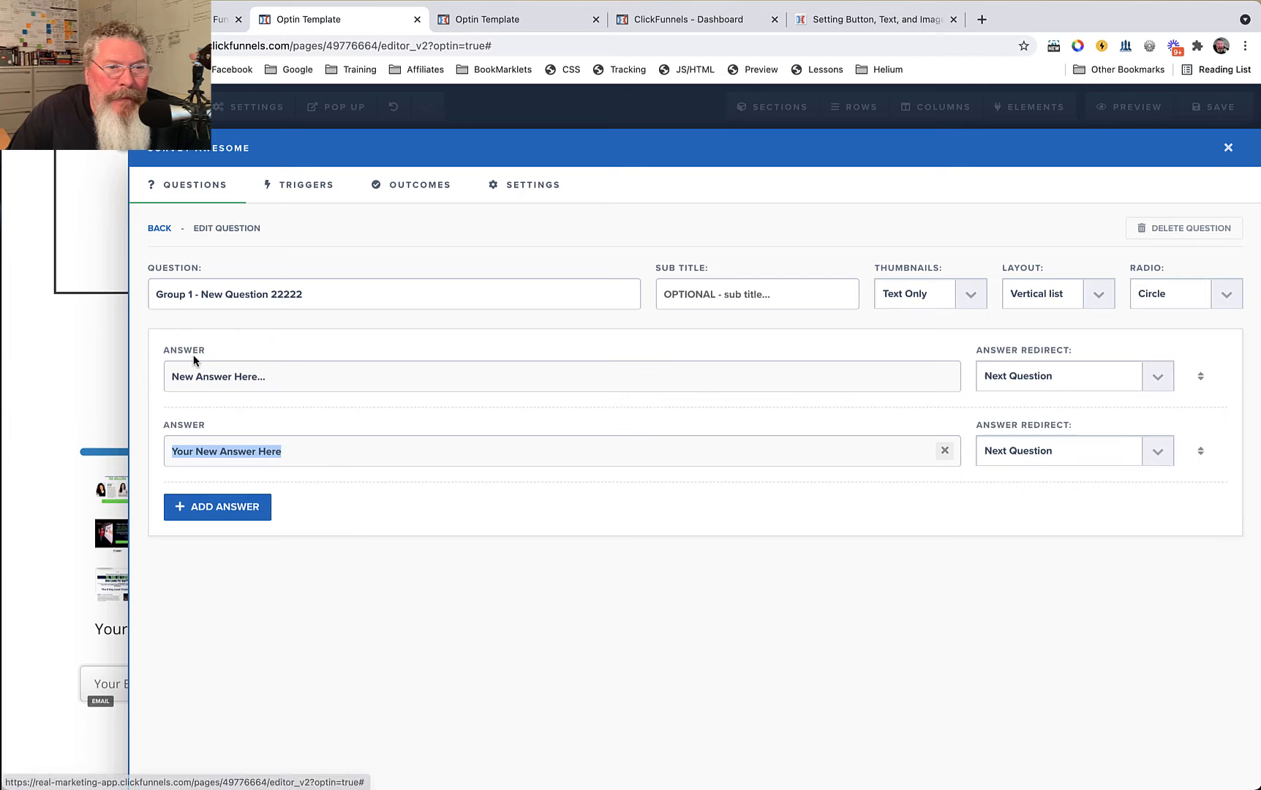
left_click(220, 510)
left_click(160, 229)
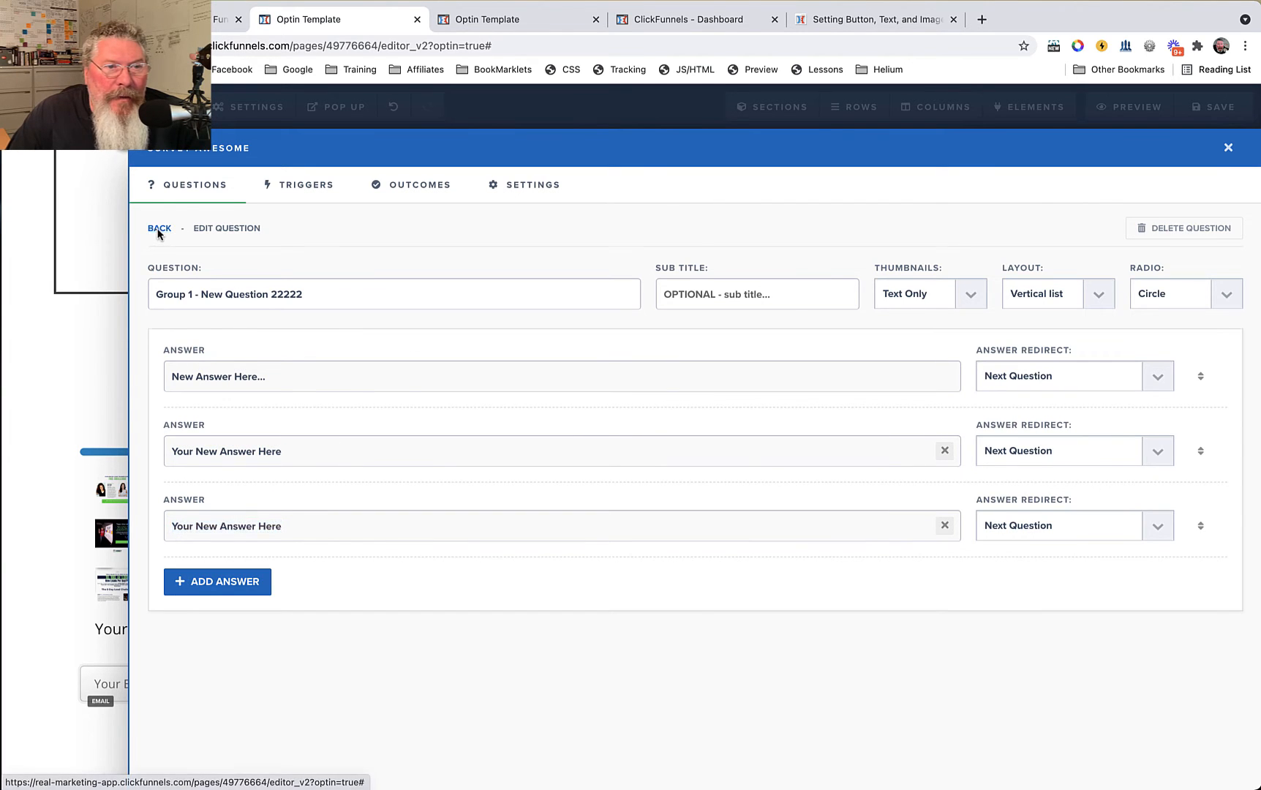
Step: Rename the first question in the group to "Group 1 - New Question - 111111" and return to the question list
left_click(319, 401)
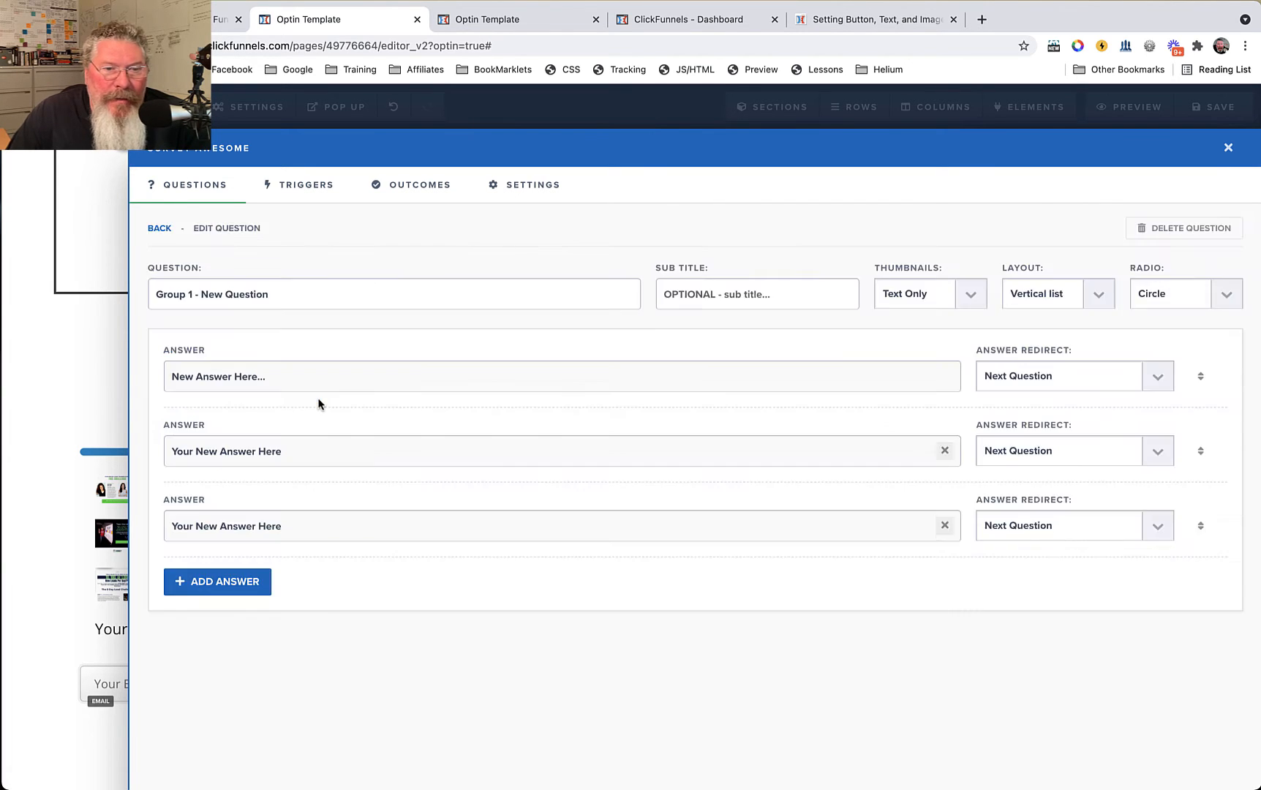
type("- ")
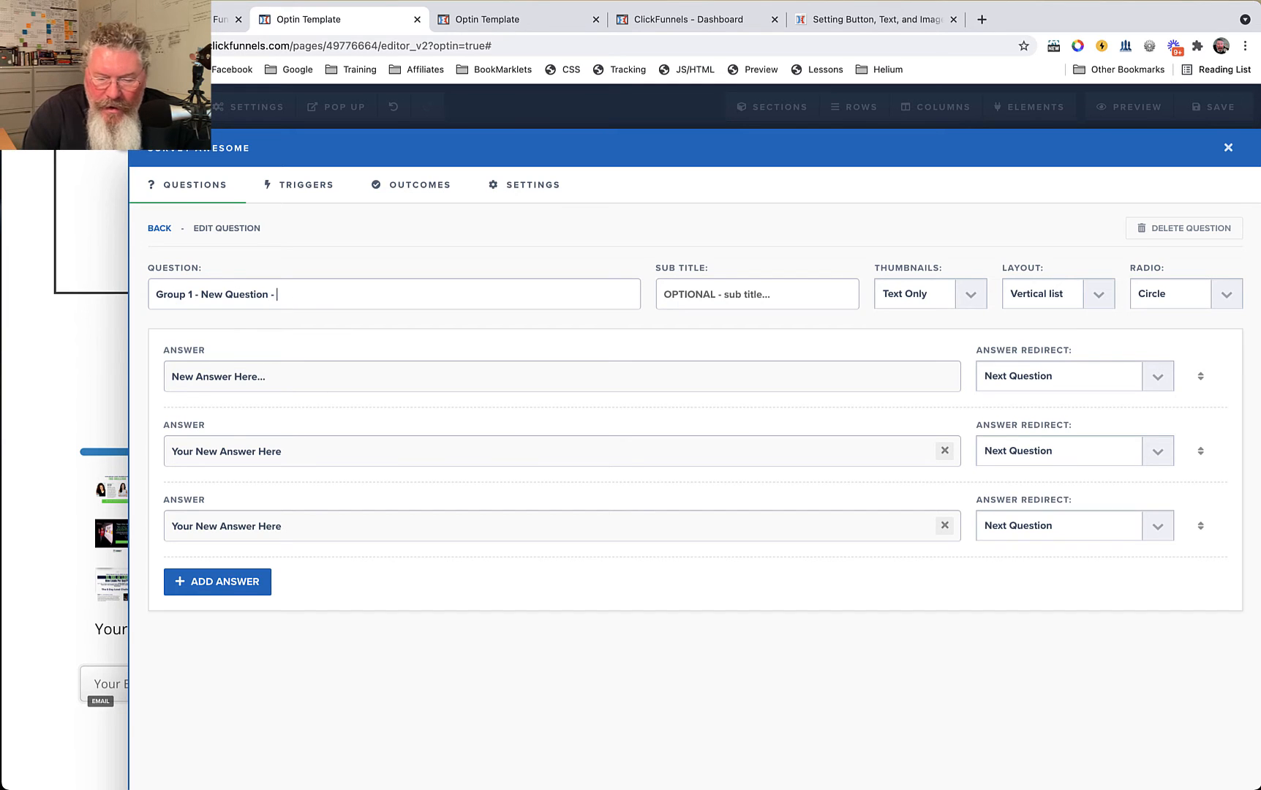
type("111111")
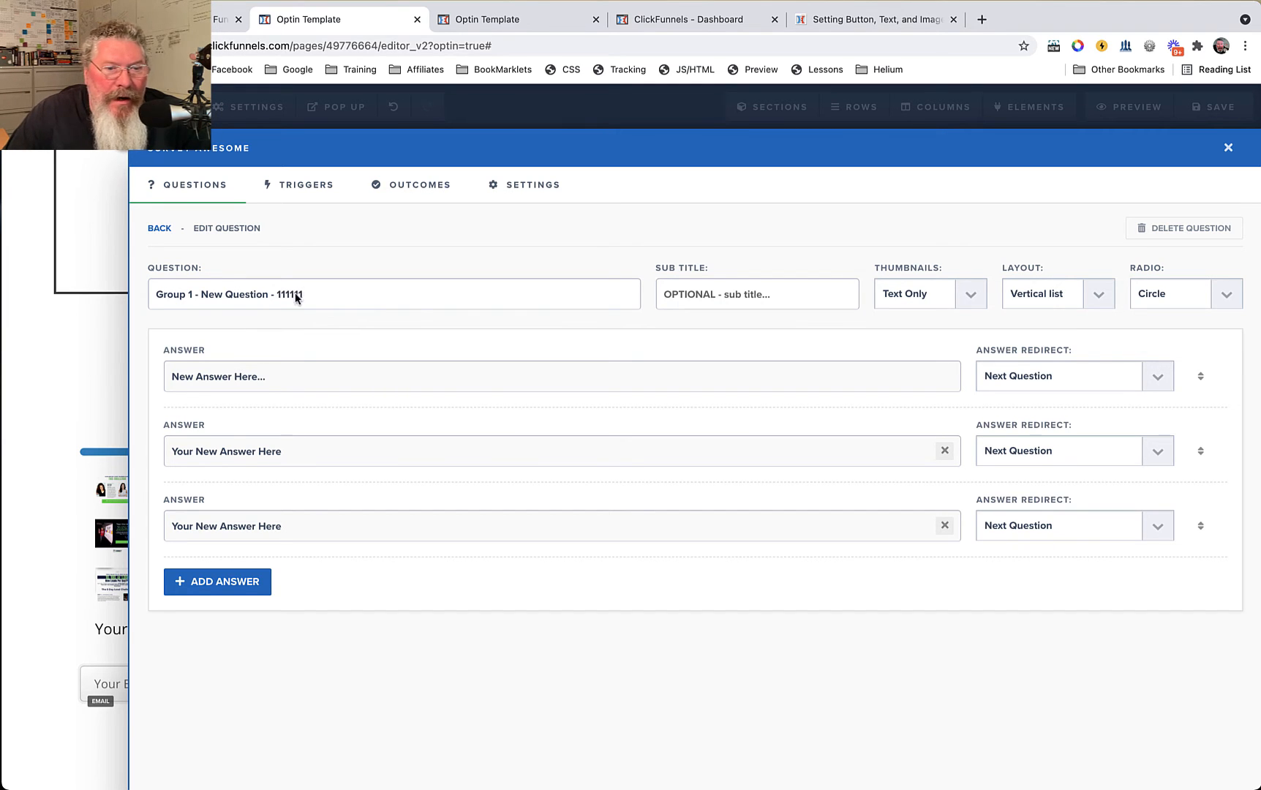
left_click(159, 228)
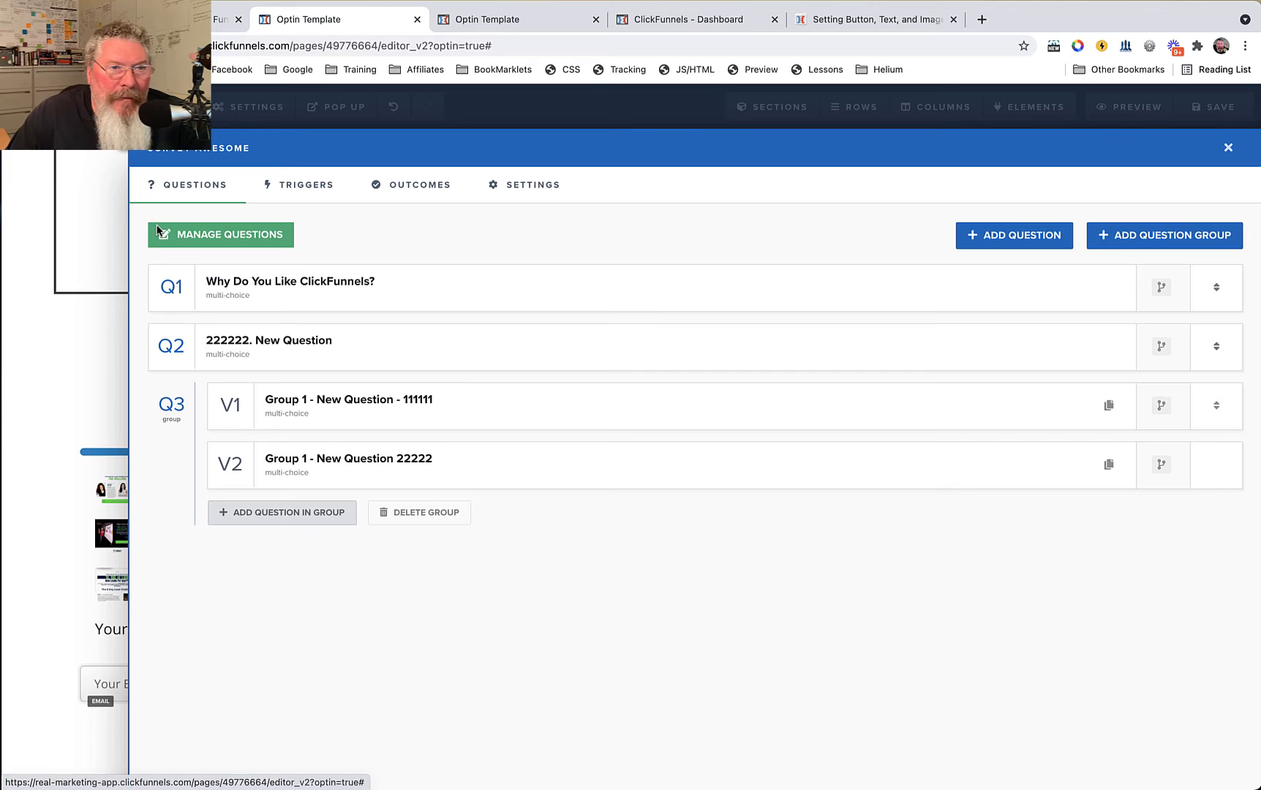
Step: Add a third multiple-choice question to the group, titled "Group 1 - New Question - 3333", and add answers to it
left_click(273, 518)
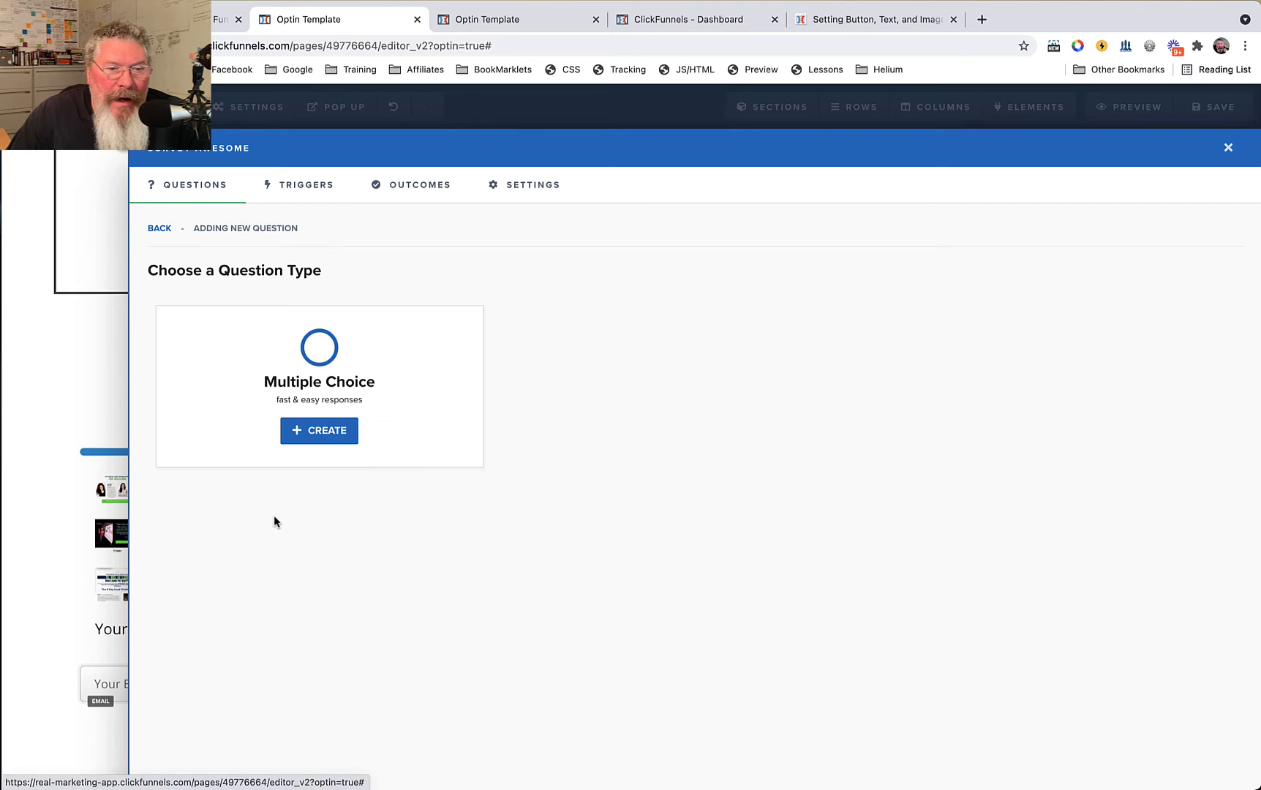
left_click(306, 441)
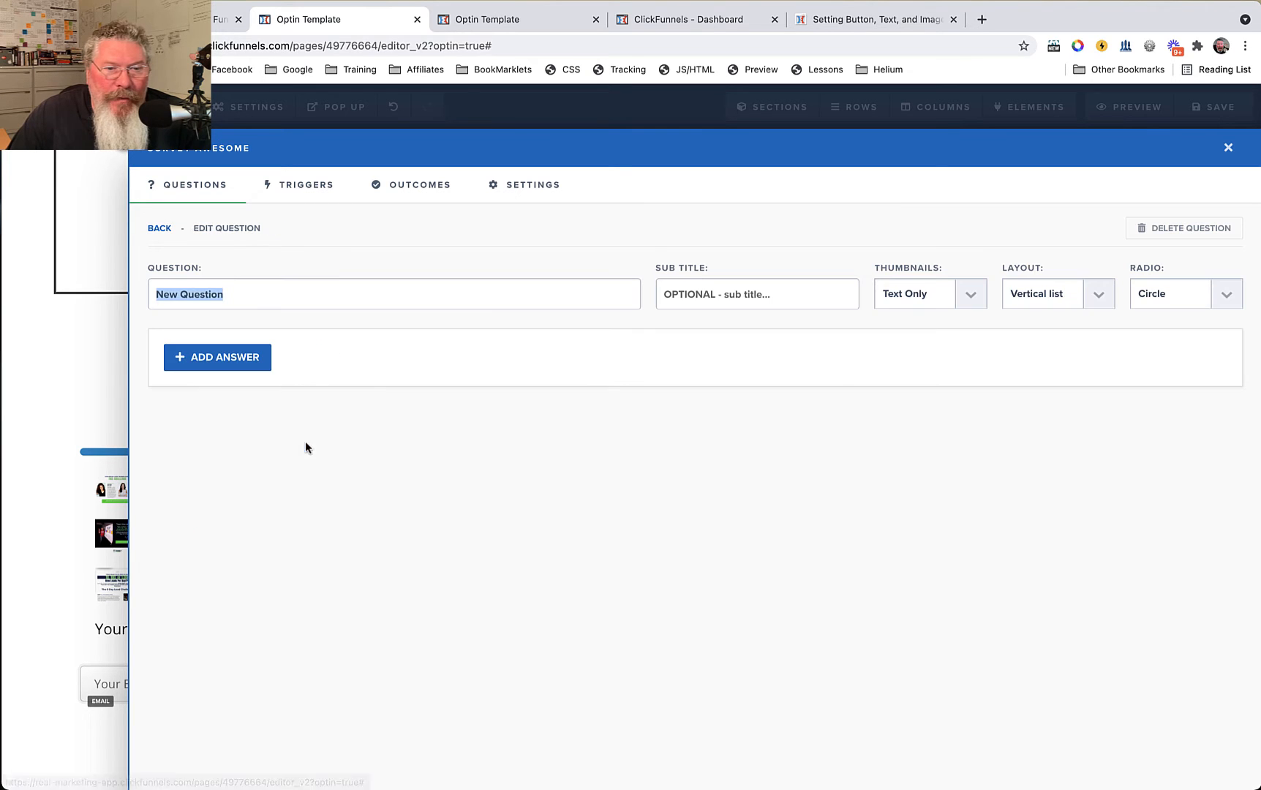
left_click(158, 296)
type("Grou p ")
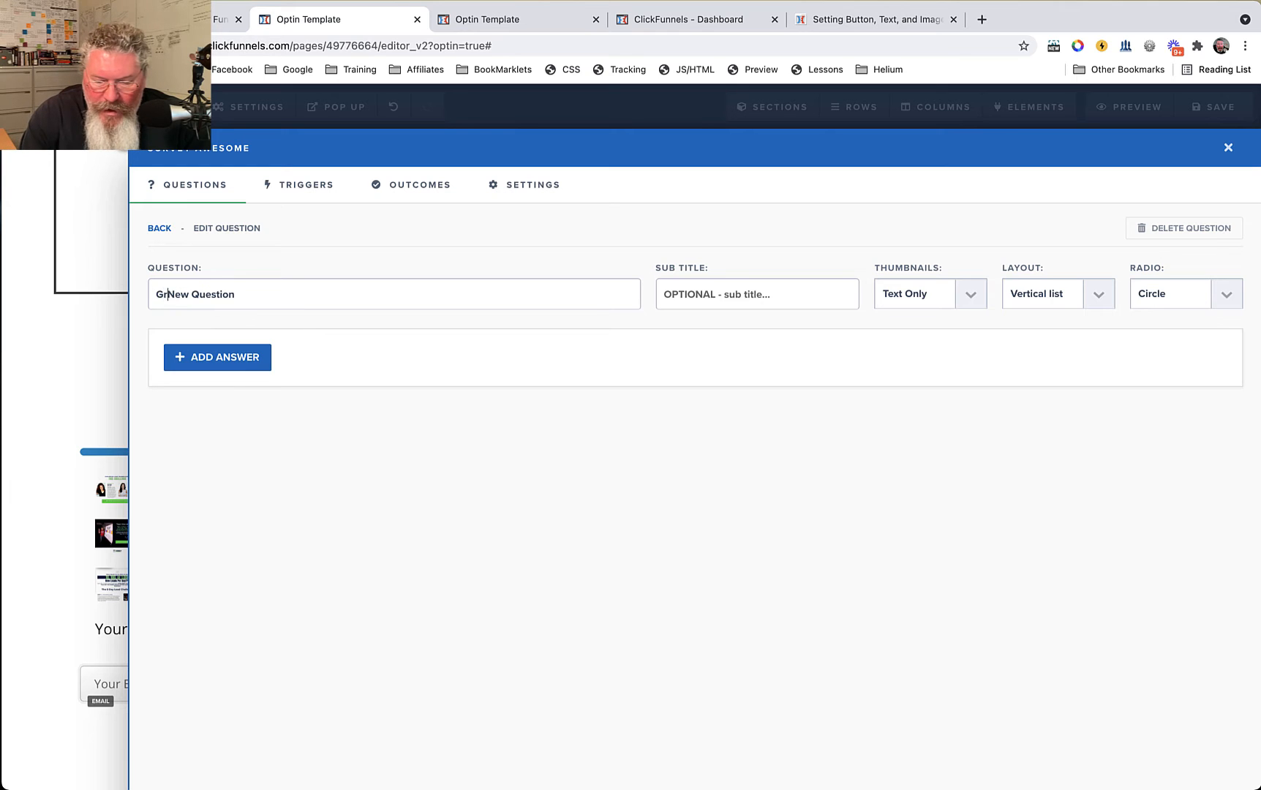
type("1")
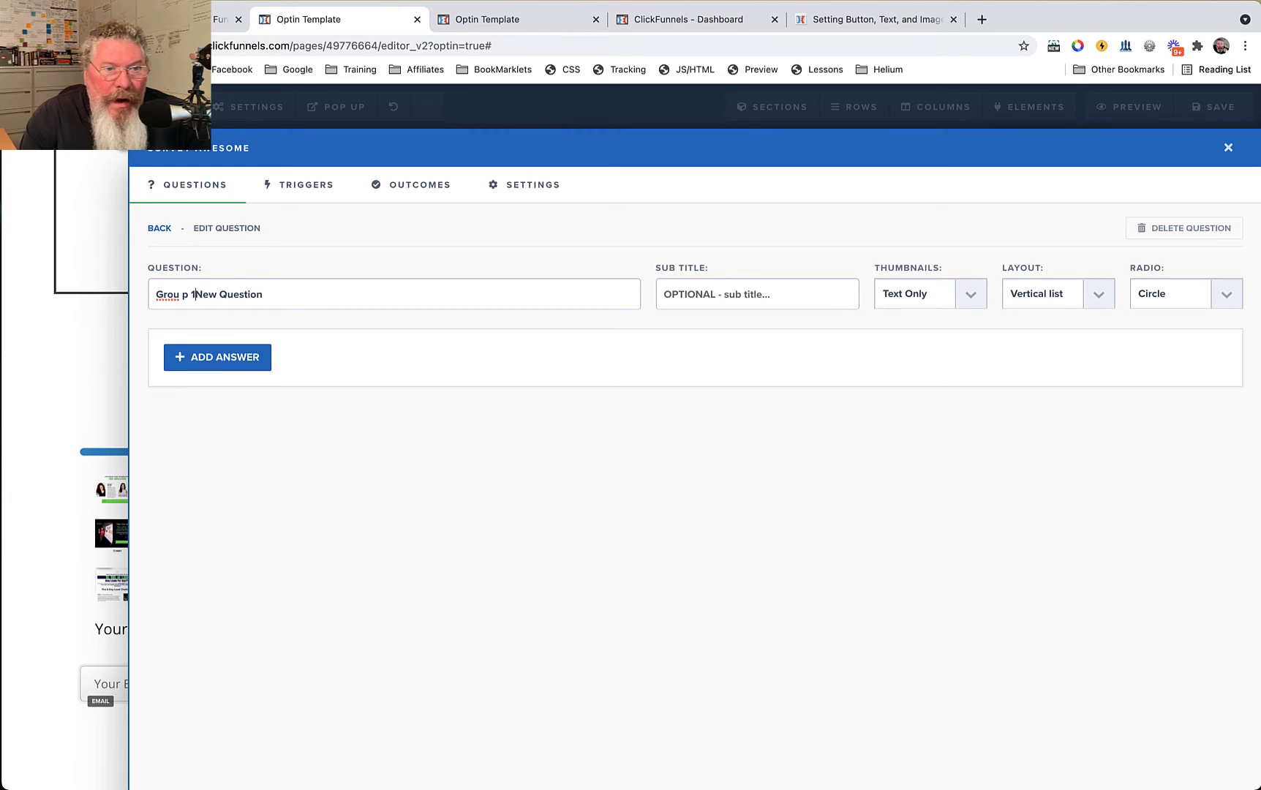
key("BackSpace")
key("BackSpace")
key("BackSpace")
key("BackSpace")
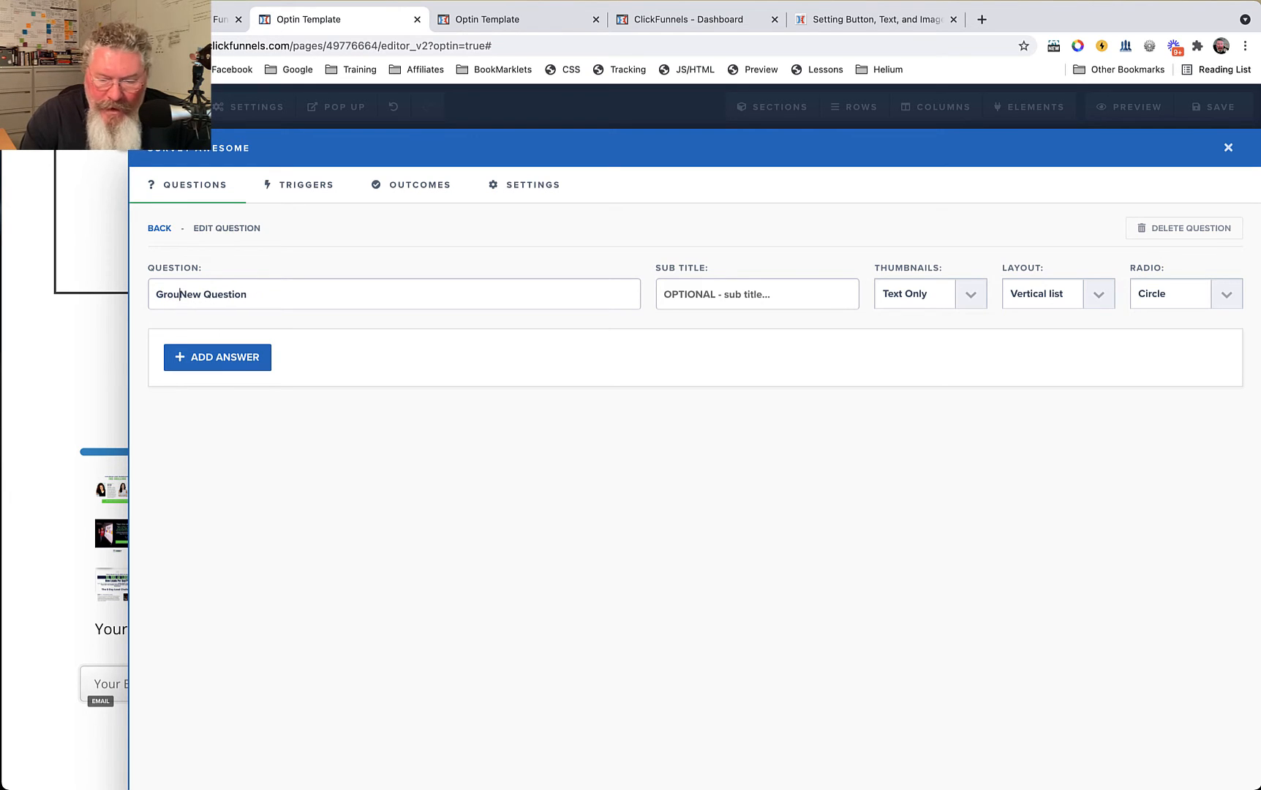
type("p 1 -")
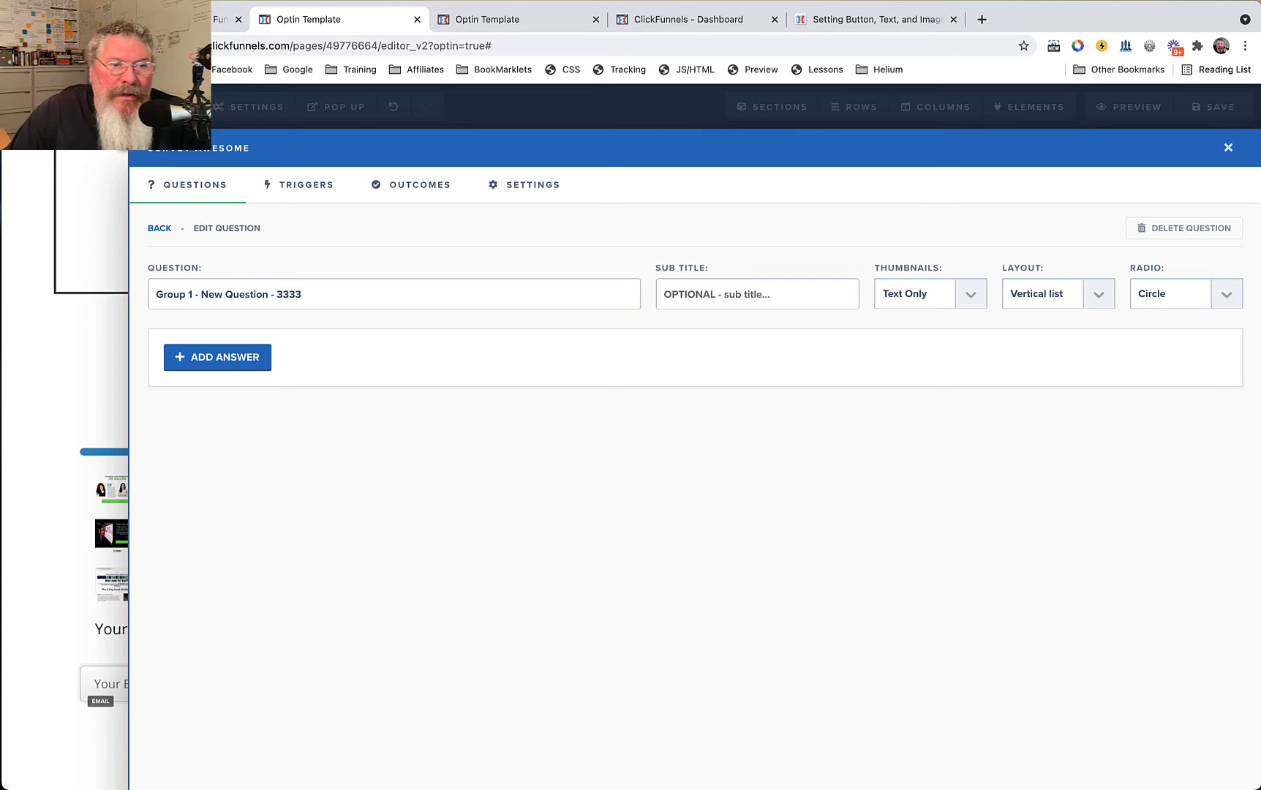
left_click(222, 358)
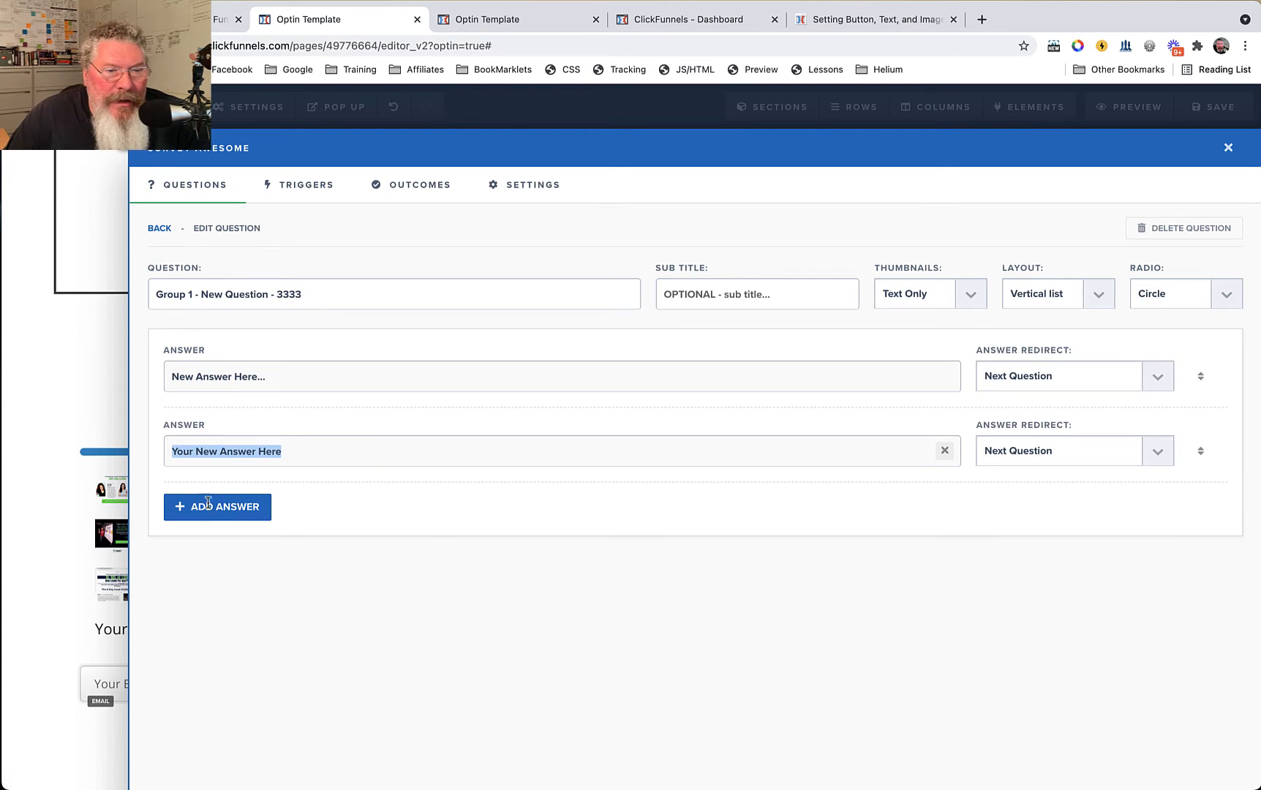
left_click(159, 228)
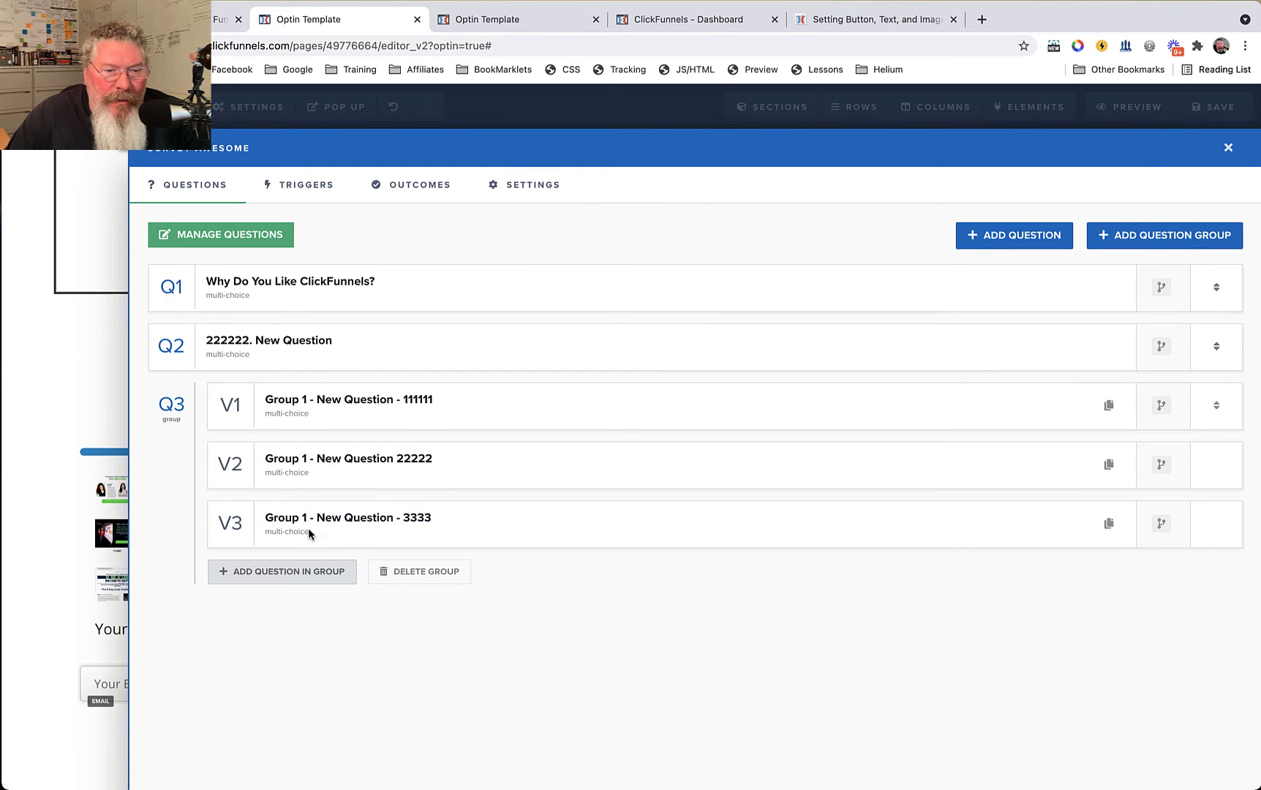
Step: Add a second question group containing a multiple-choice question titled "Group 2 - New Question 11111" with two answers
left_click(1163, 242)
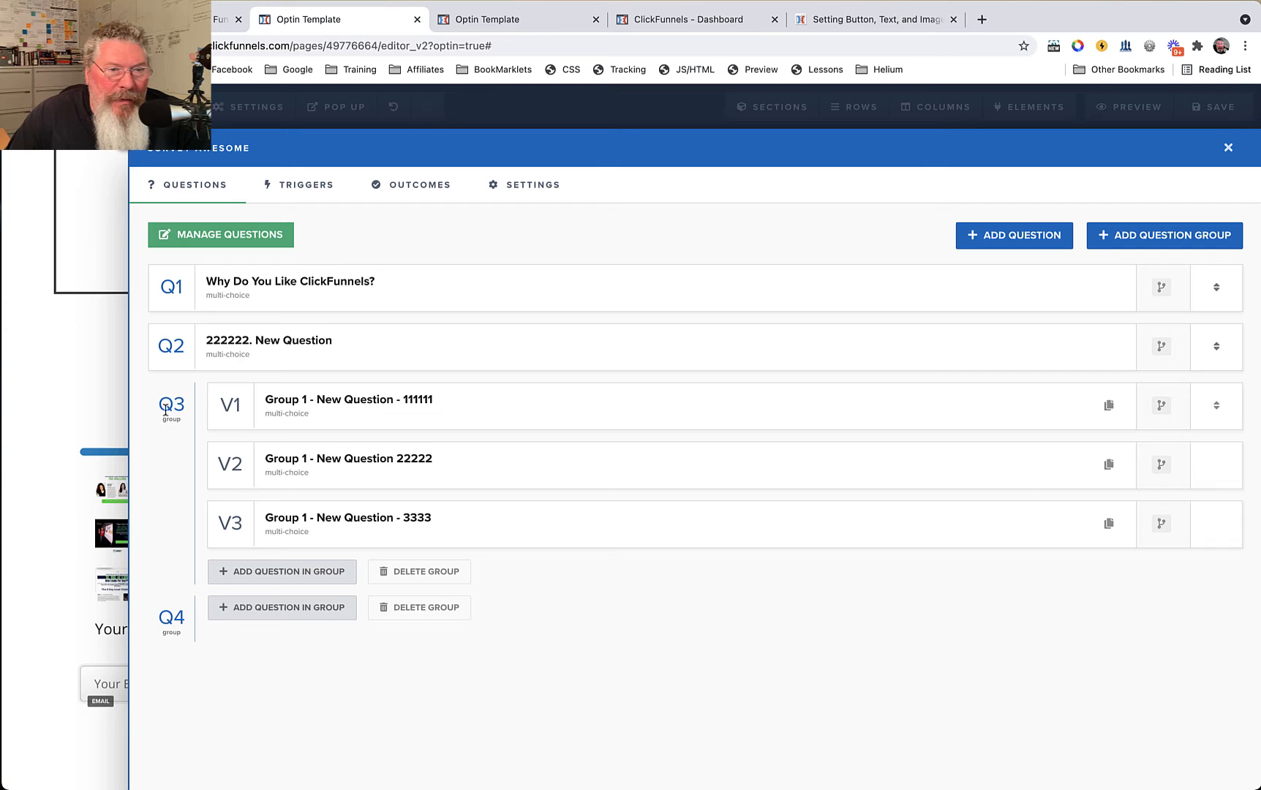
left_click(260, 613)
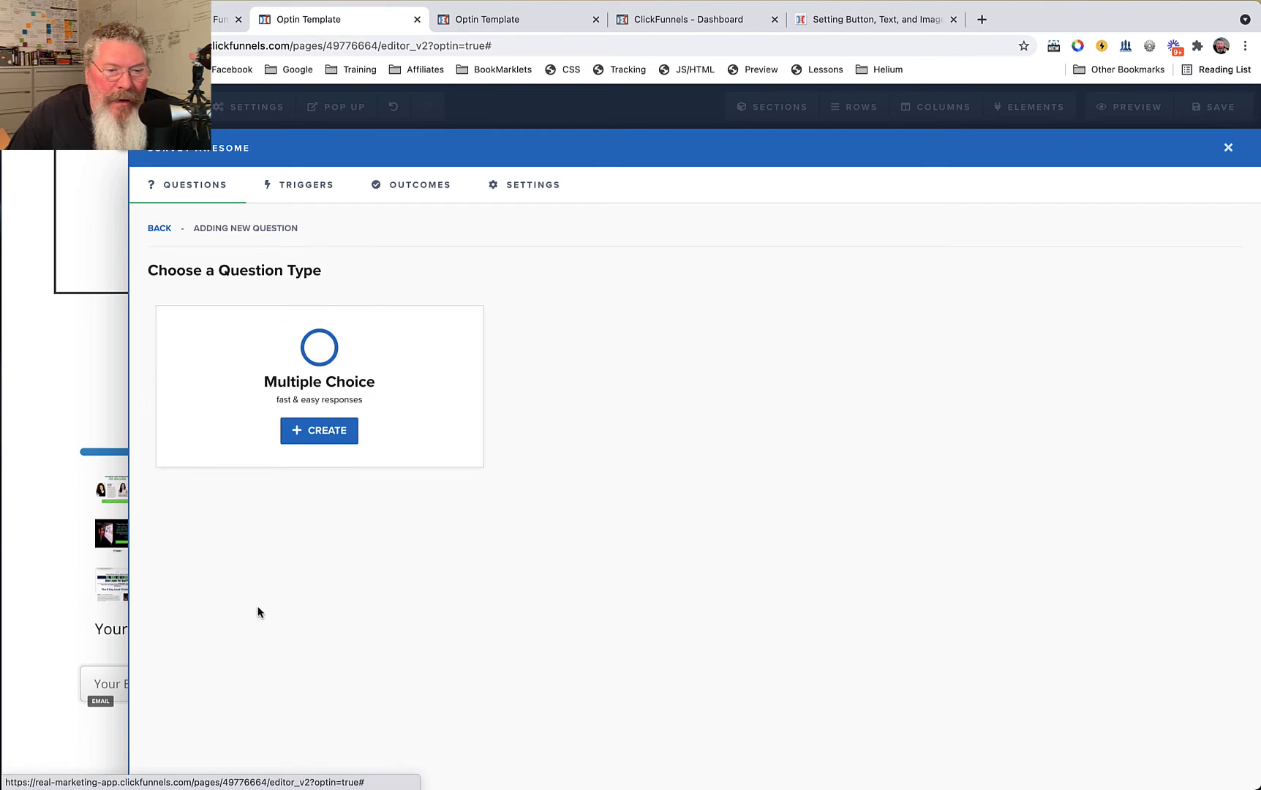
left_click(347, 430)
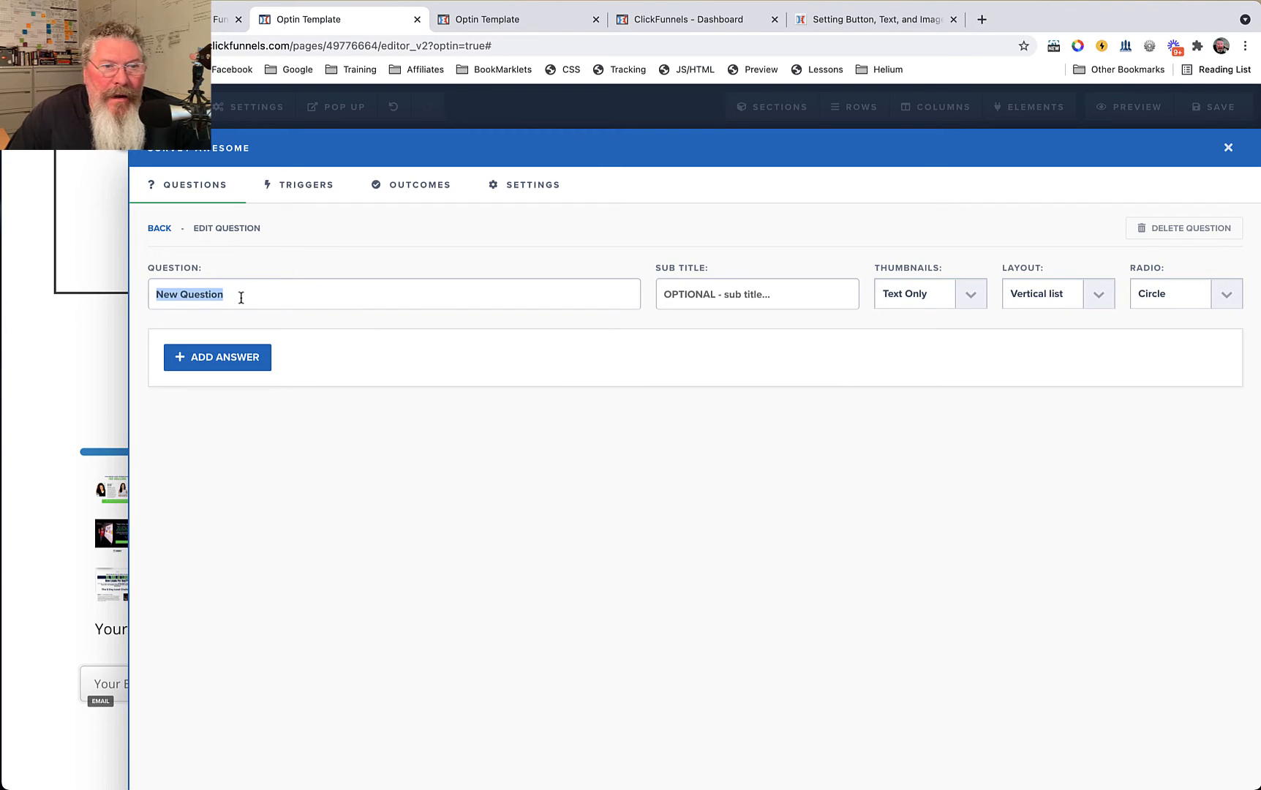
left_click(158, 294)
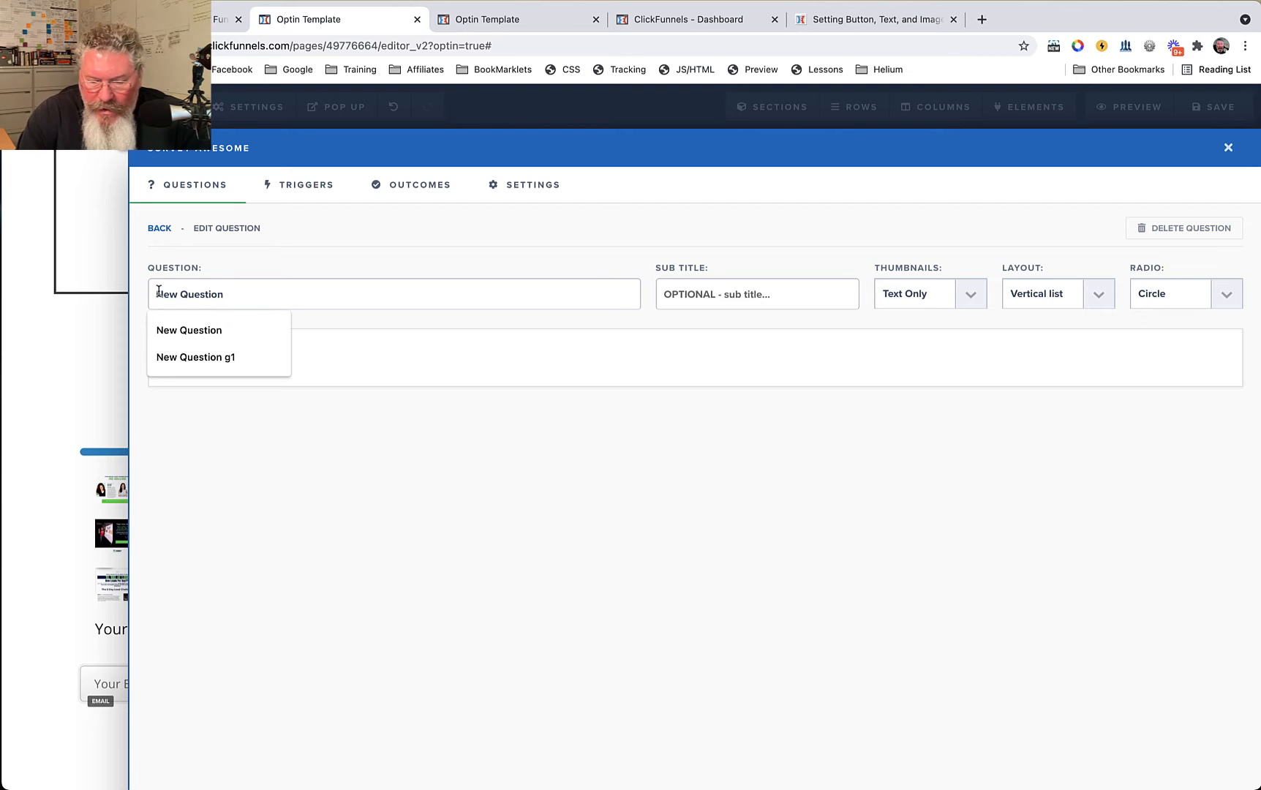
type("Group 2 ")
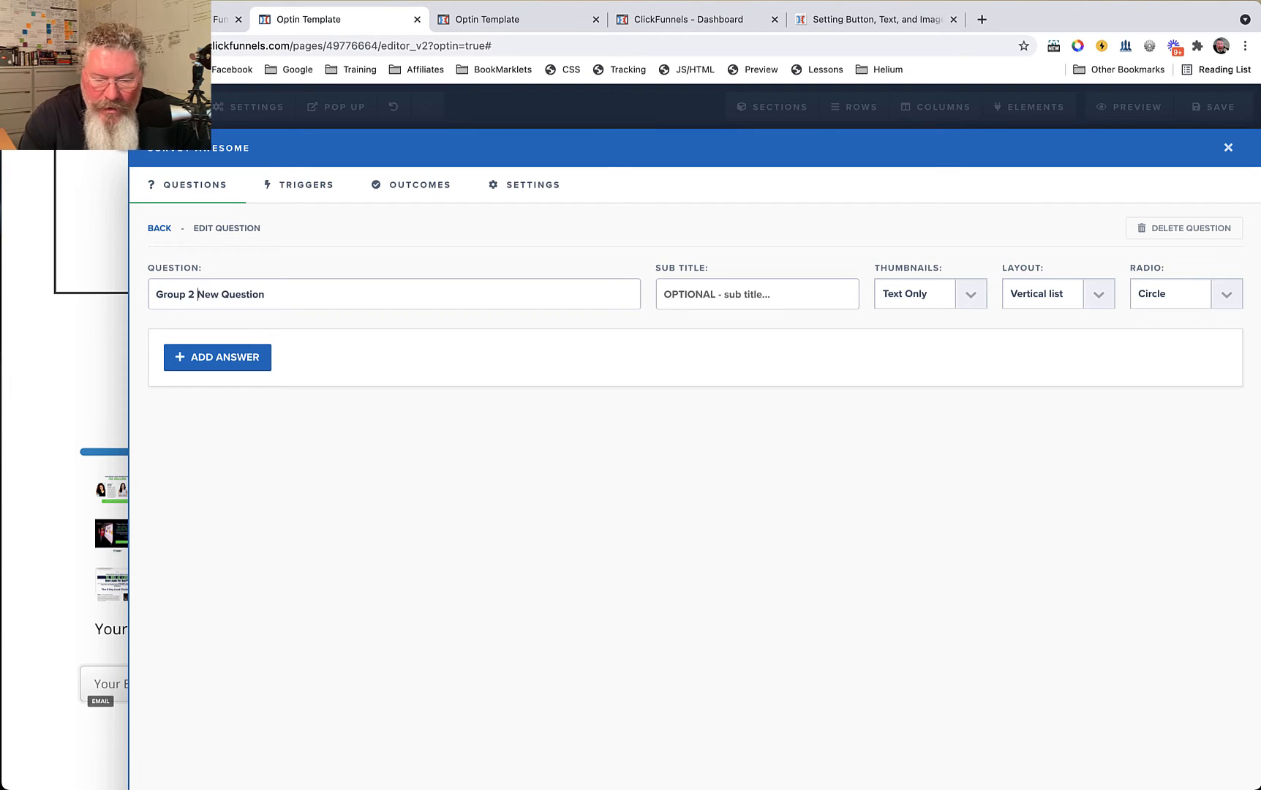
type("-")
key("End")
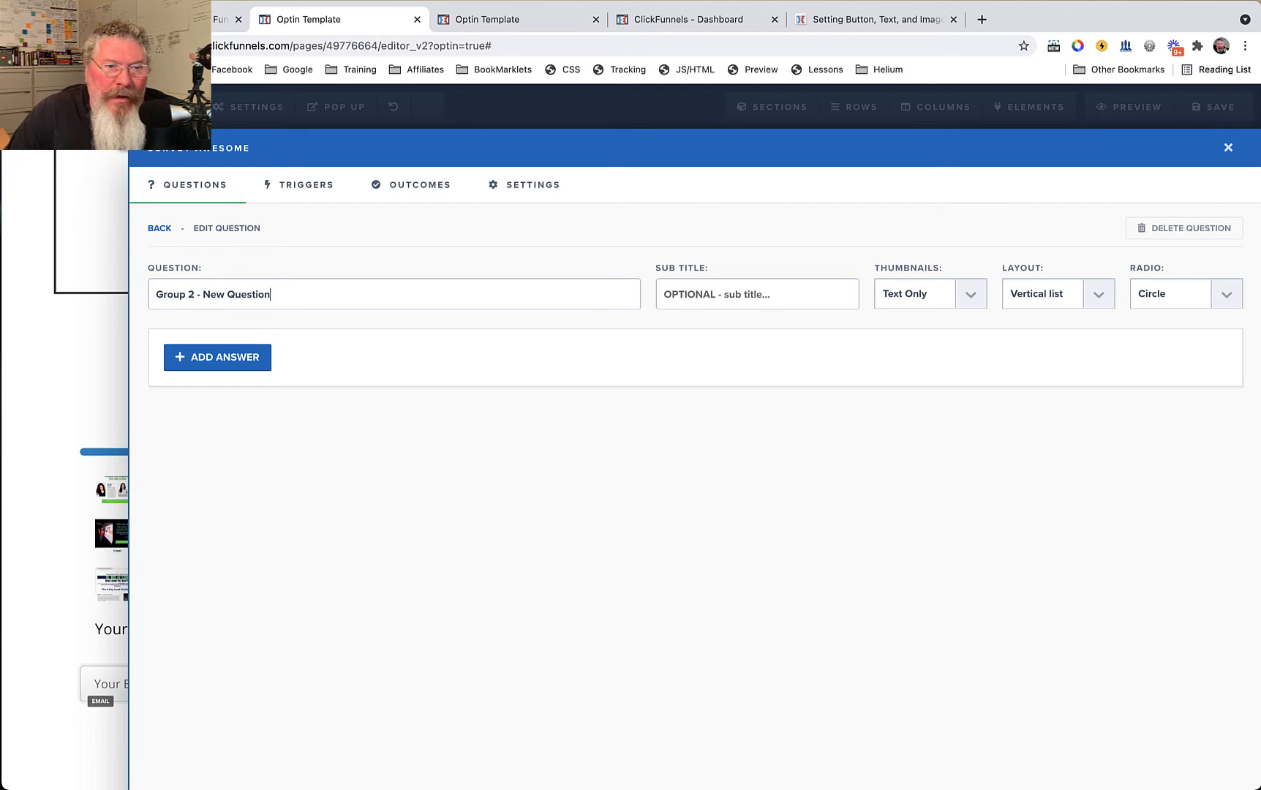
type("11111")
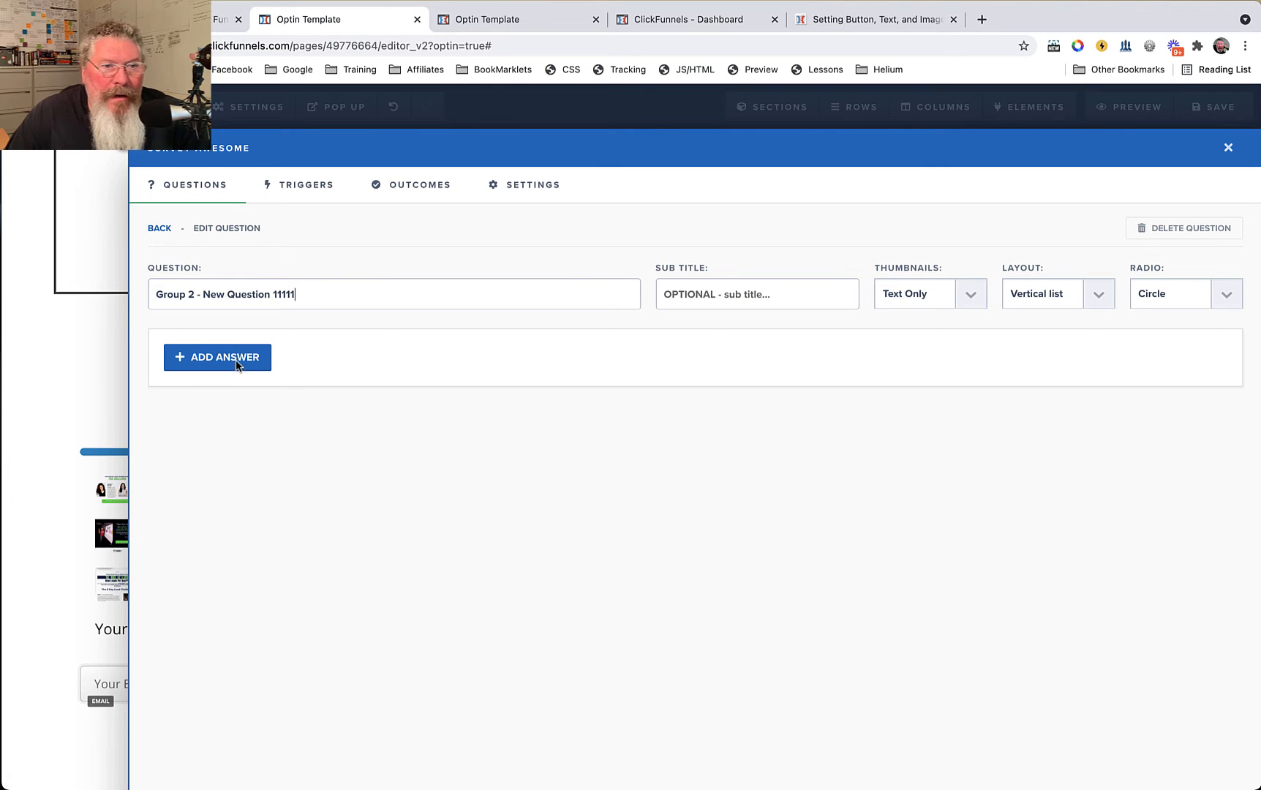
left_click(253, 364)
left_click(159, 228)
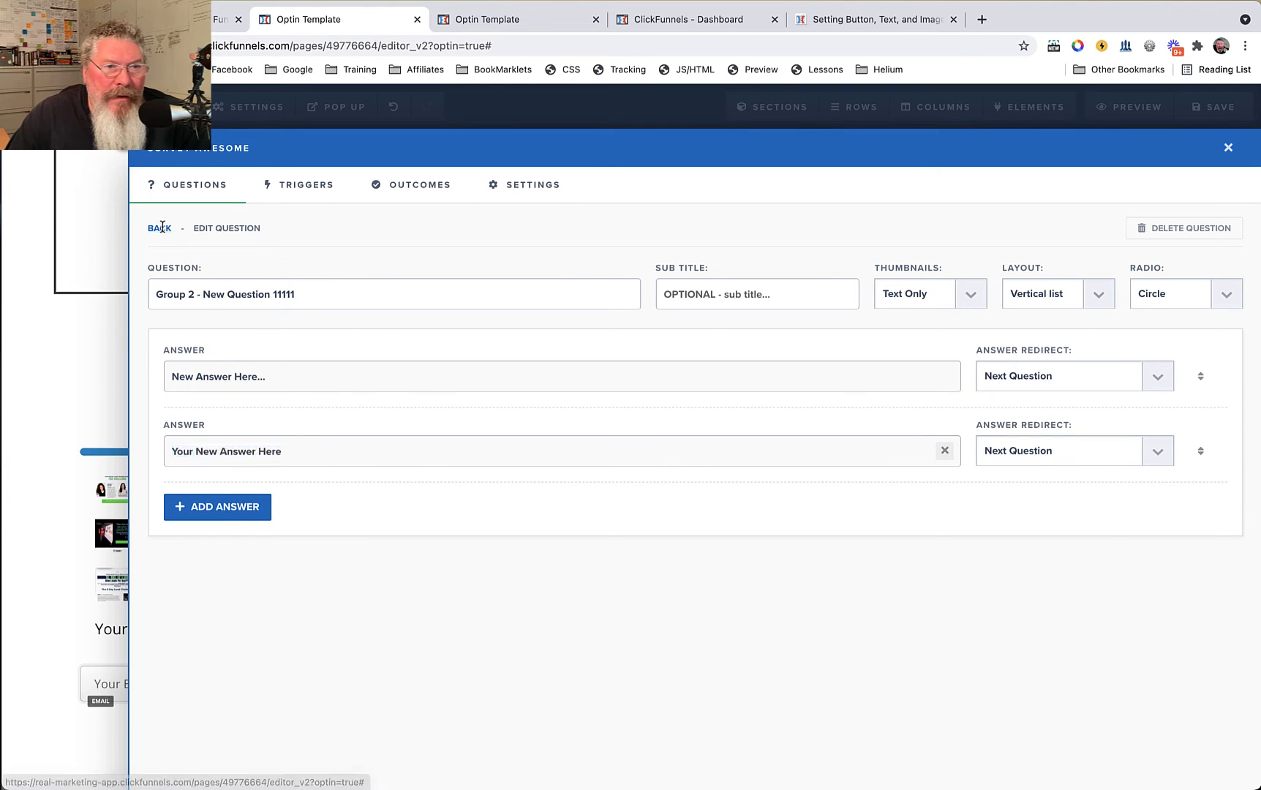
Step: Add another multiple-choice question to the second group, titled "Group 2 - New Question 2222222", and give it two answers
left_click(274, 672)
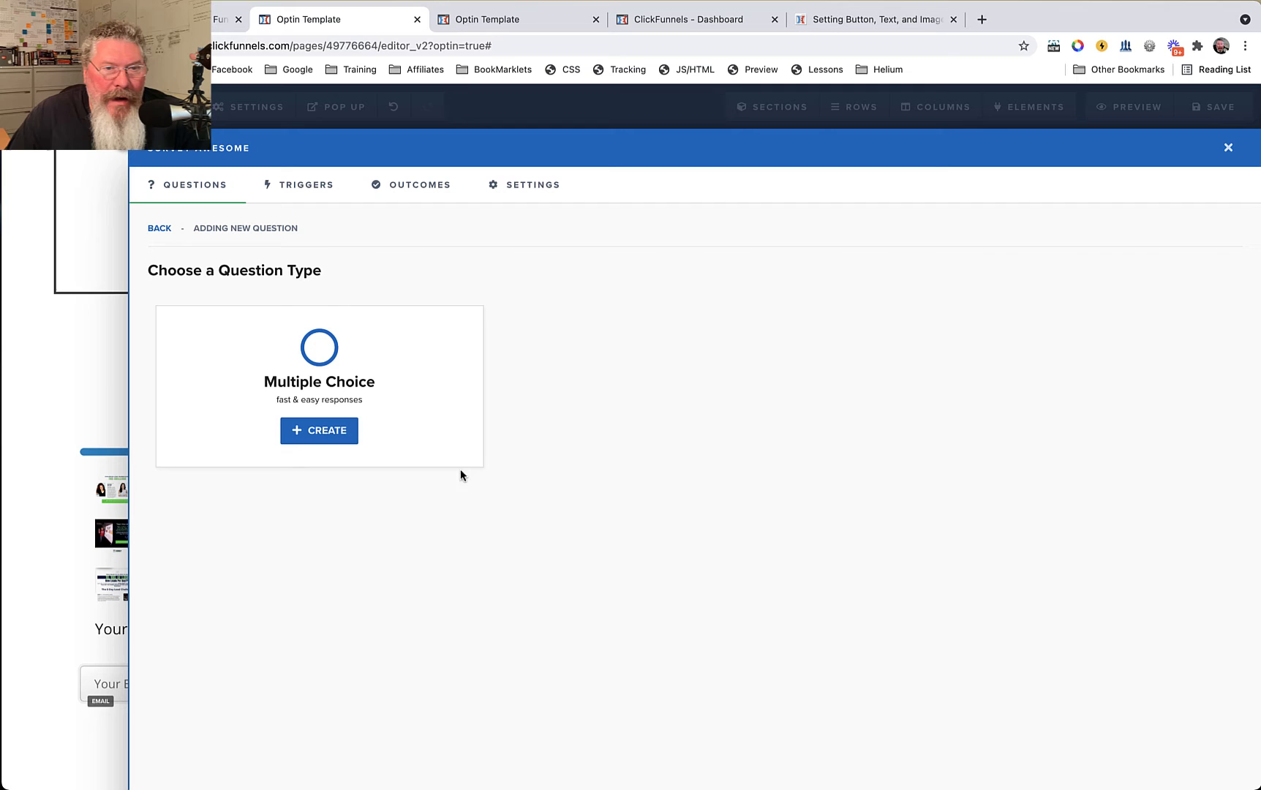
left_click(316, 431)
left_click(167, 293)
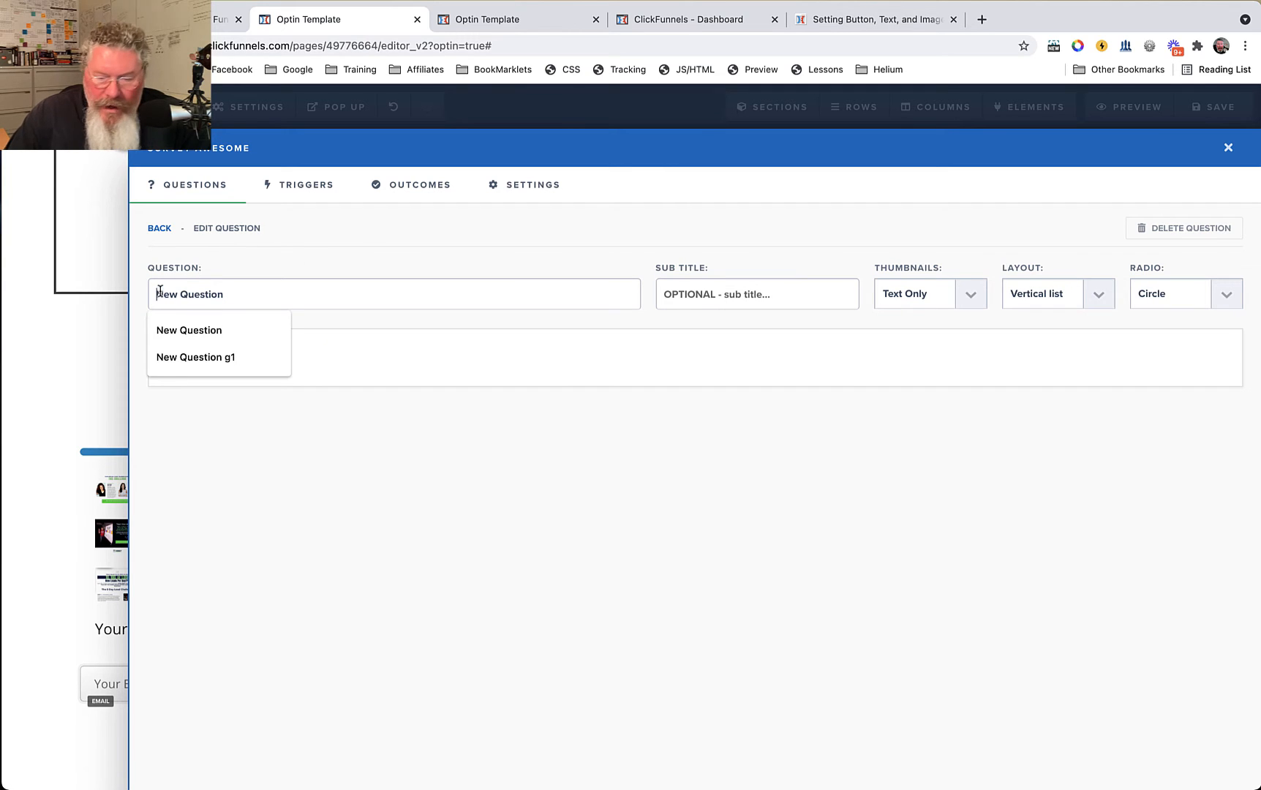
type("Group 2 -")
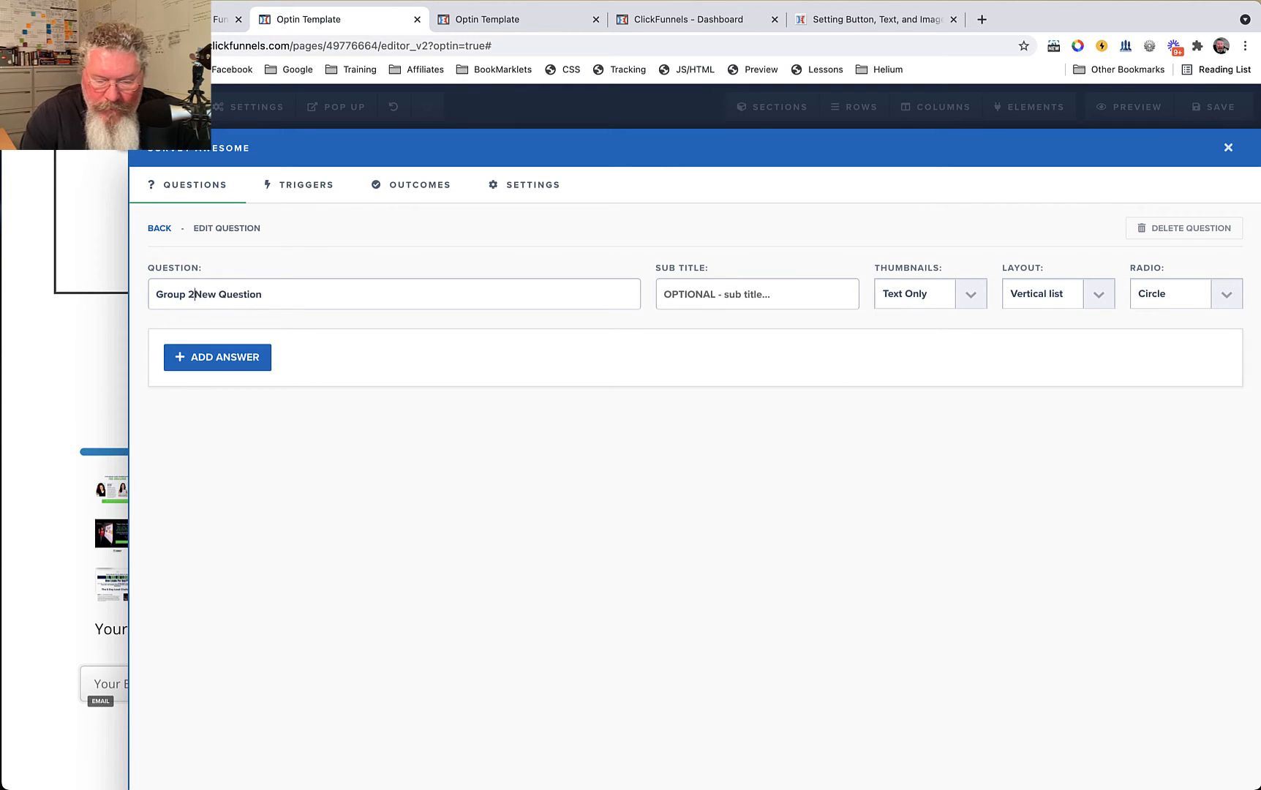
left_click(290, 302)
type("2222222")
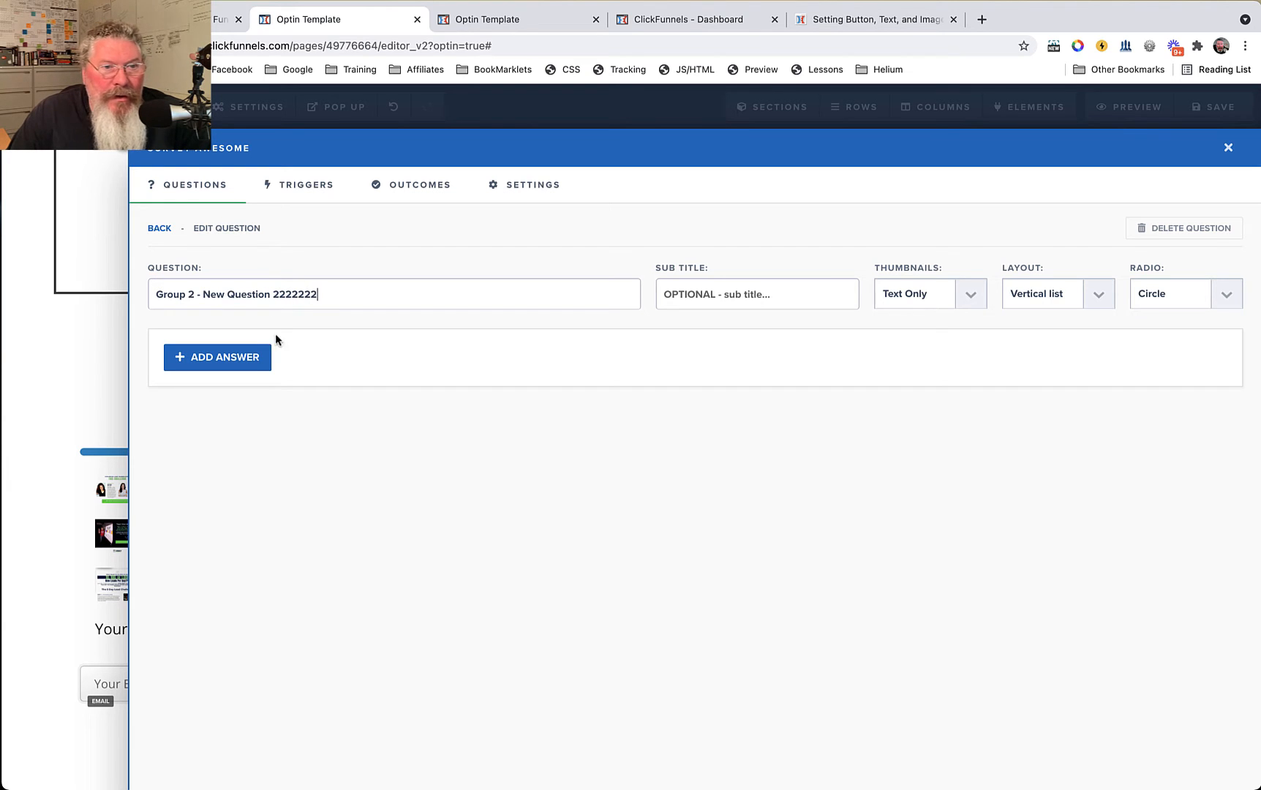
left_click(249, 359)
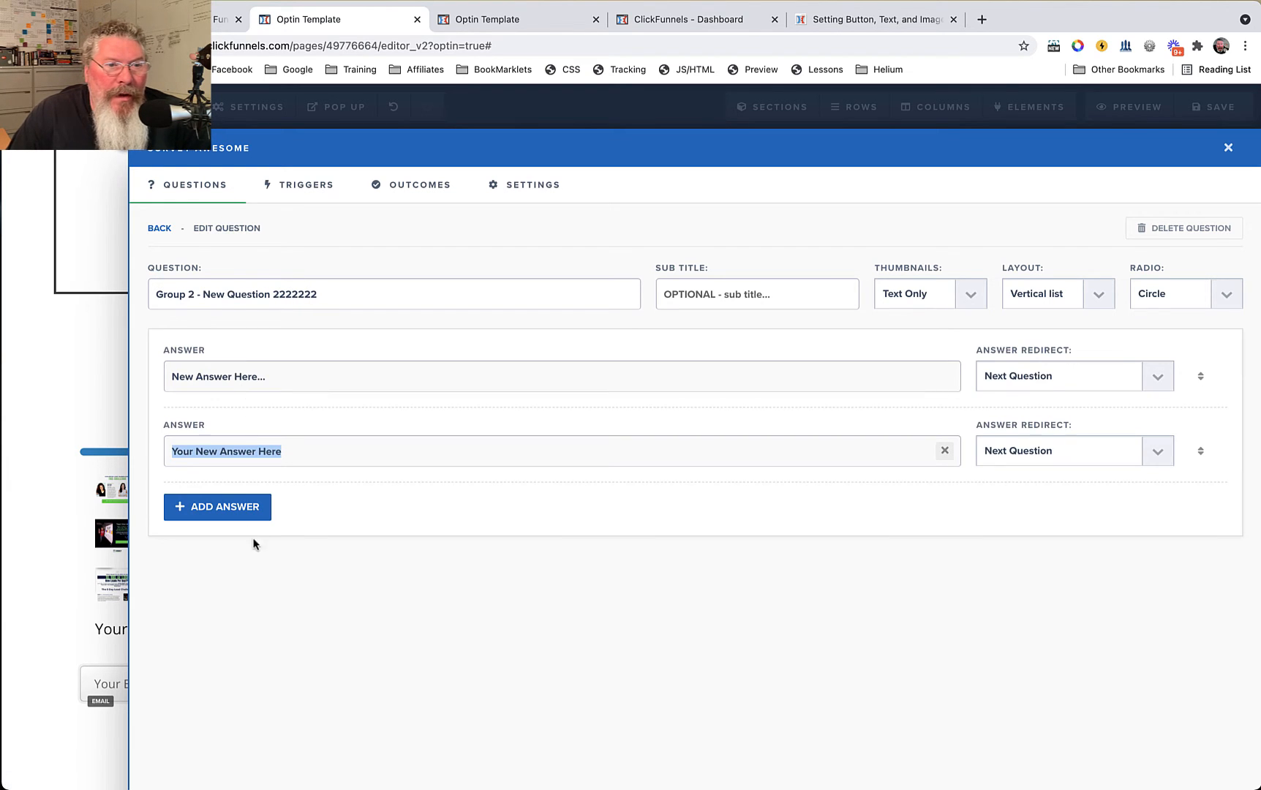
Step: Duplicate the first question in the second group and rename the copy "Group 2 - New Question 333333"
left_click(159, 228)
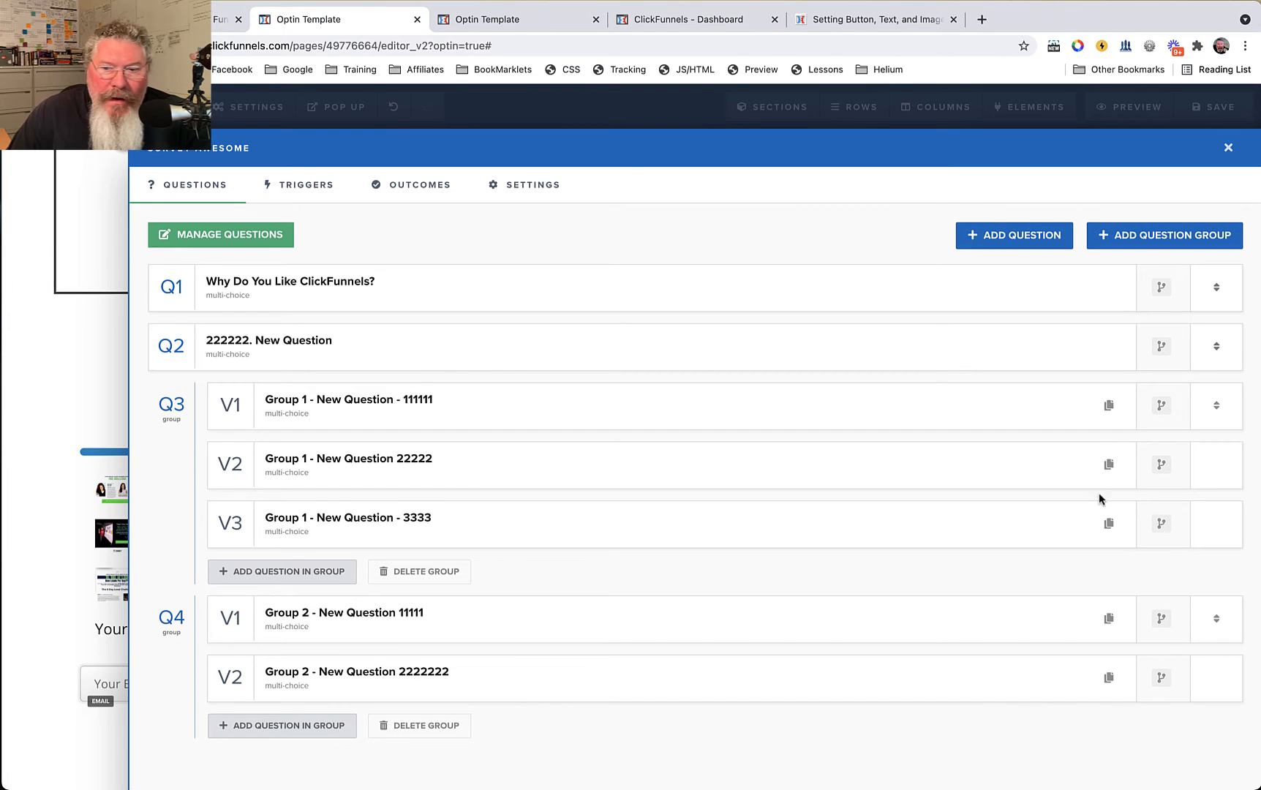
left_click(1105, 618)
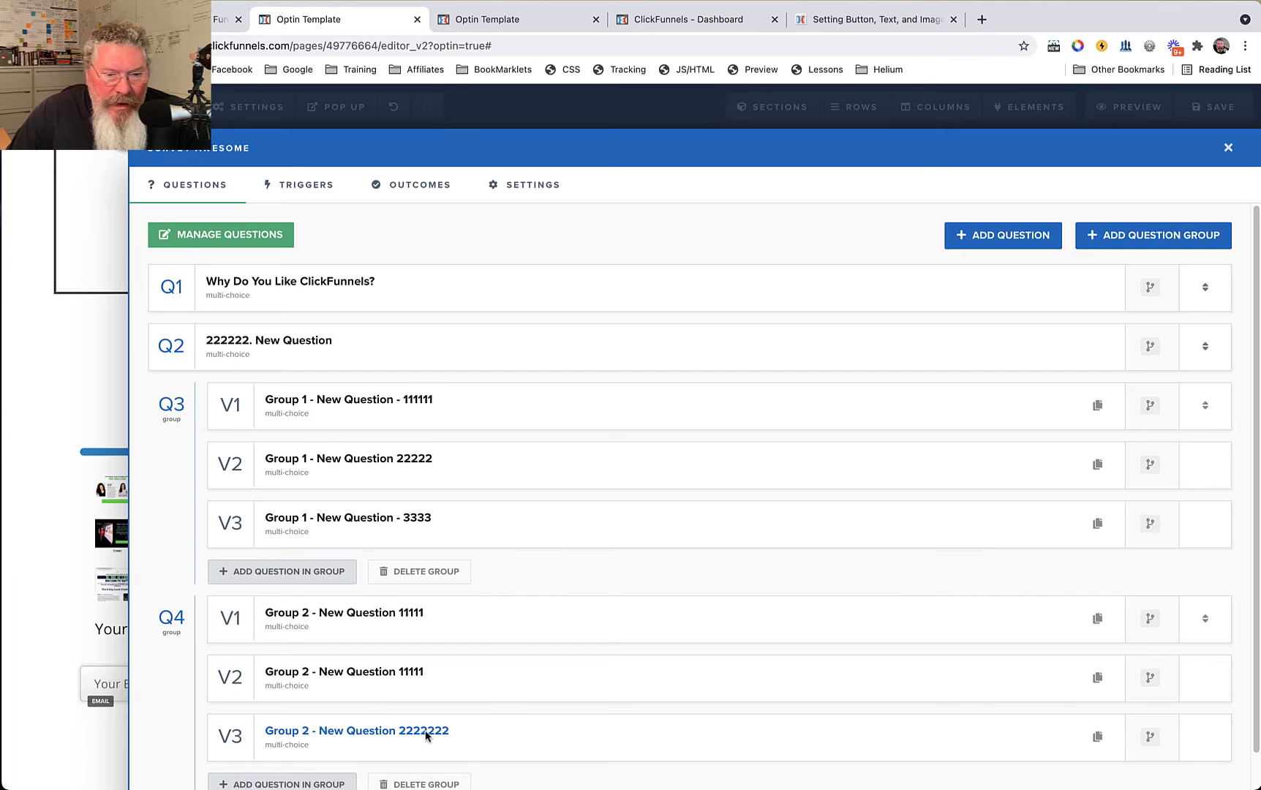
left_click(369, 671)
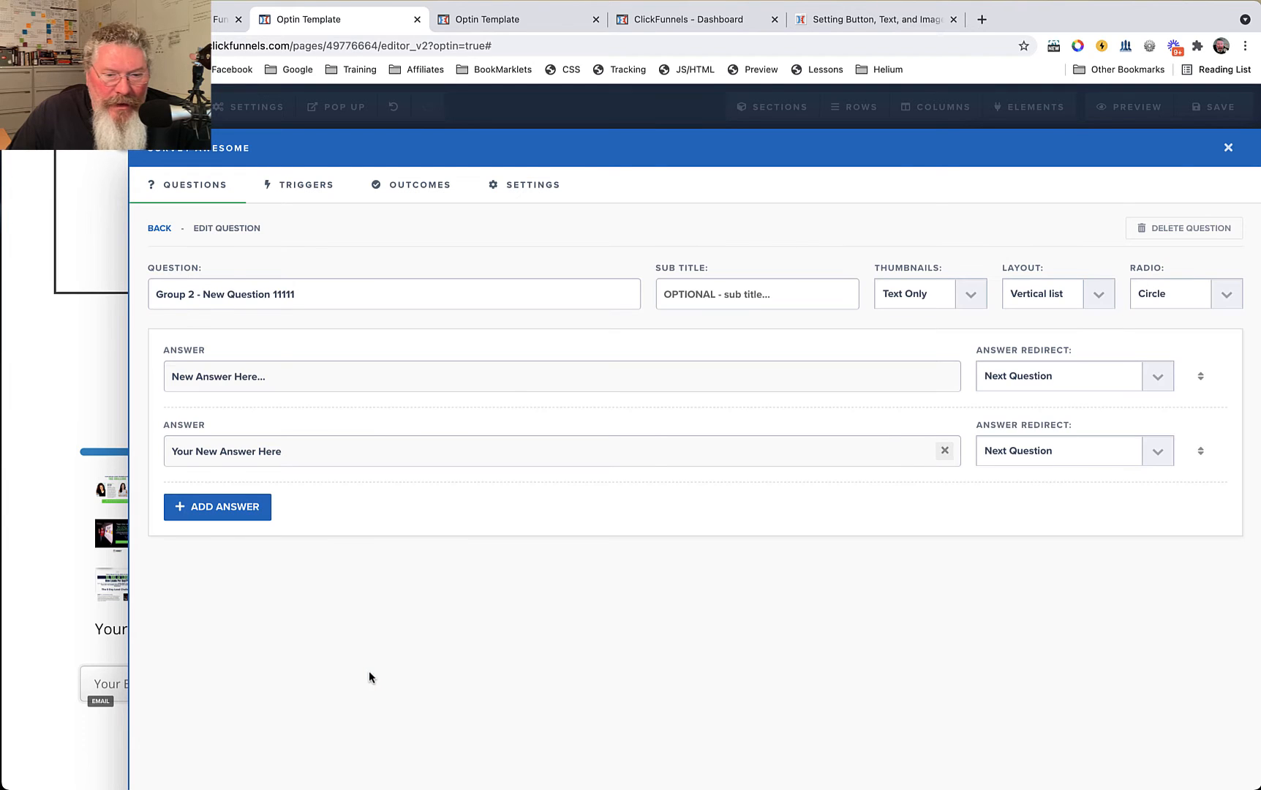
left_click_drag(275, 295, 292, 295)
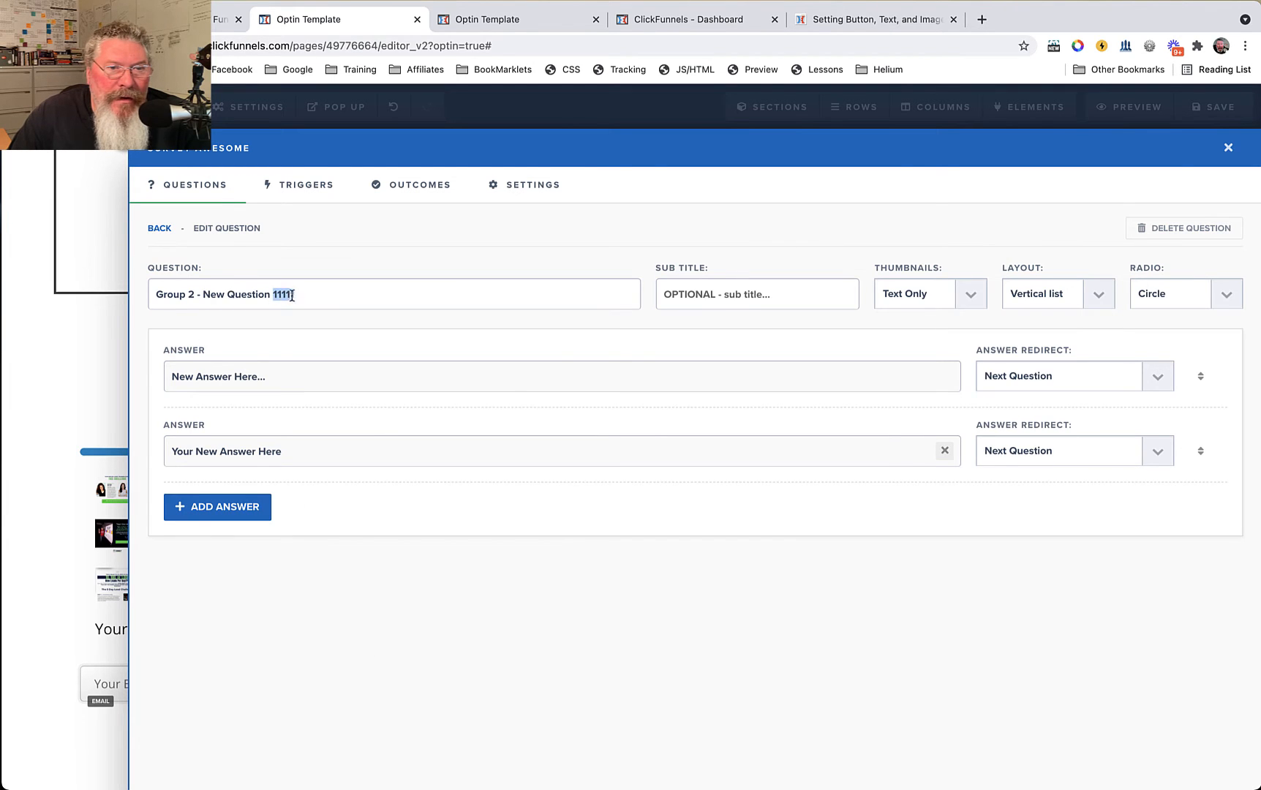
type("333333")
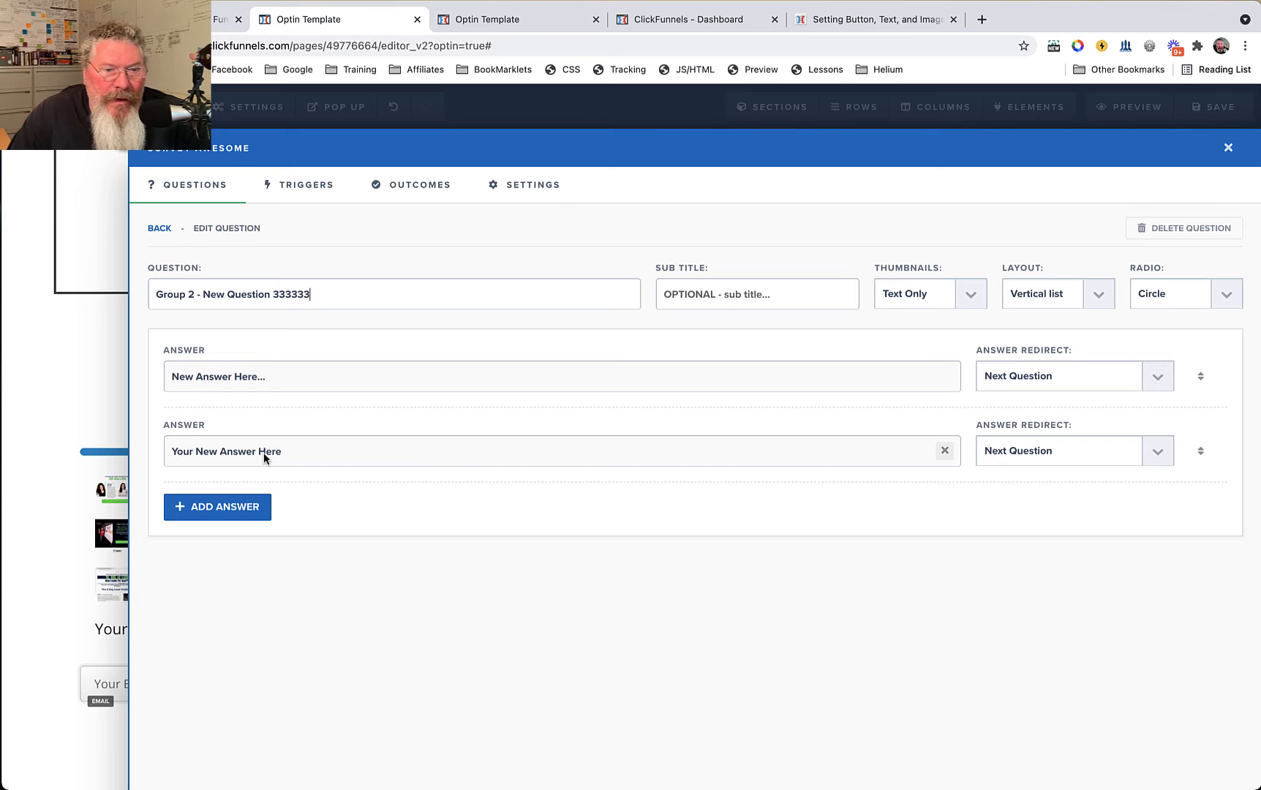
left_click(160, 228)
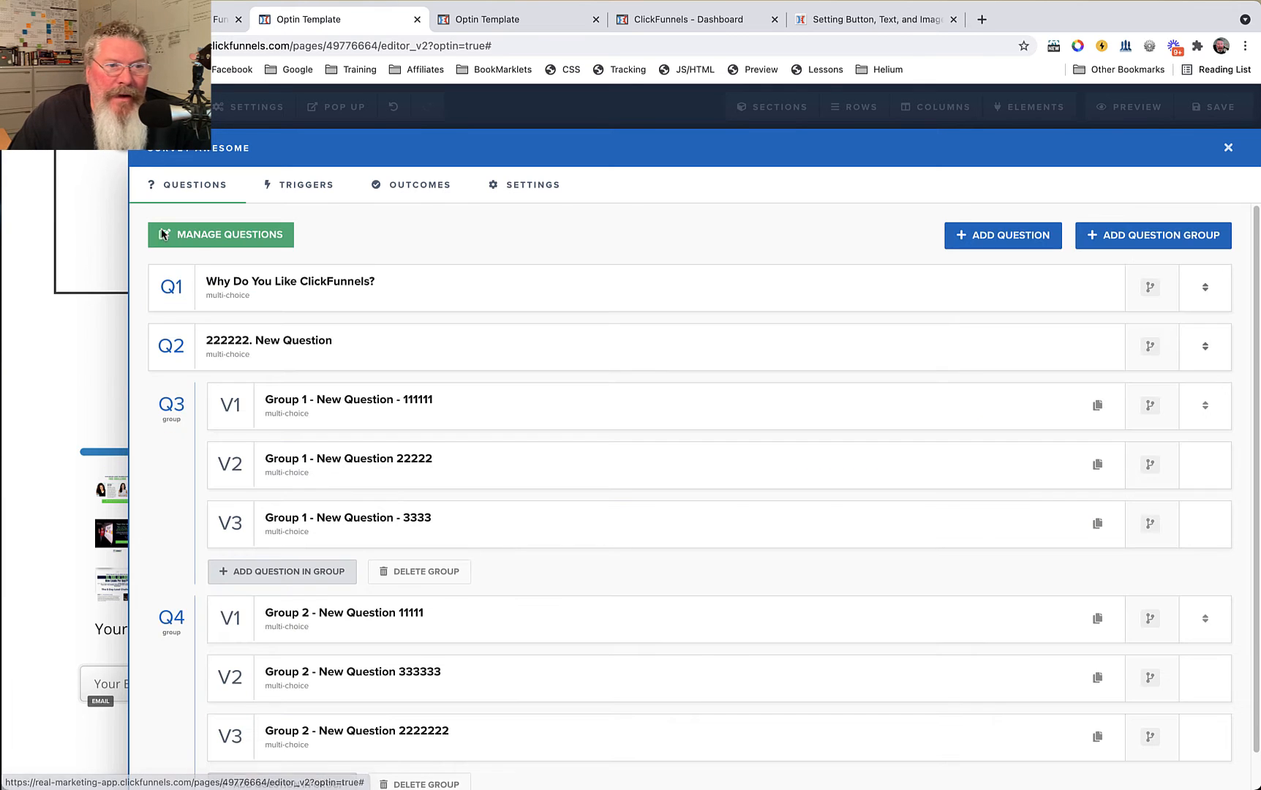
Step: Rename the second question in group 2 to "Group 2 - New Question 22222" and add a third answer to it
scroll(865, 619, "down", 2)
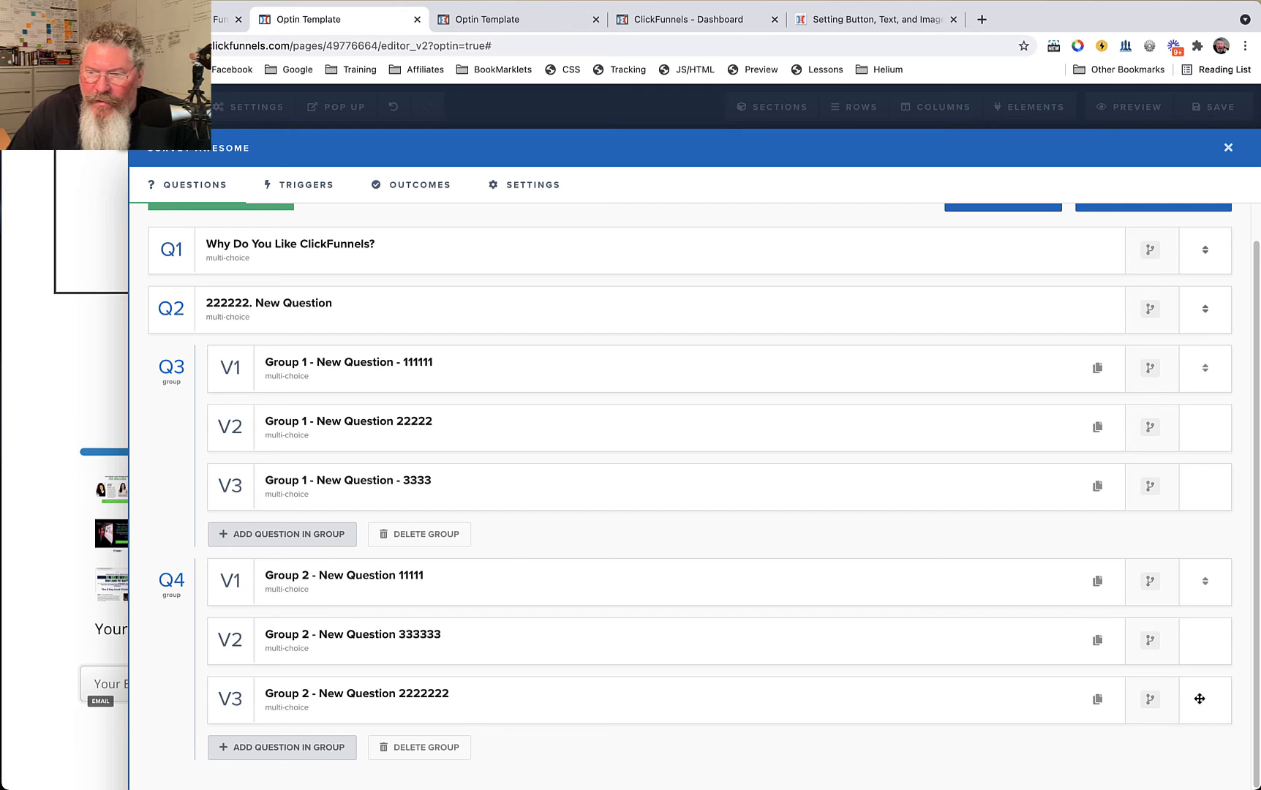
left_click_drag(1207, 661, 1206, 657)
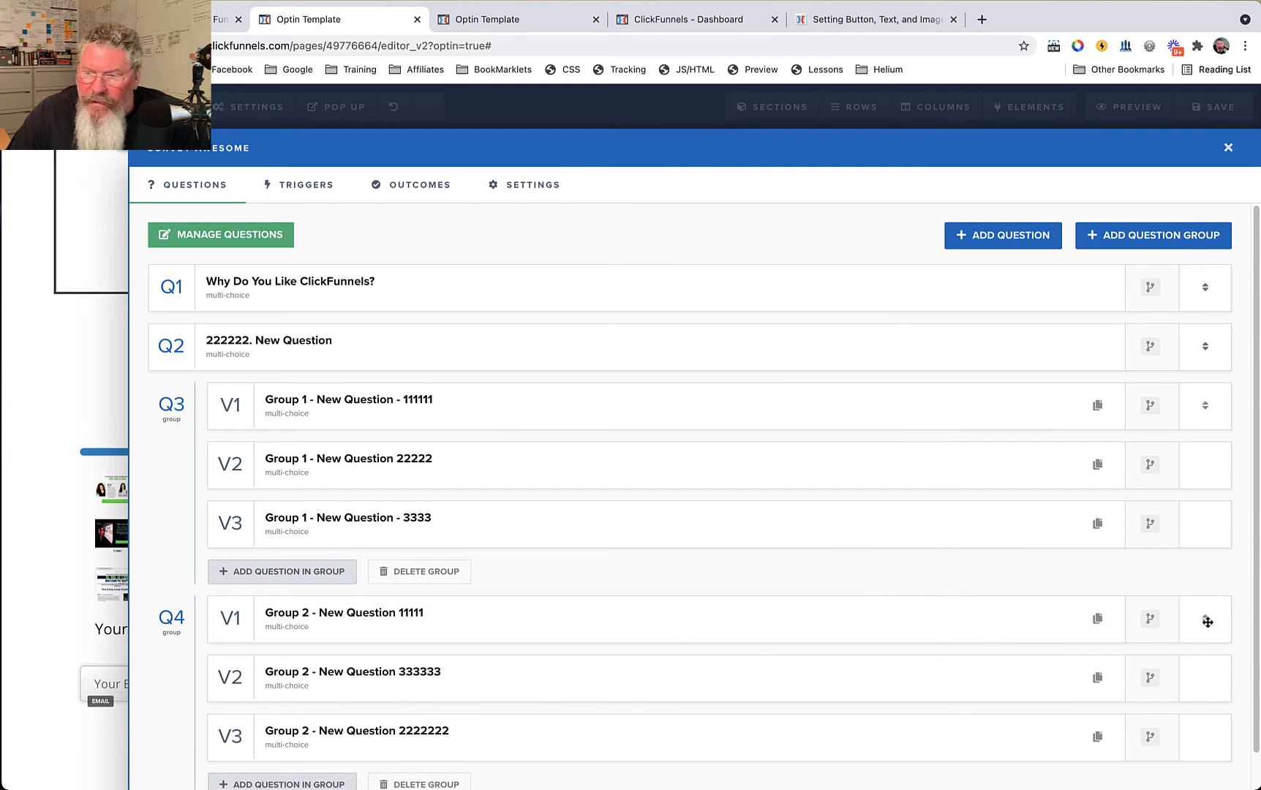
left_click(368, 671)
triple_click(324, 299)
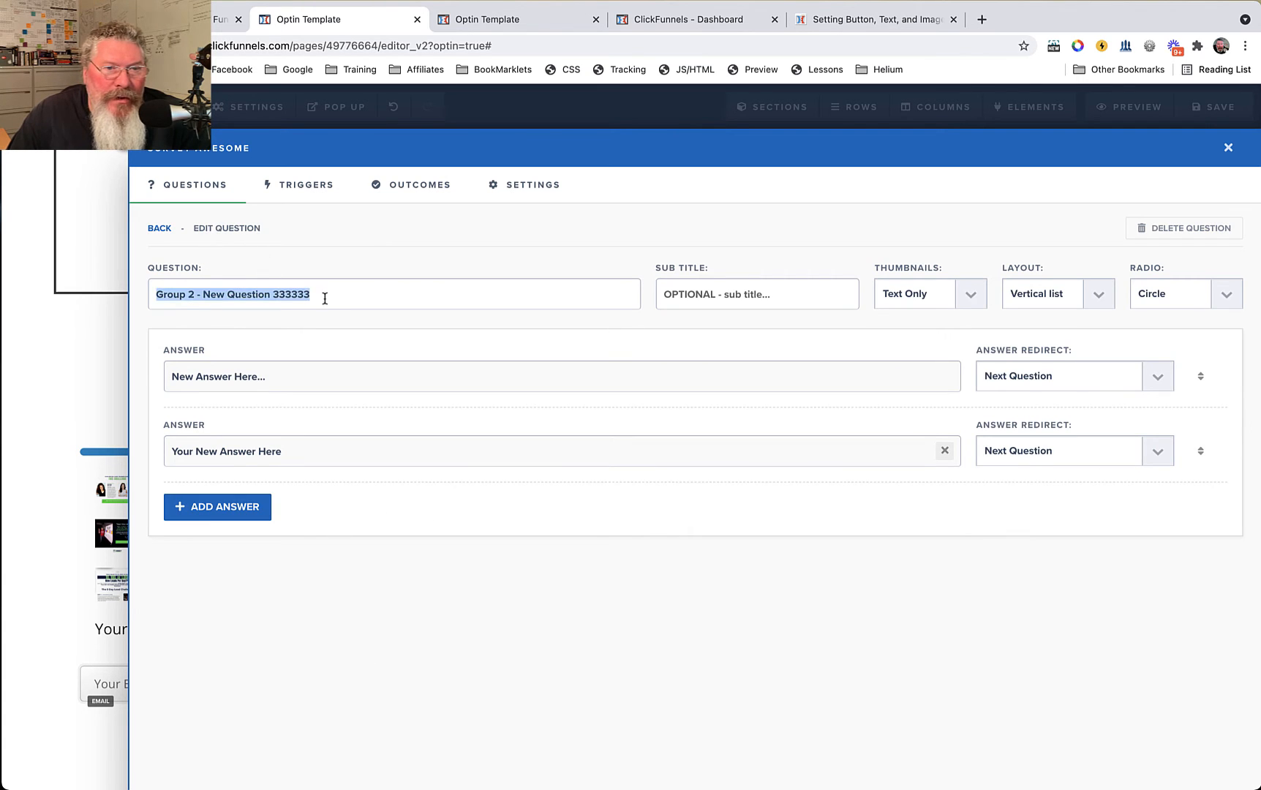
left_click(325, 299)
triple_click(278, 289)
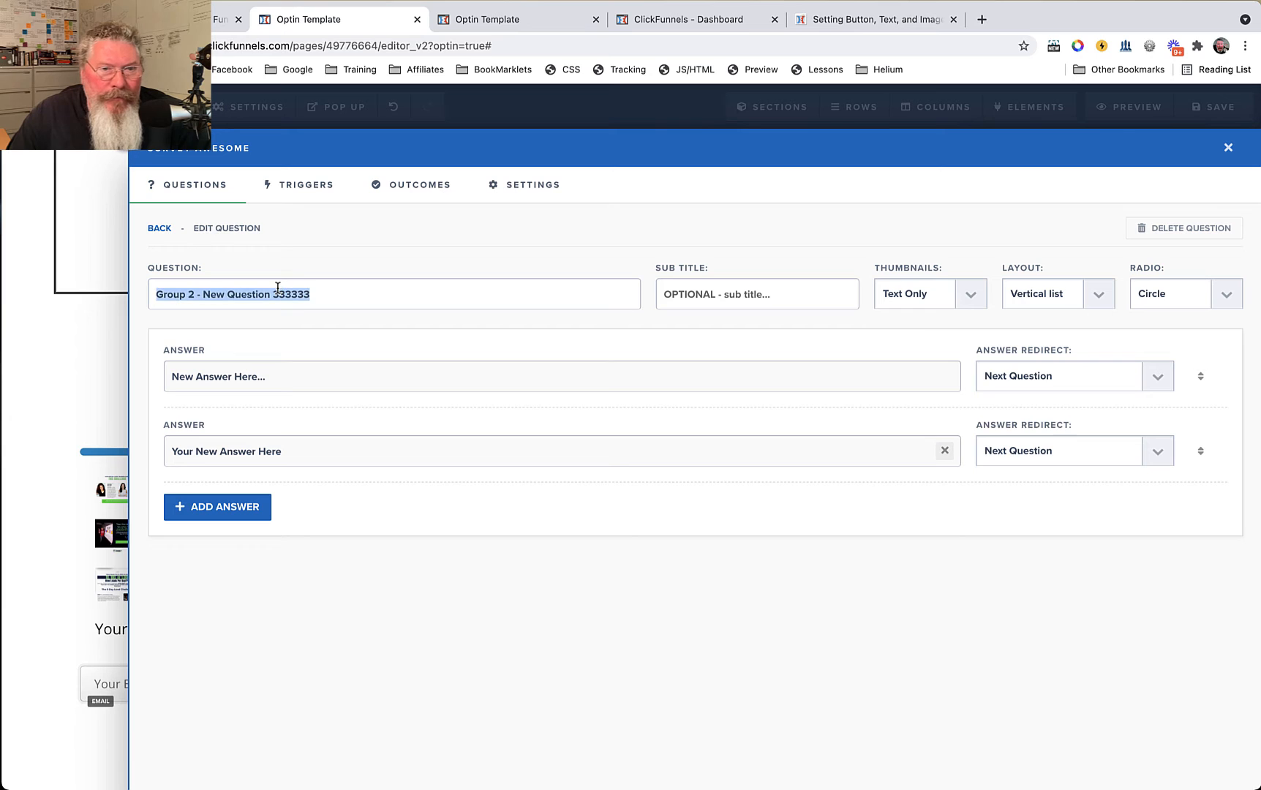
key("Right")
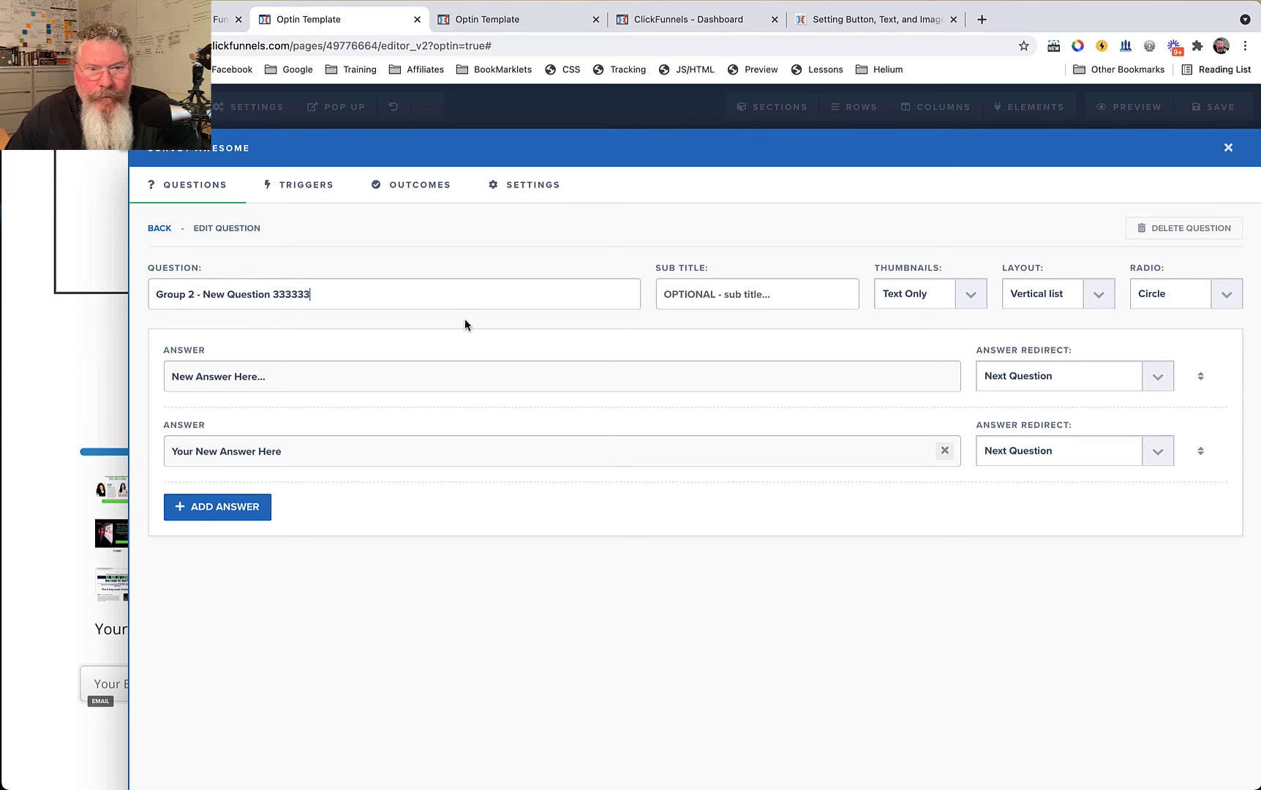
key("BackSpace")
key("BackSpace")
key("BackSpace")
key("BackSpace")
key("BackSpace")
key("BackSpace")
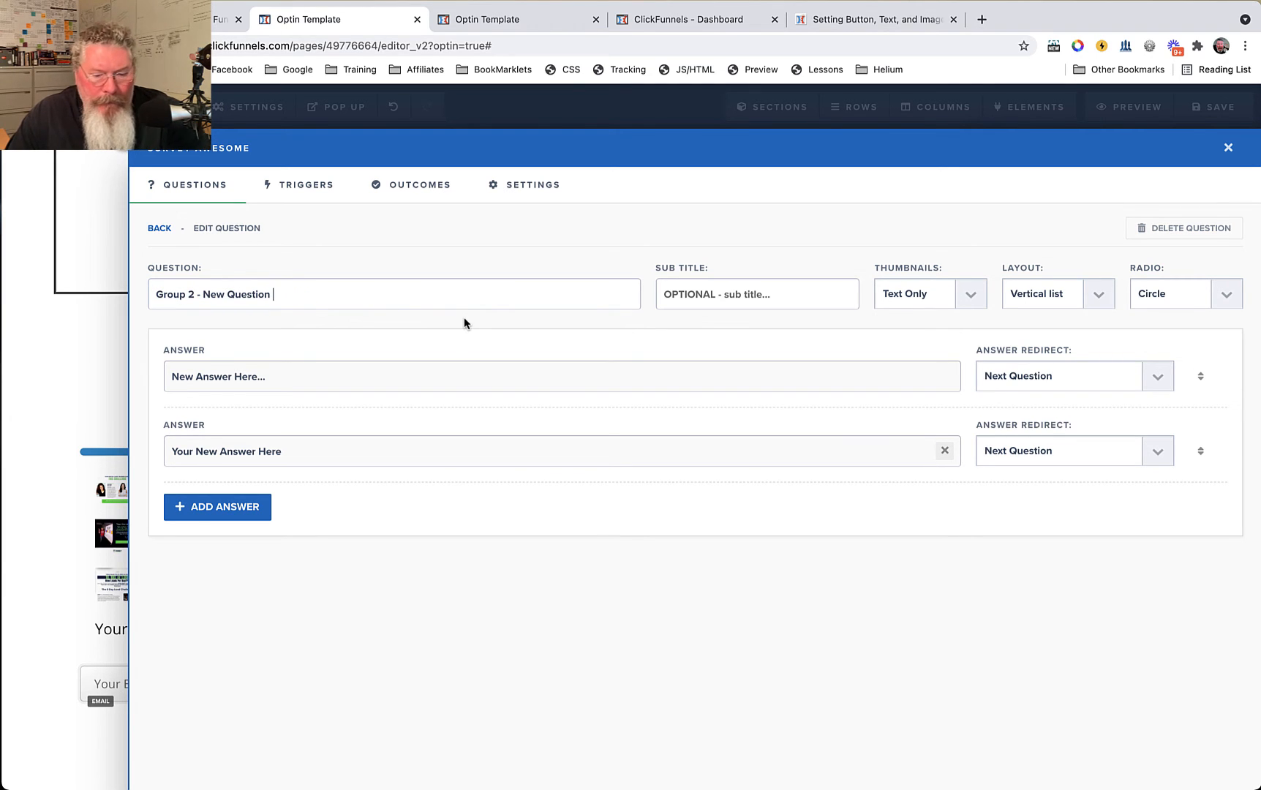
type("22222")
left_click(229, 508)
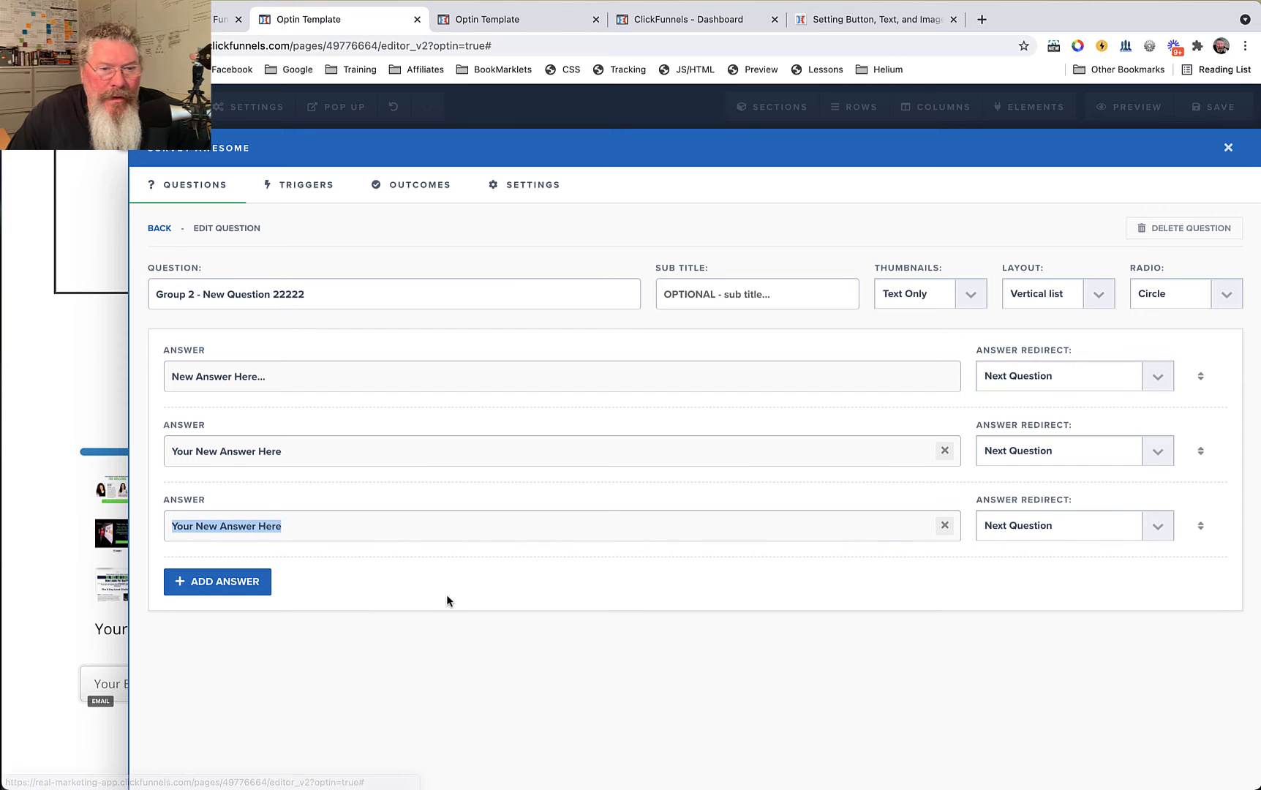
left_click(162, 230)
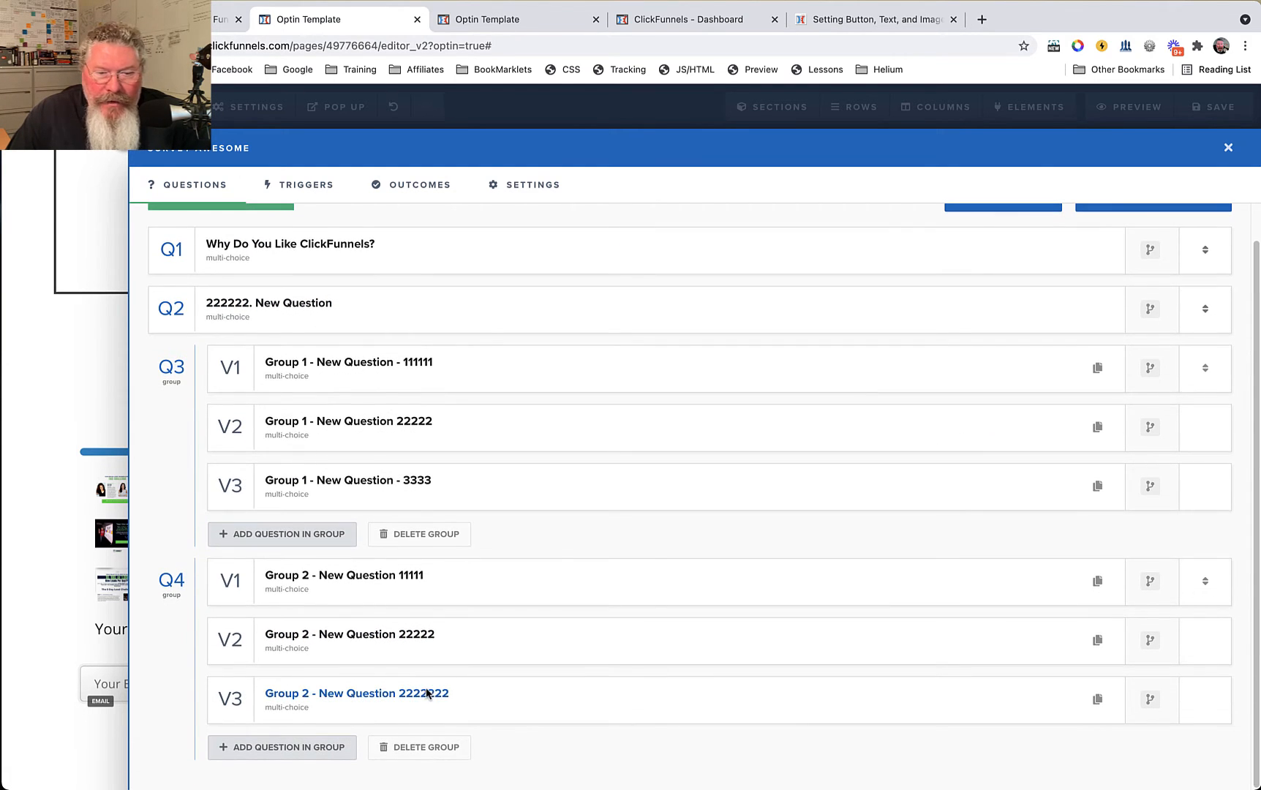
Step: Rename the third question in group 2 to "Group 2 - New Question 3333" and return to the question list
left_click(428, 690)
left_click(319, 282)
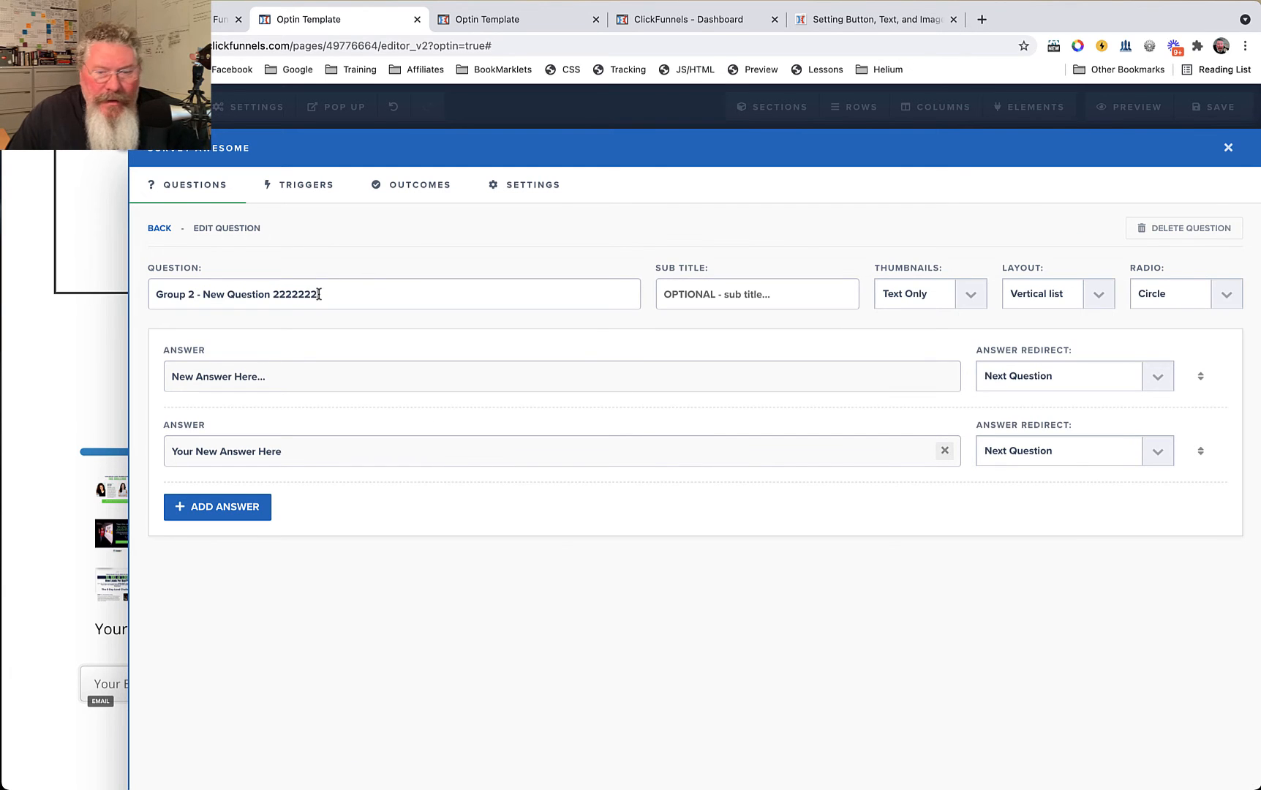
key("BackSpace")
key("BackSpace")
key("BackSpace")
key("BackSpace")
key("BackSpace")
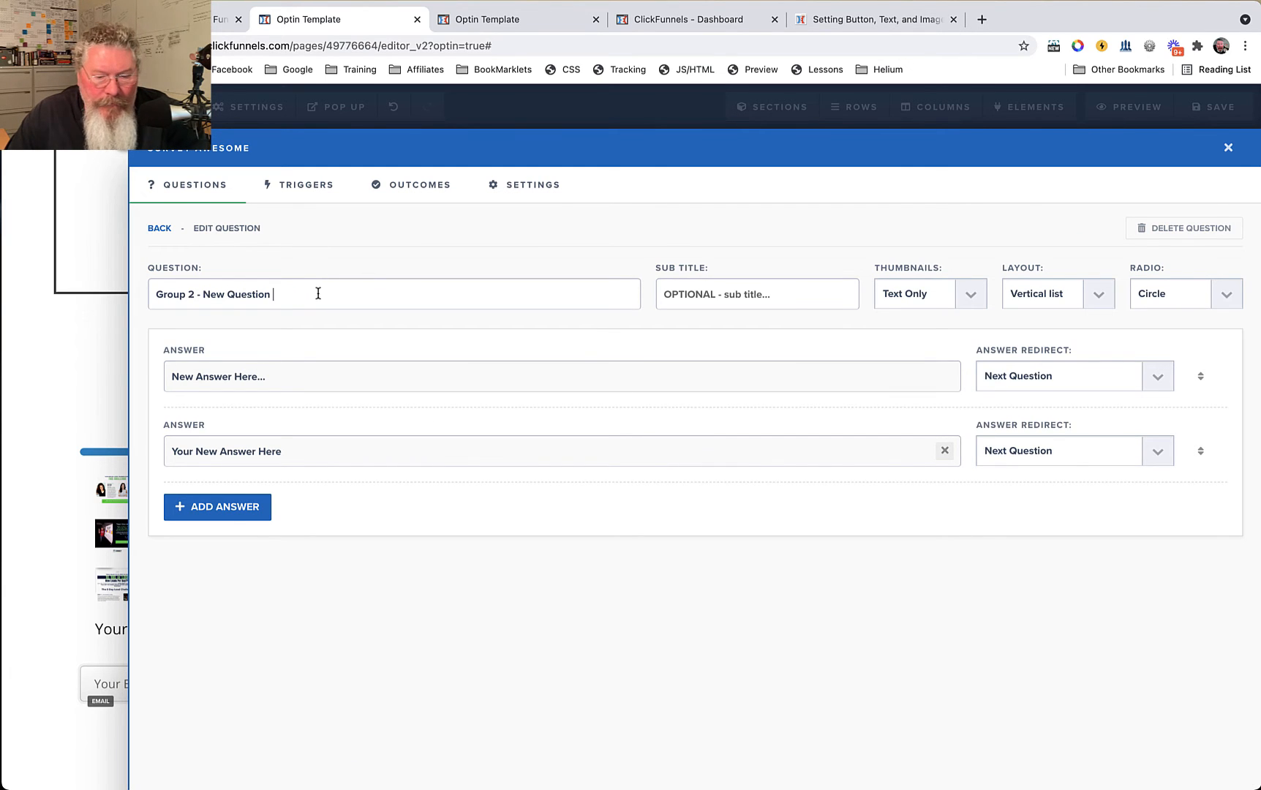
type("3333")
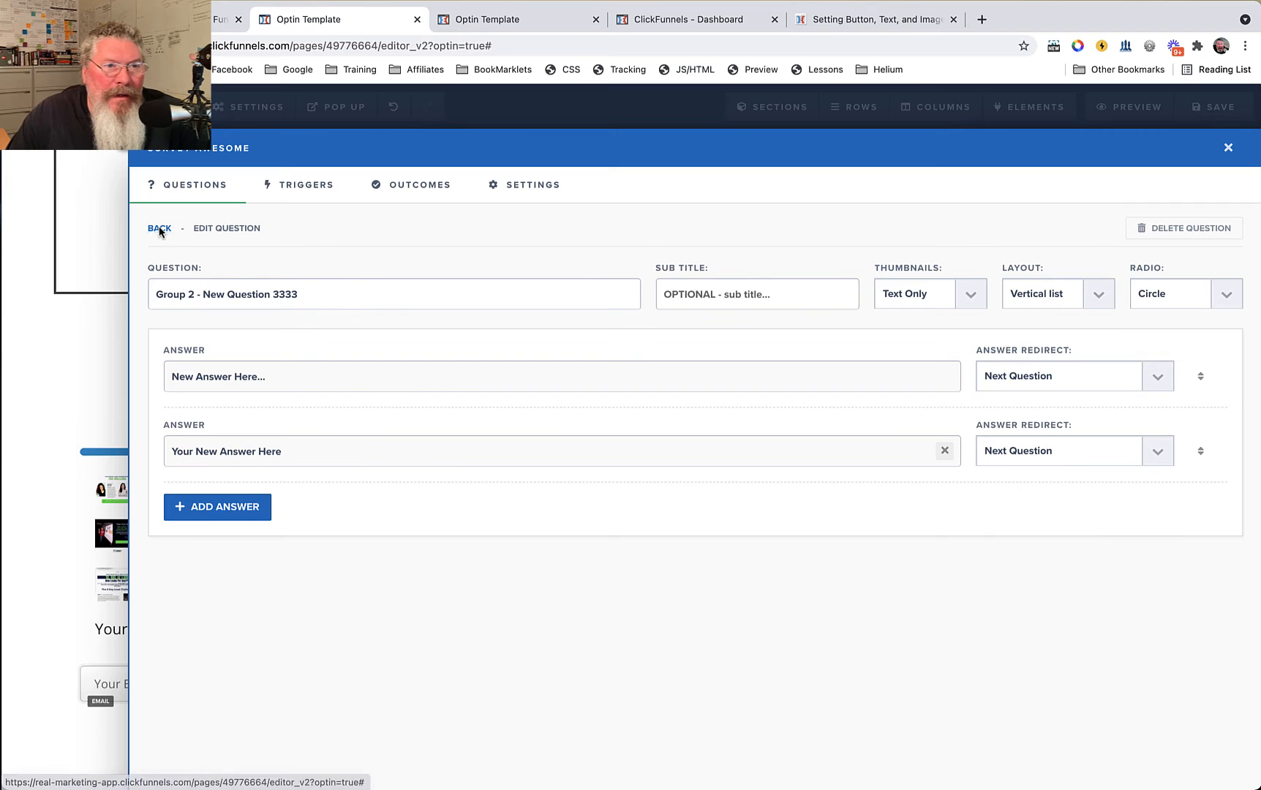
left_click(164, 232)
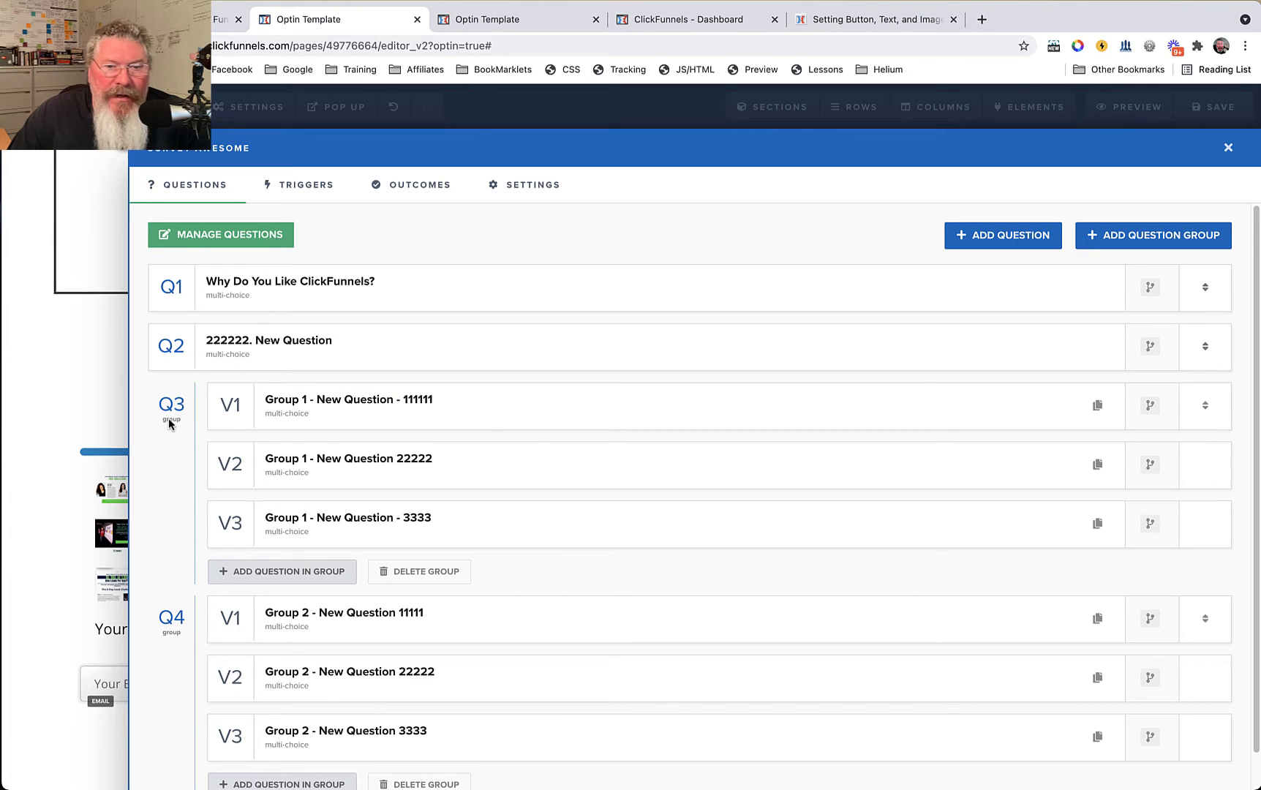
Step: Redirect the three answers of "Group 1 - New Question - 111111" to group 2's questions 11111, 22222 and 3333 respectively
left_click(370, 401)
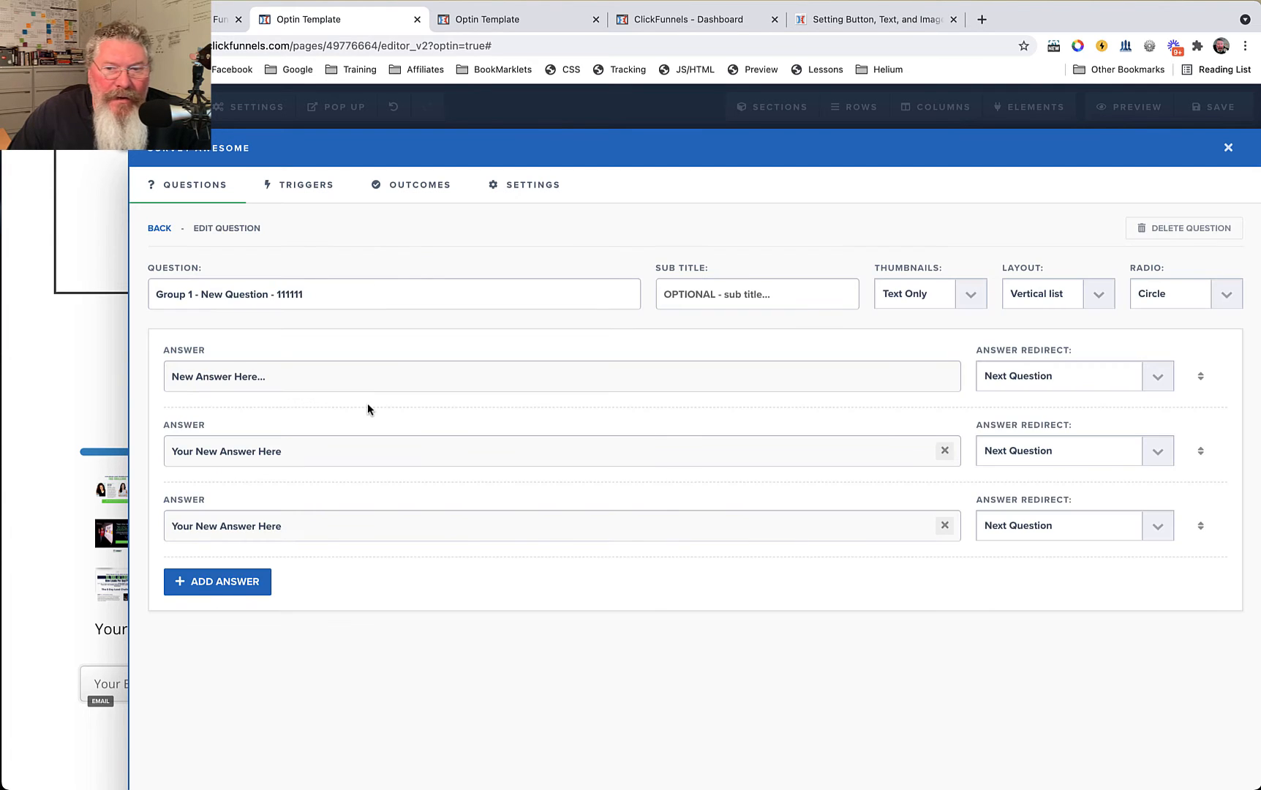
left_click(1021, 380)
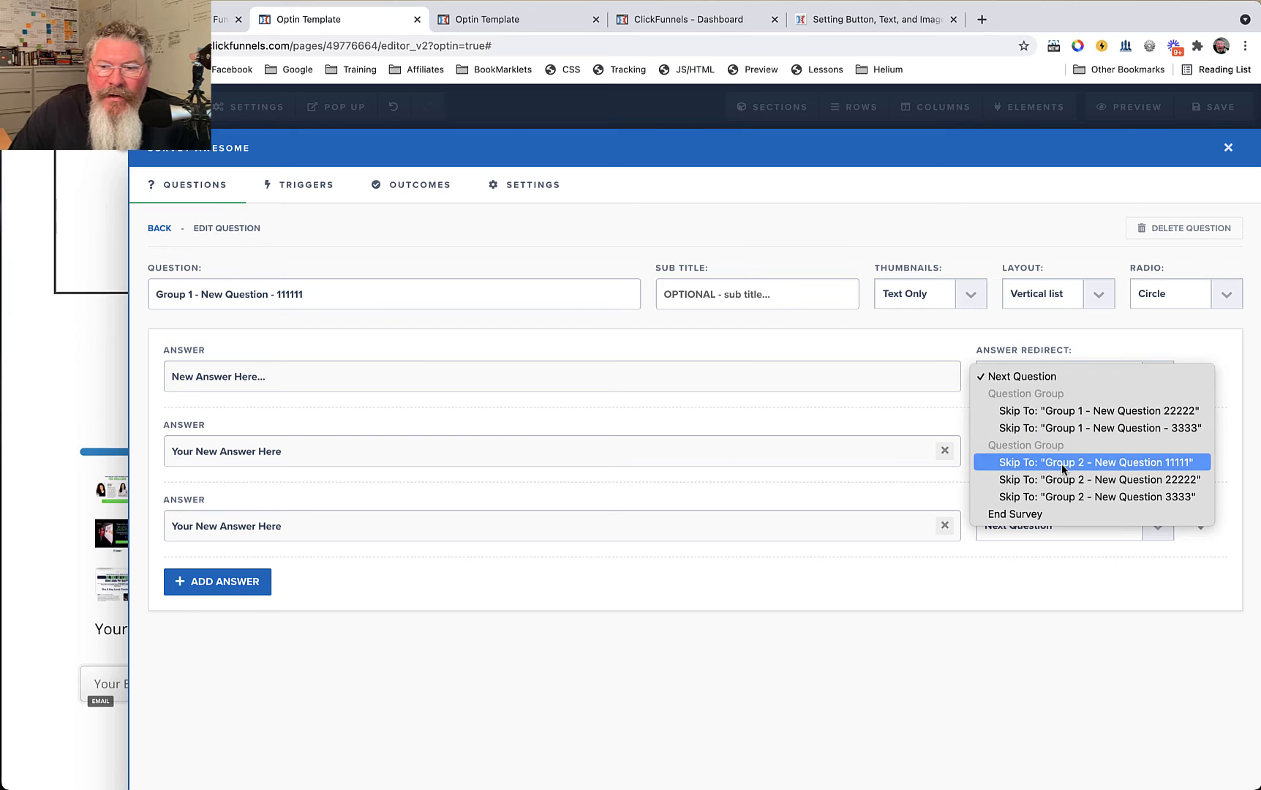
left_click(1107, 466)
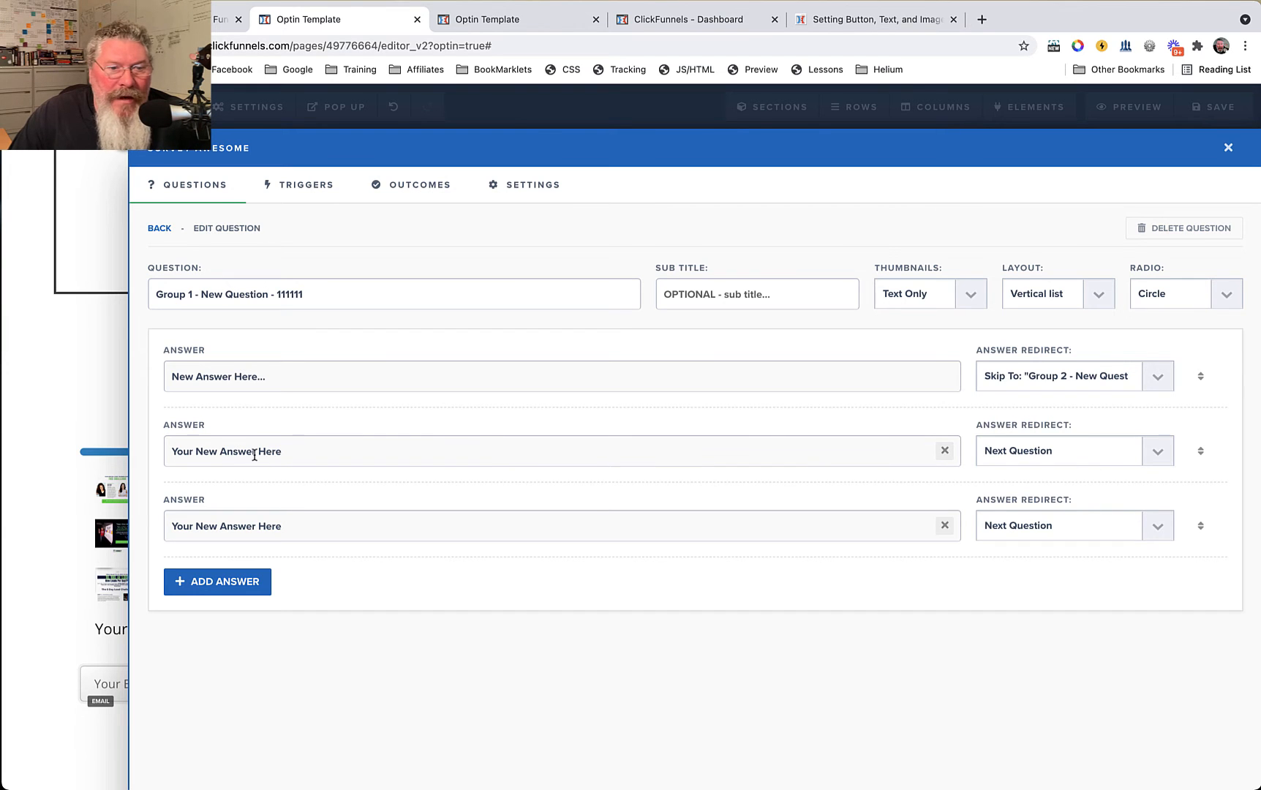
left_click(1029, 447)
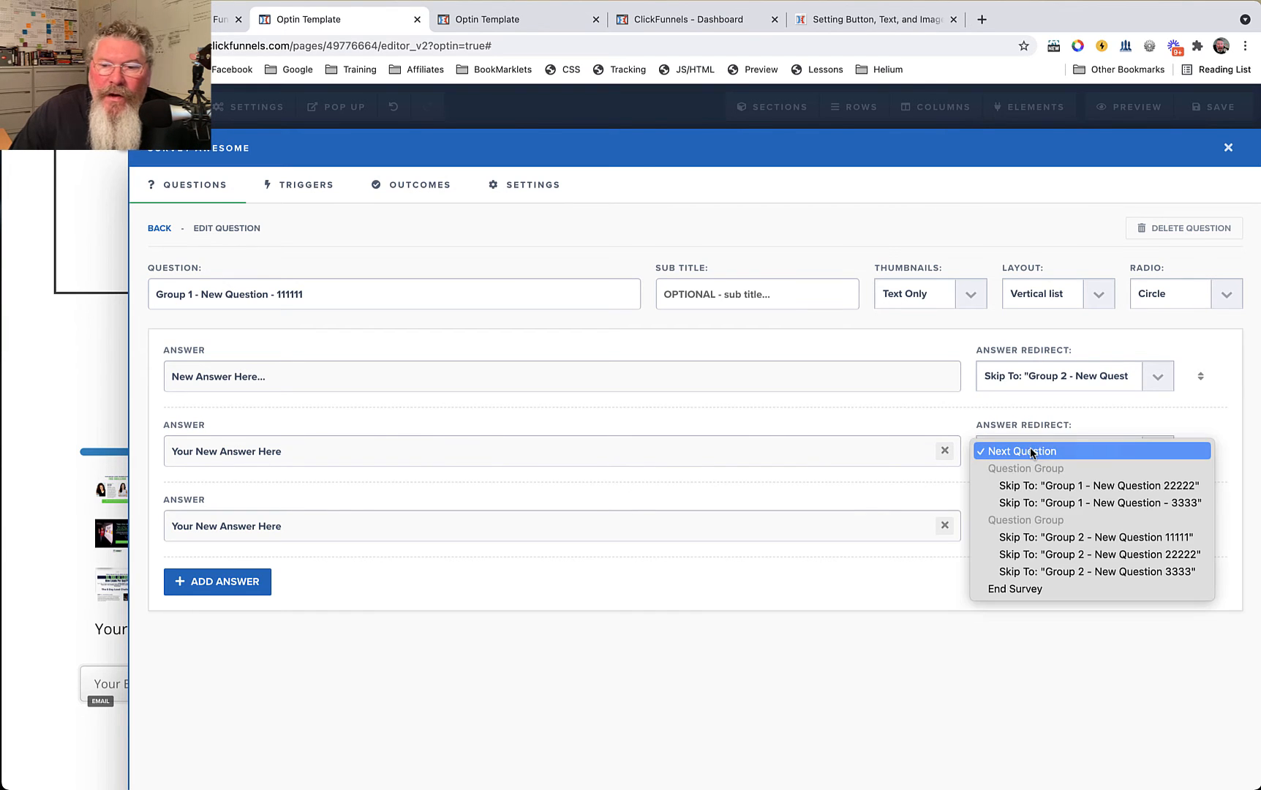
left_click(1063, 555)
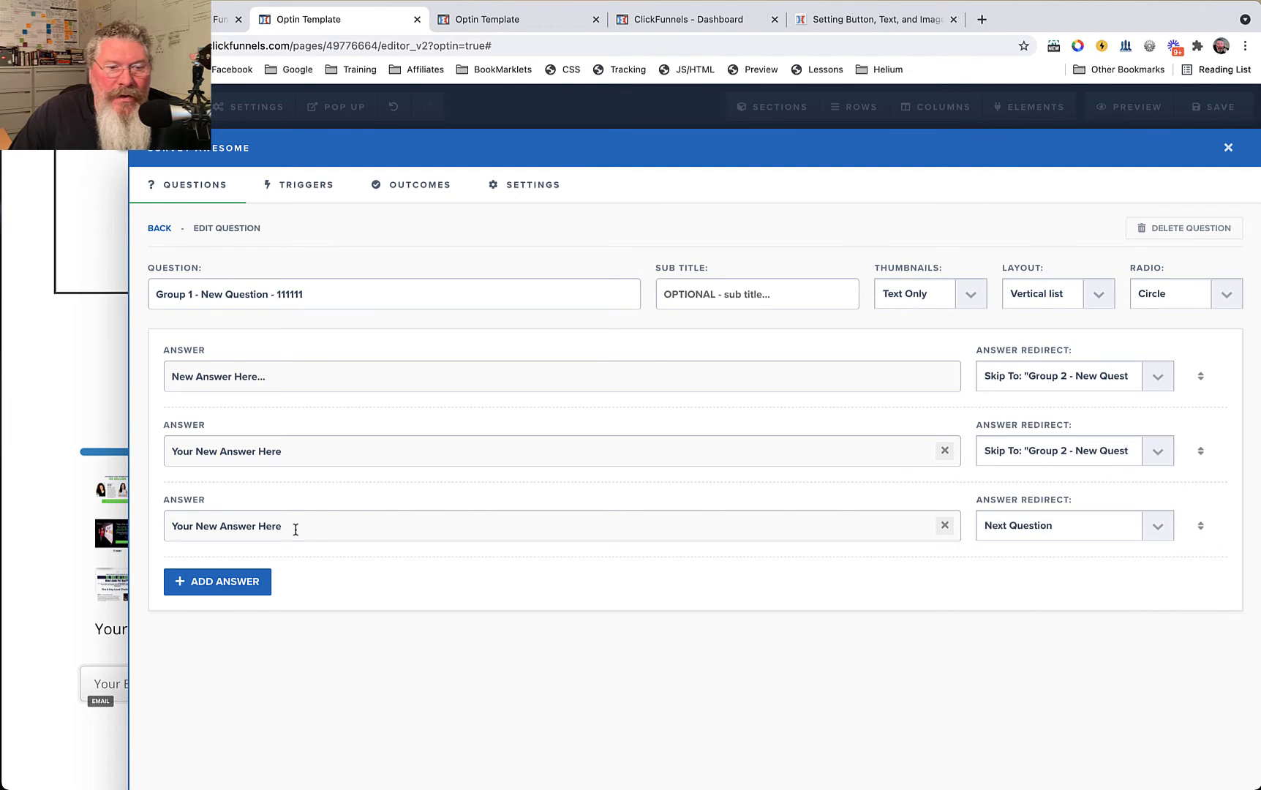
left_click(1033, 528)
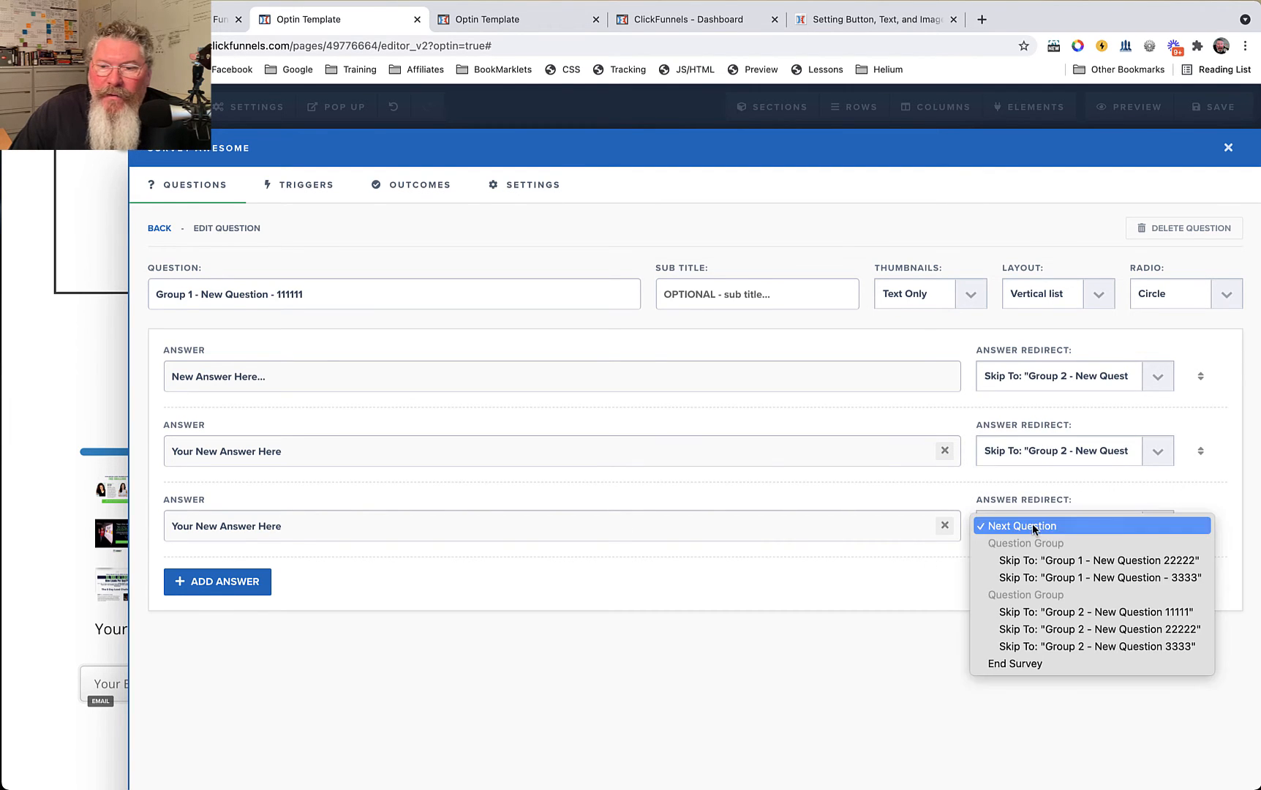
left_click(1064, 647)
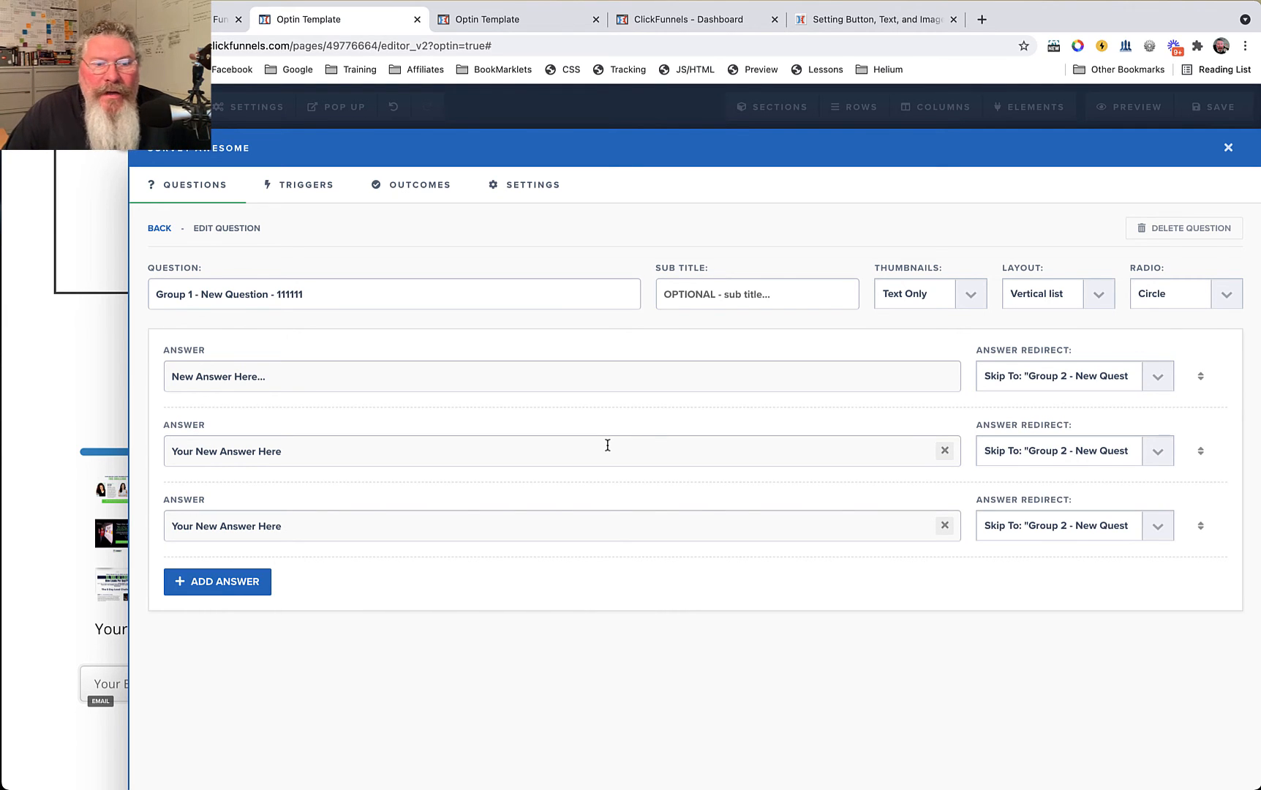
left_click(158, 228)
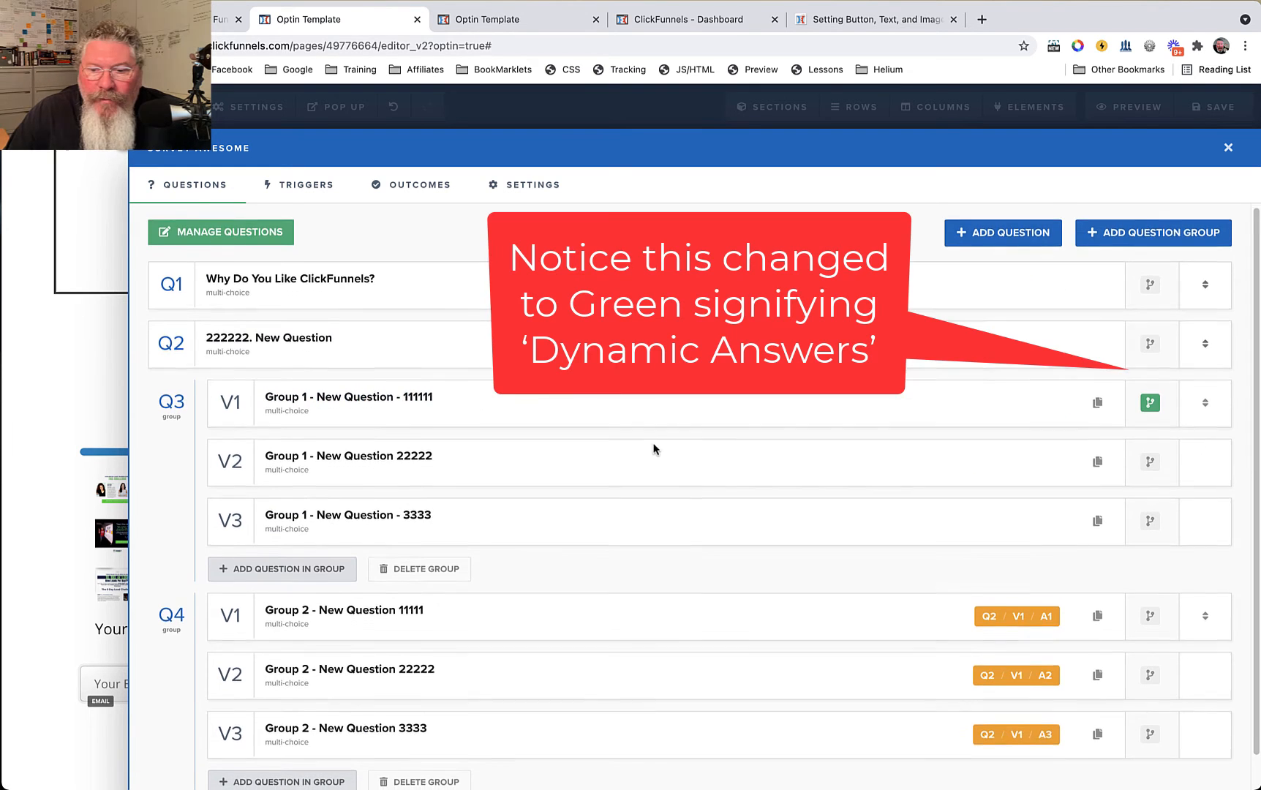
Step: Examine the redirect labels on the group 2 questions and compare them with the first answer's redirect in the first group 1 question
scroll(653, 446, "down", 1)
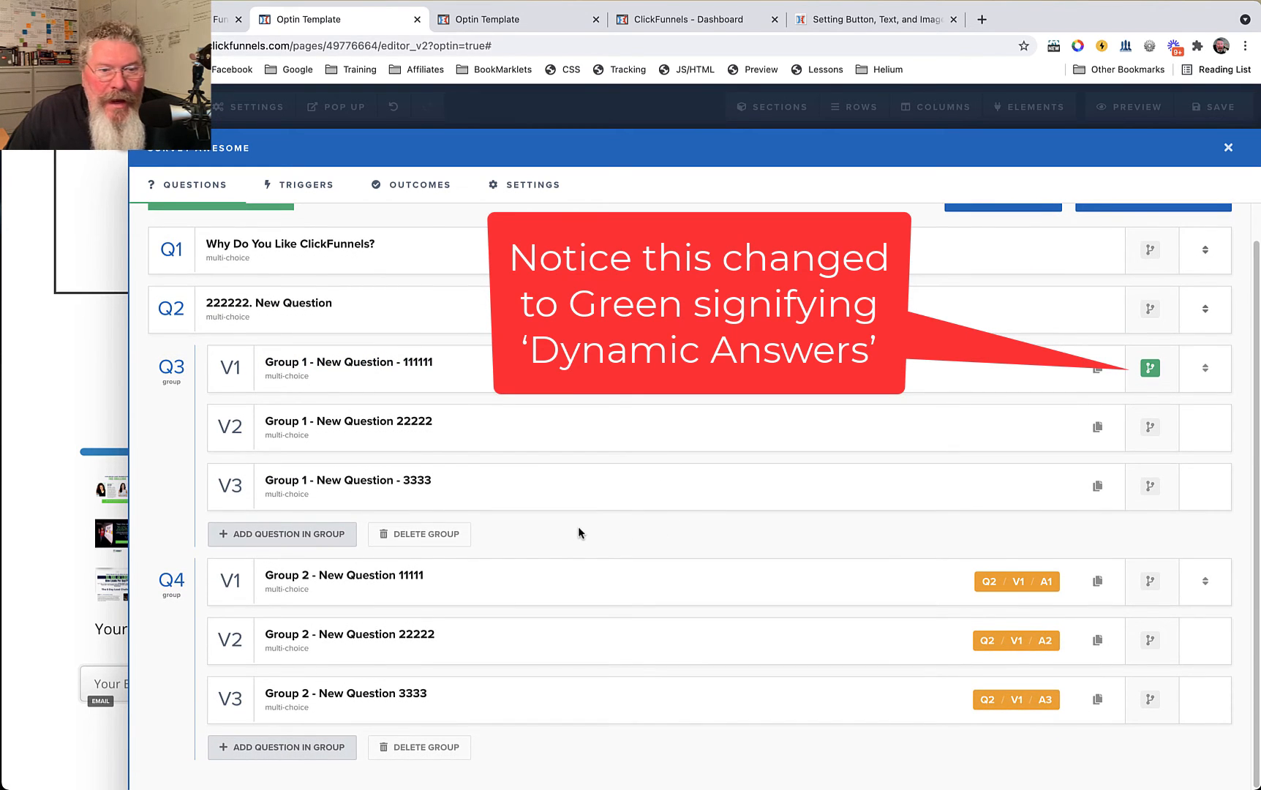
mouse_move(989, 585)
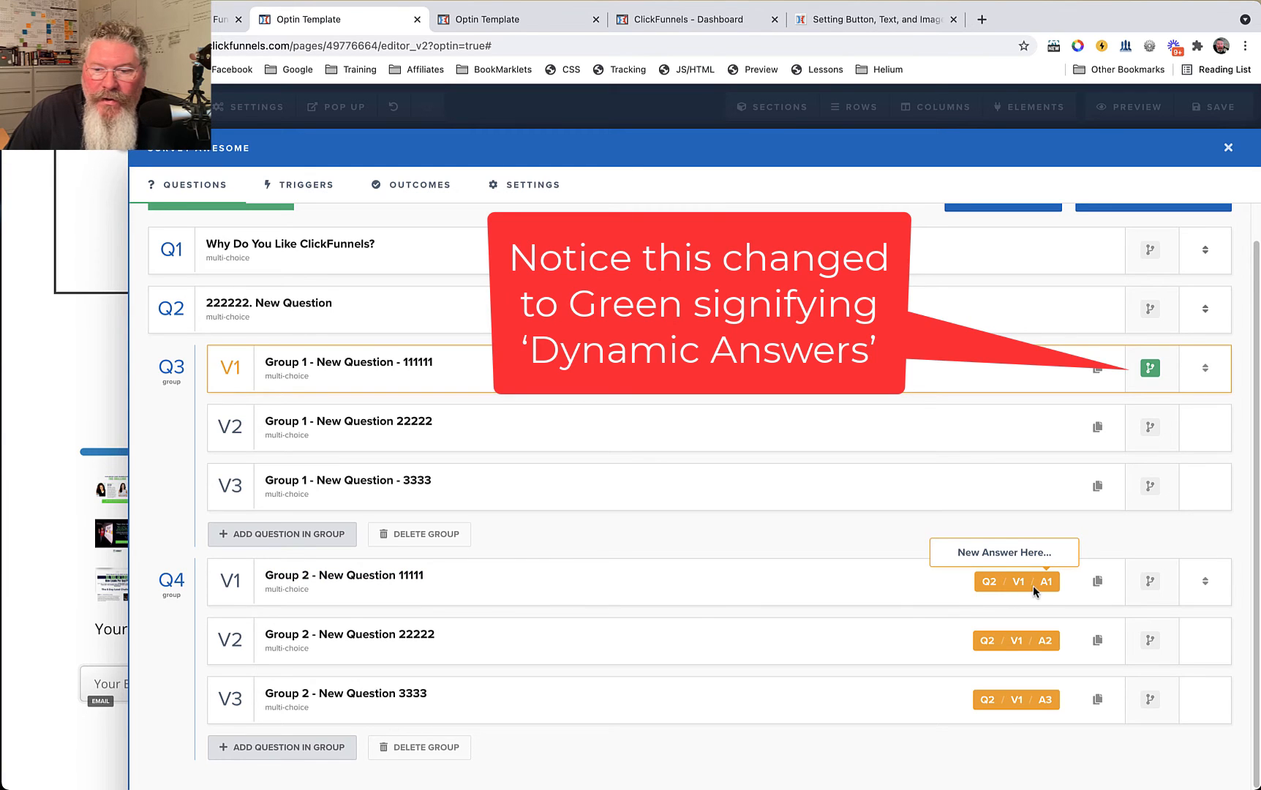
mouse_move(986, 651)
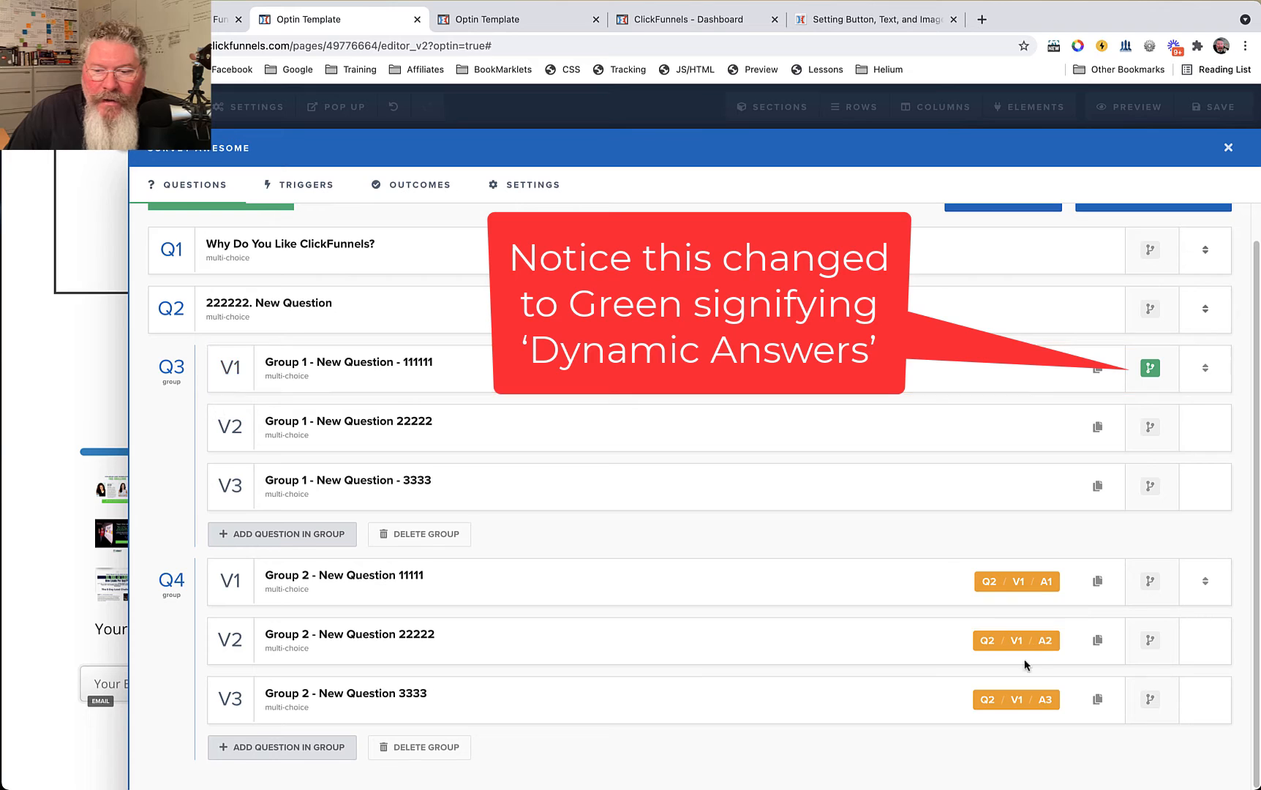
scroll(988, 695, "up", 1)
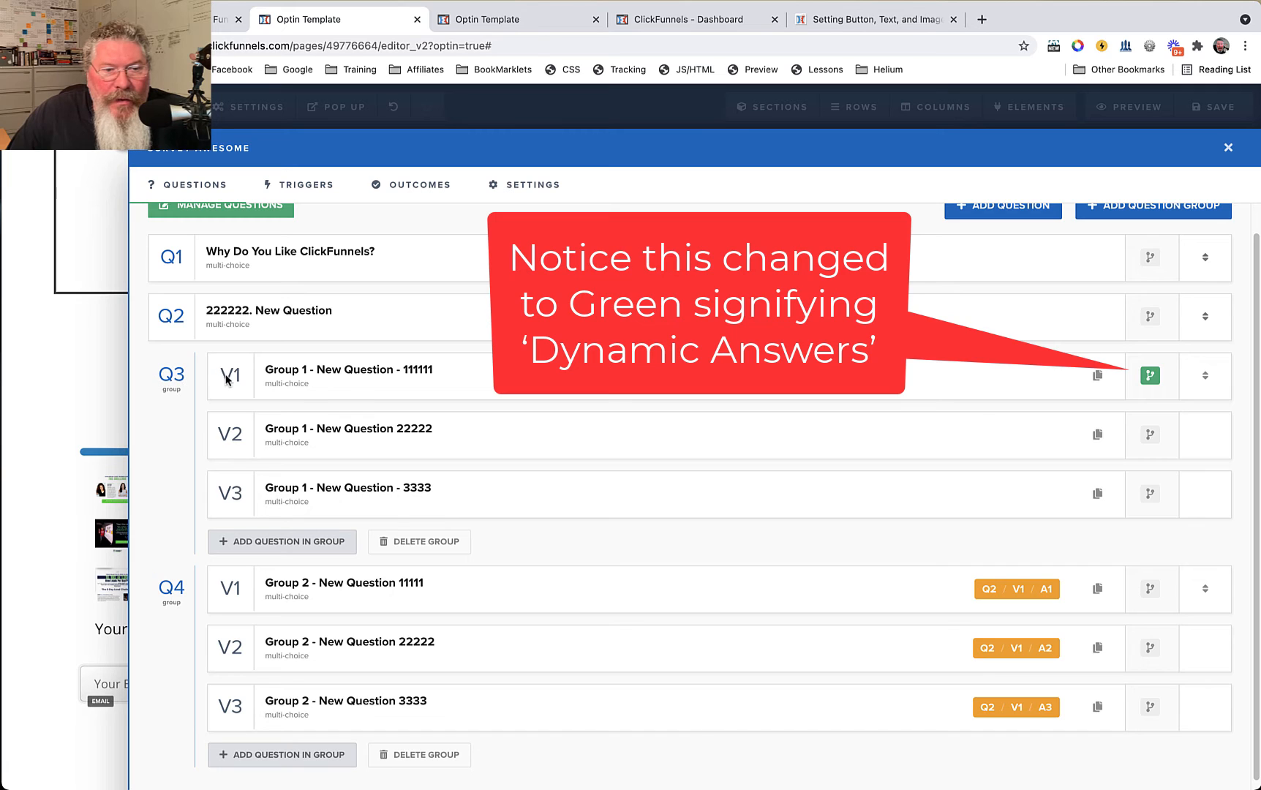
left_click(358, 372)
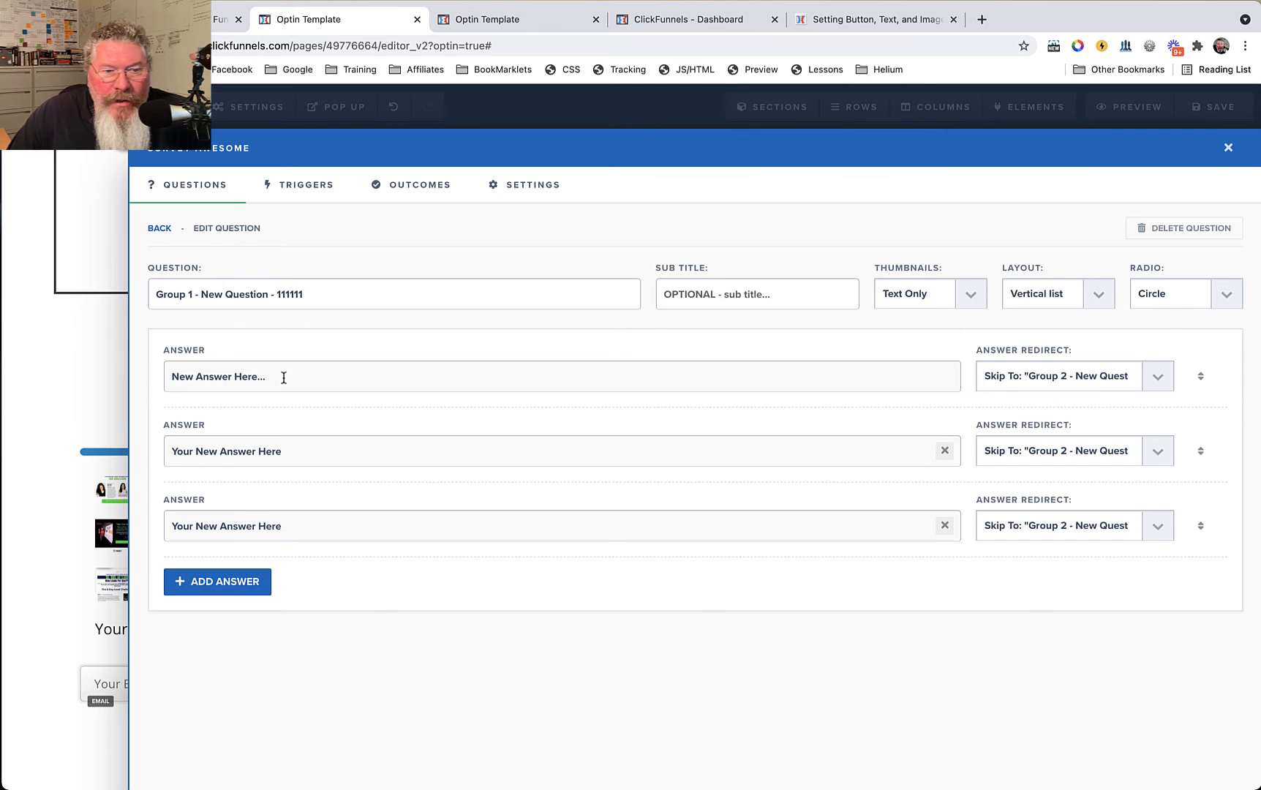
left_click(1076, 377)
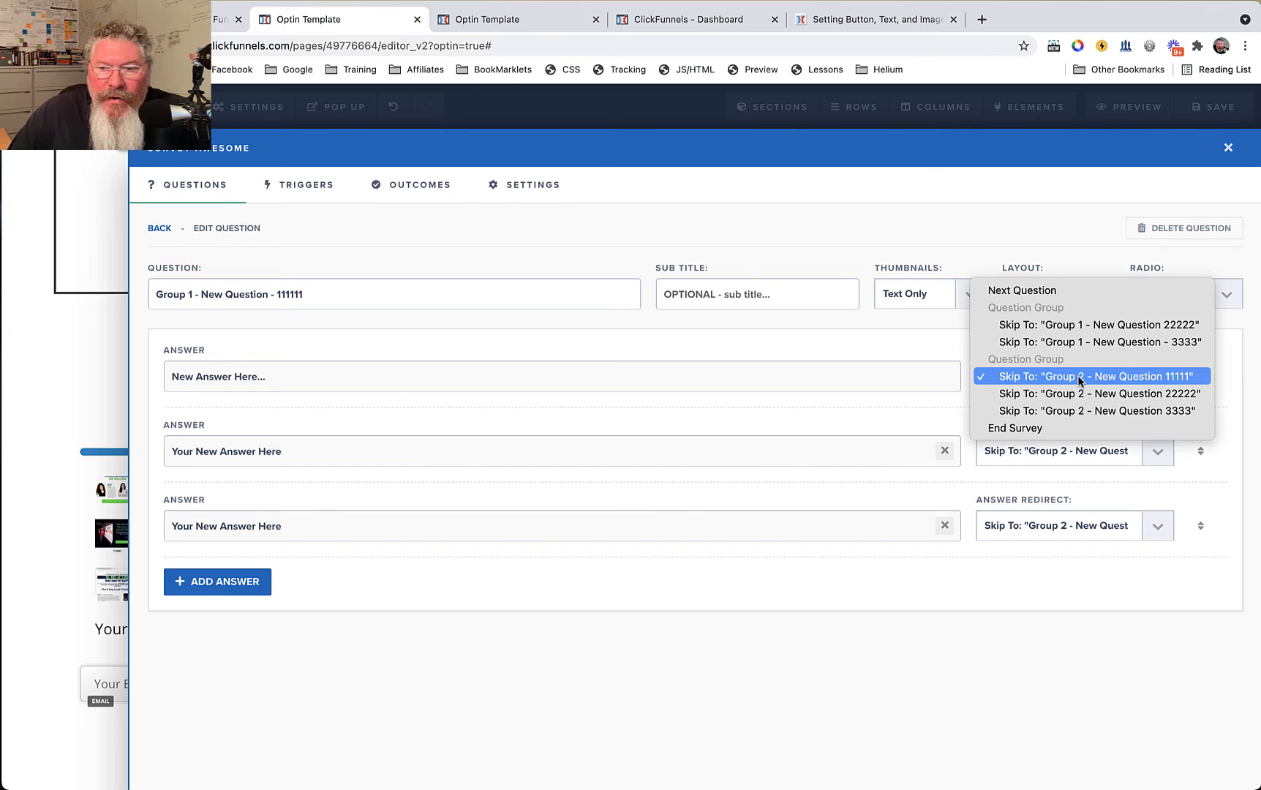
left_click(871, 380)
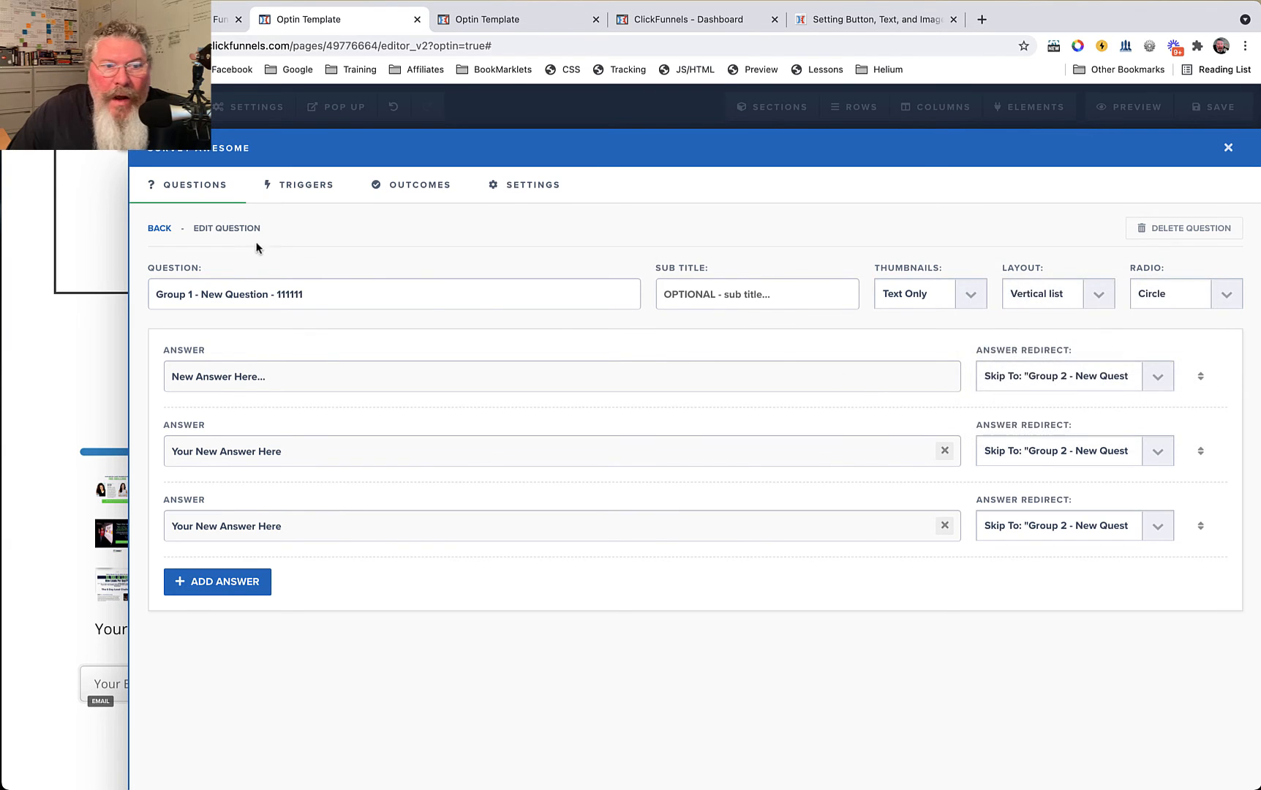
left_click(159, 227)
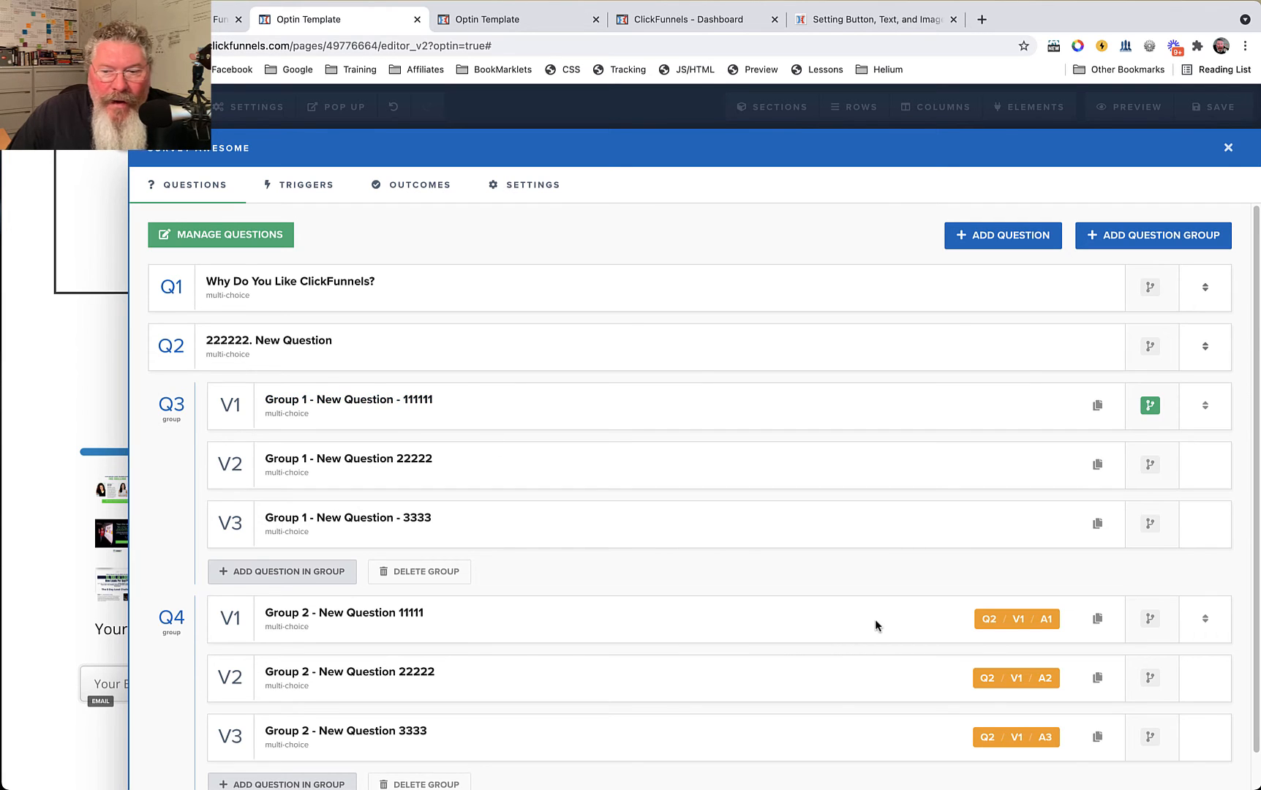
mouse_move(1021, 622)
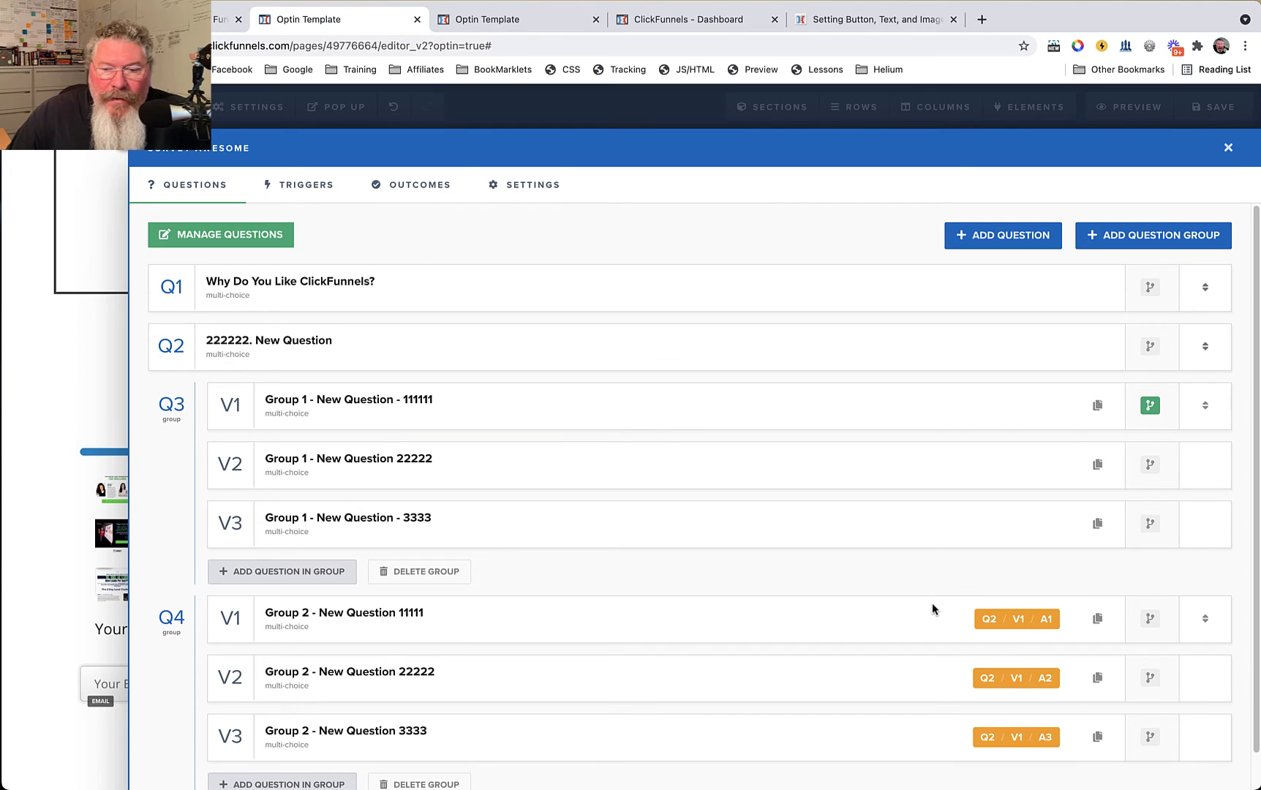
Step: Check the group 2 redirect labels against each answer's redirect in "Group 1 - New Question - 111111", and return to the question list
mouse_move(1016, 678)
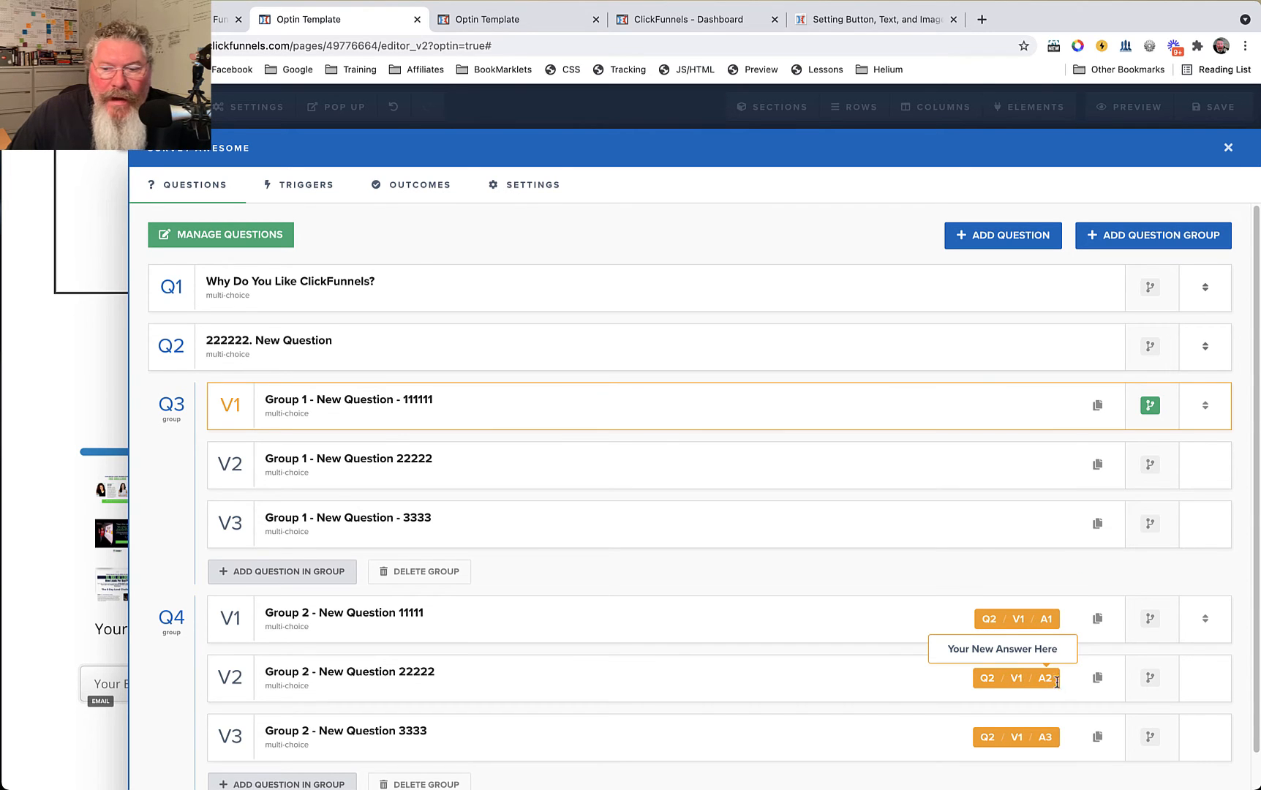
mouse_move(1036, 736)
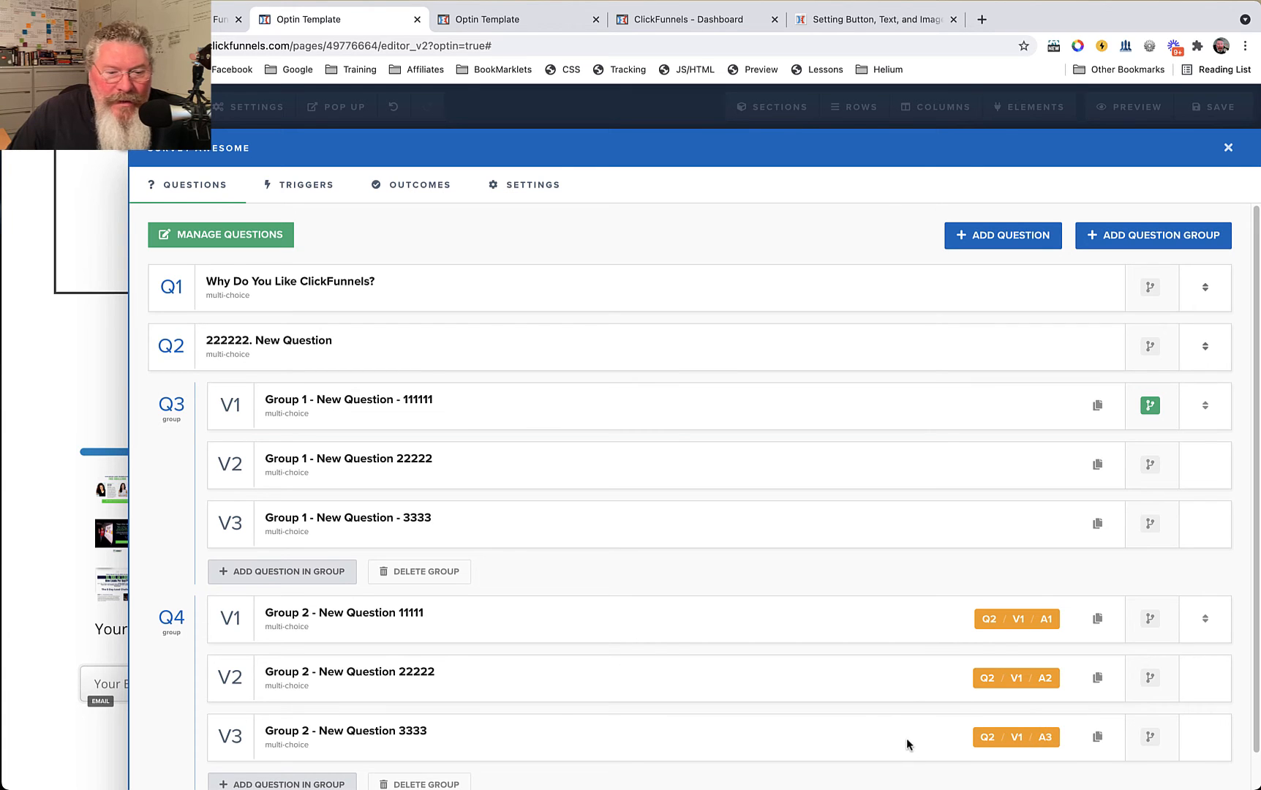
left_click(417, 402)
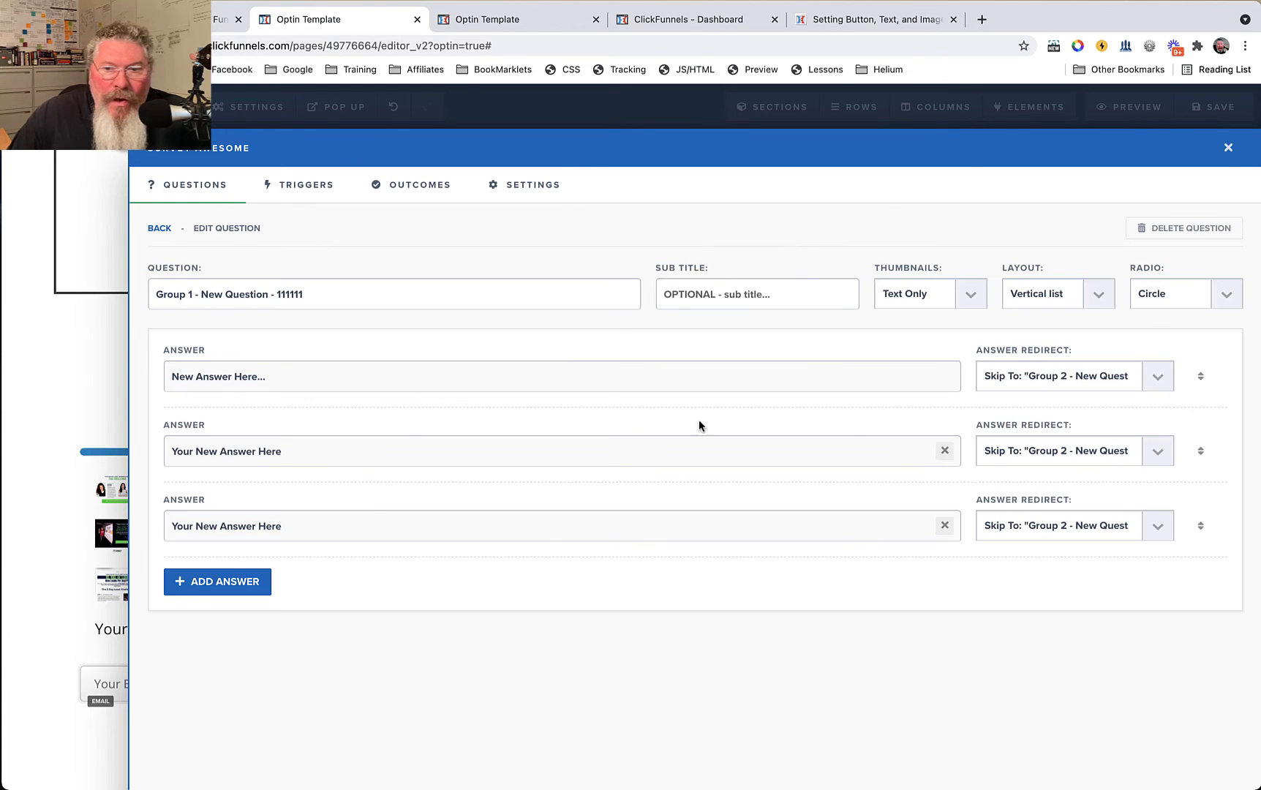
left_click(1073, 376)
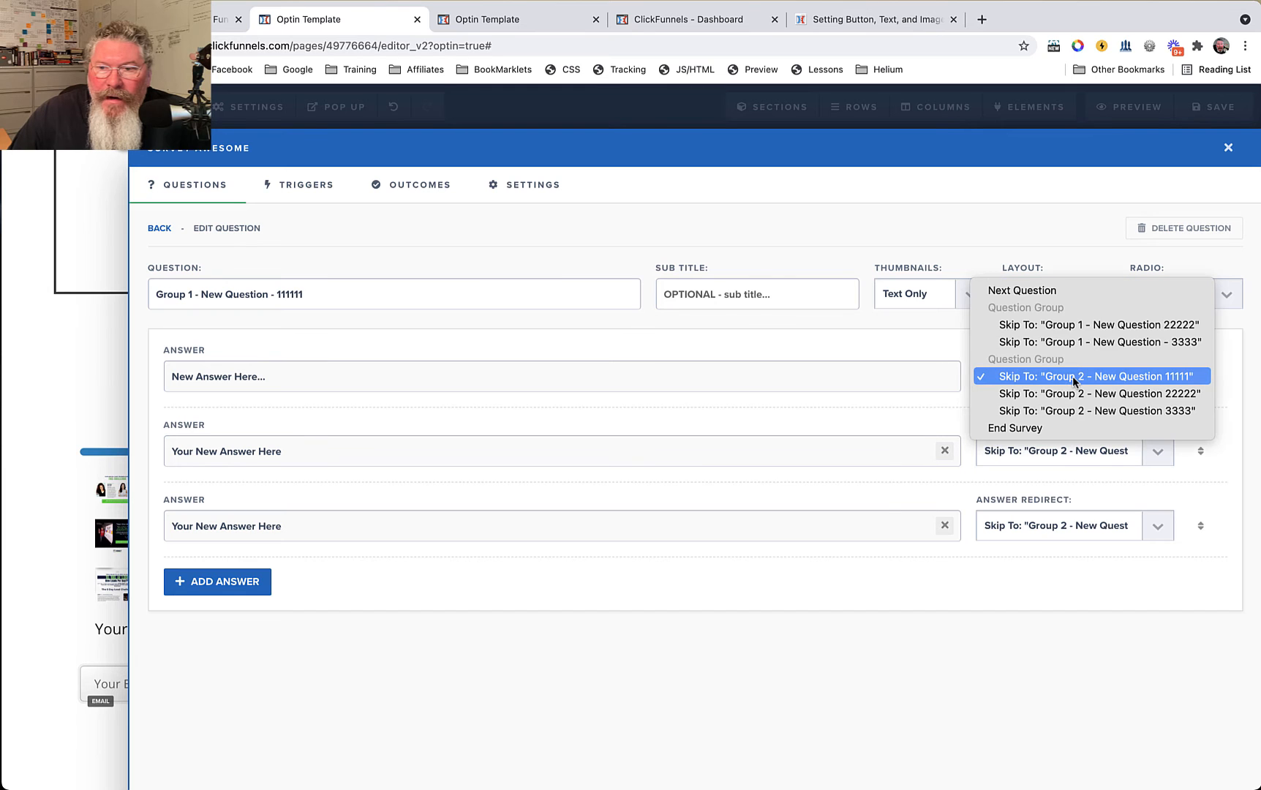
left_click(1020, 377)
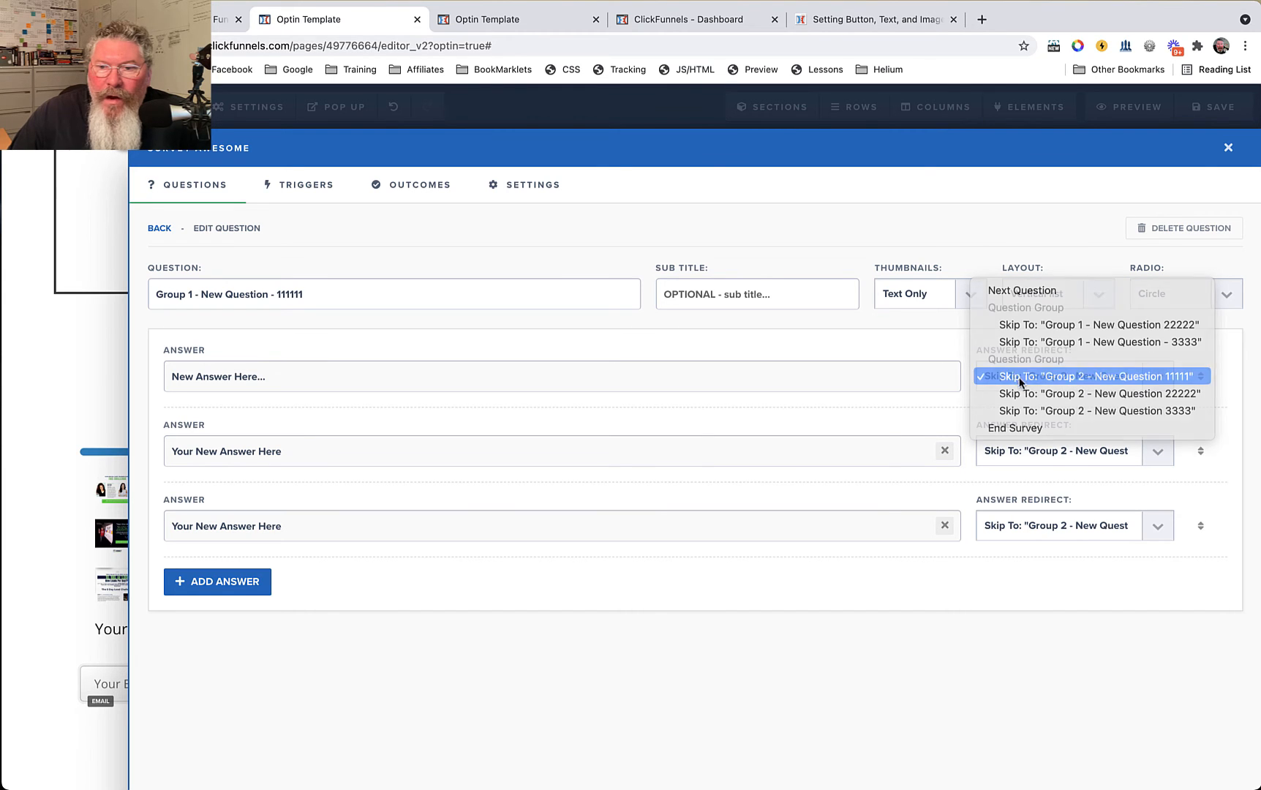
left_click(1030, 450)
left_click(1031, 452)
left_click(1045, 525)
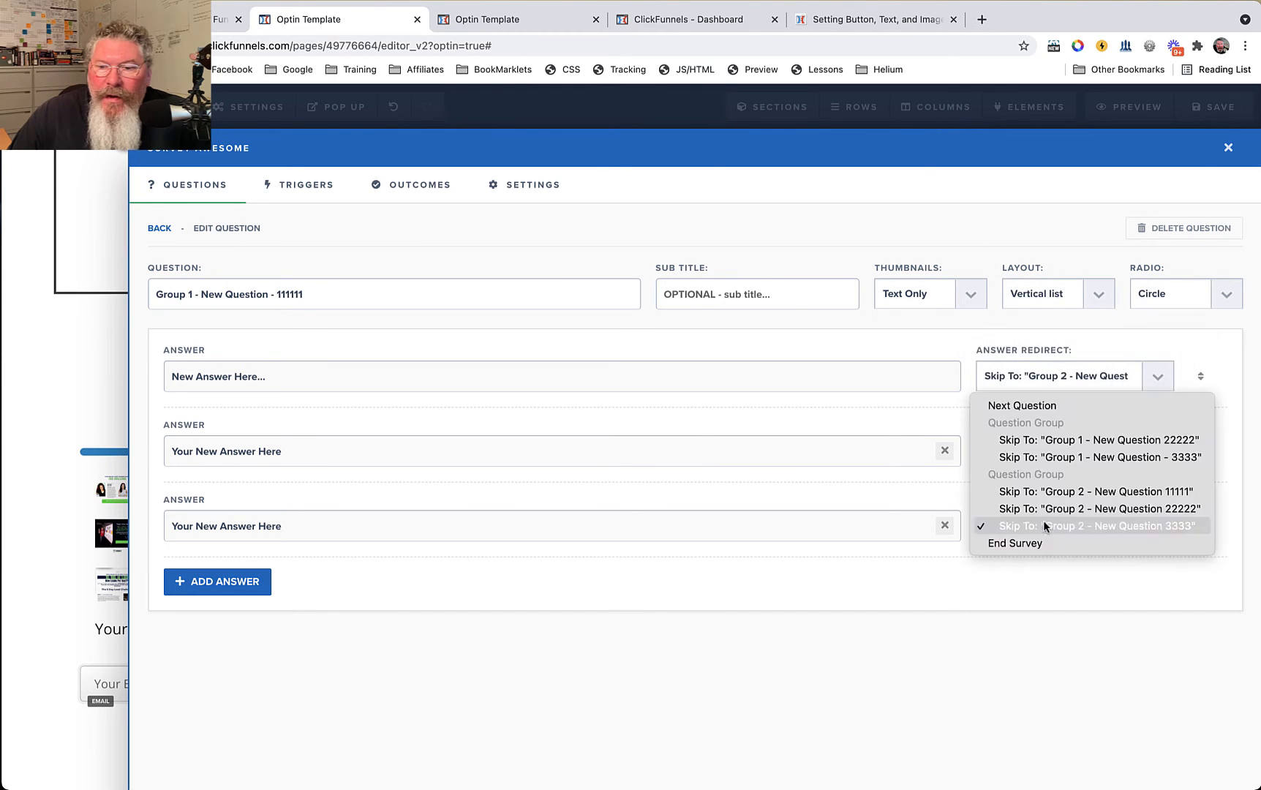
left_click(1045, 526)
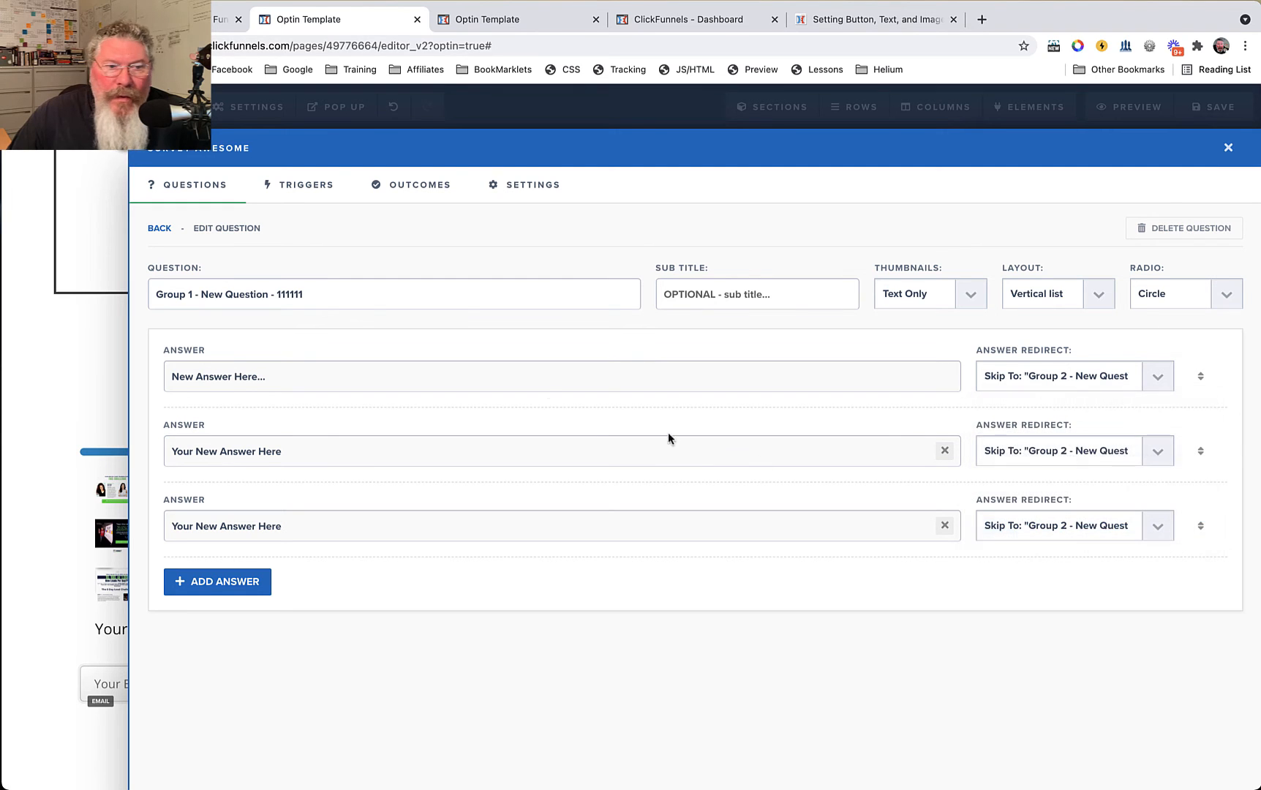
left_click(161, 229)
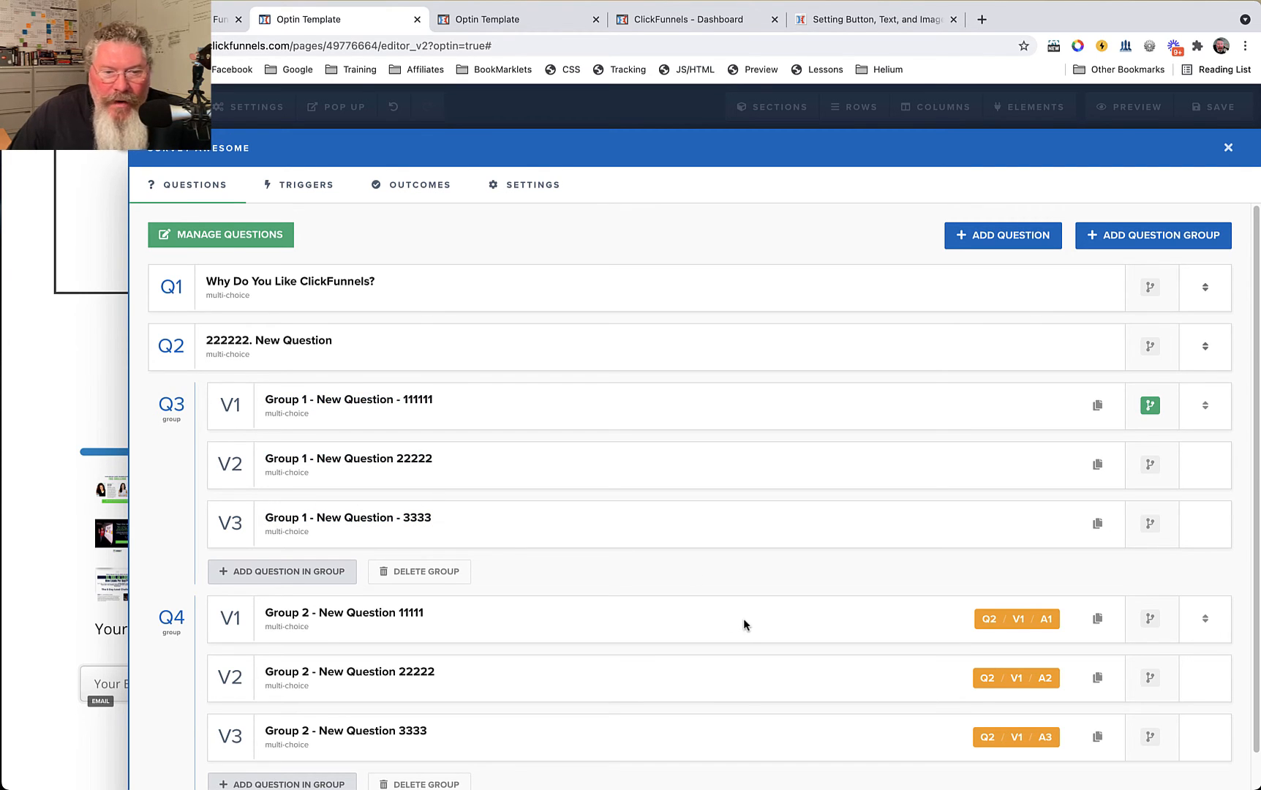
Step: Look over the full question list and inspect which answer redirects to "Group 2 - New Question 11111"
scroll(743, 624, "down", 1)
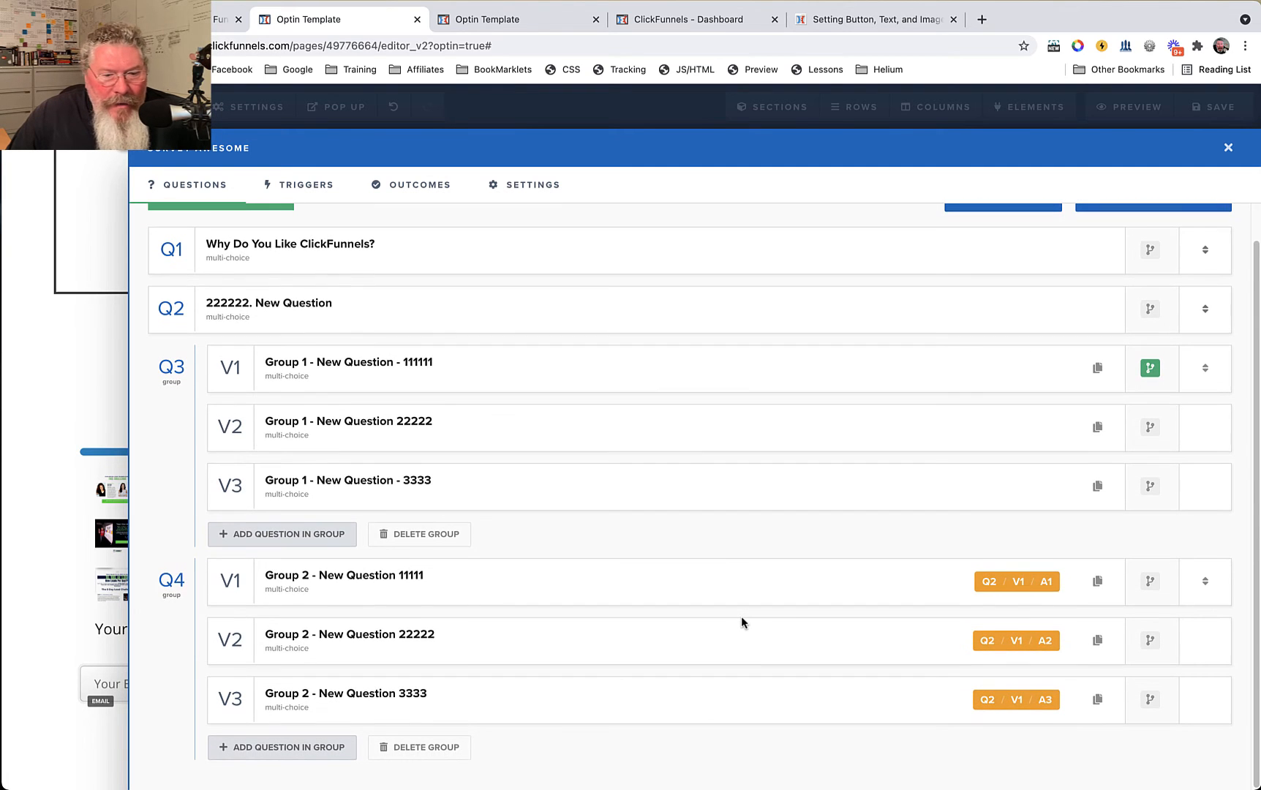
scroll(741, 622, "up", 1)
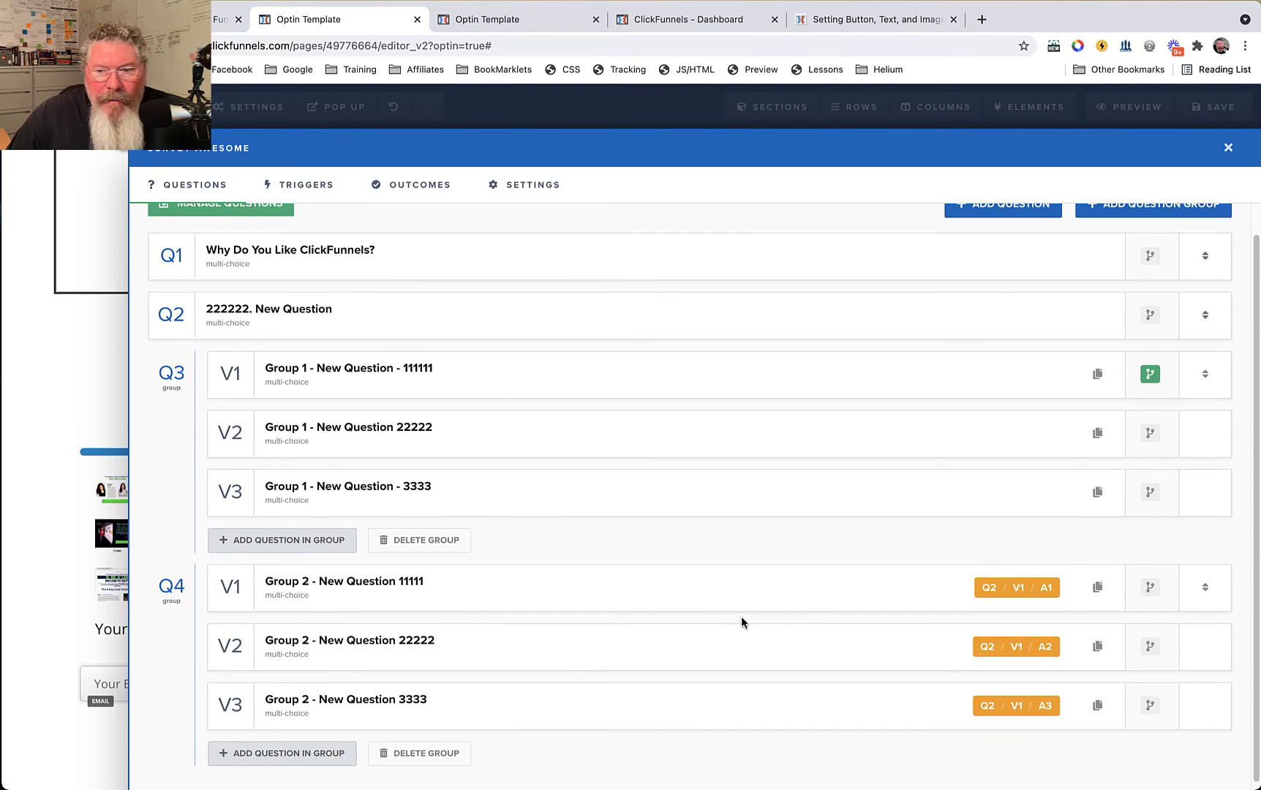
mouse_move(1013, 589)
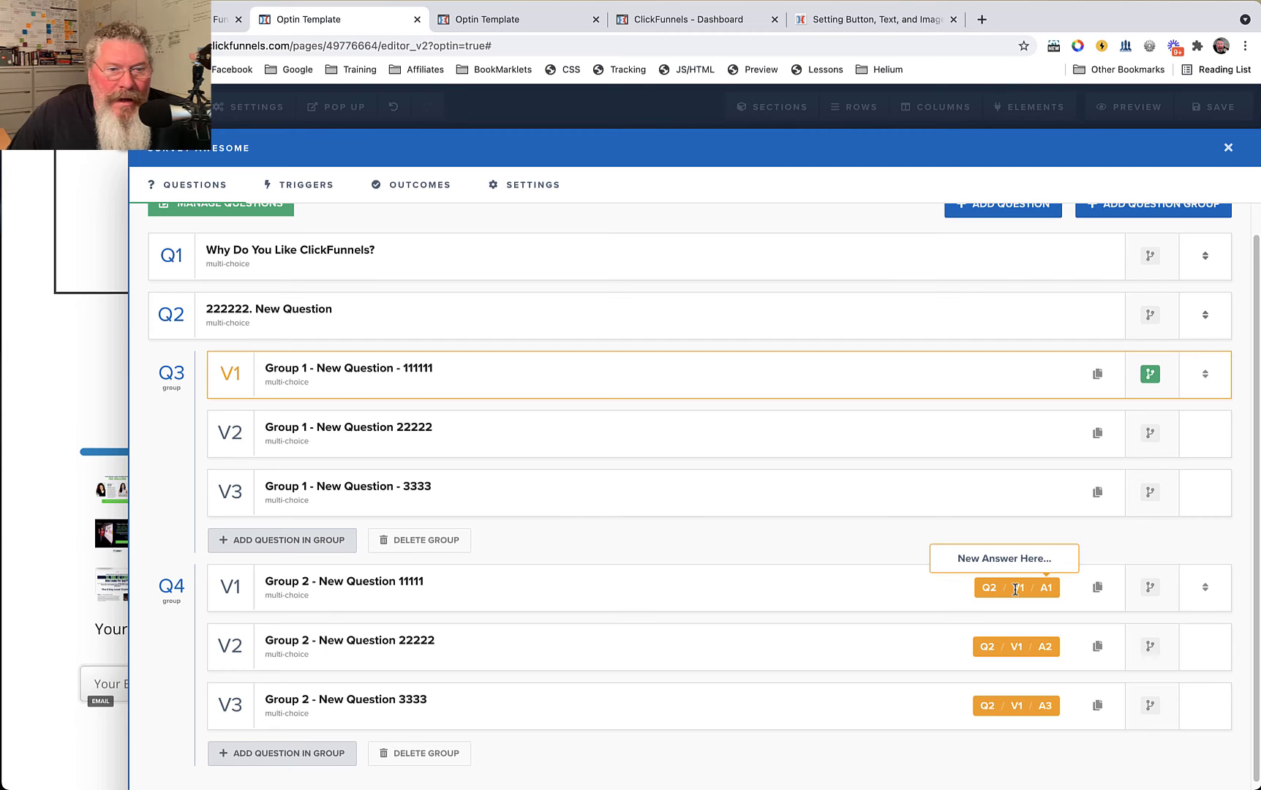
scroll(764, 572, "up", 2)
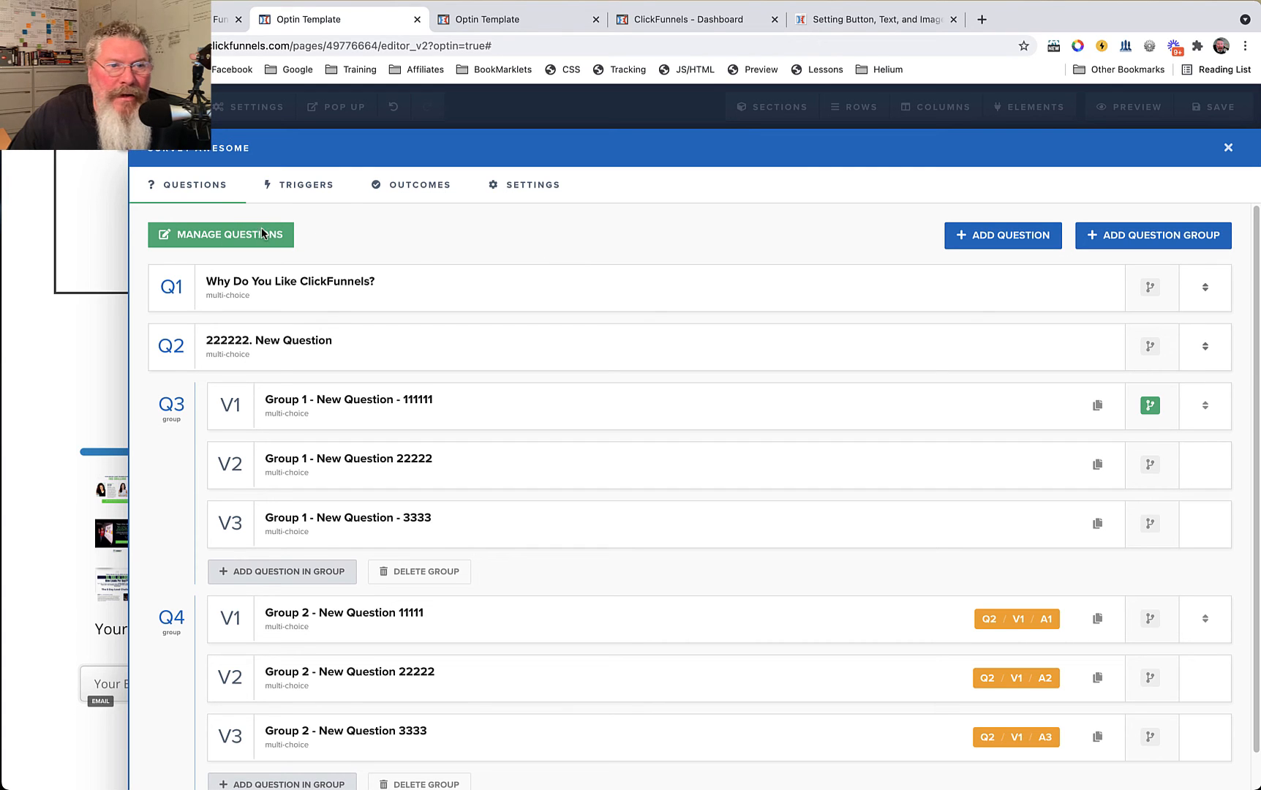
Step: Add a survey trigger for when question "222222. New Question" equals "New Answer Here..."
left_click(306, 187)
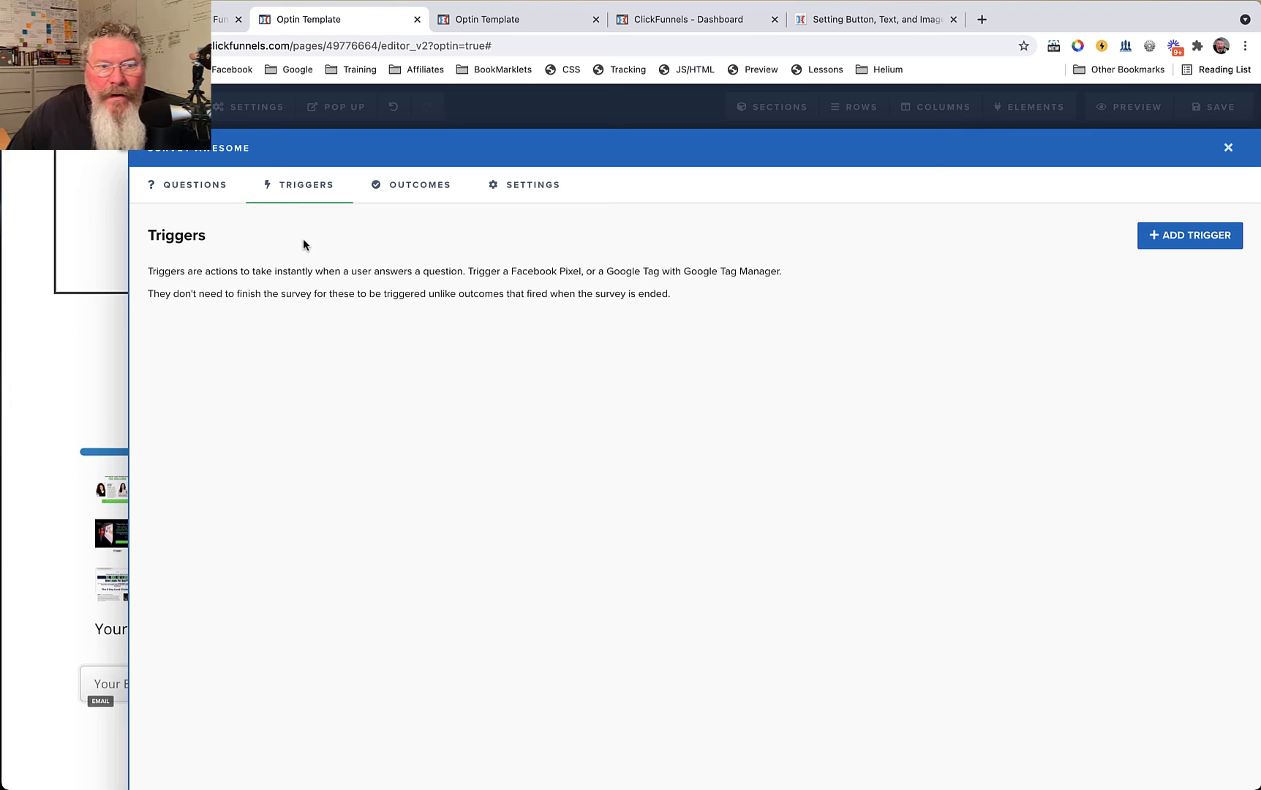
left_click(1171, 238)
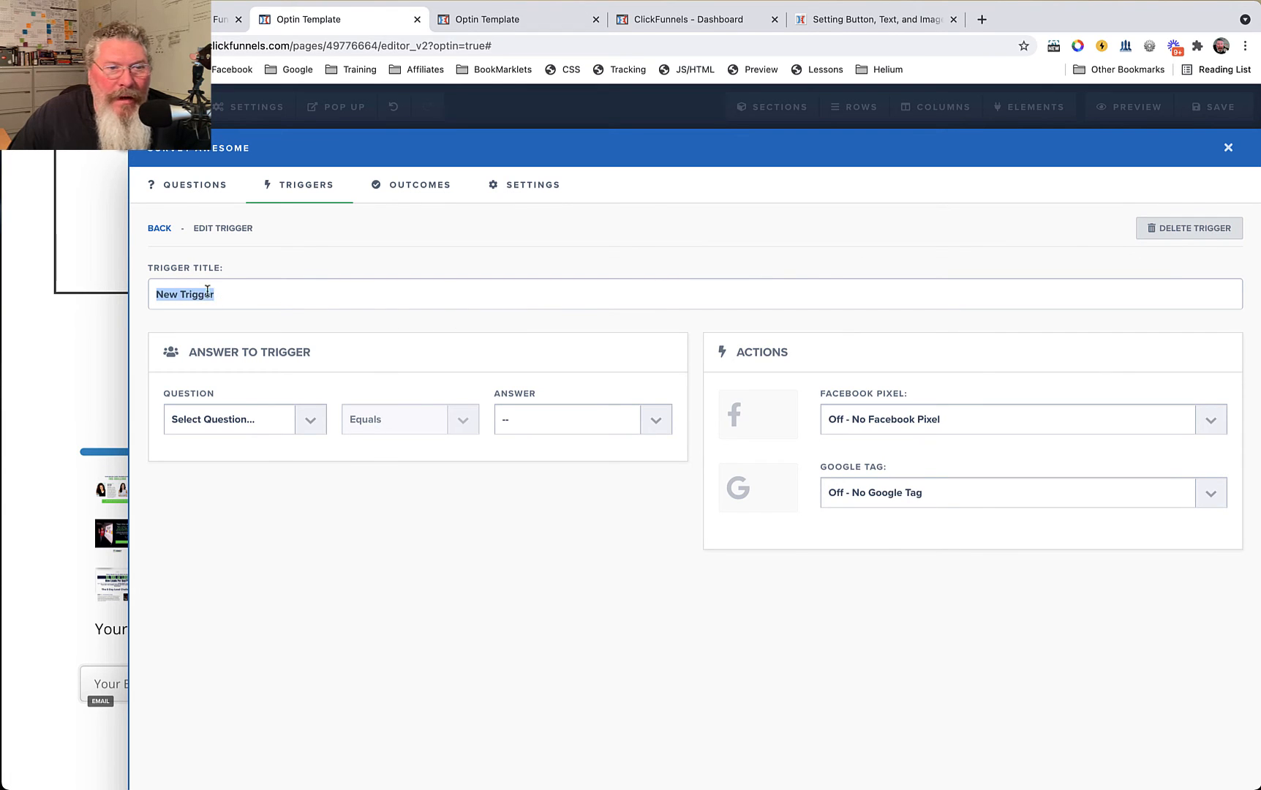
left_click(258, 421)
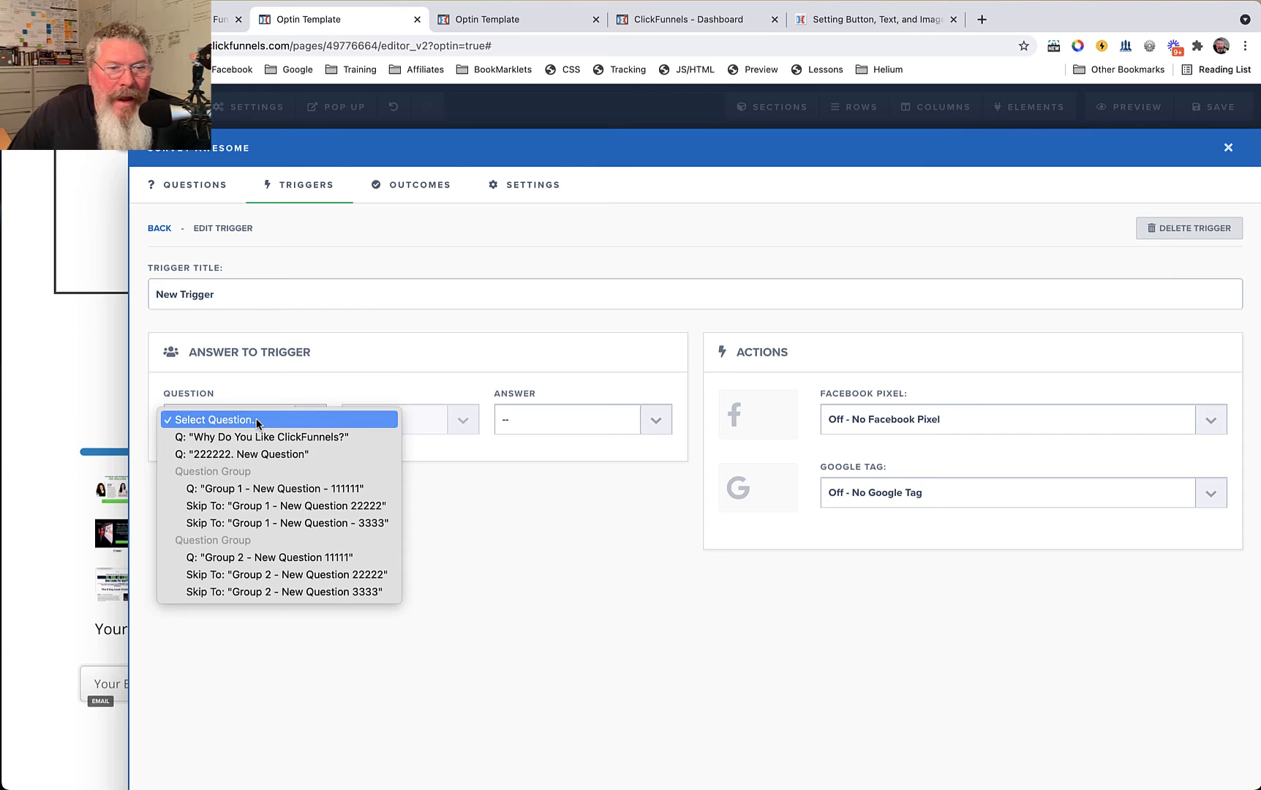
left_click(258, 454)
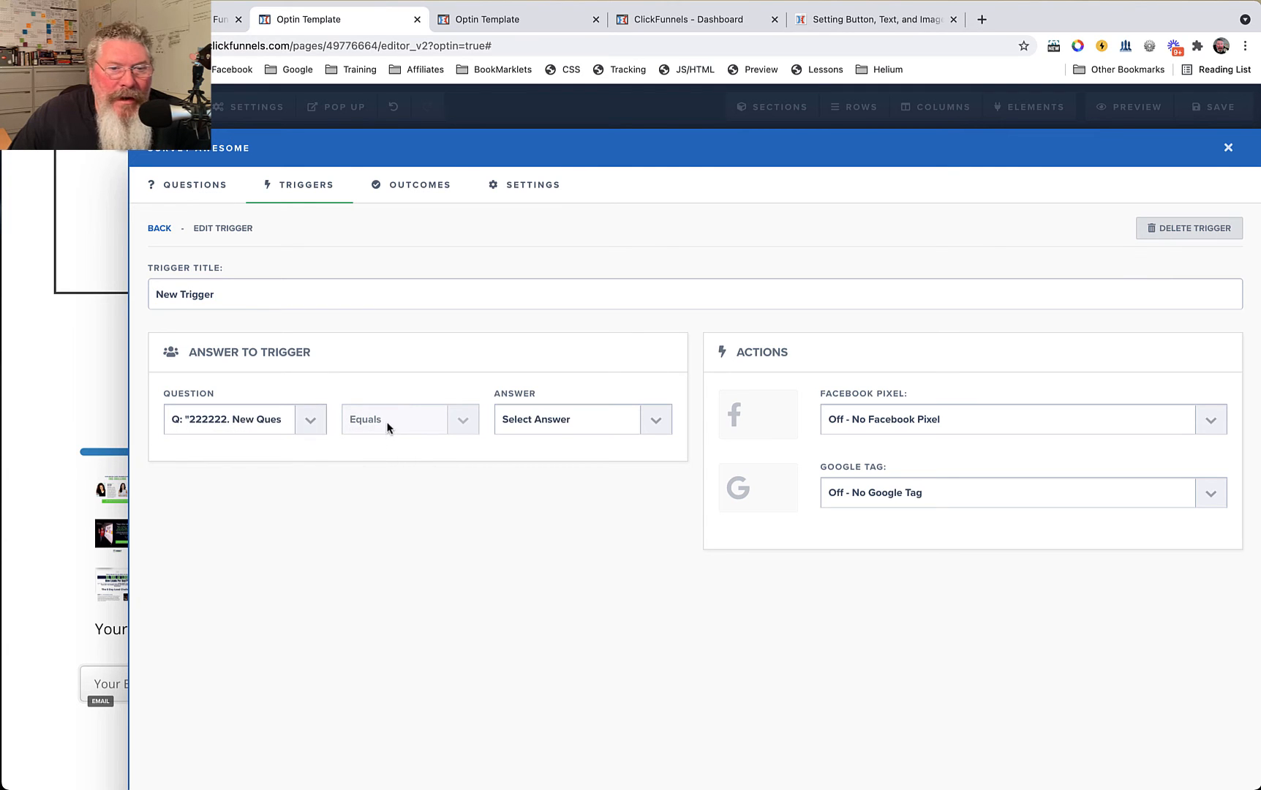
left_click(552, 422)
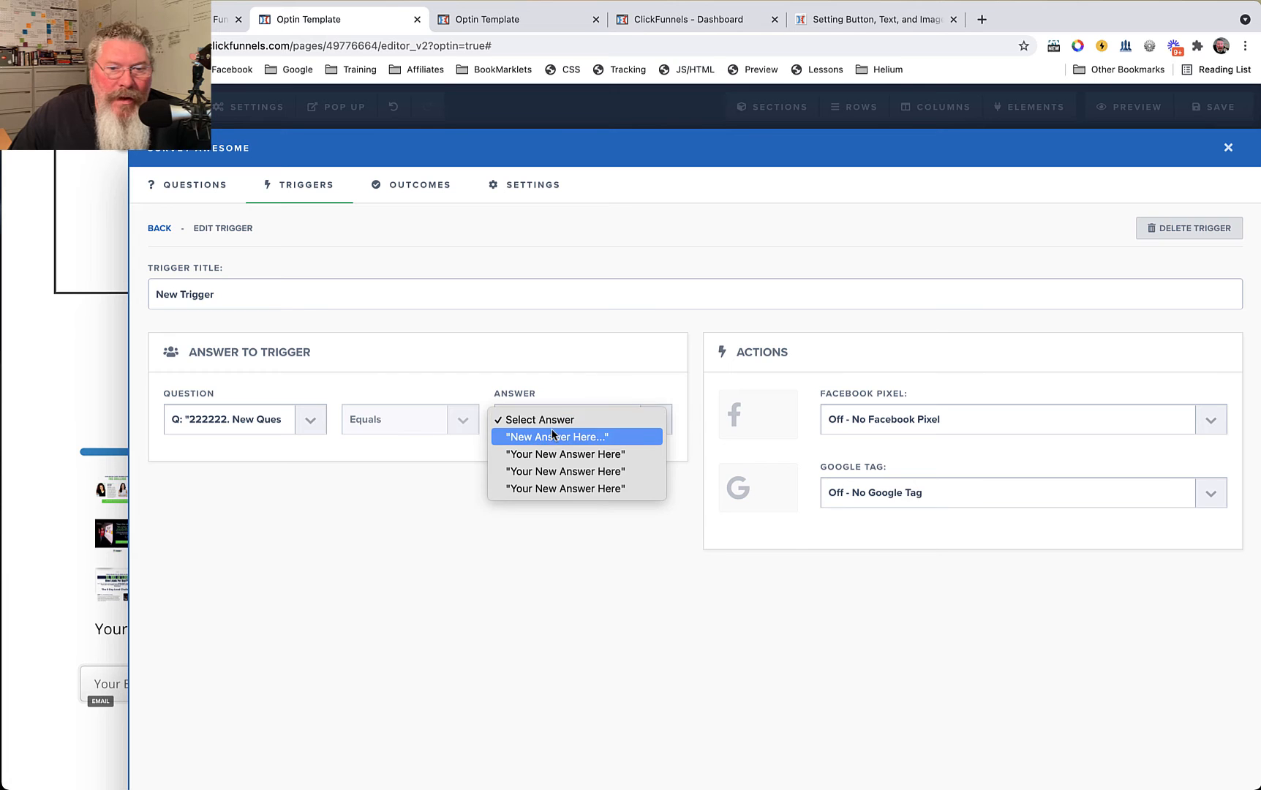
left_click(558, 437)
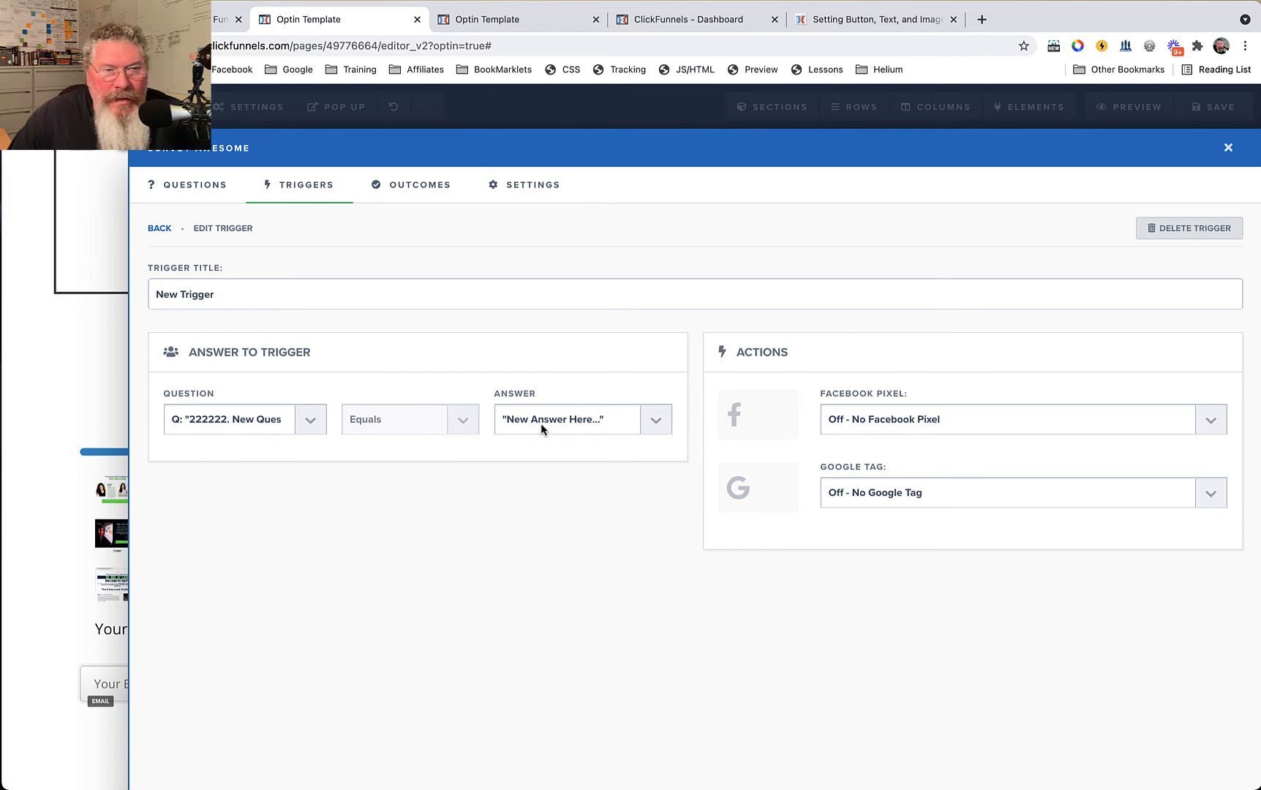
Step: Set the trigger's actions to fire both the Facebook pixel and the Google tag
left_click(962, 419)
left_click(952, 436)
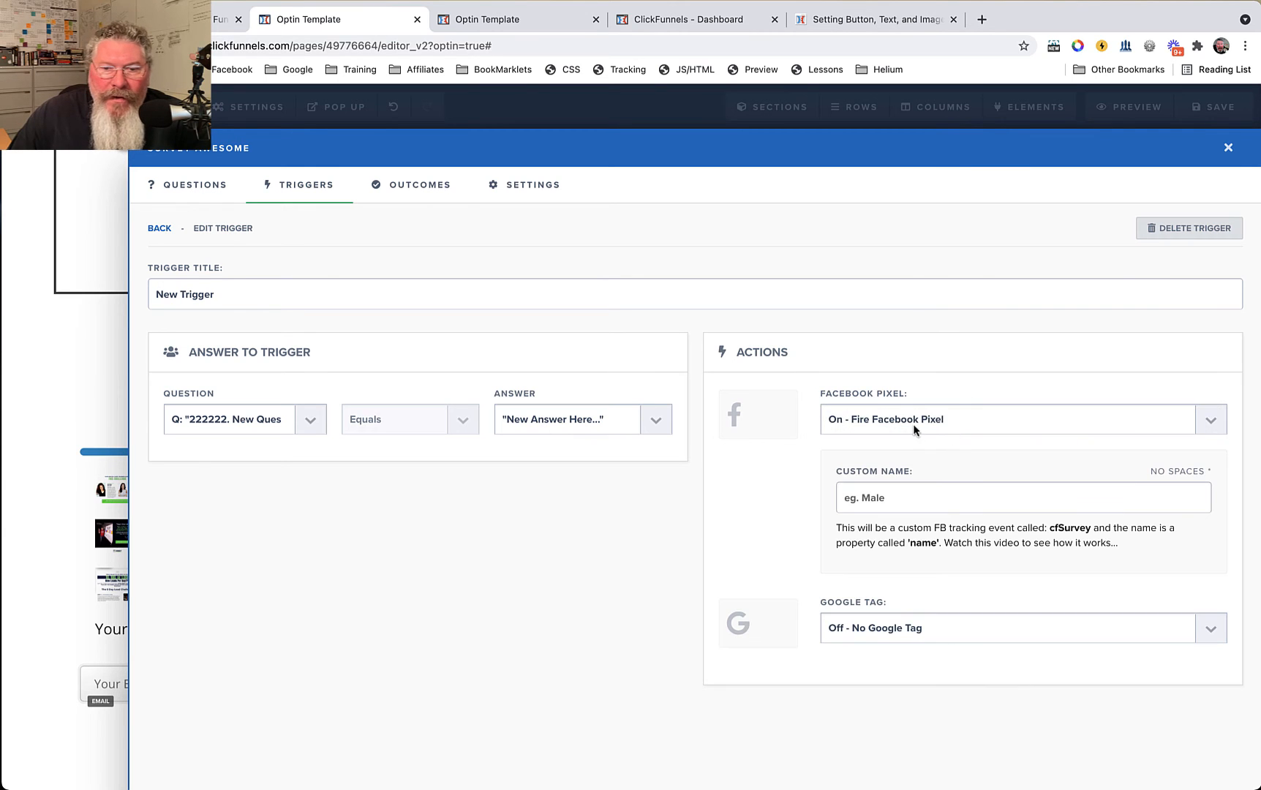
left_click(942, 630)
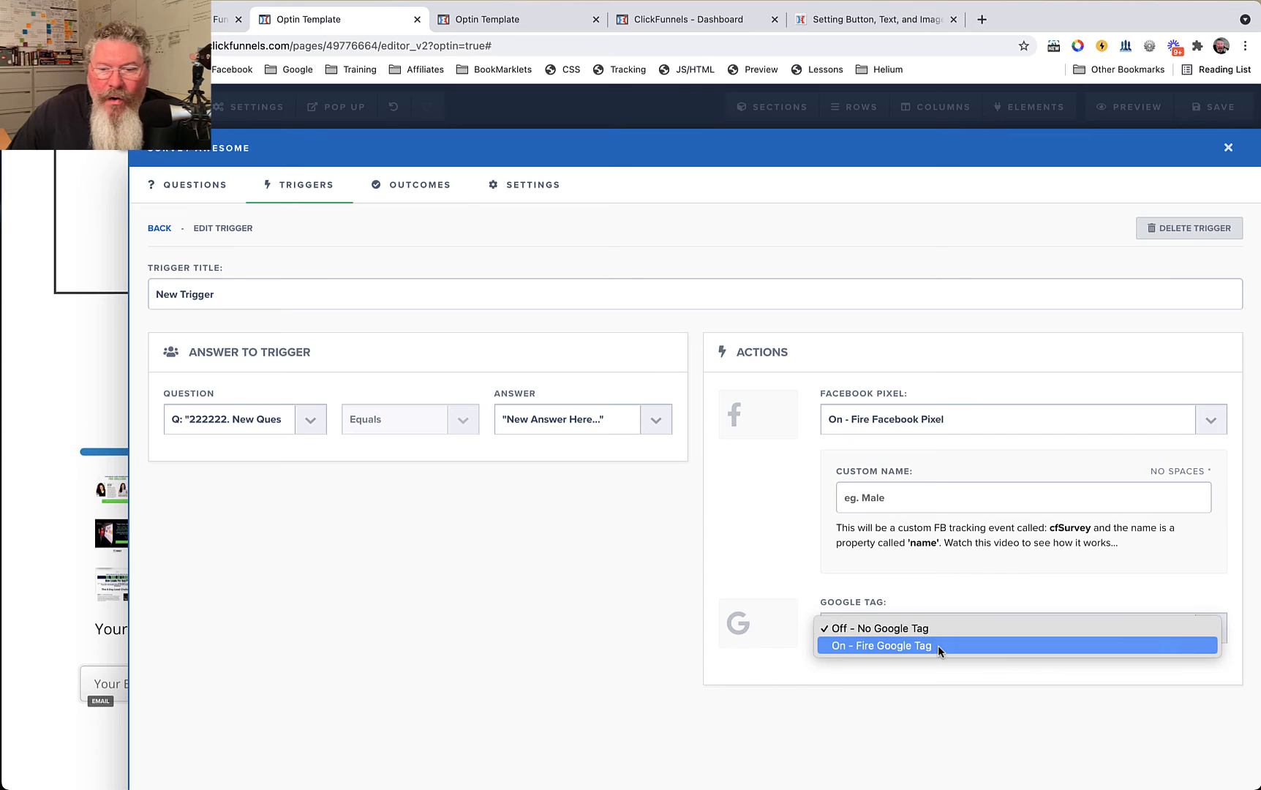
left_click(940, 645)
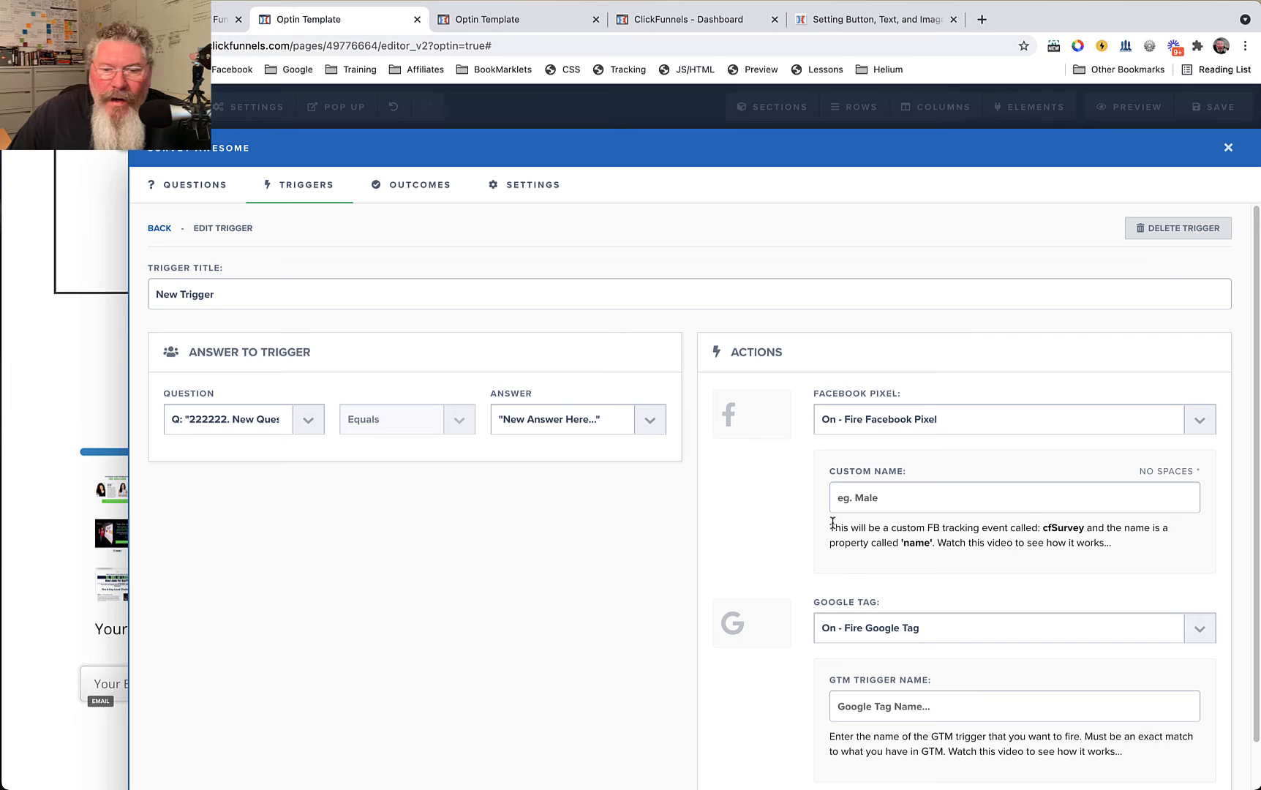
Step: Read the trigger's Facebook tracking note and the survey settings' pixel and Google Tag Manager instructions, and reopen the trigger
left_click_drag(829, 525, 1141, 544)
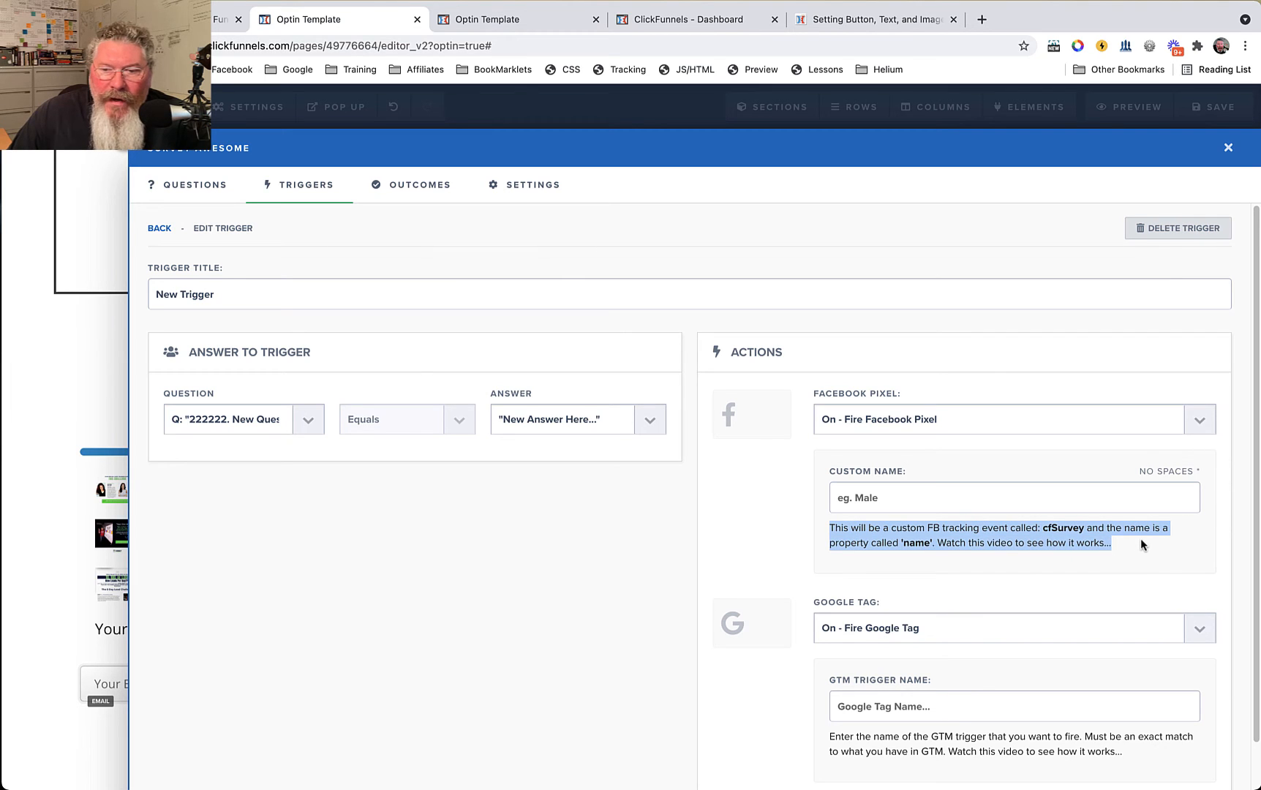
left_click(532, 187)
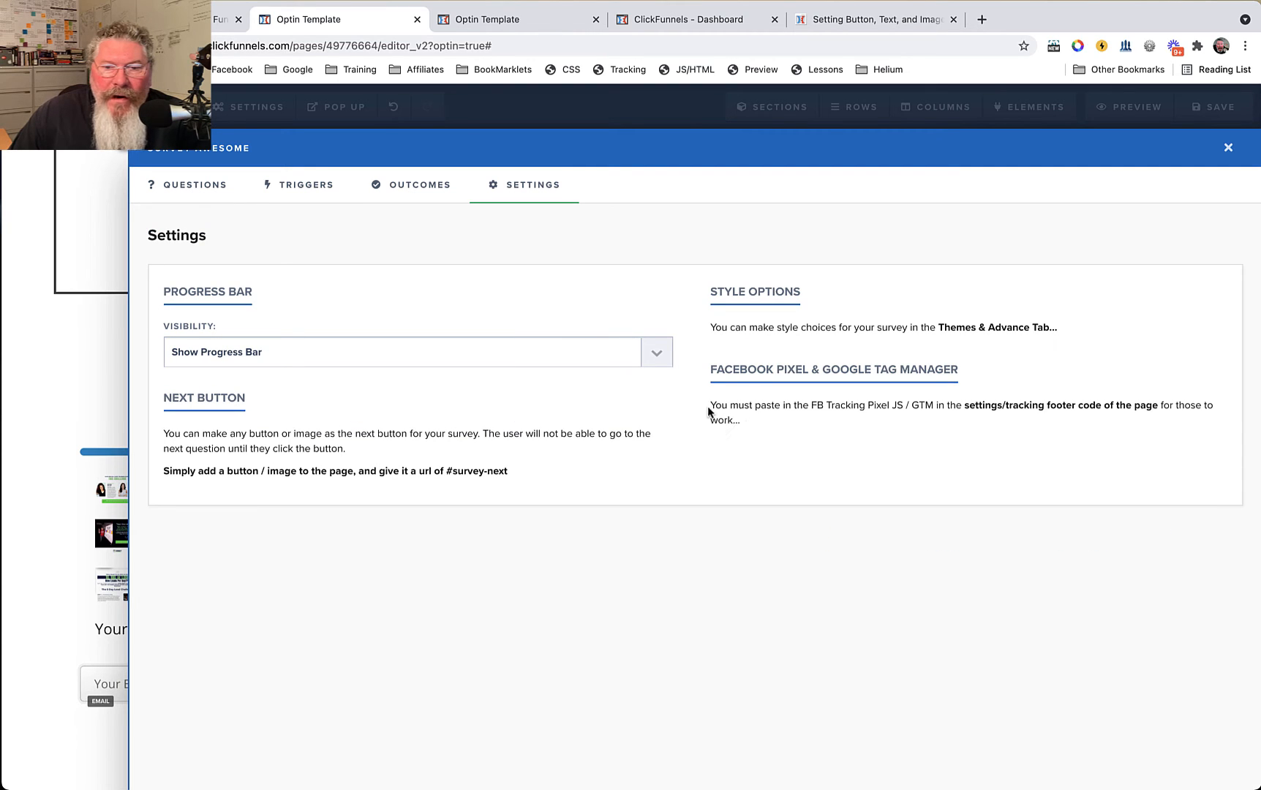
left_click_drag(714, 404, 751, 422)
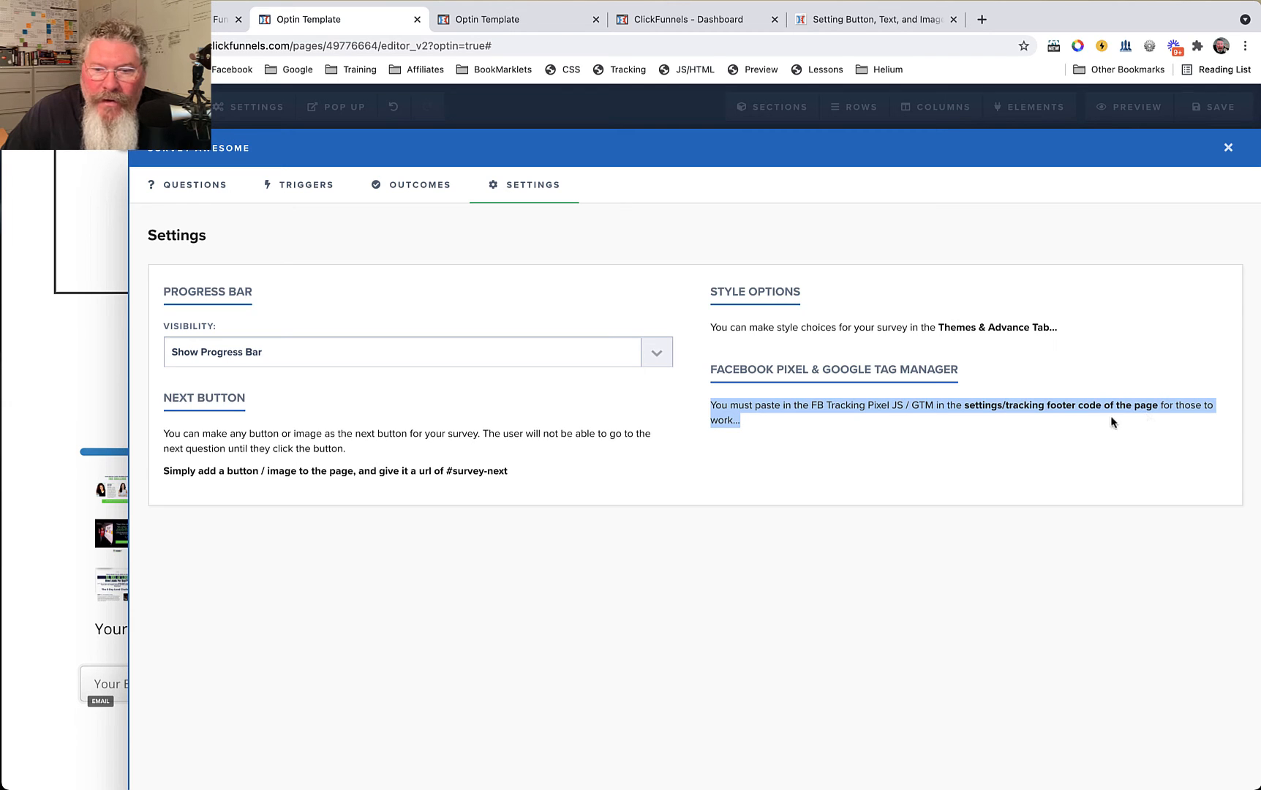
left_click(756, 428)
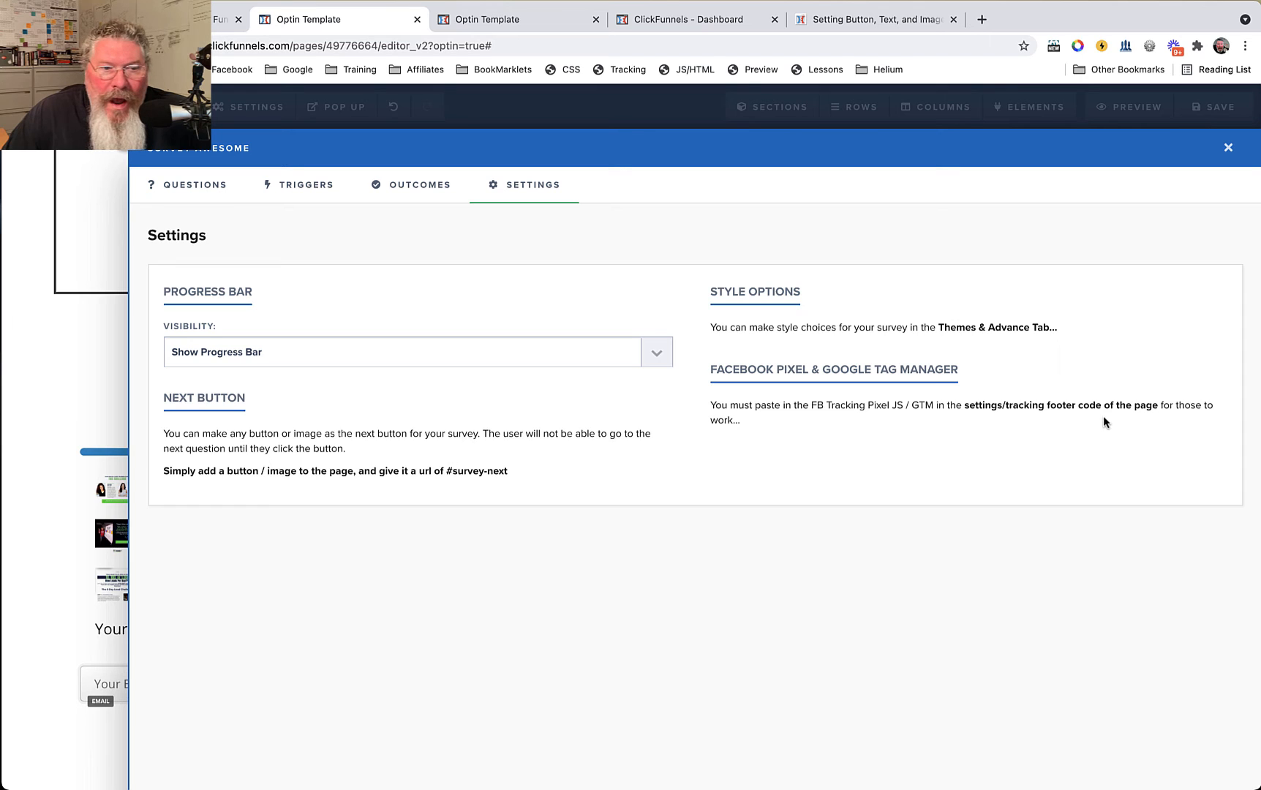
left_click(311, 188)
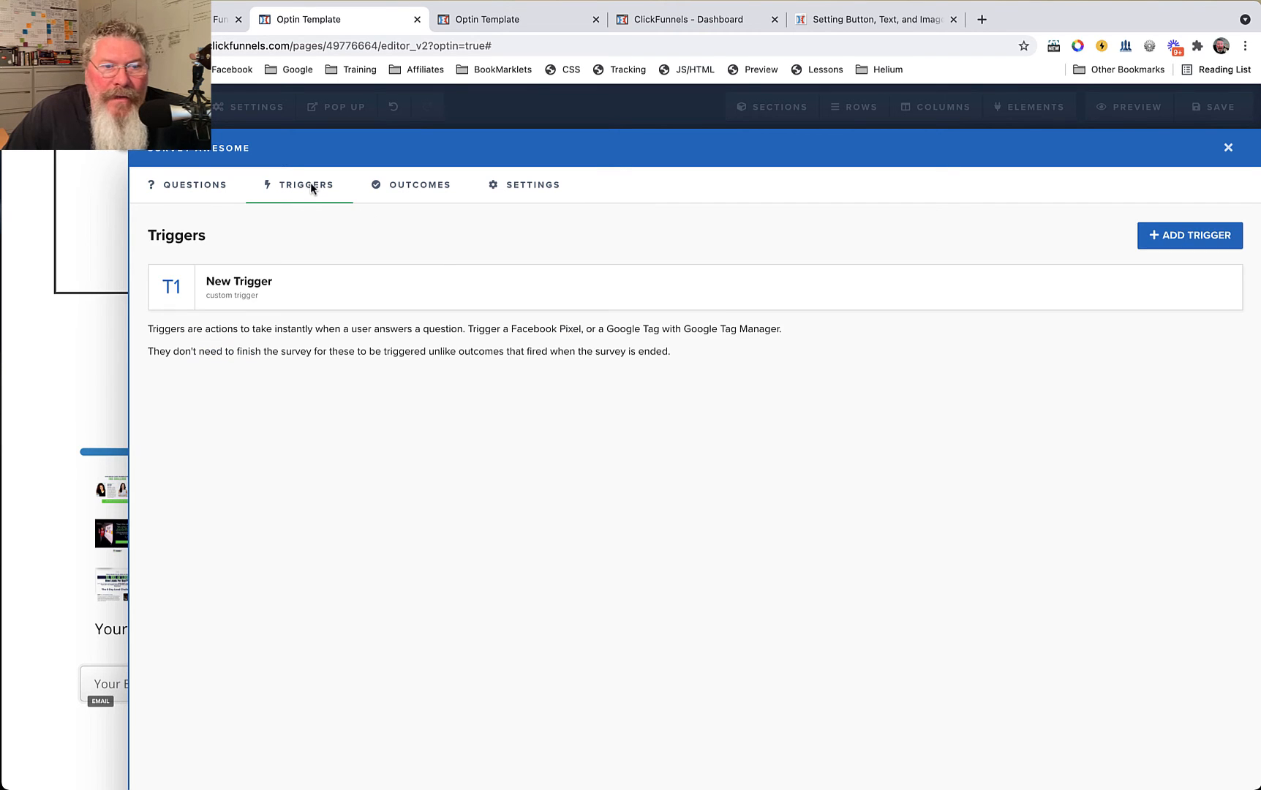
left_click(245, 283)
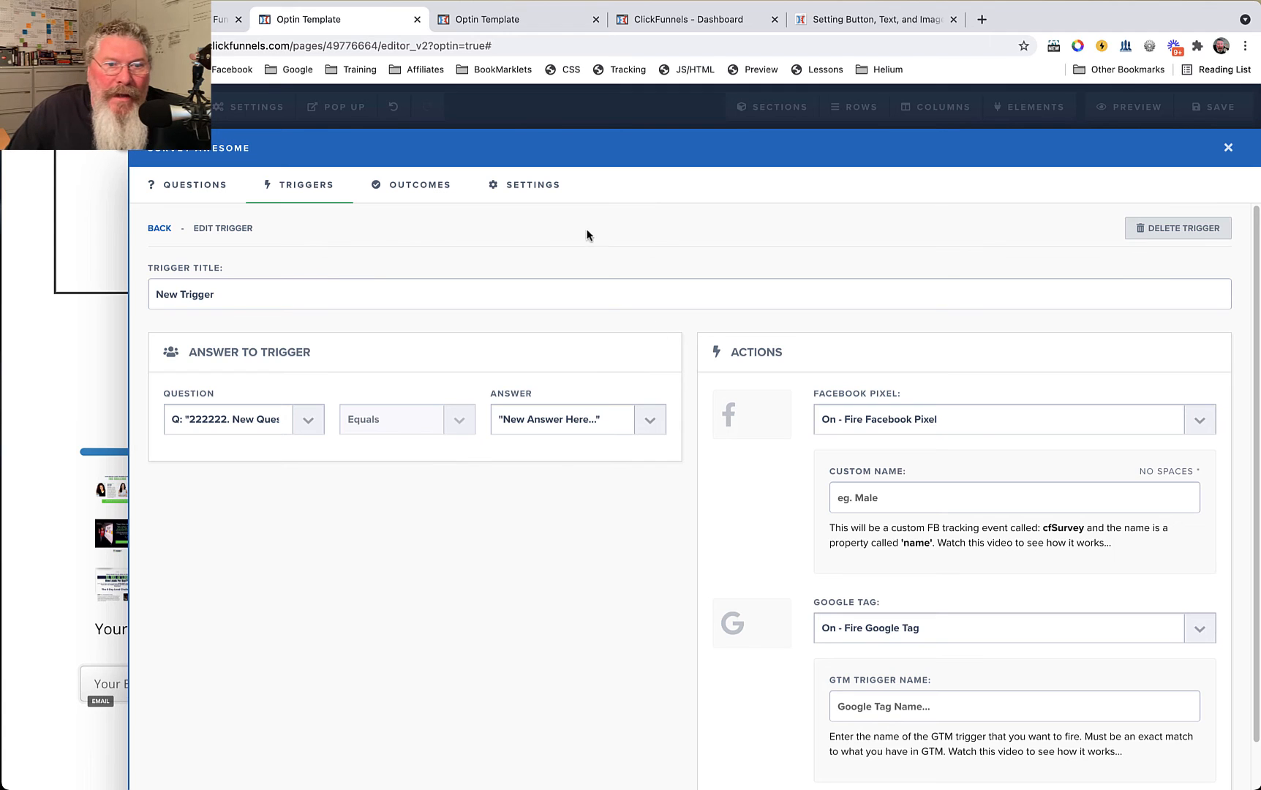
Step: Open the default outcome action and review its loading text and sub text
left_click(405, 180)
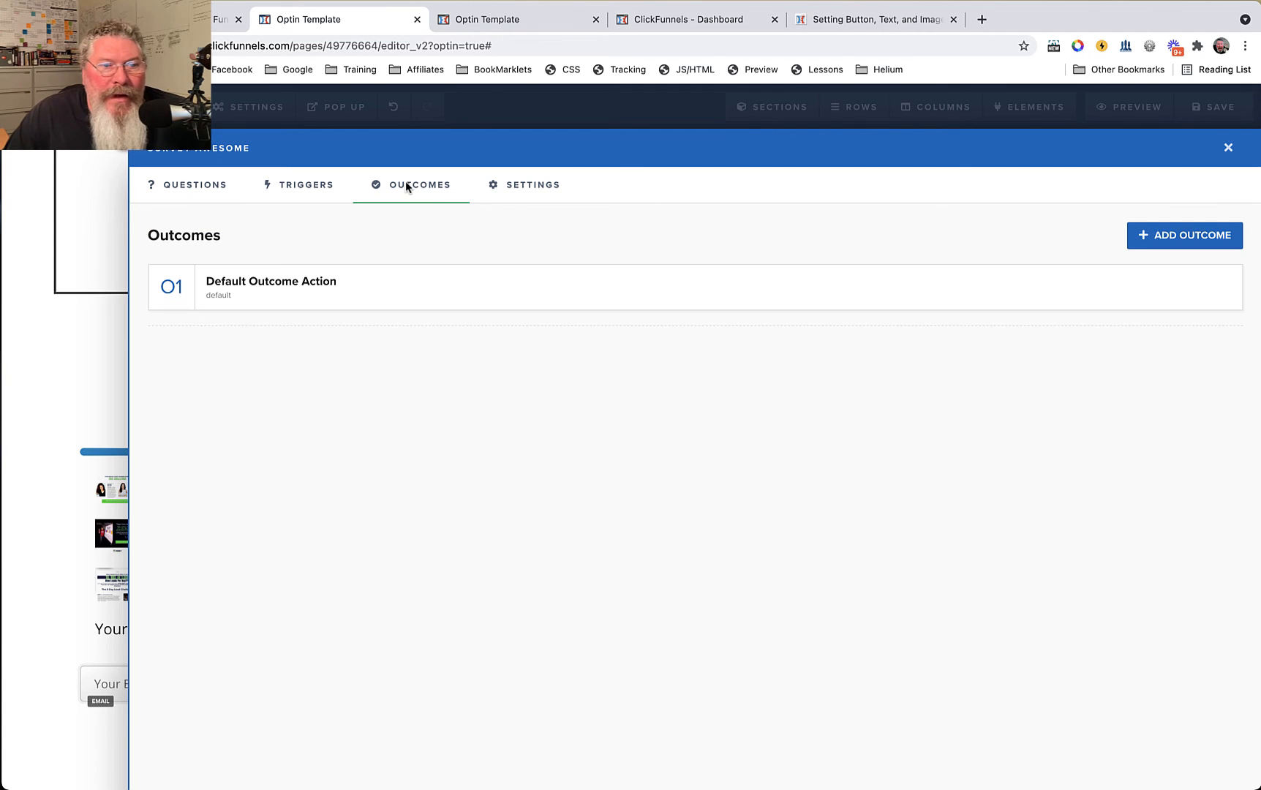
left_click(339, 282)
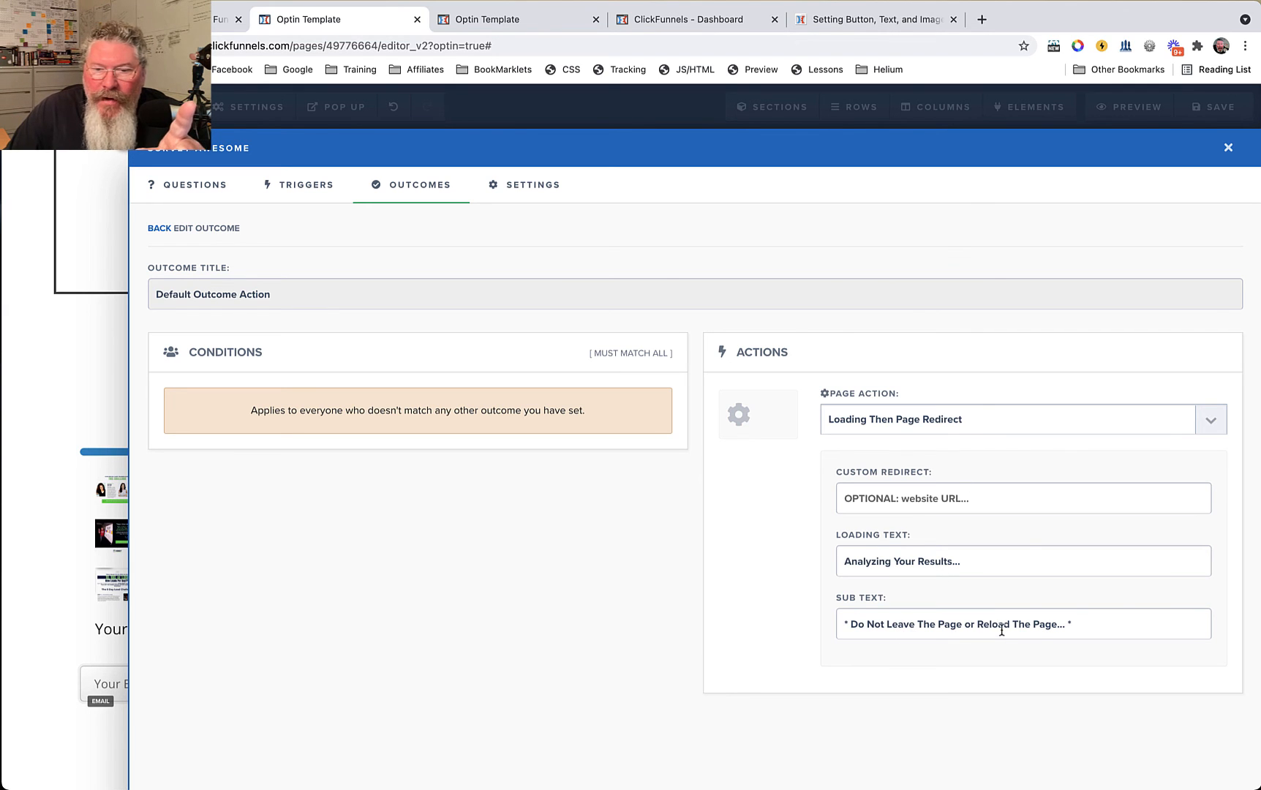
left_click_drag(974, 565, 839, 565)
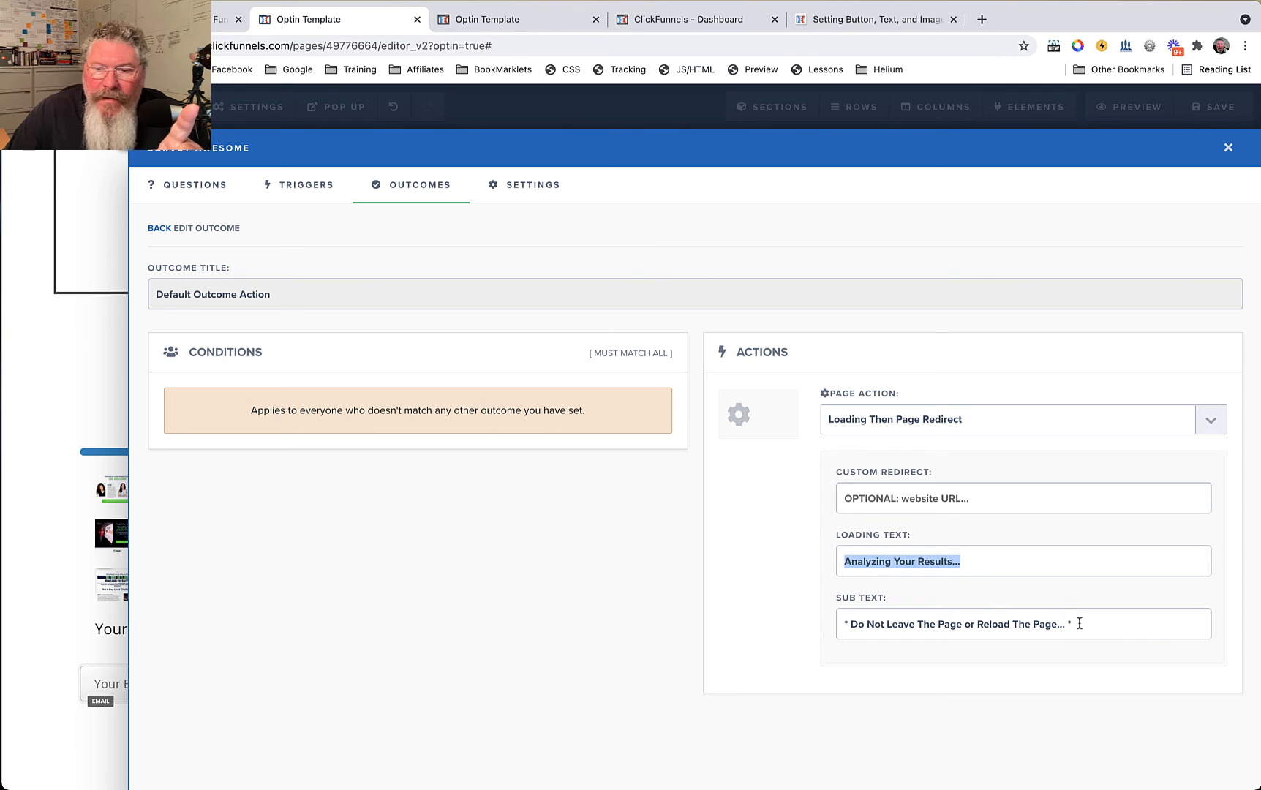
left_click_drag(1076, 623, 833, 624)
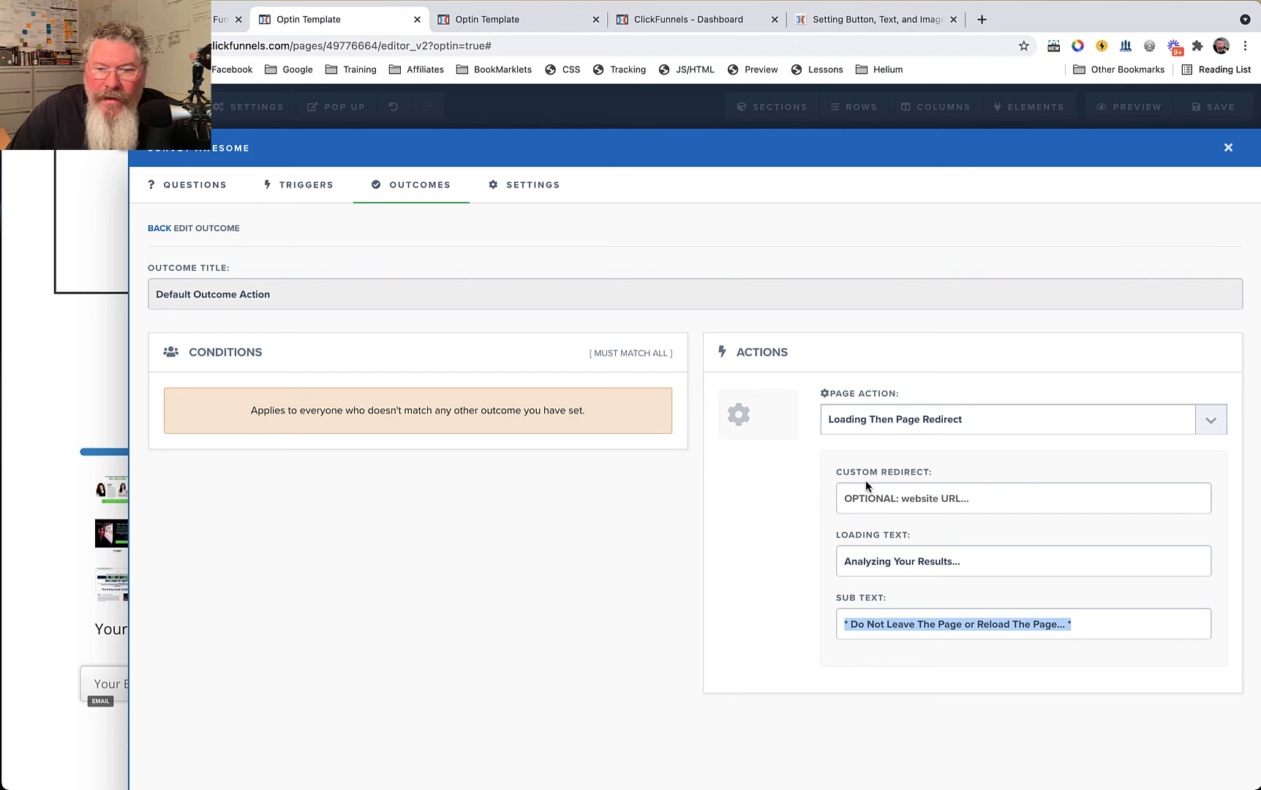
left_click(986, 499)
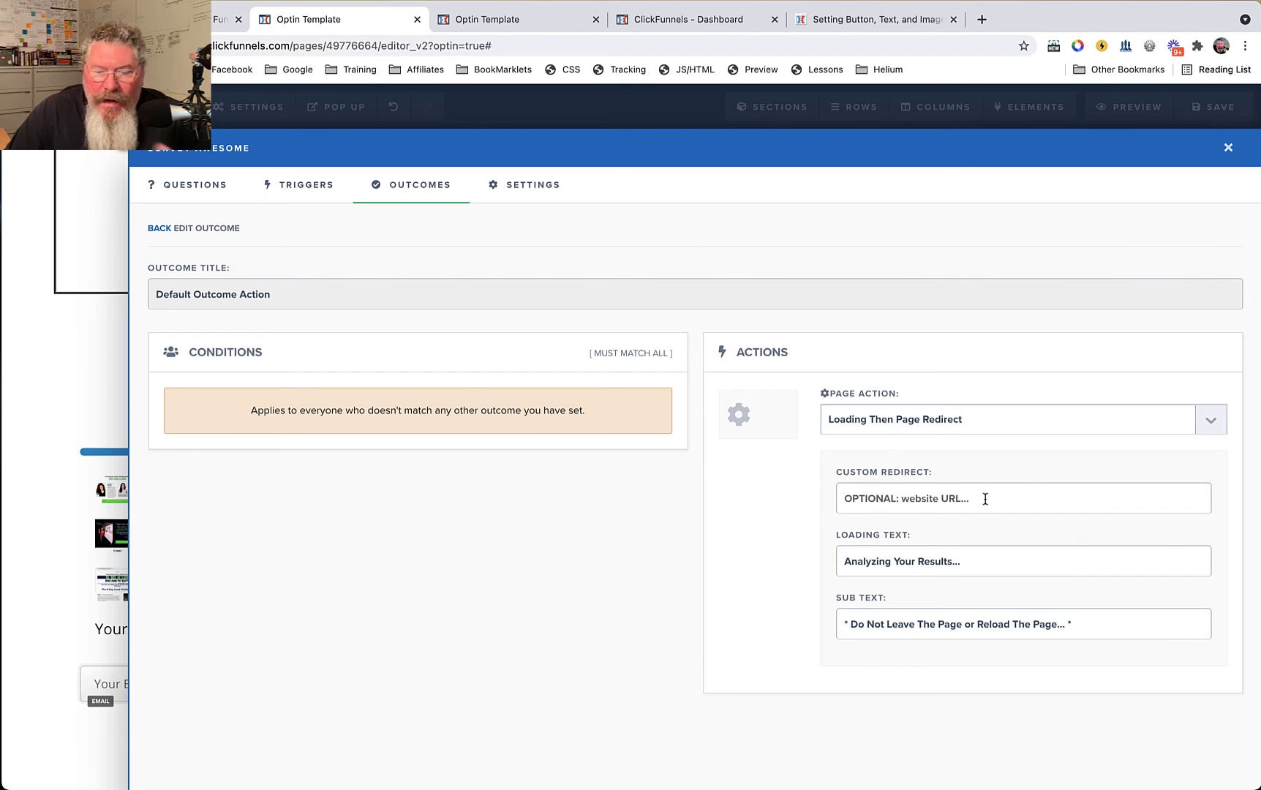
type("https")
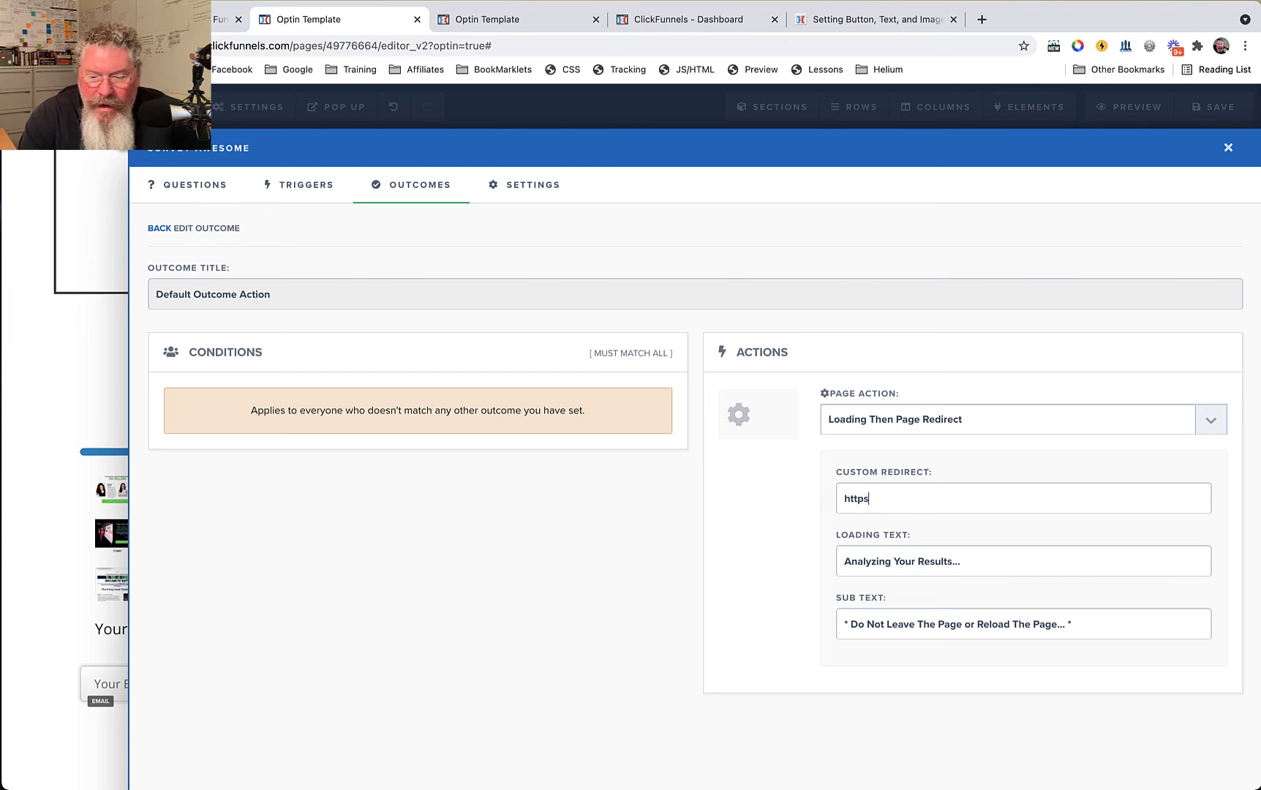
type("://")
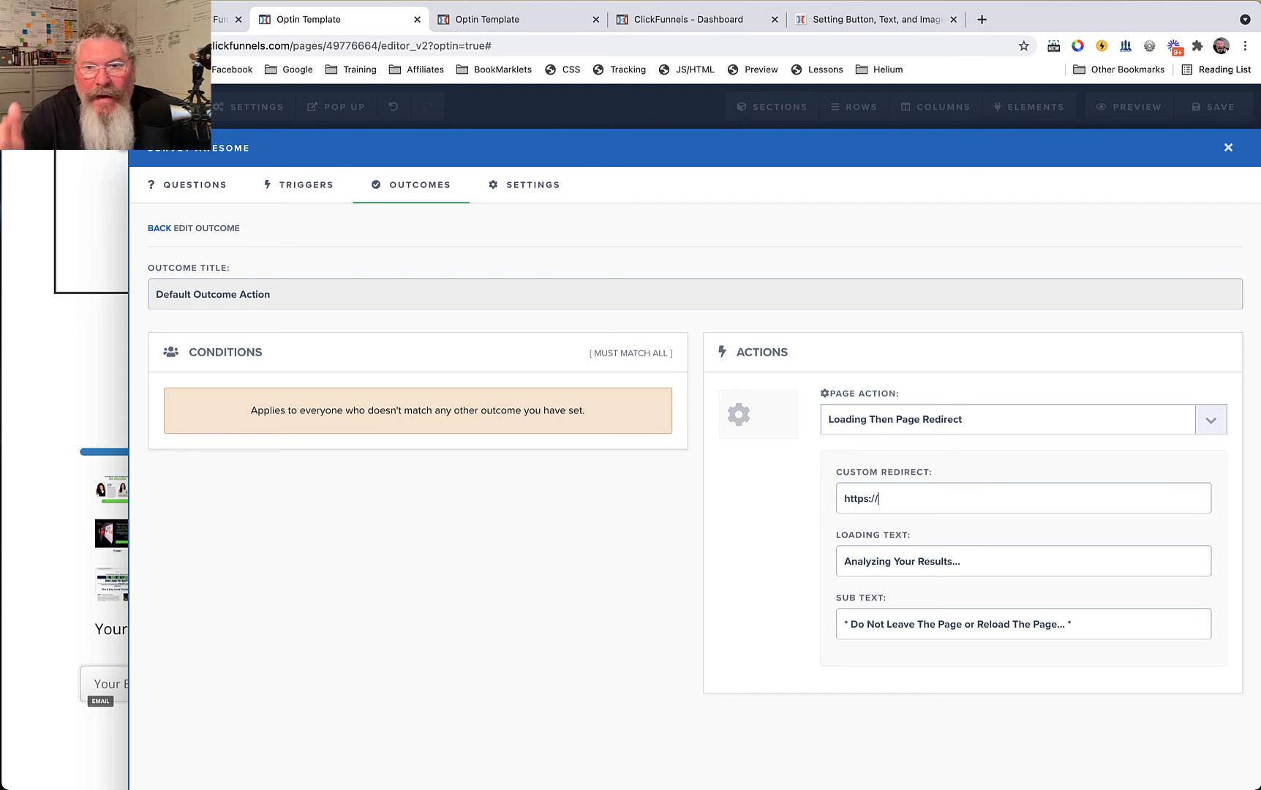
Step: Try the Instant Page Redirect and Hide Survey page actions on the default outcome and review their options
left_click(1008, 419)
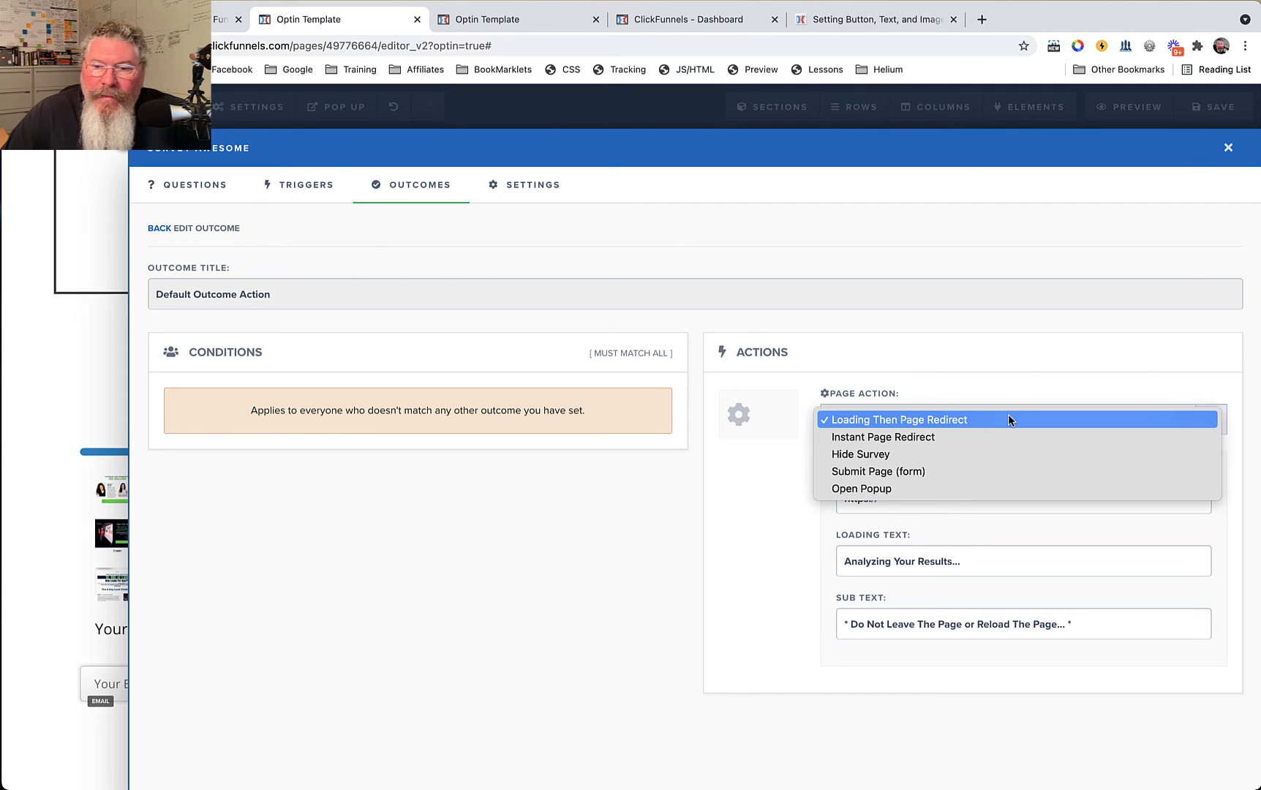
left_click(934, 436)
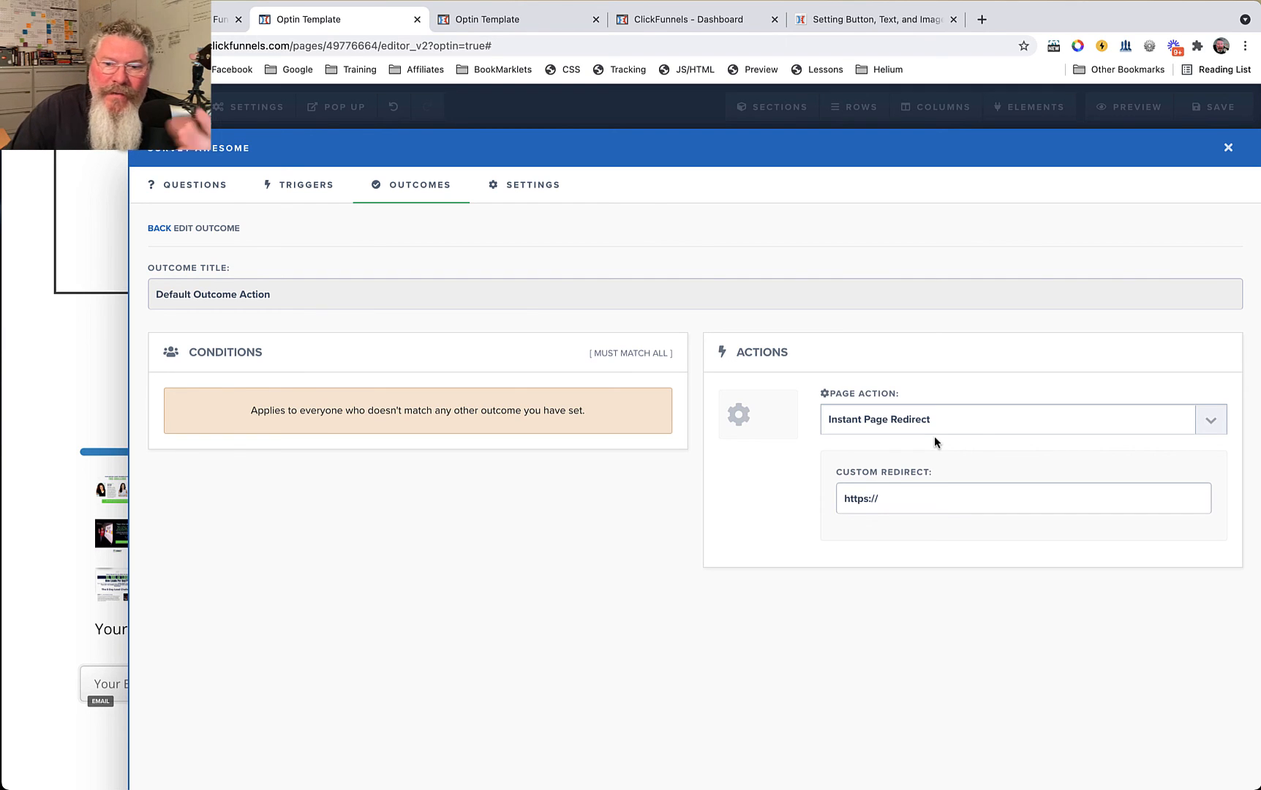
left_click(952, 419)
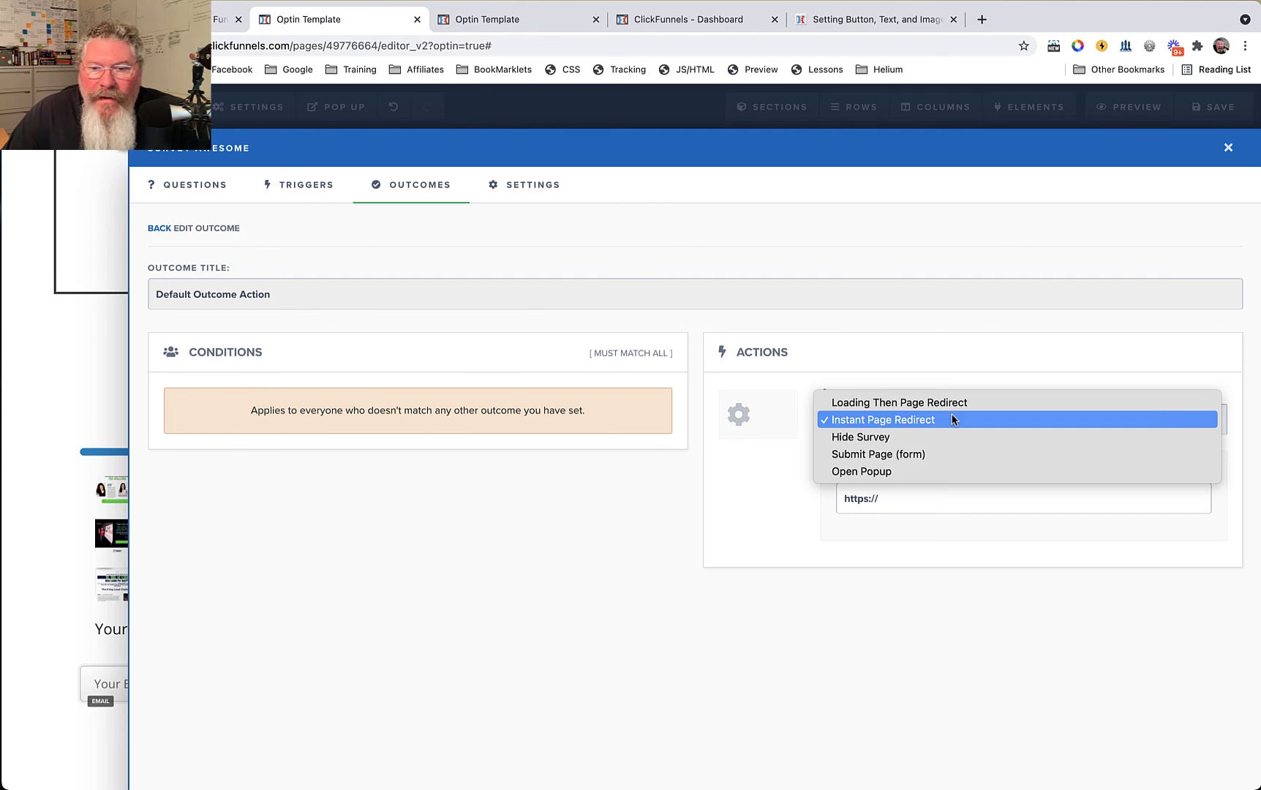
left_click(920, 438)
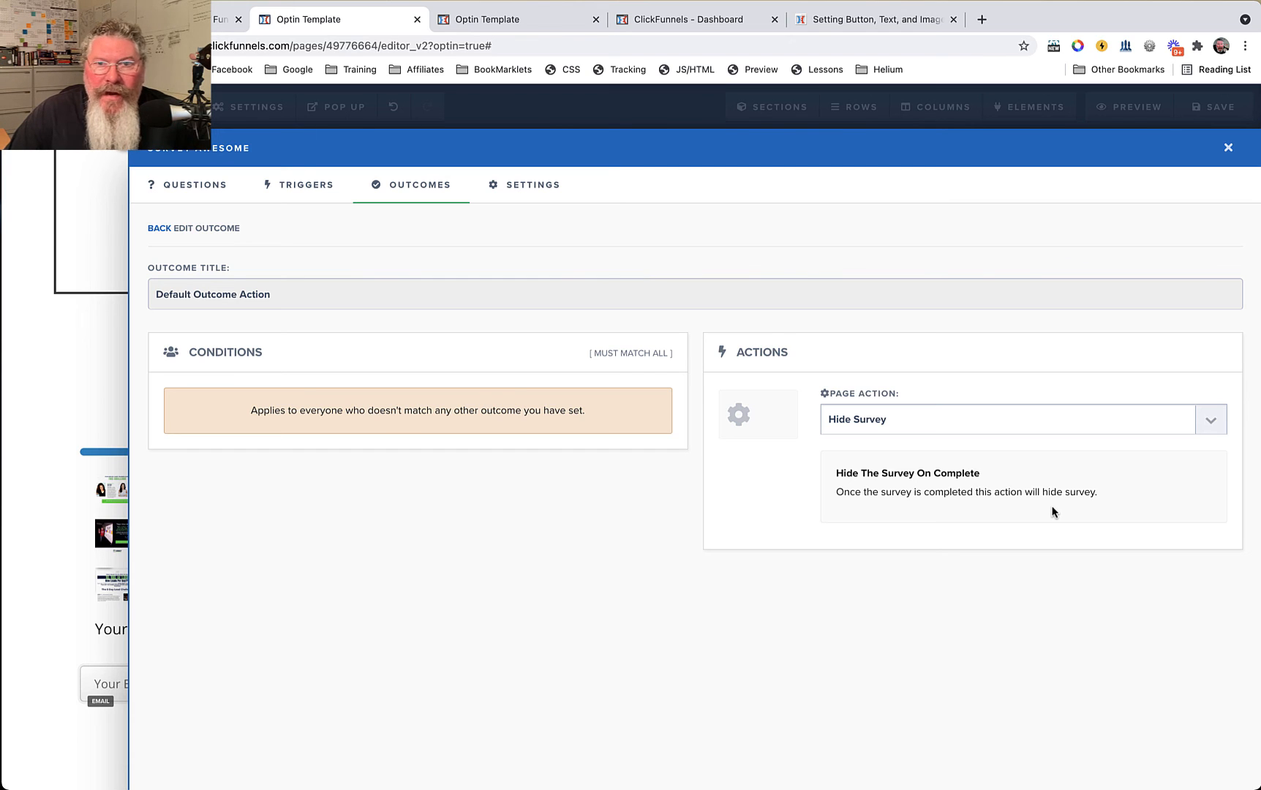
Step: Set the default outcome's page action to Open Popup, read its popup note, and return to the outcomes list
left_click(921, 422)
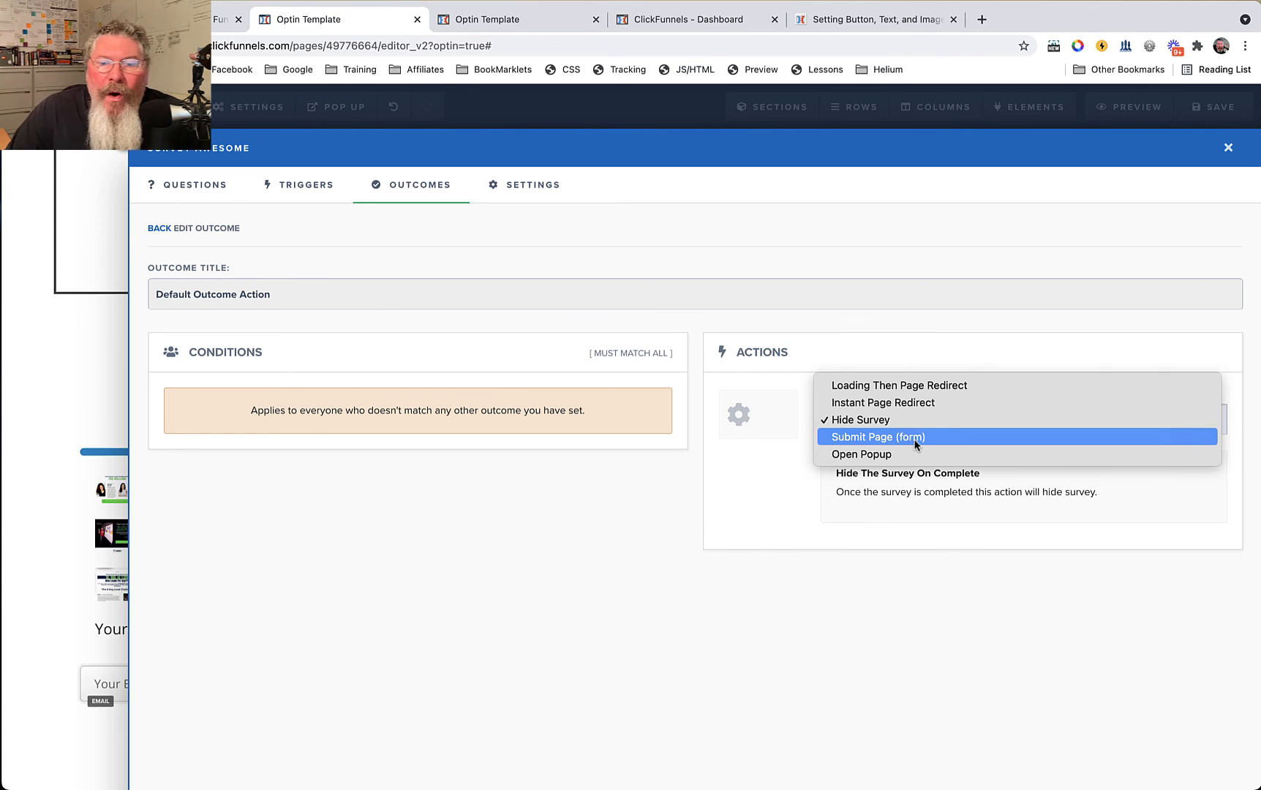
left_click(892, 459)
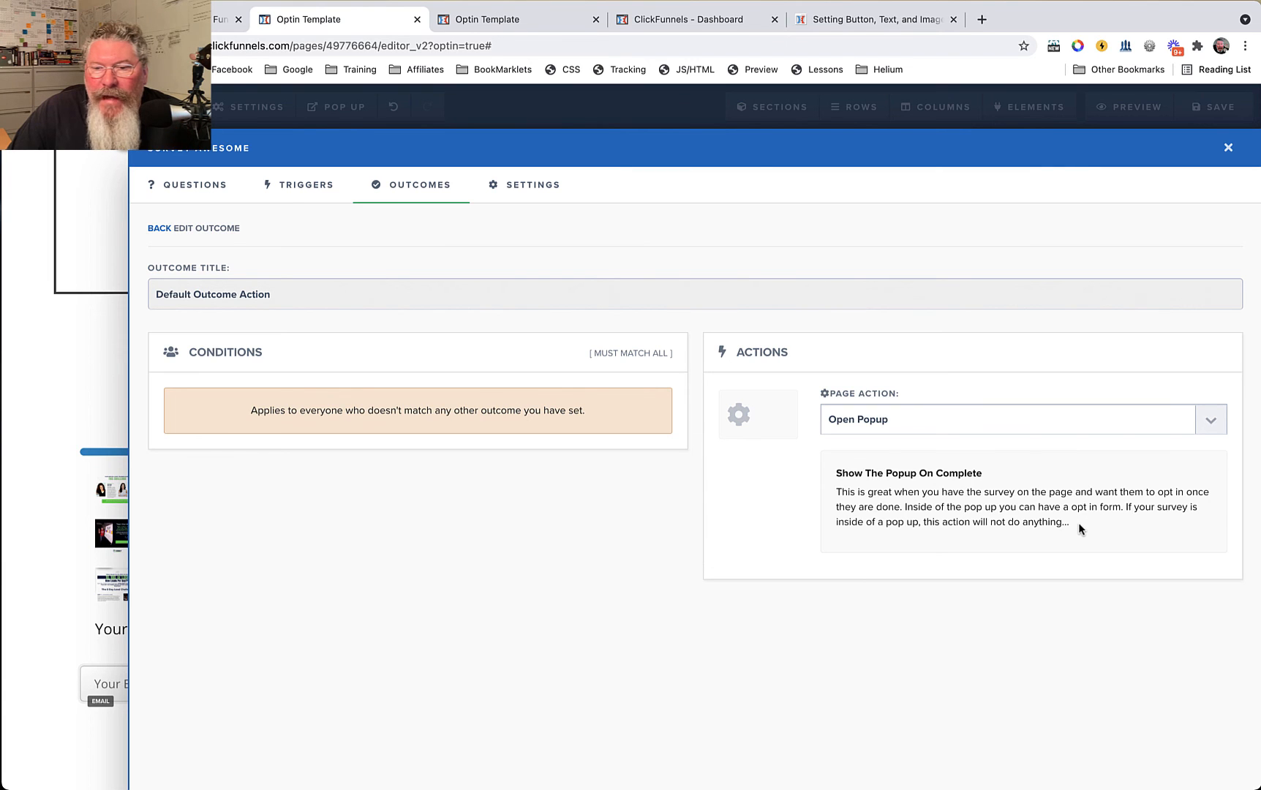
left_click_drag(1080, 520, 1132, 517)
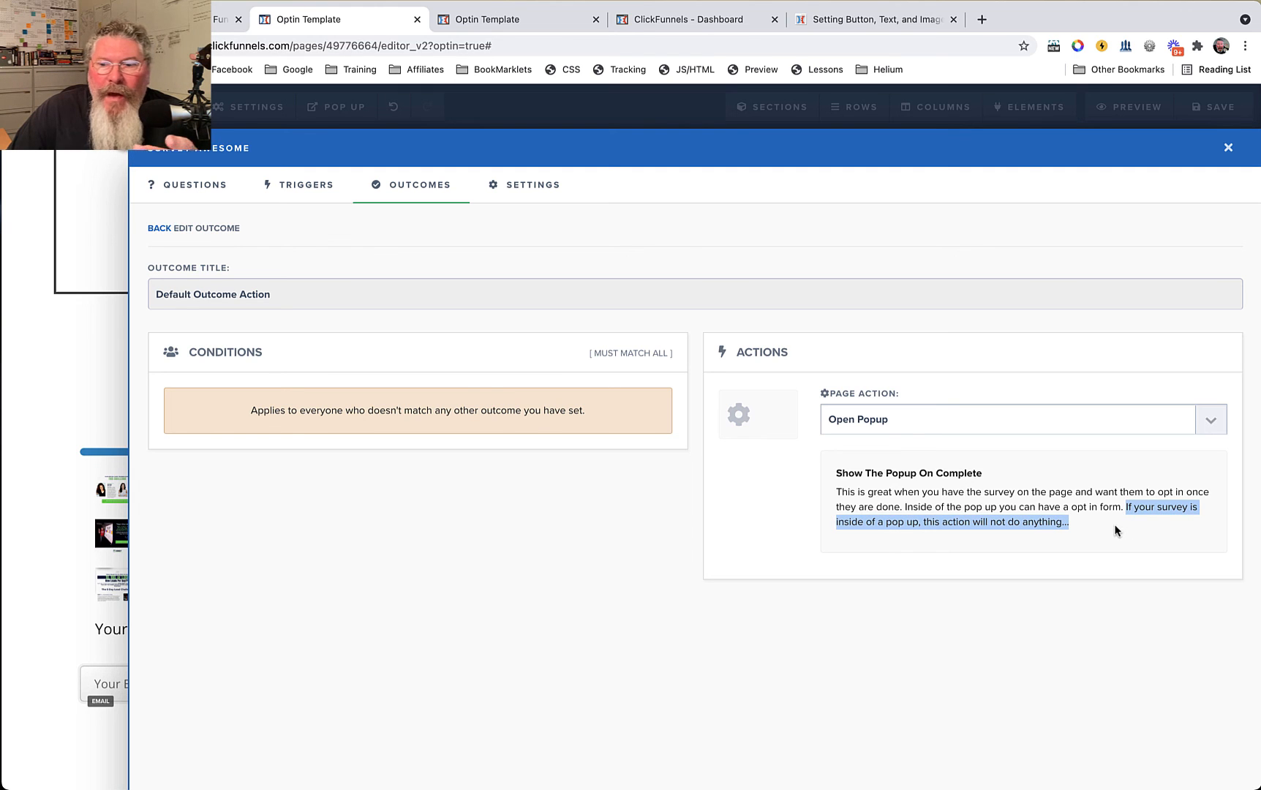
left_click(1111, 524)
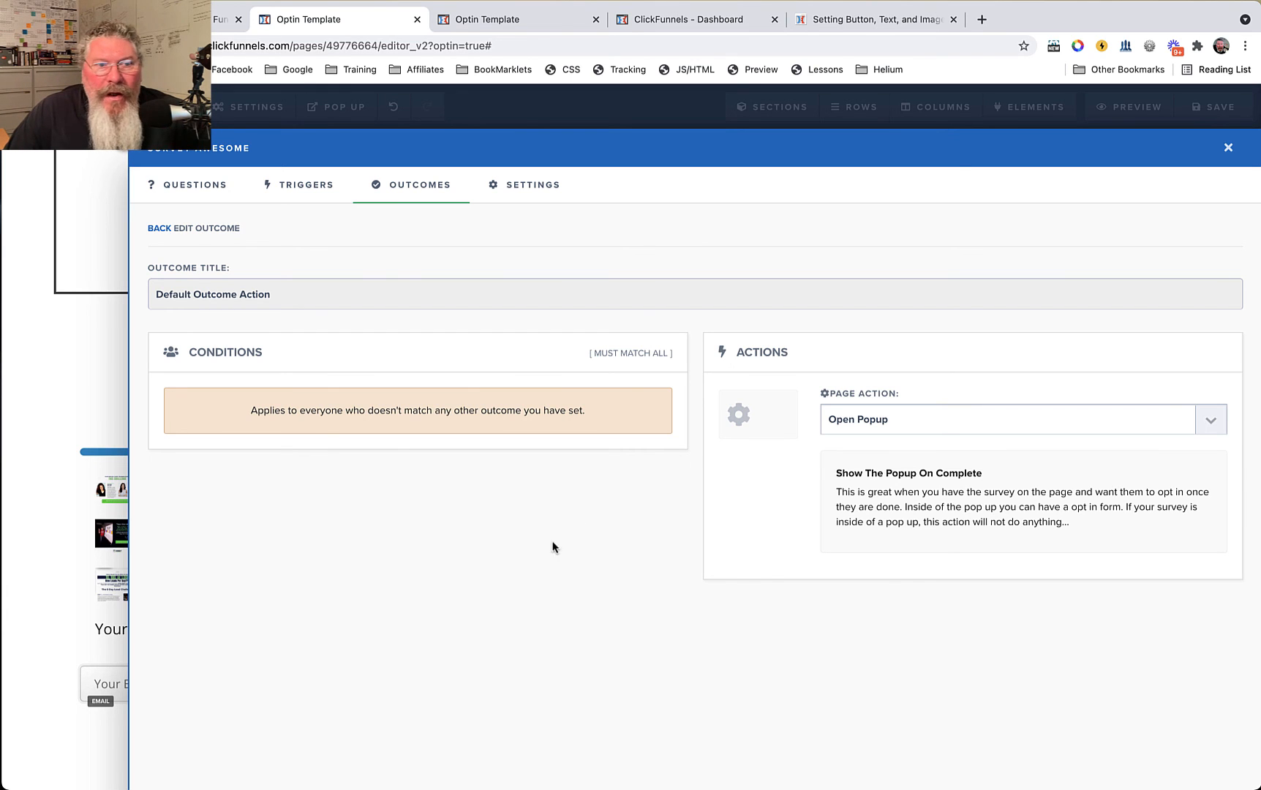
left_click(157, 228)
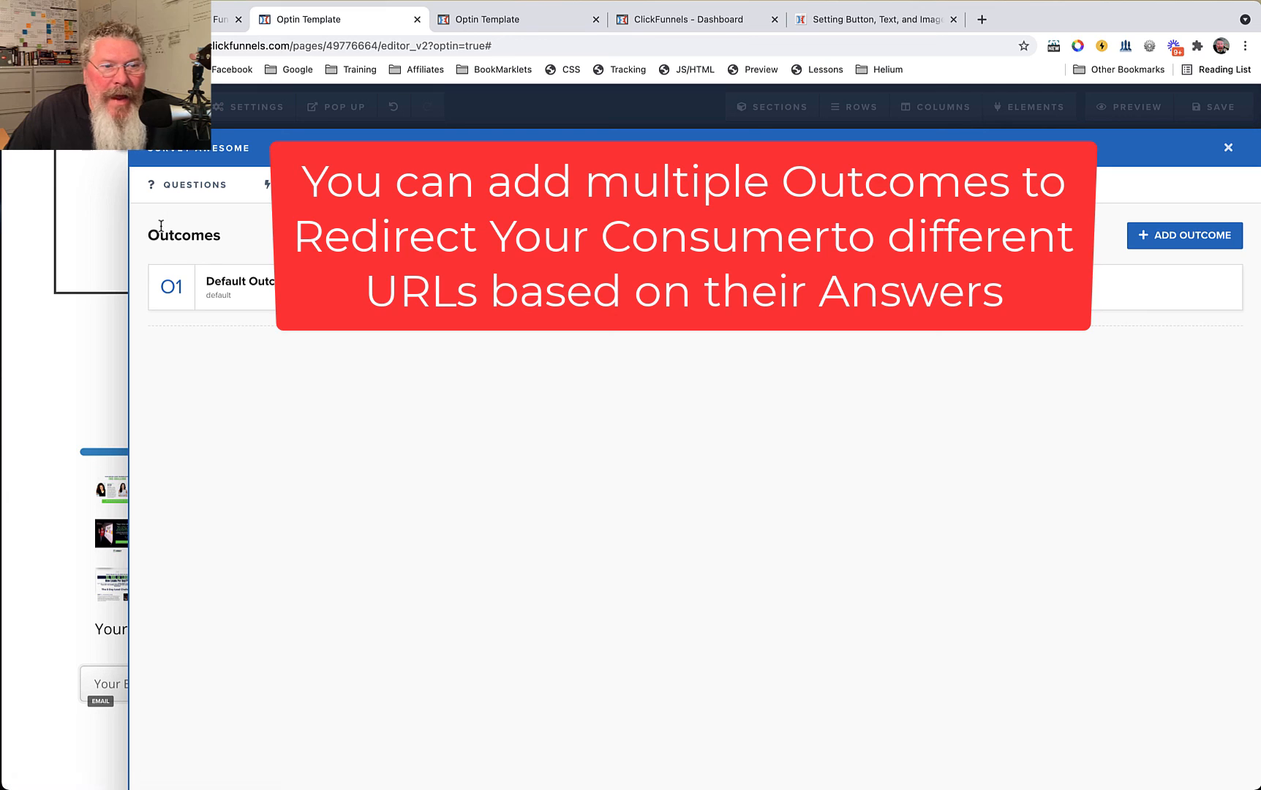
Step: Add a new outcome with the condition that "Why Do You Like ClickFunnels?" equals "Because It Is Amazing!"
left_click(1160, 235)
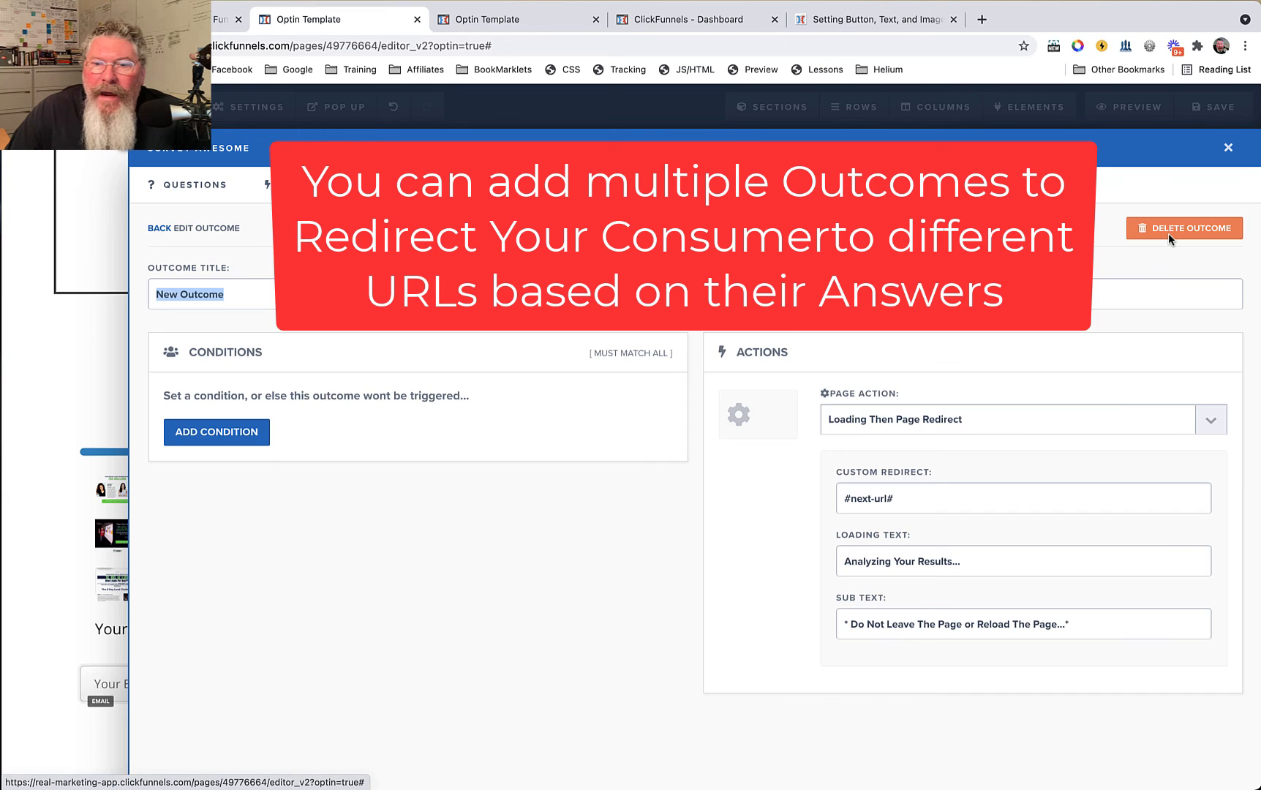
left_click(227, 436)
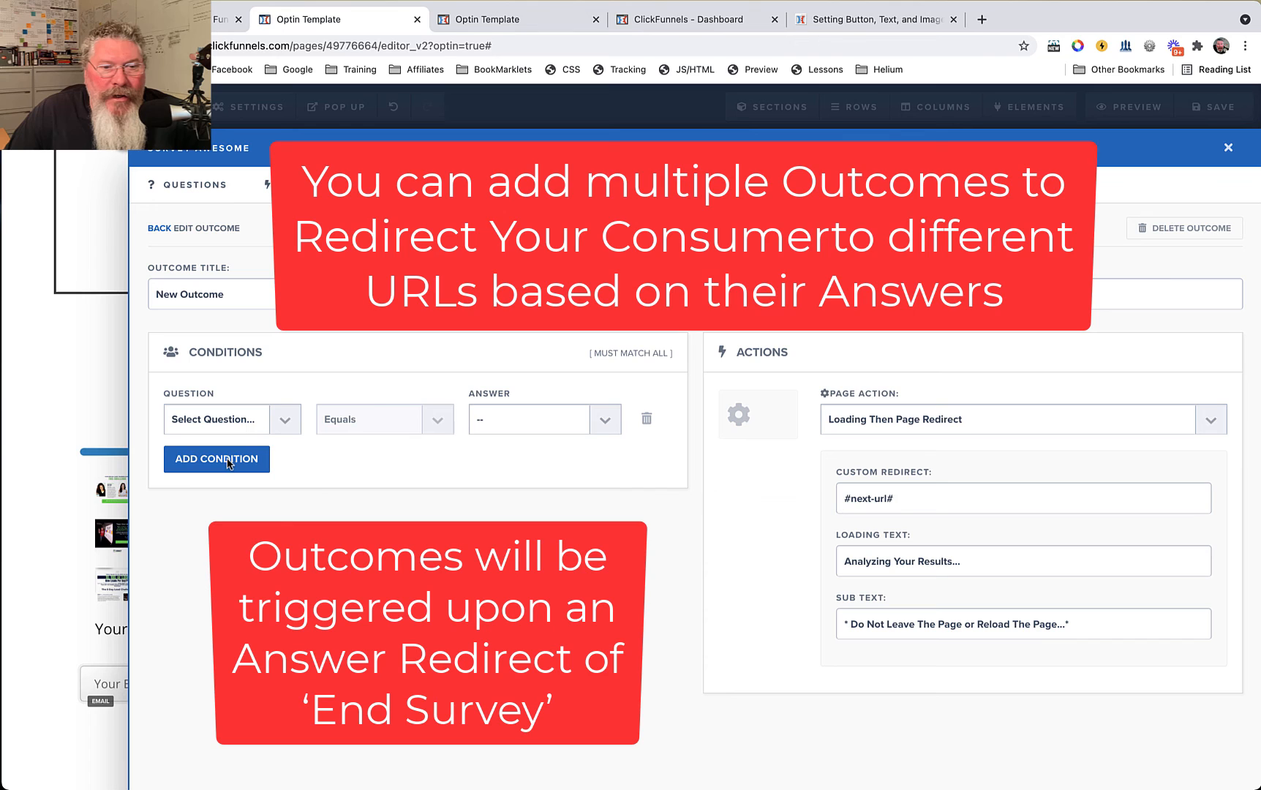
left_click(218, 420)
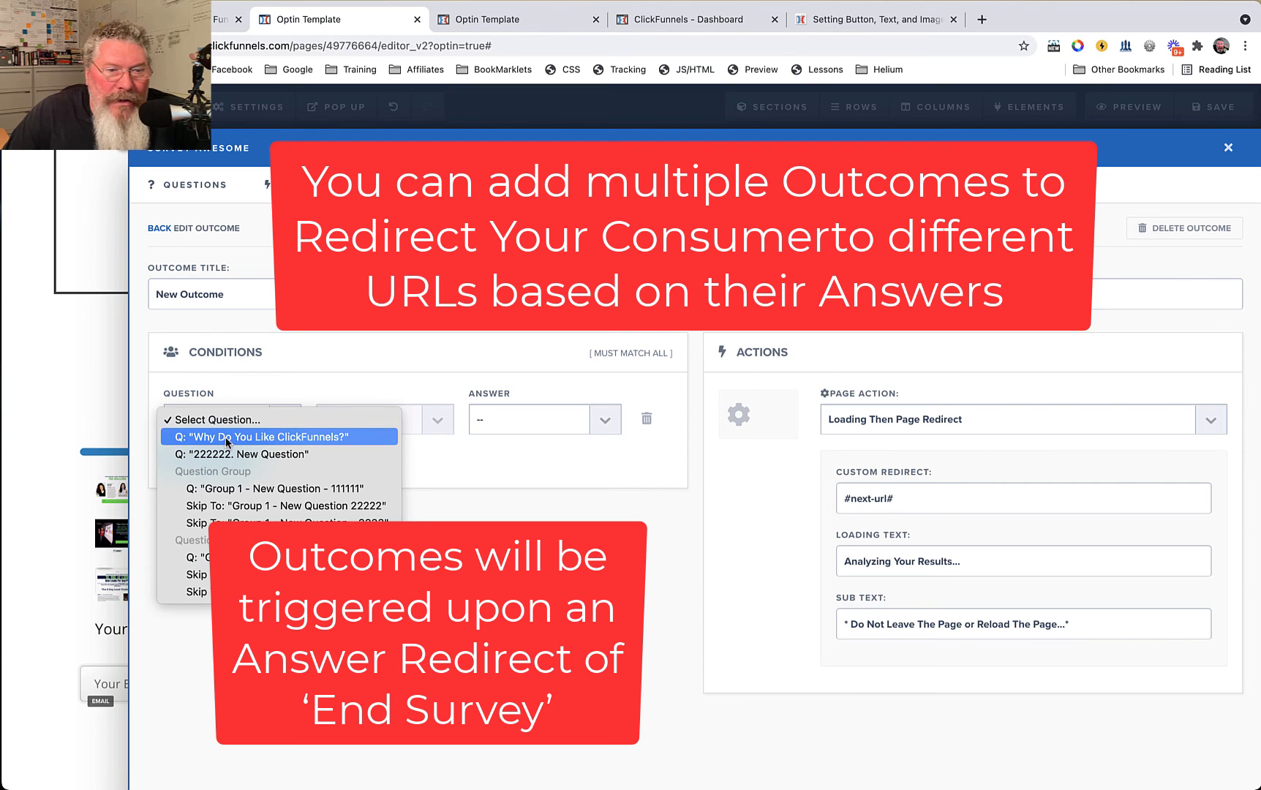
left_click(224, 439)
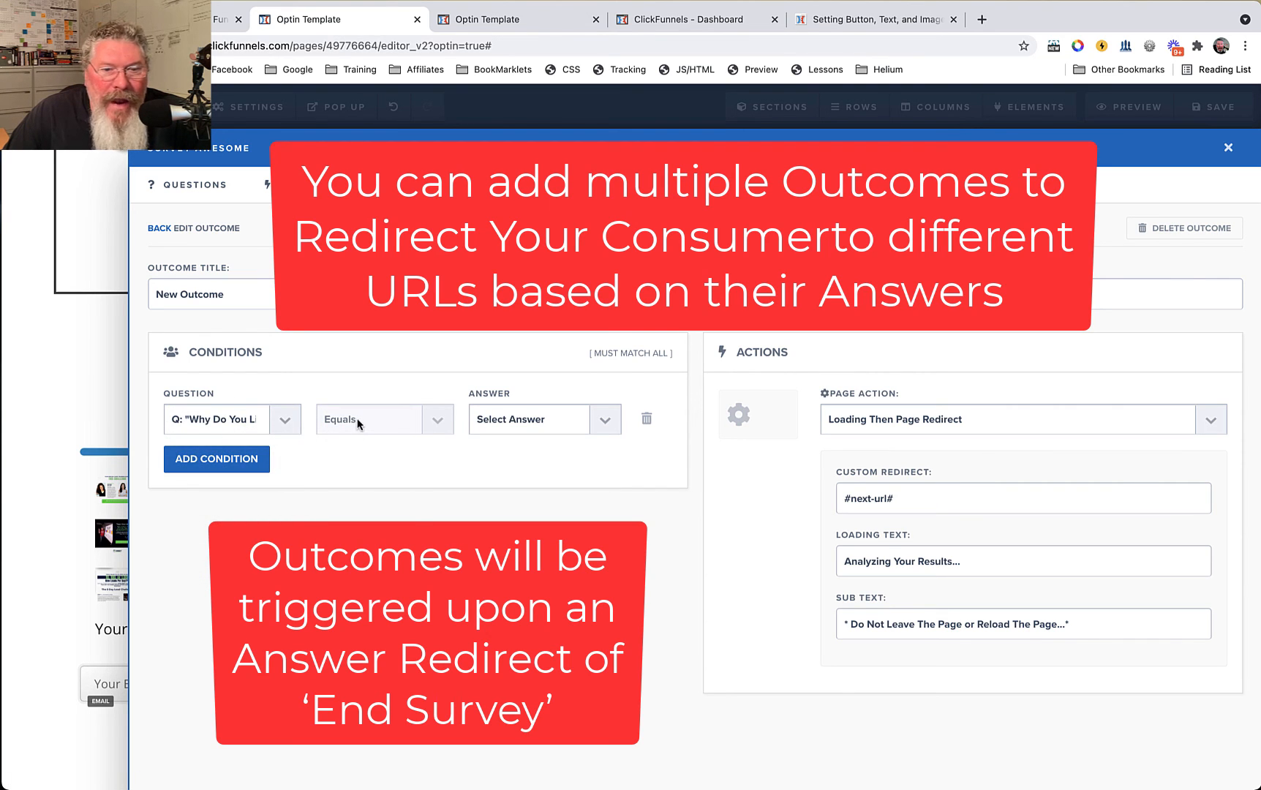
left_click(513, 419)
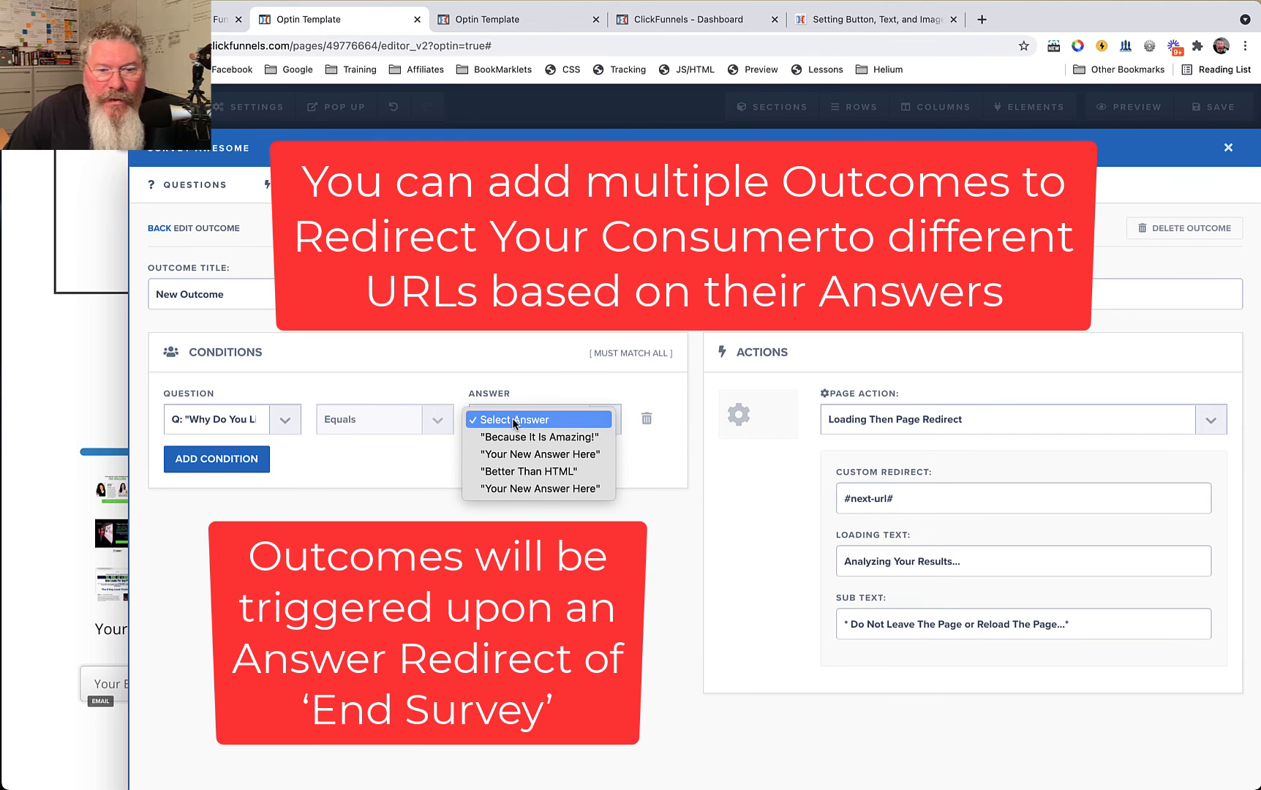
left_click(520, 438)
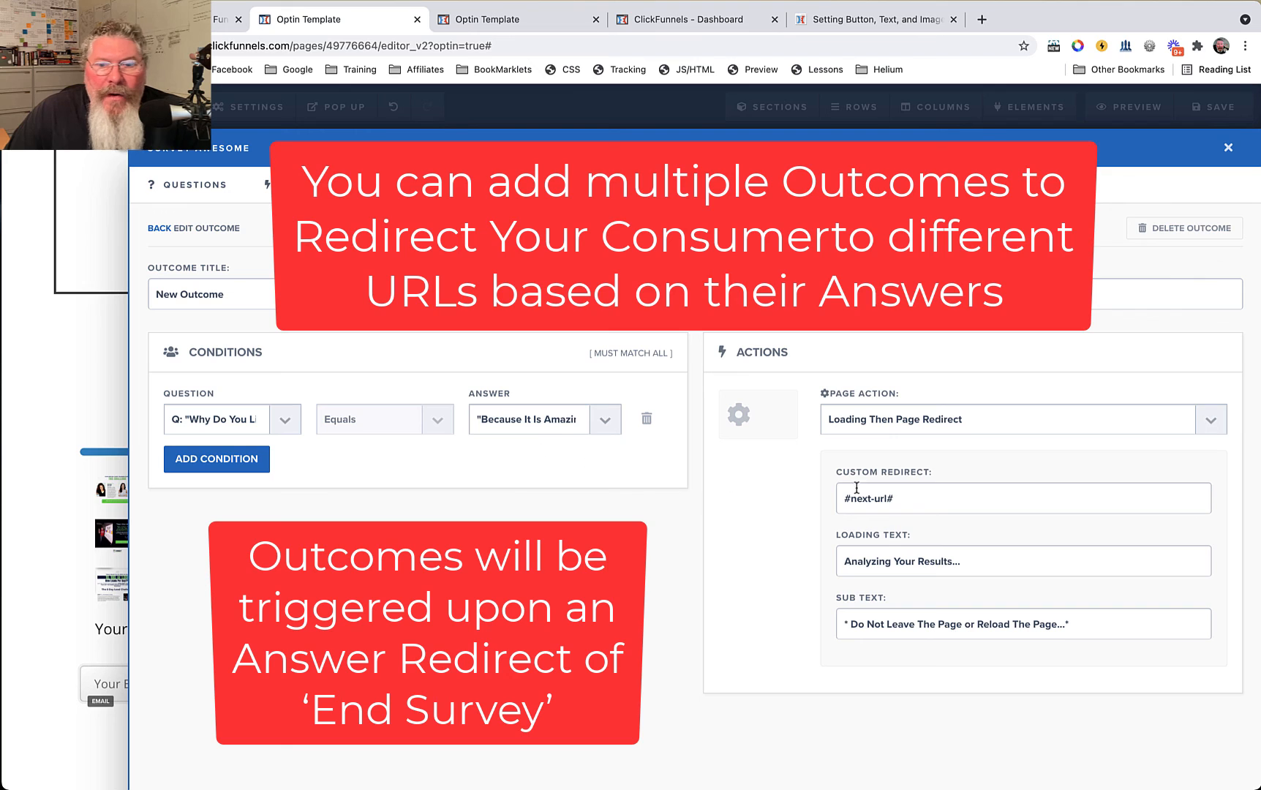
Step: Try the Submit Page (form) and Open Popup page actions on the new outcome
left_click(978, 421)
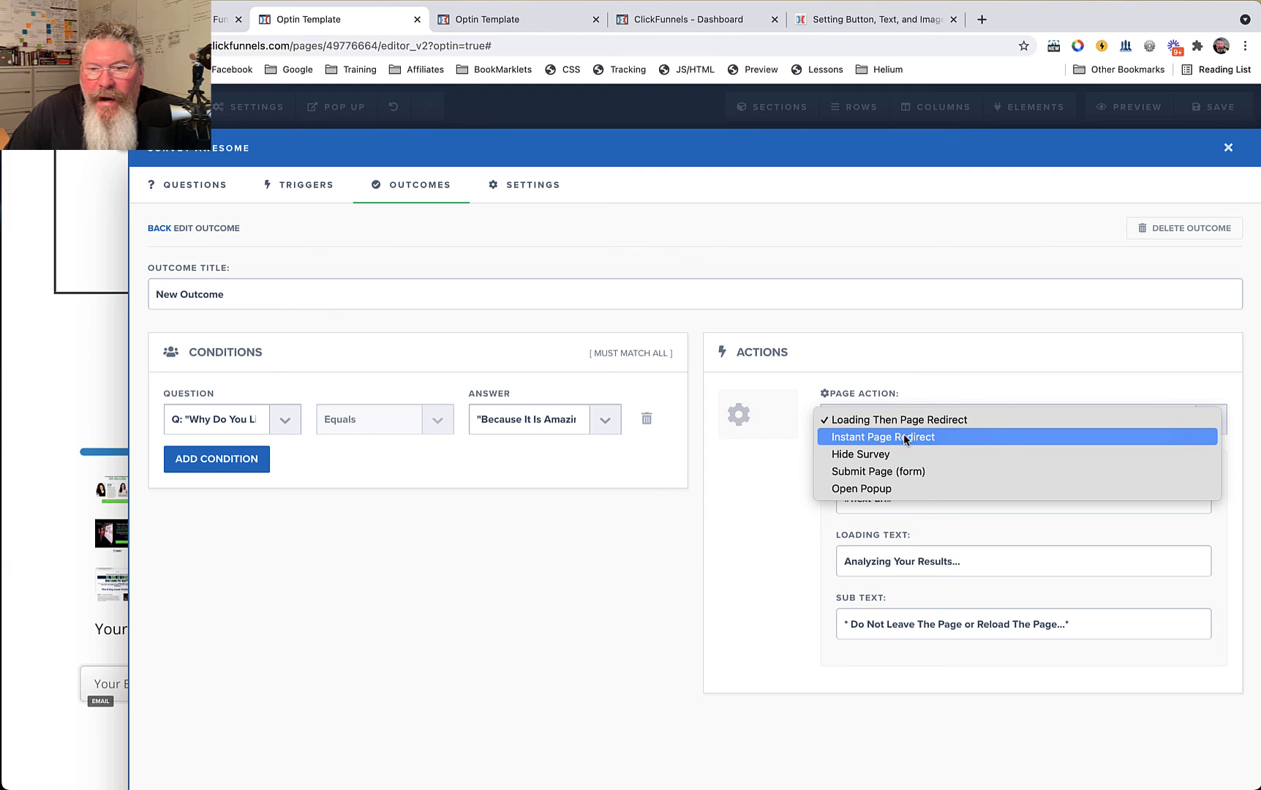
left_click(856, 472)
left_click(861, 428)
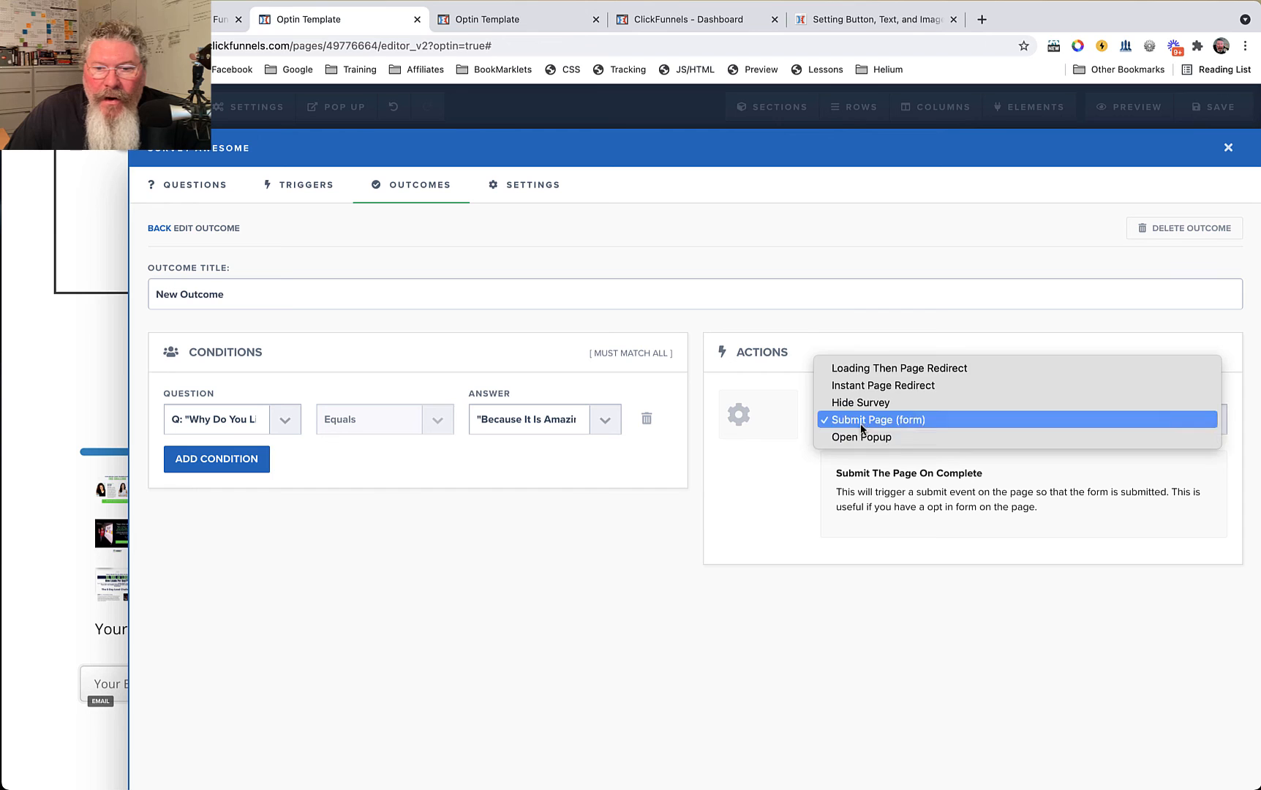
left_click(855, 449)
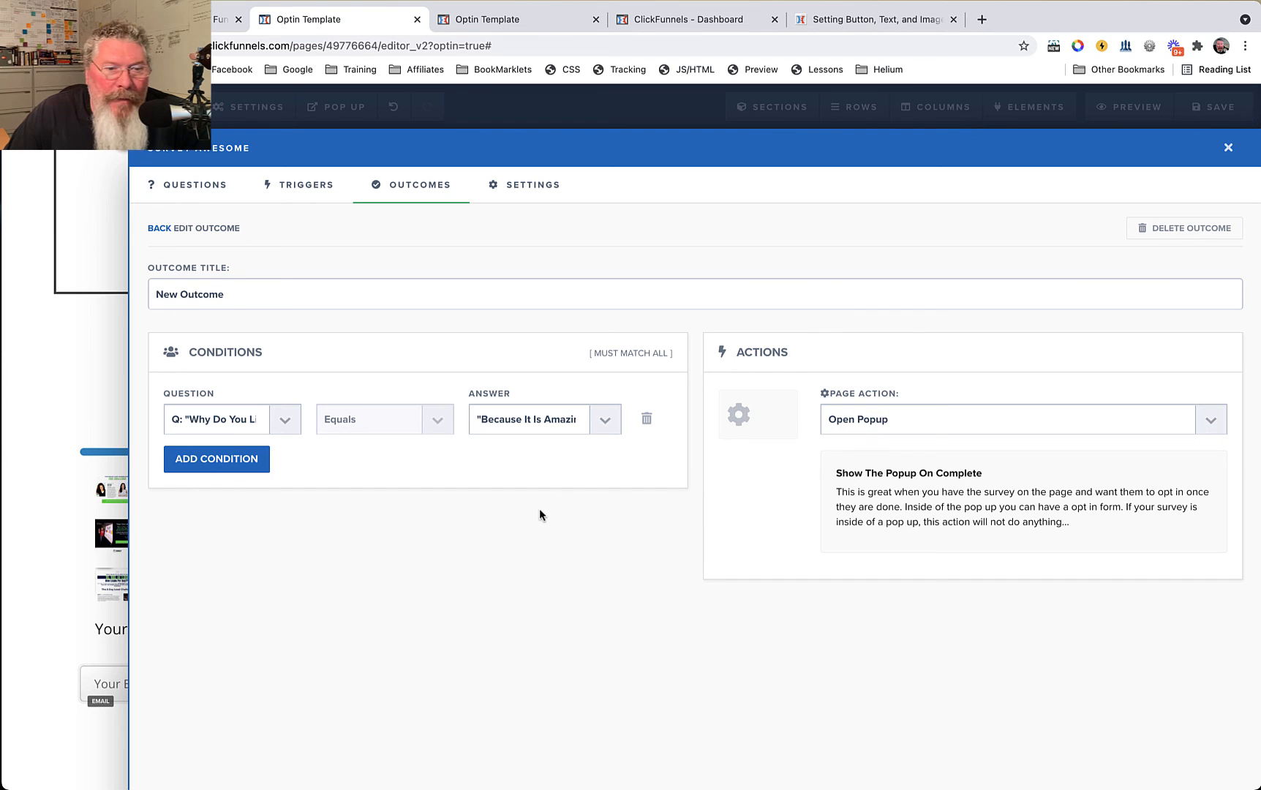
Step: Add a second condition to the new outcome based on the question "Group 1 - New Question - 111111"
left_click(214, 460)
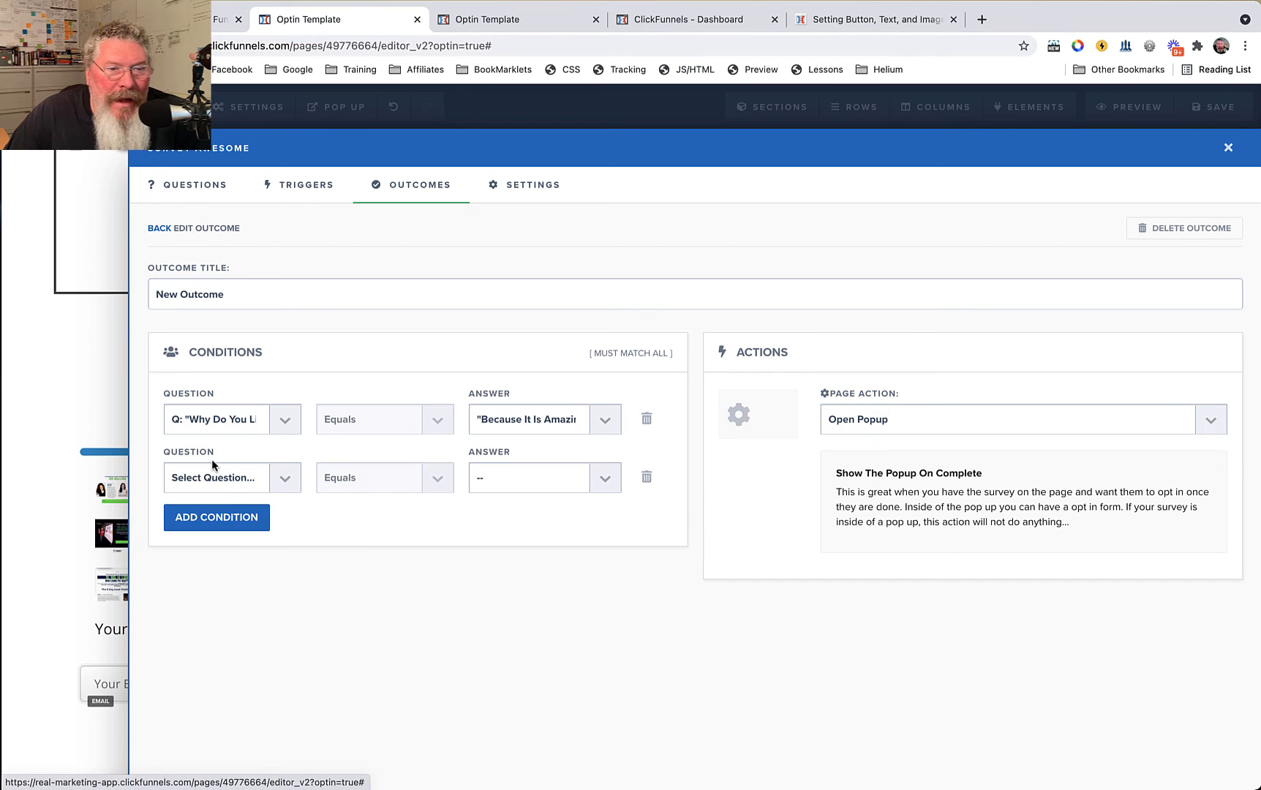
left_click(217, 480)
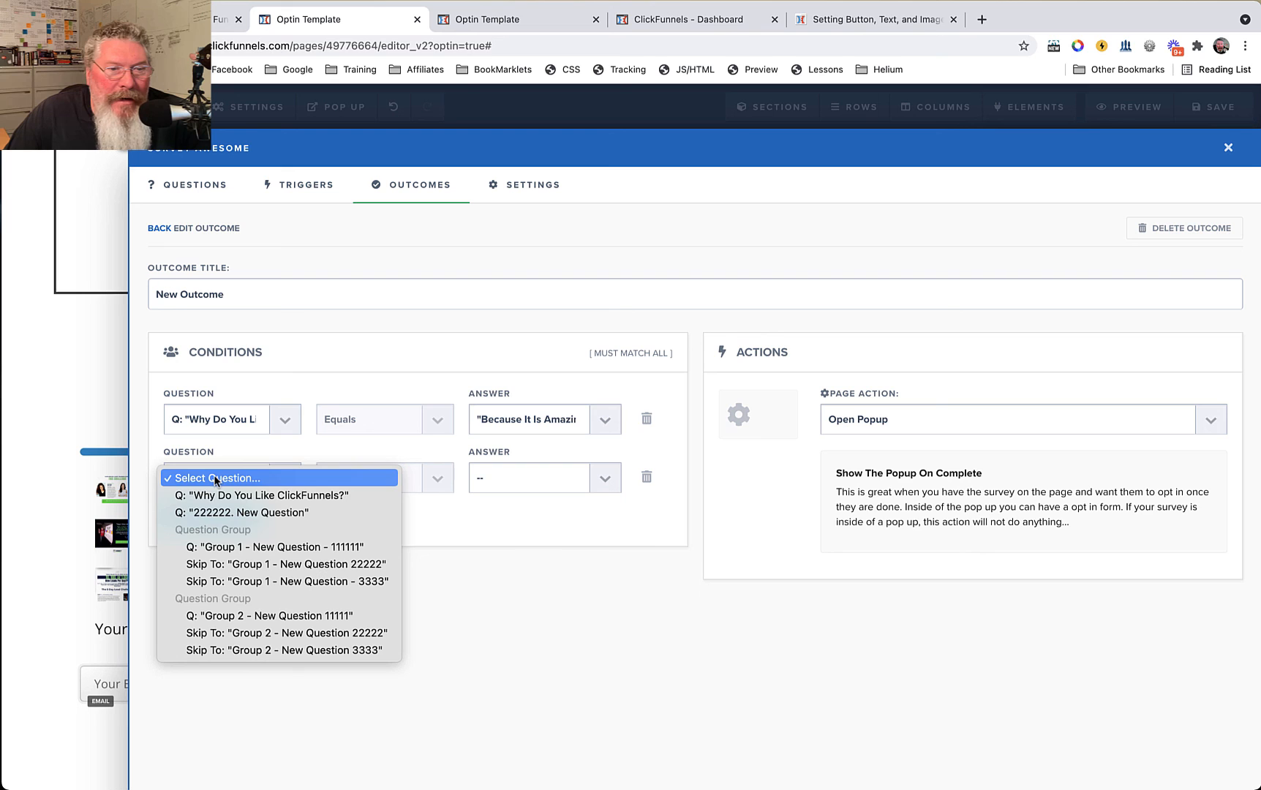
left_click(223, 549)
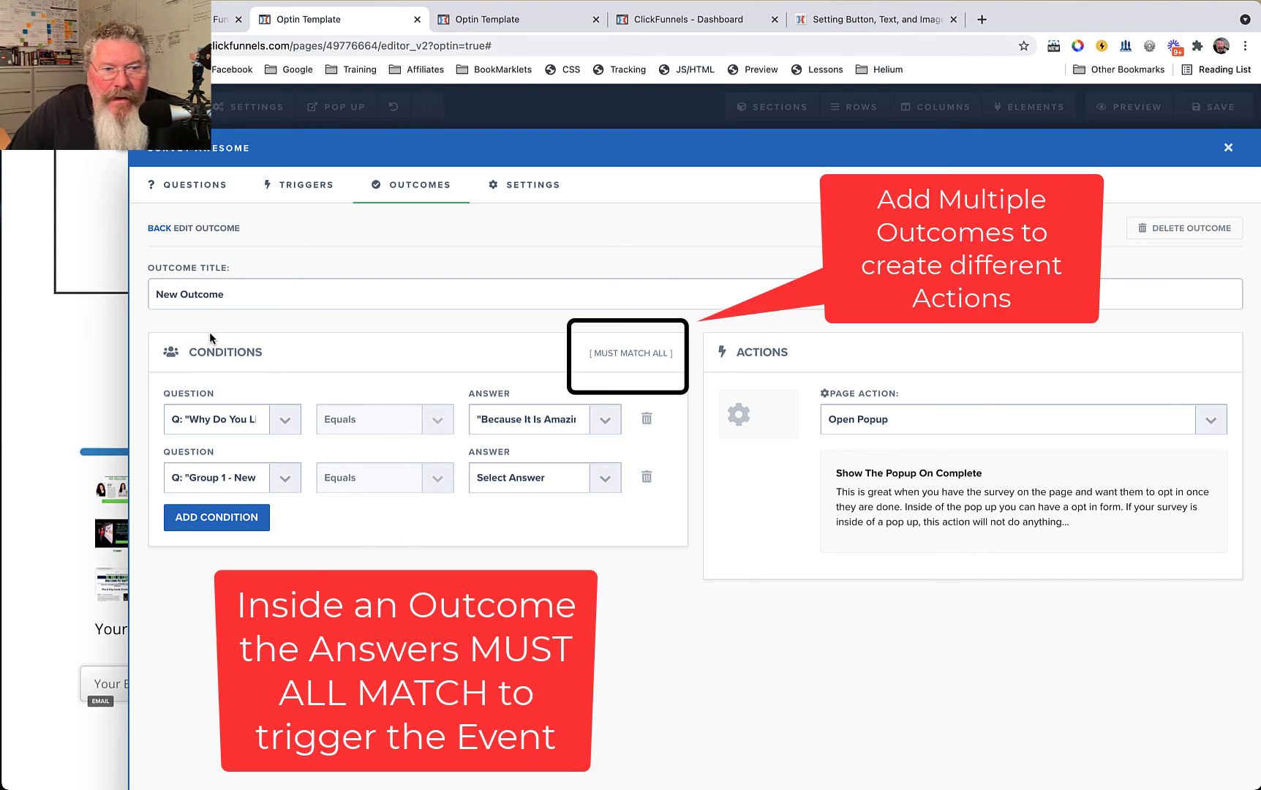
Step: Add a third condition for "Skip To: Group 1 - New Question 22222" with the answer "Your New Answer Here"
left_click(223, 518)
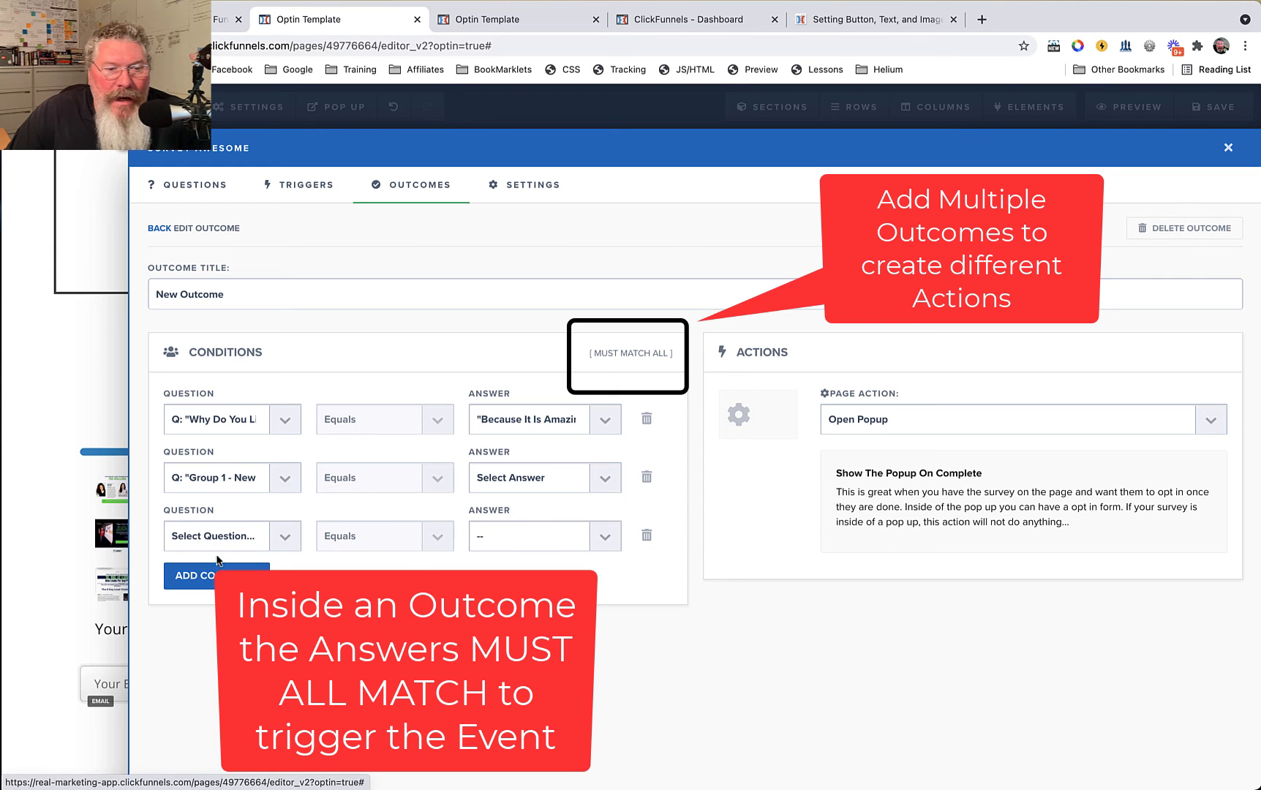
left_click(212, 538)
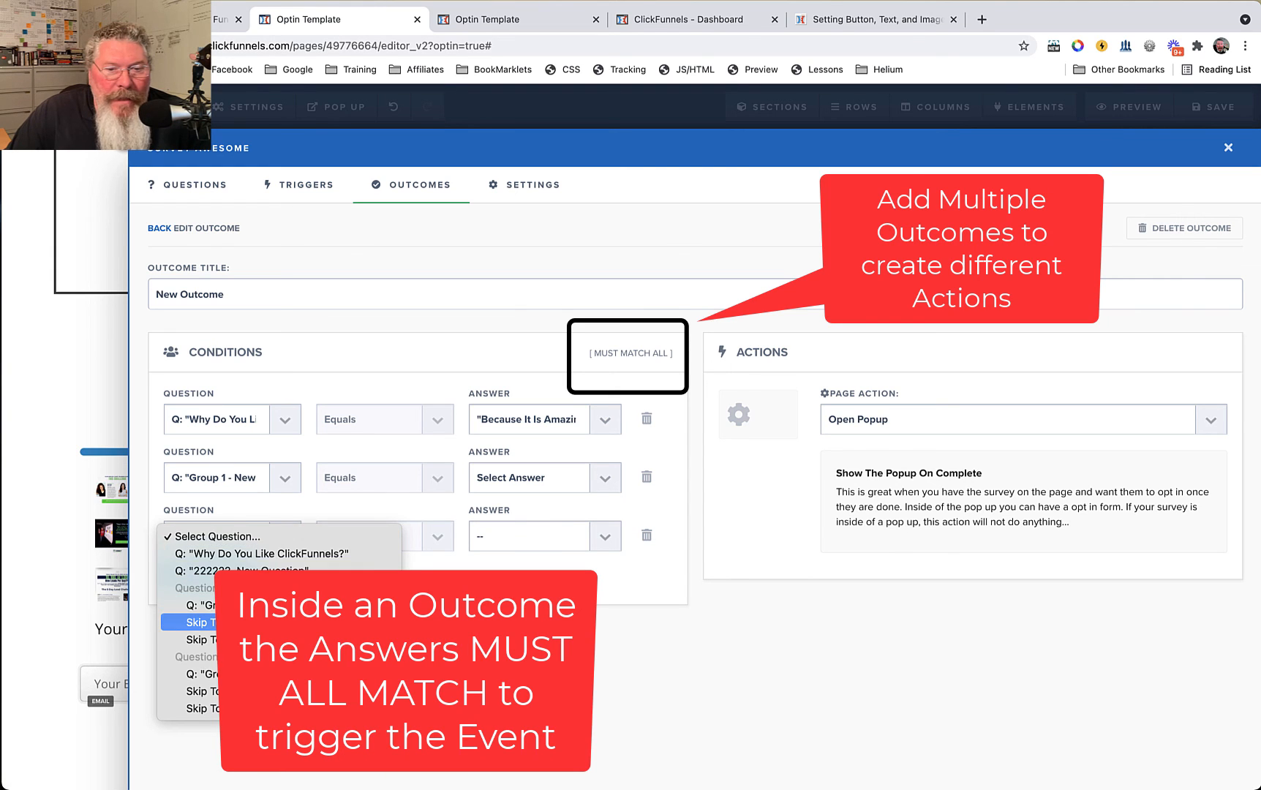
left_click(198, 622)
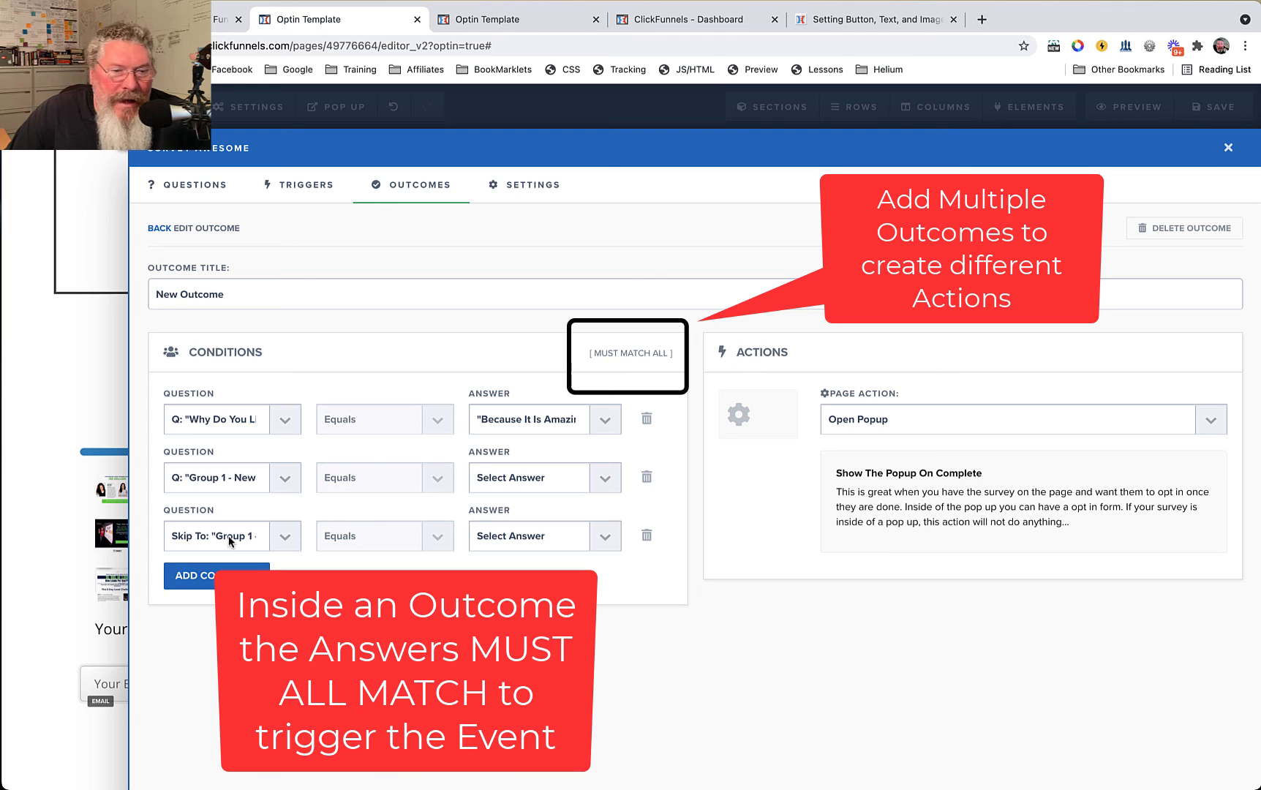
left_click(510, 536)
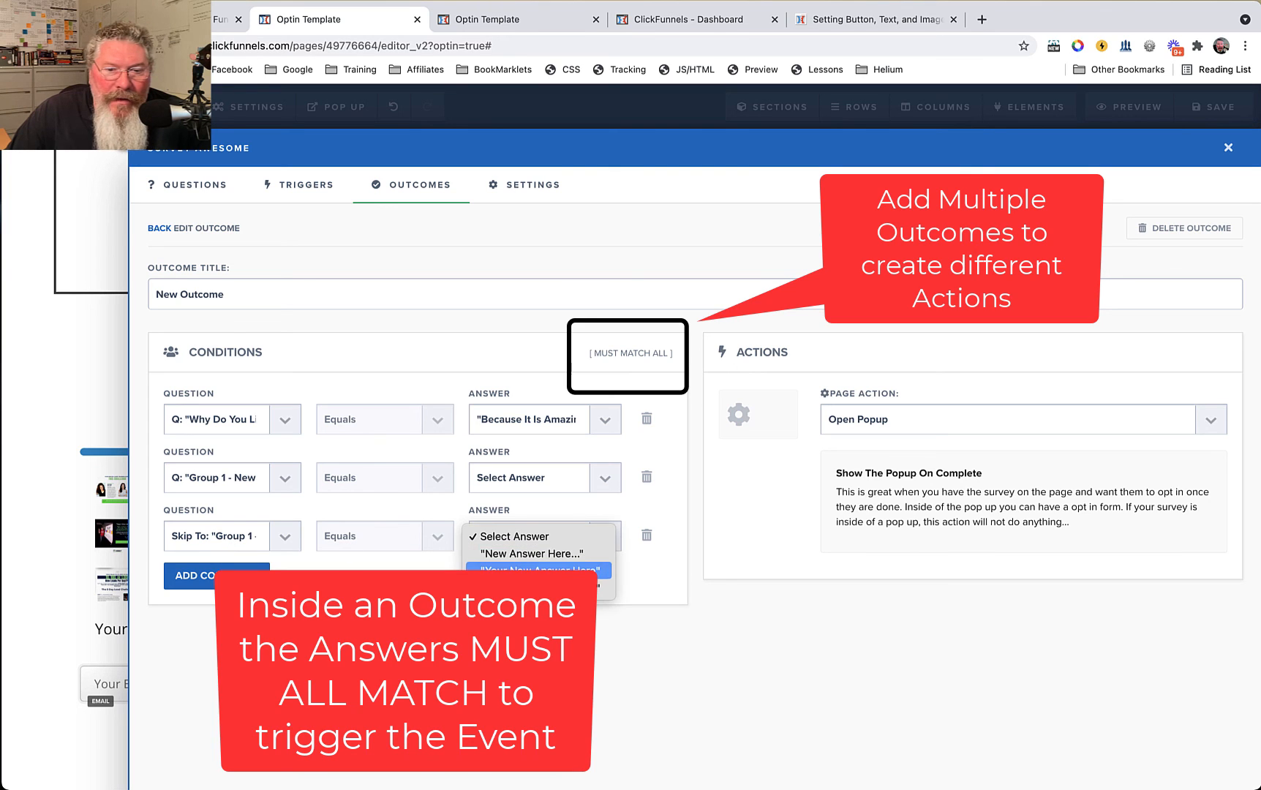
left_click(539, 569)
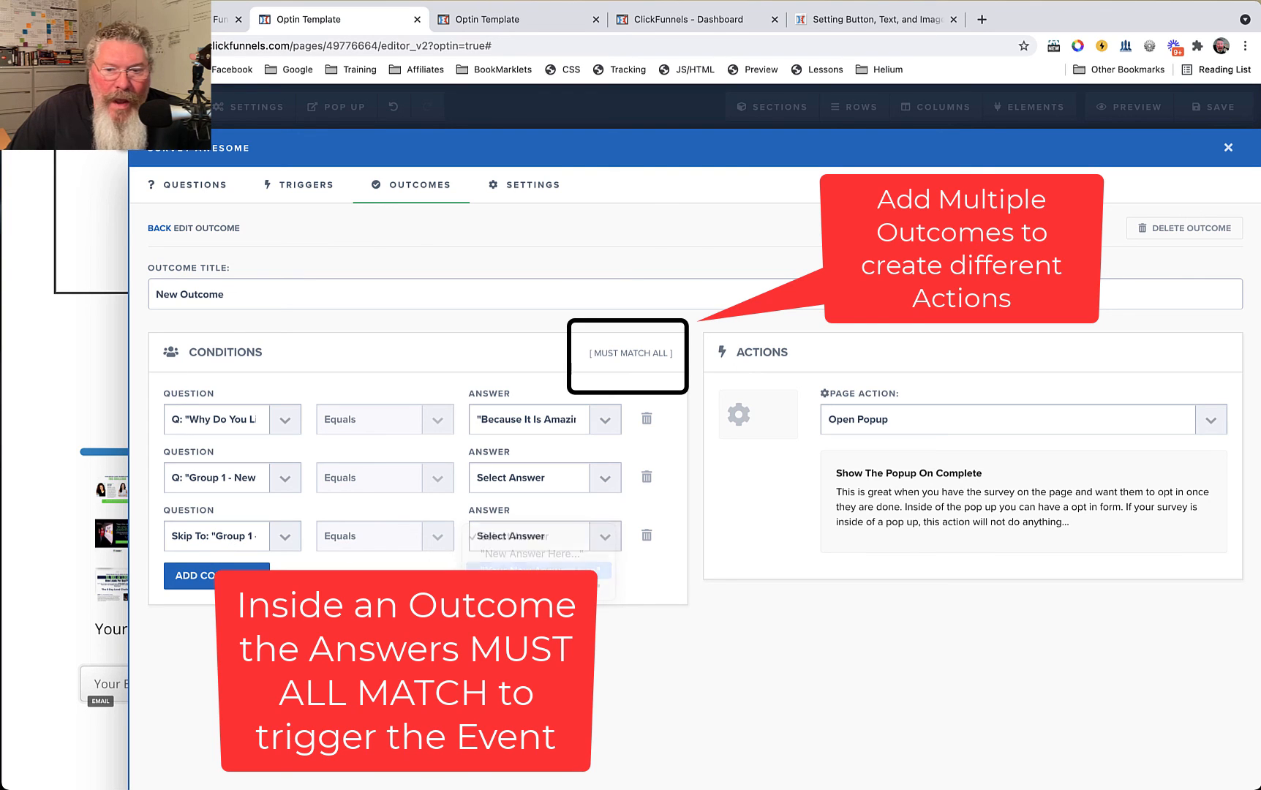
Step: Switch the new outcome's page action to Loading Then Page Redirect and select its custom redirect text
left_click(895, 419)
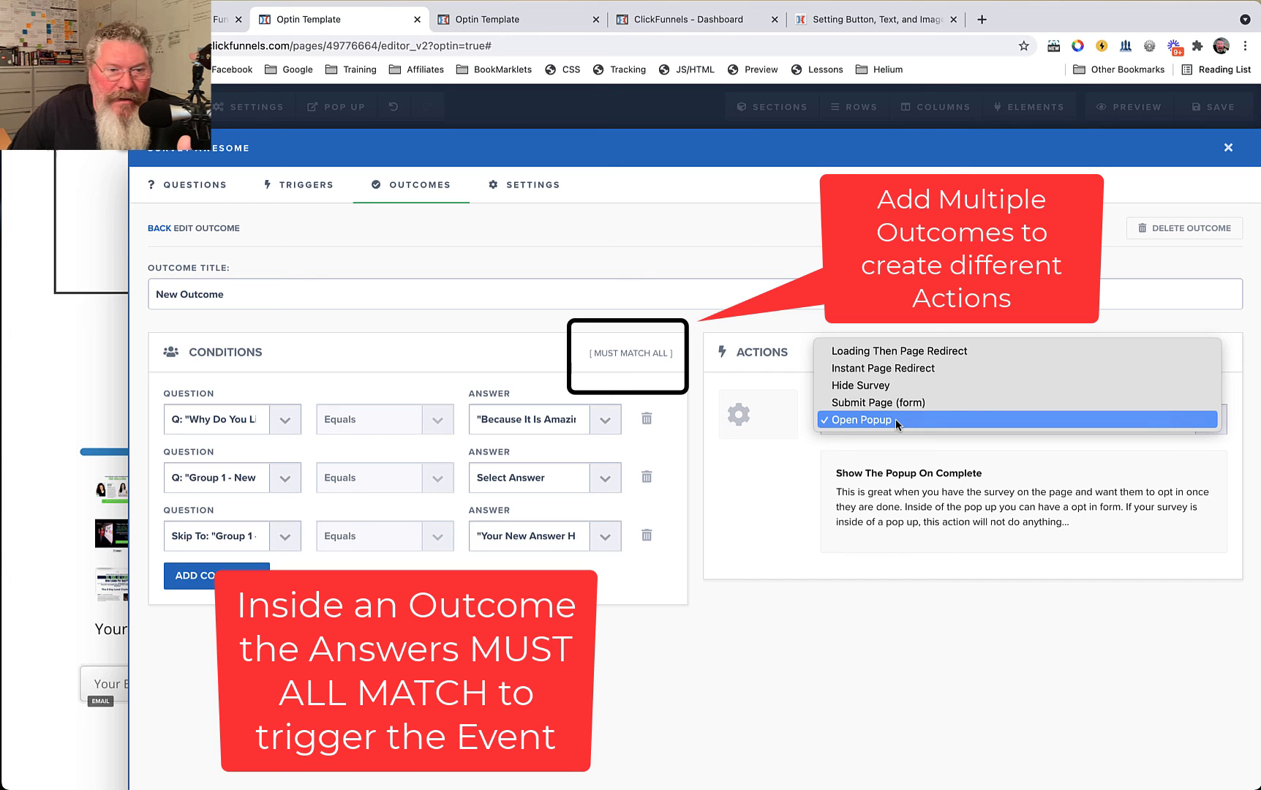
left_click(895, 419)
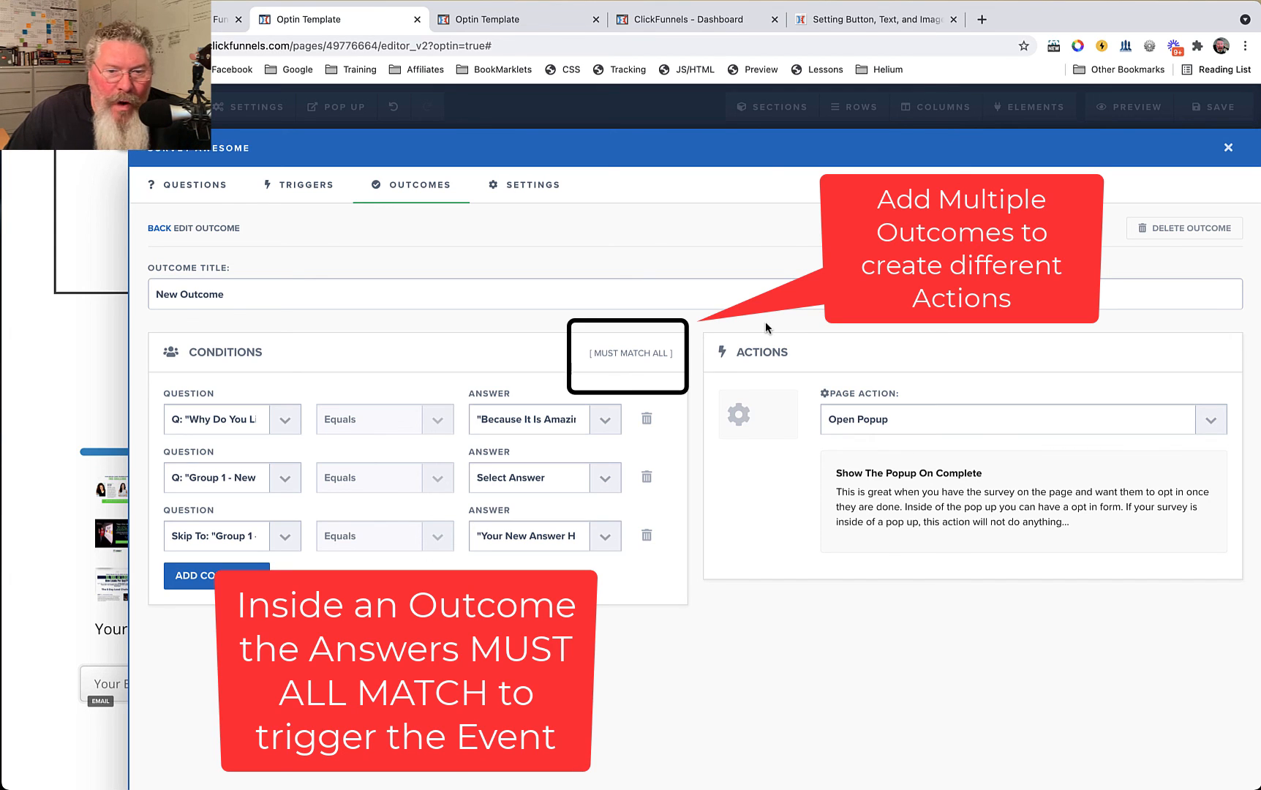
left_click(874, 419)
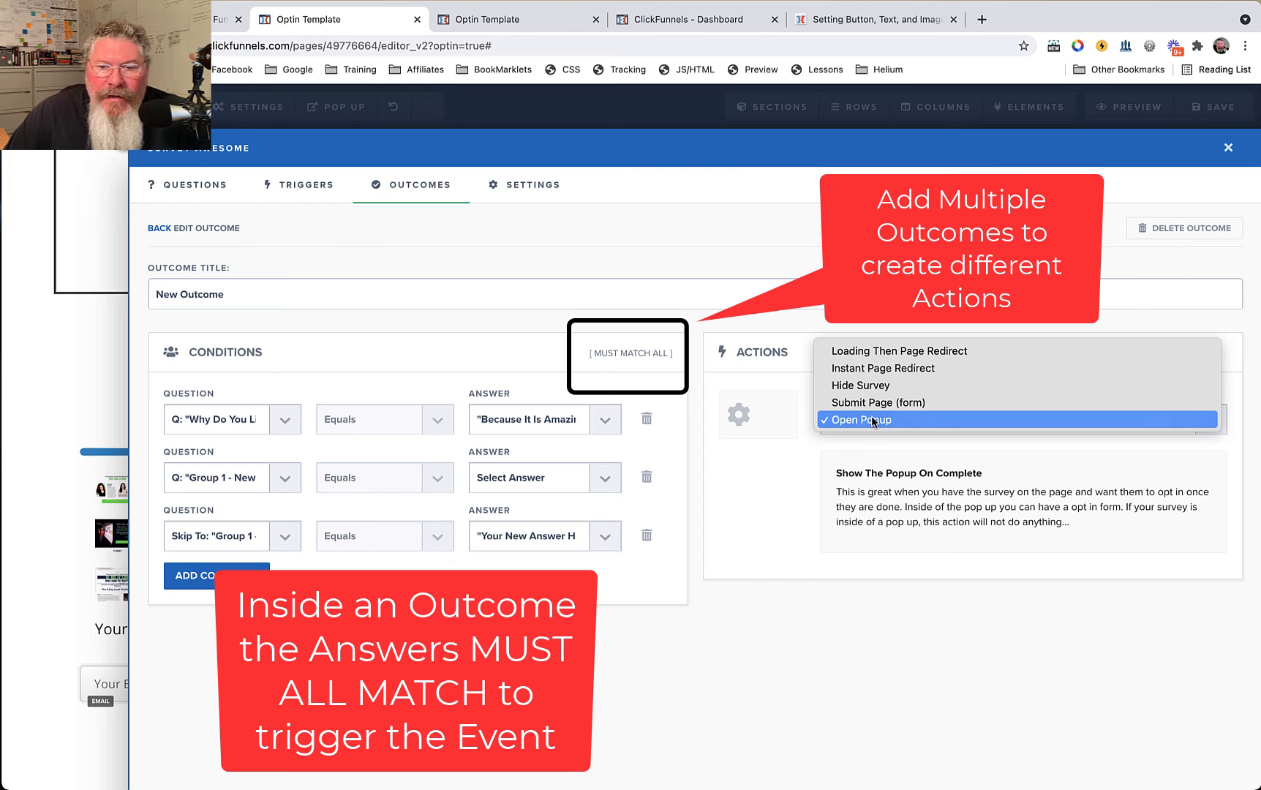
left_click(889, 357)
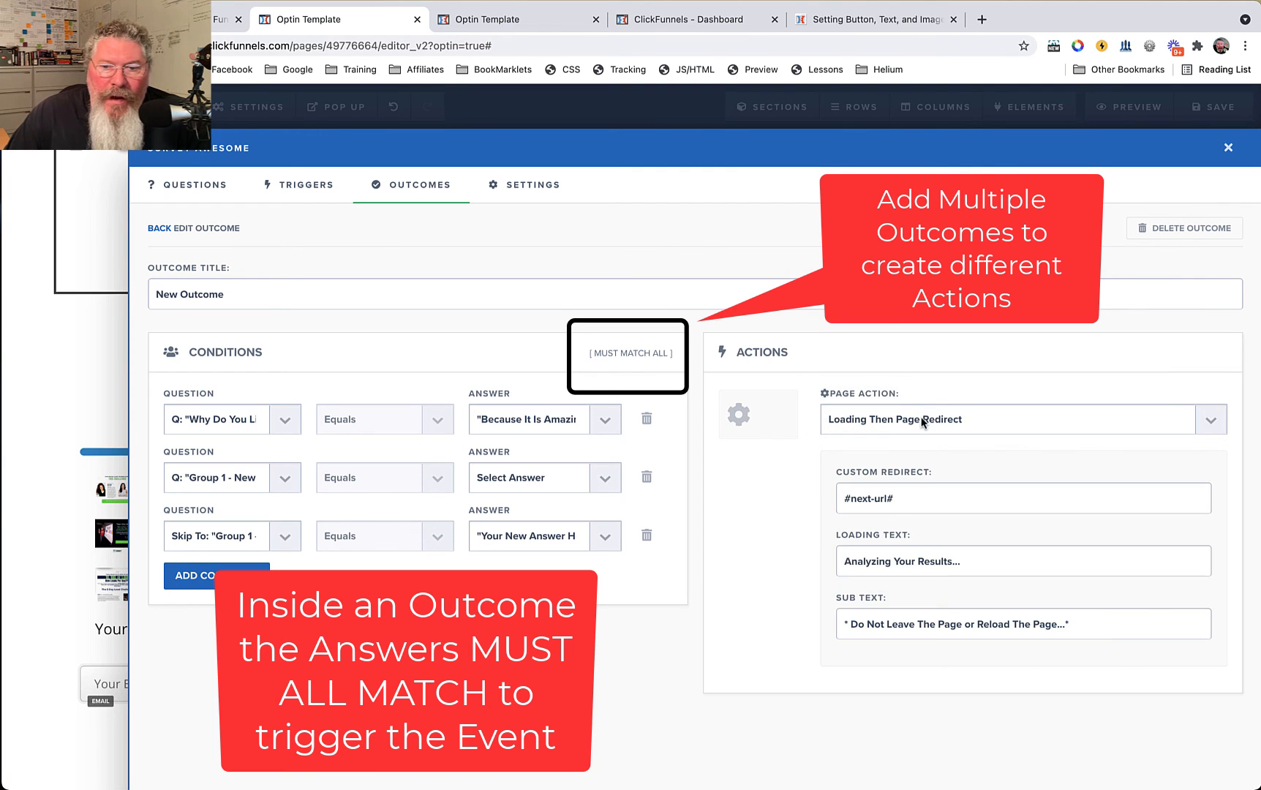
left_click(905, 498)
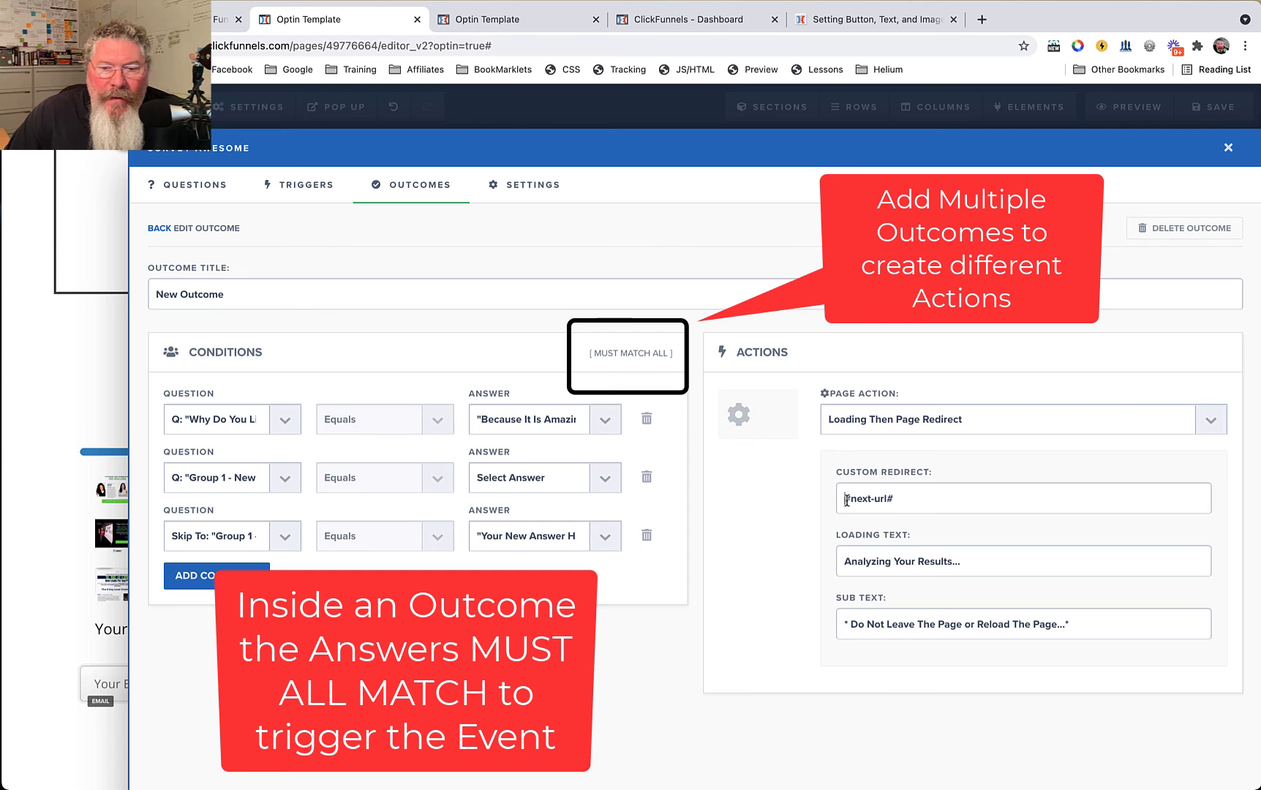
left_click_drag(846, 500, 917, 504)
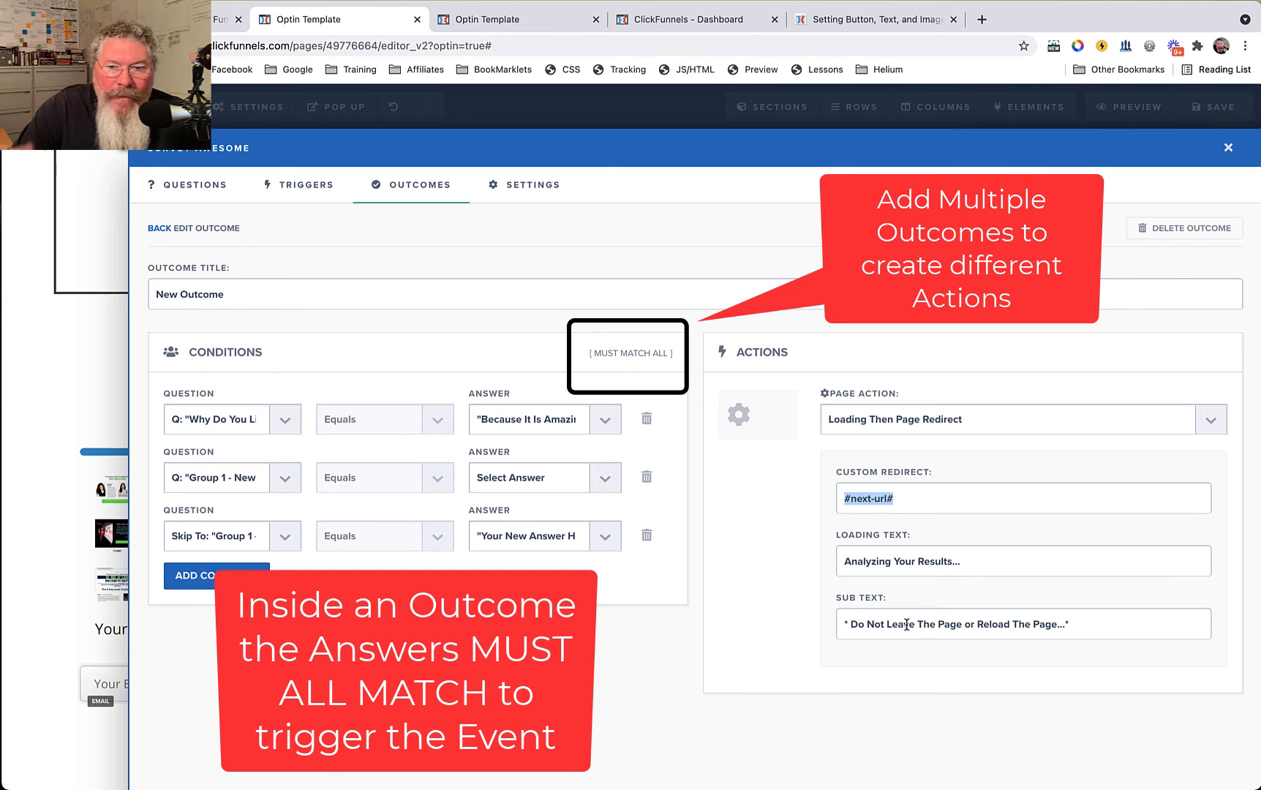
Step: Try the Submit Page (form) and Instant Page Redirect page actions on the new outcome
left_click(924, 423)
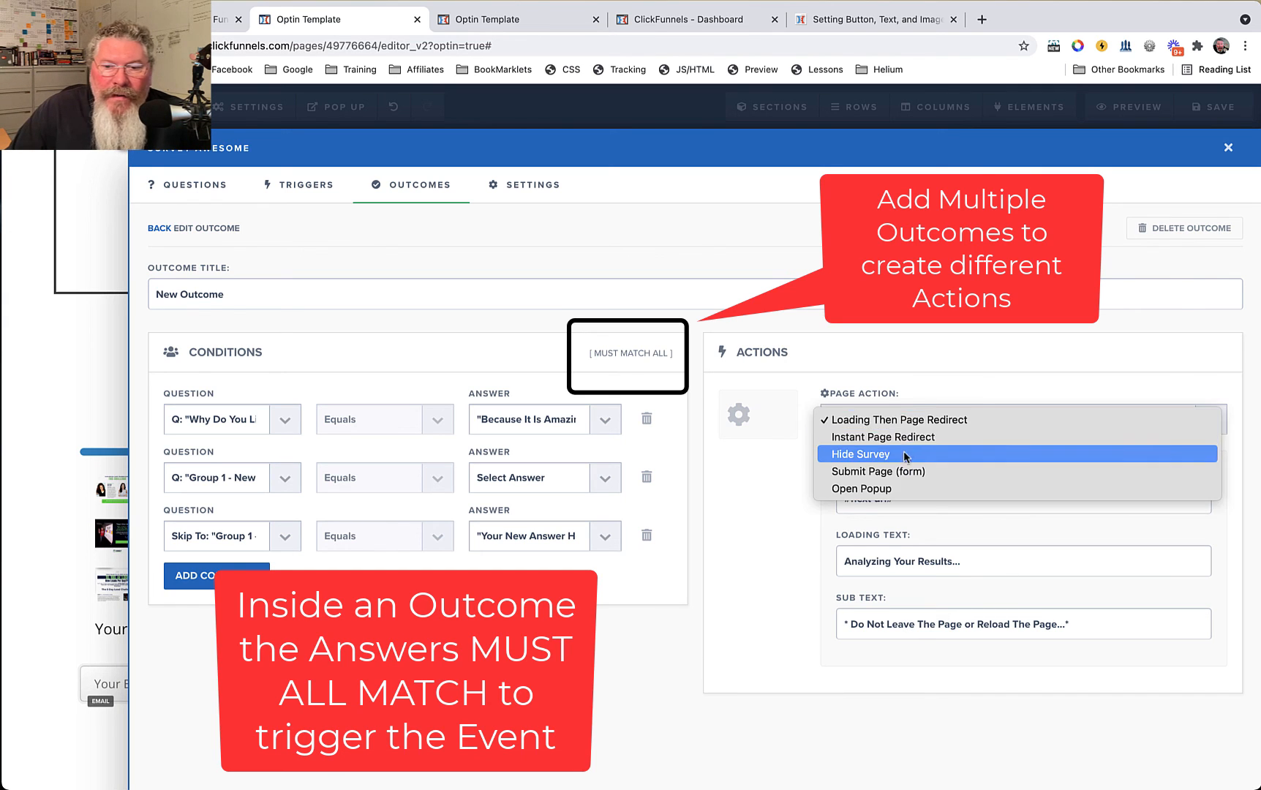
left_click(895, 470)
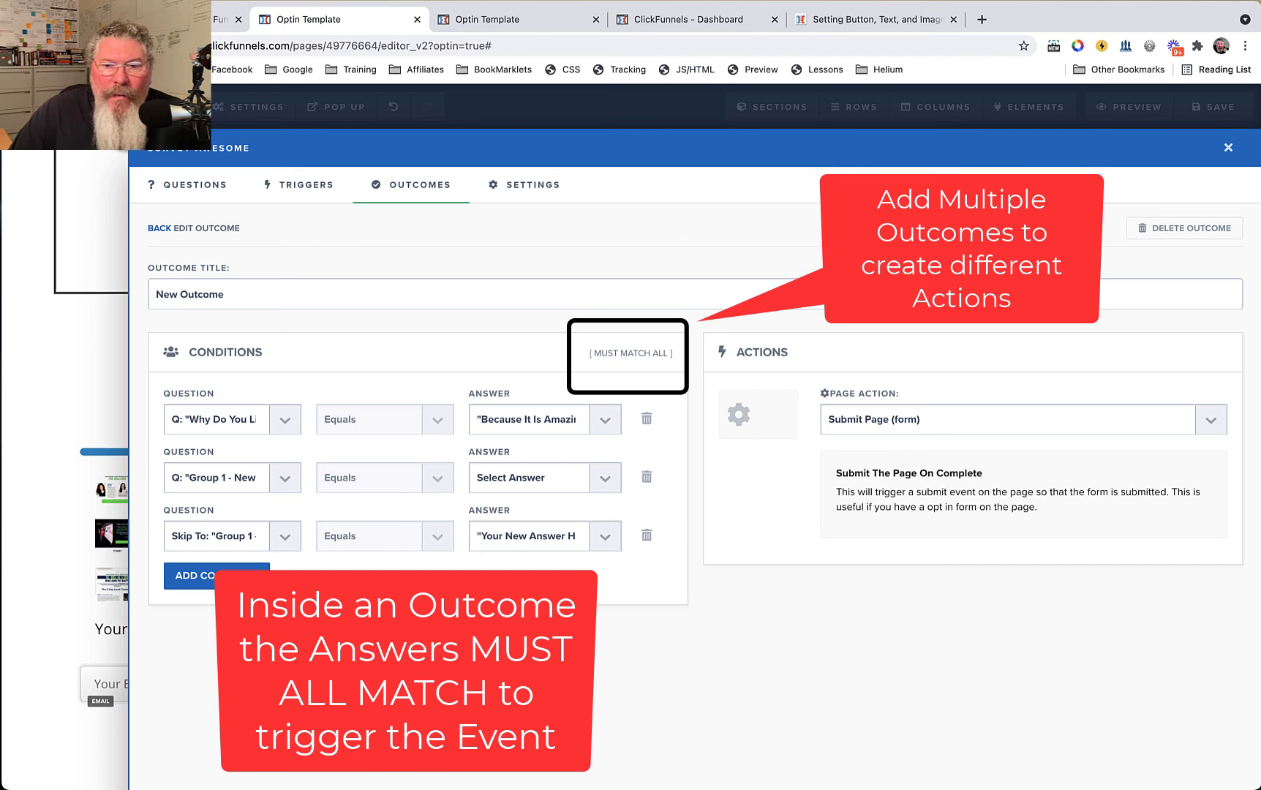
left_click(928, 428)
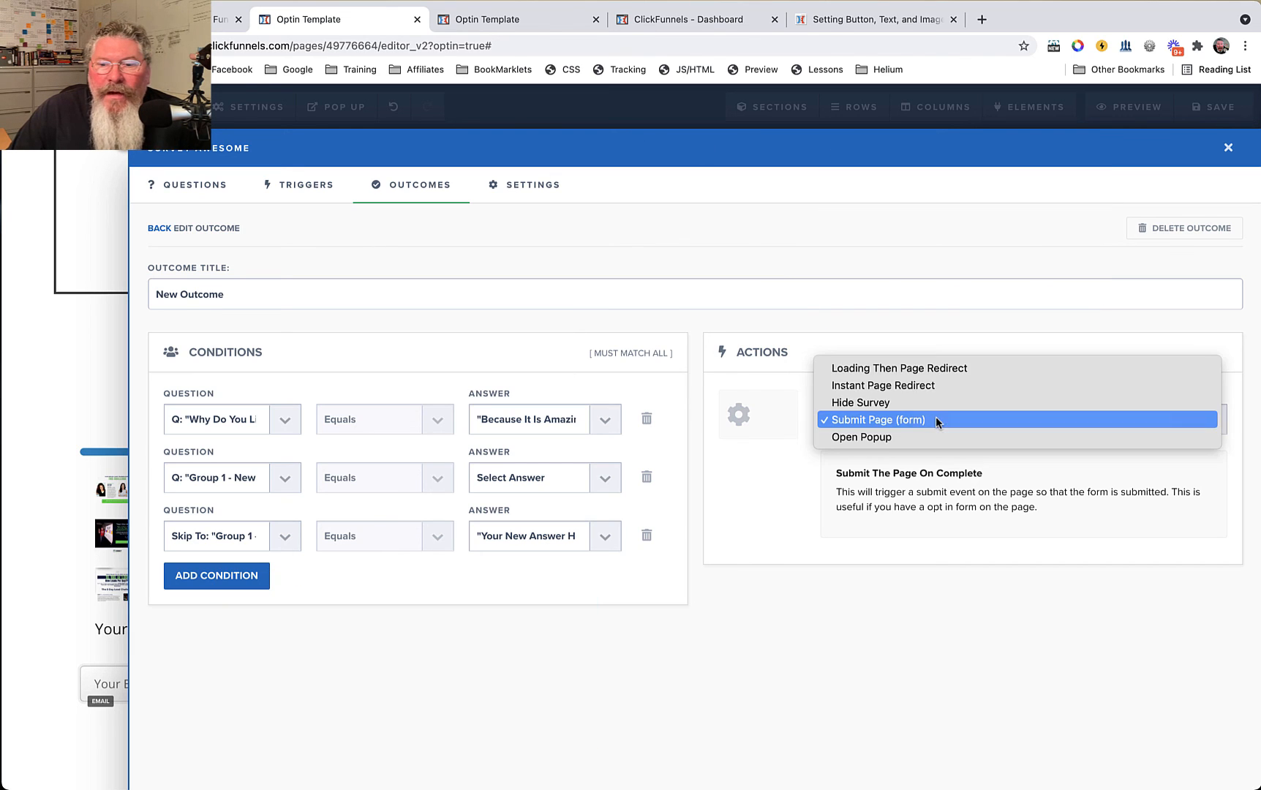
left_click(891, 387)
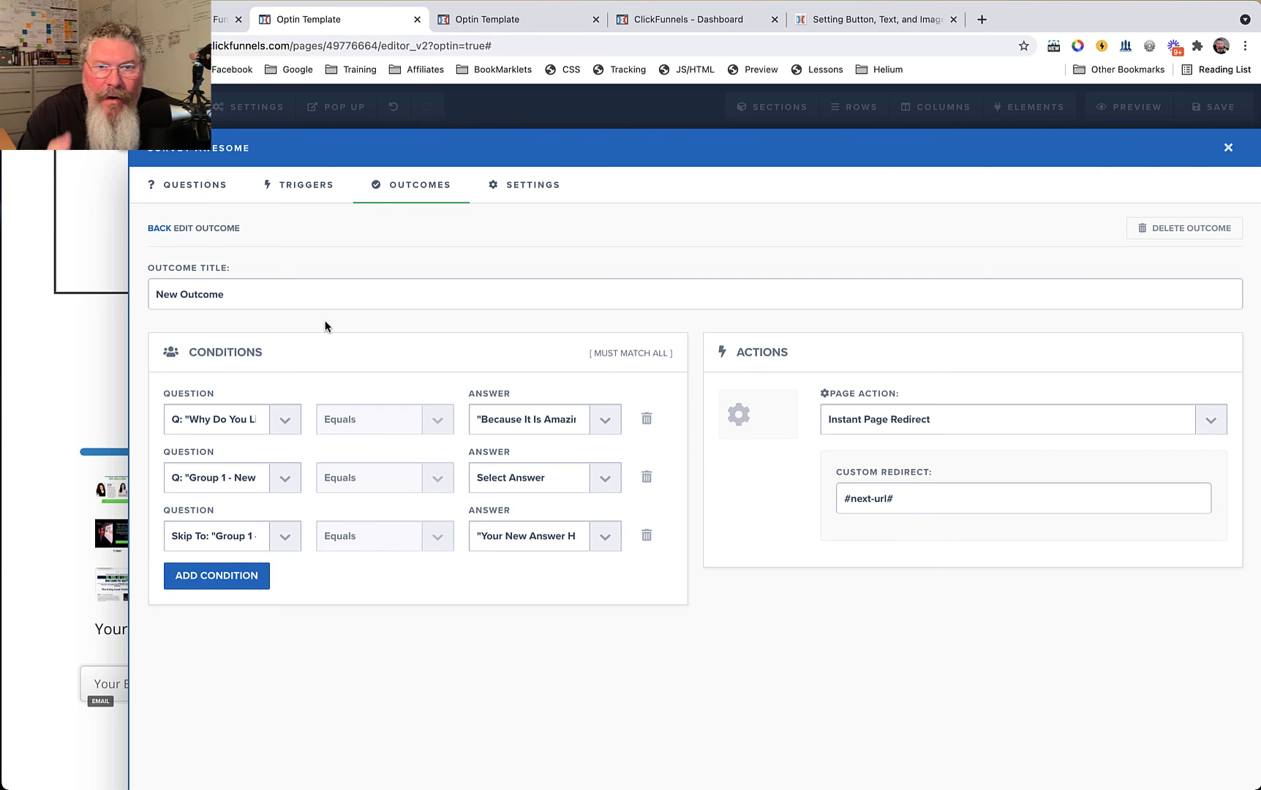
Step: Change the first condition to "Skip To: Group 1 - New Question - 3333" with the answer "Your New Answer Here"
left_click(228, 418)
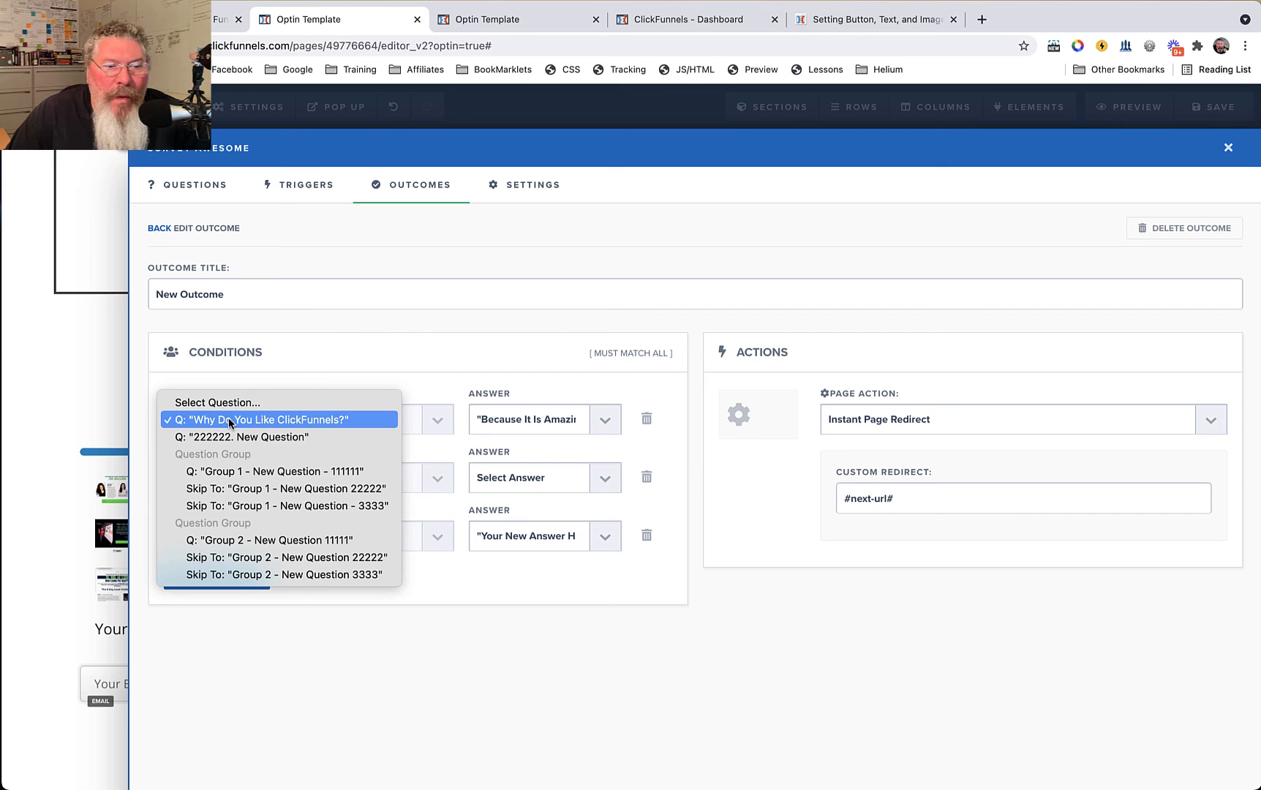
left_click(256, 506)
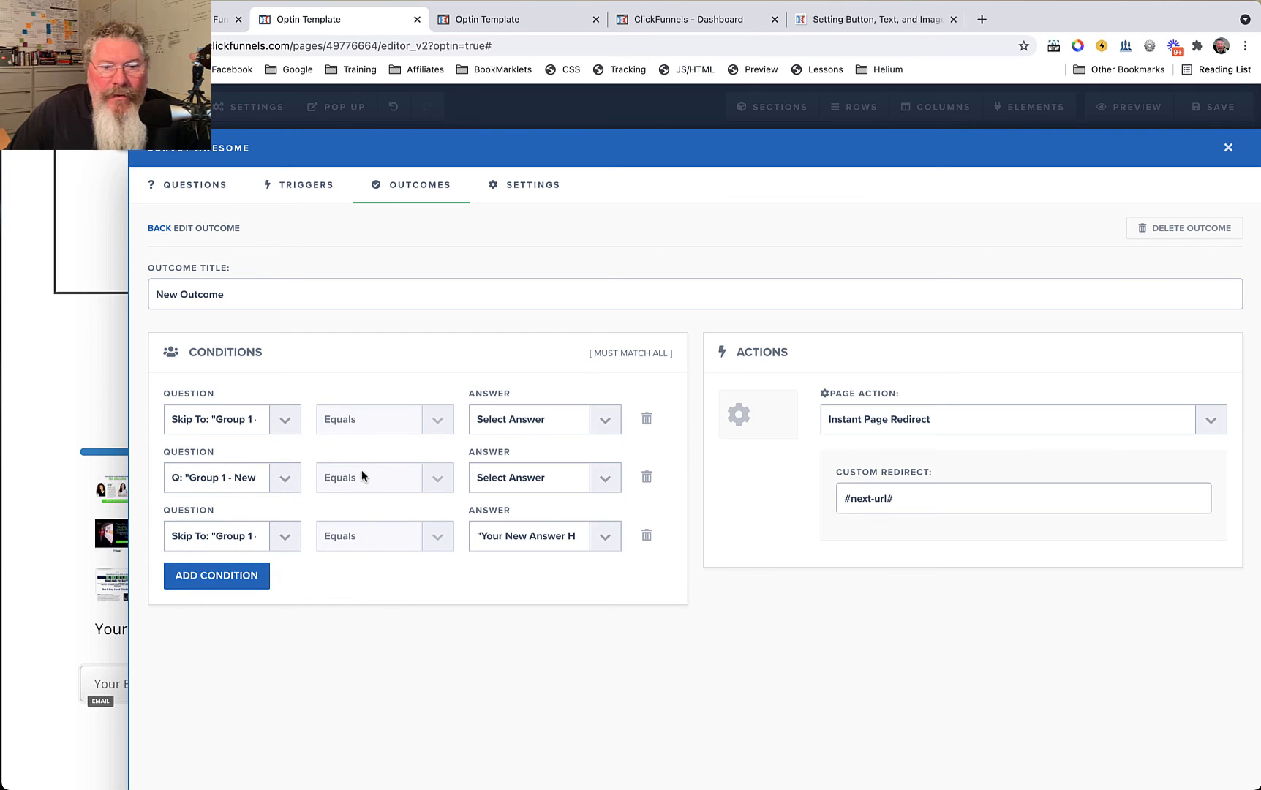
left_click(520, 428)
left_click(523, 455)
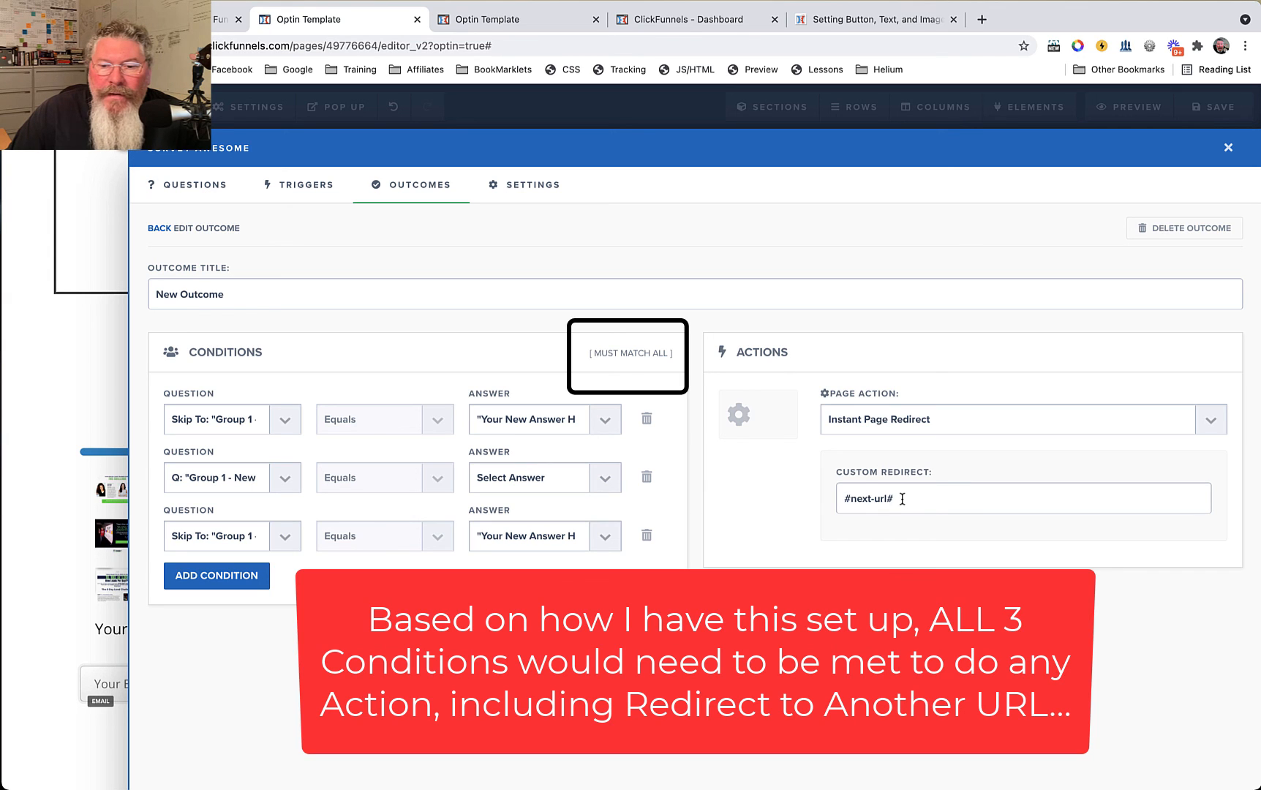
left_click_drag(903, 499, 841, 497)
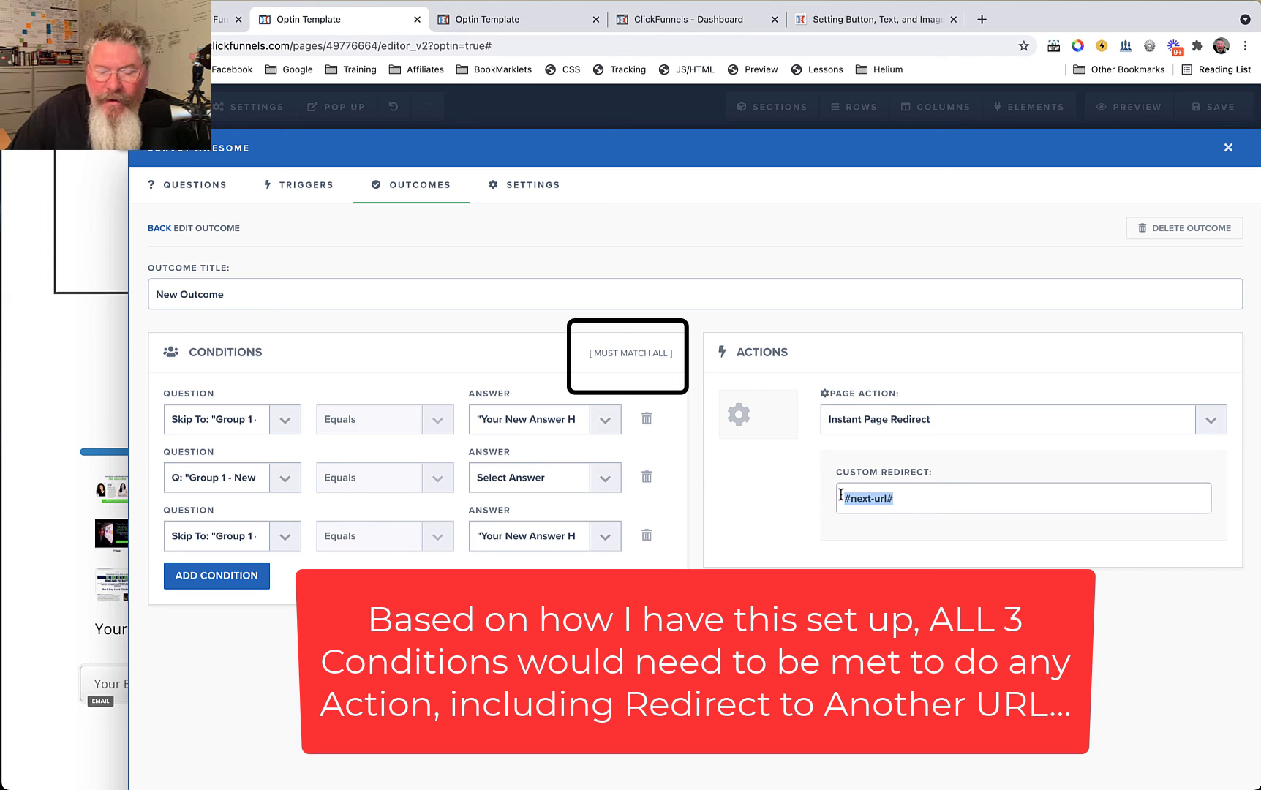
type("htt")
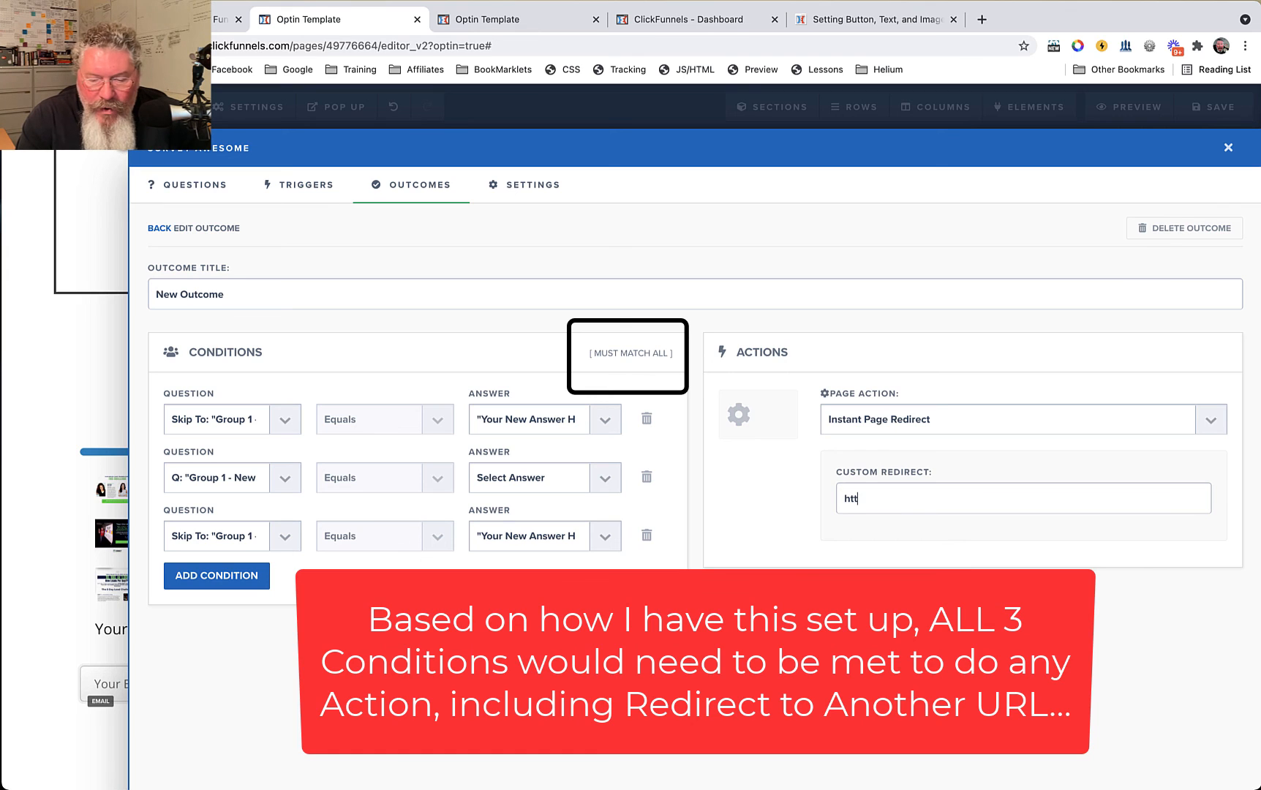
type("ps://")
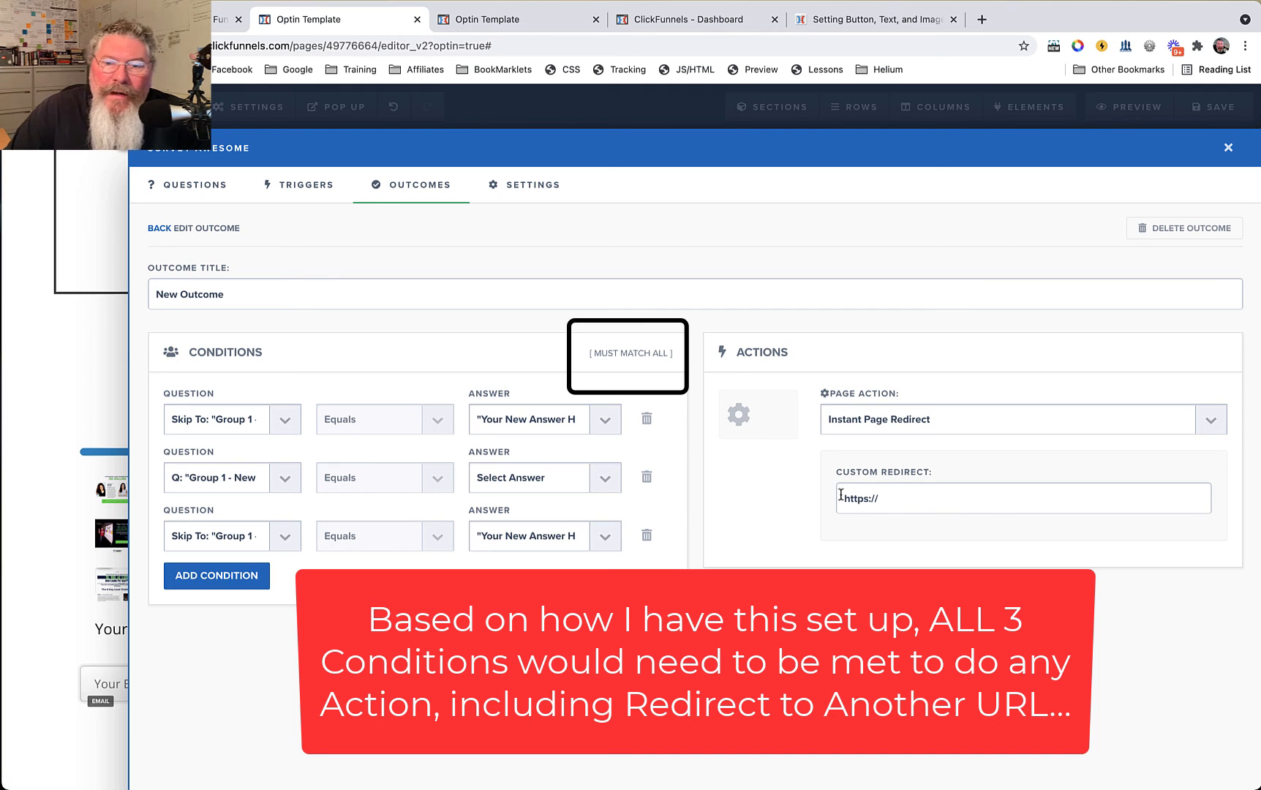
Step: Set the outcome's page action to Loading Then Page Redirect and review the other available page actions
left_click(959, 416)
left_click(936, 404)
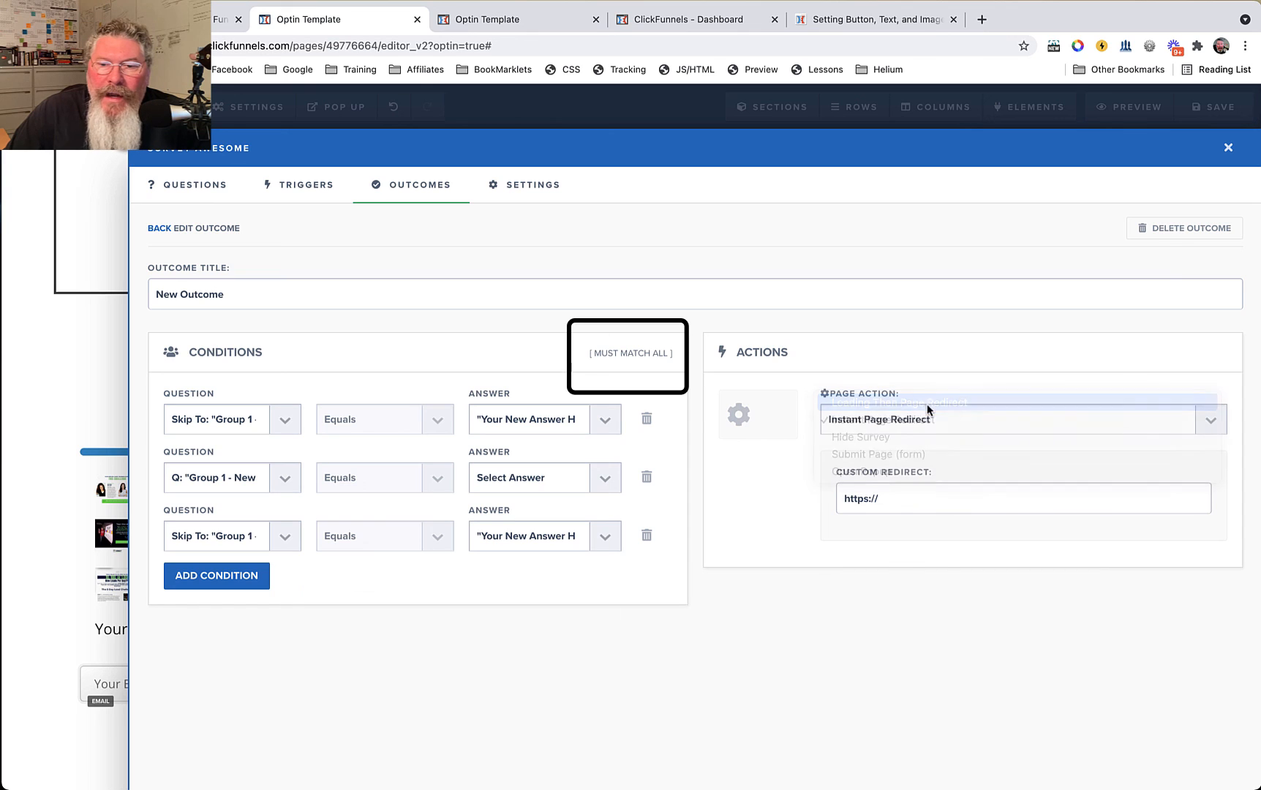
left_click(928, 423)
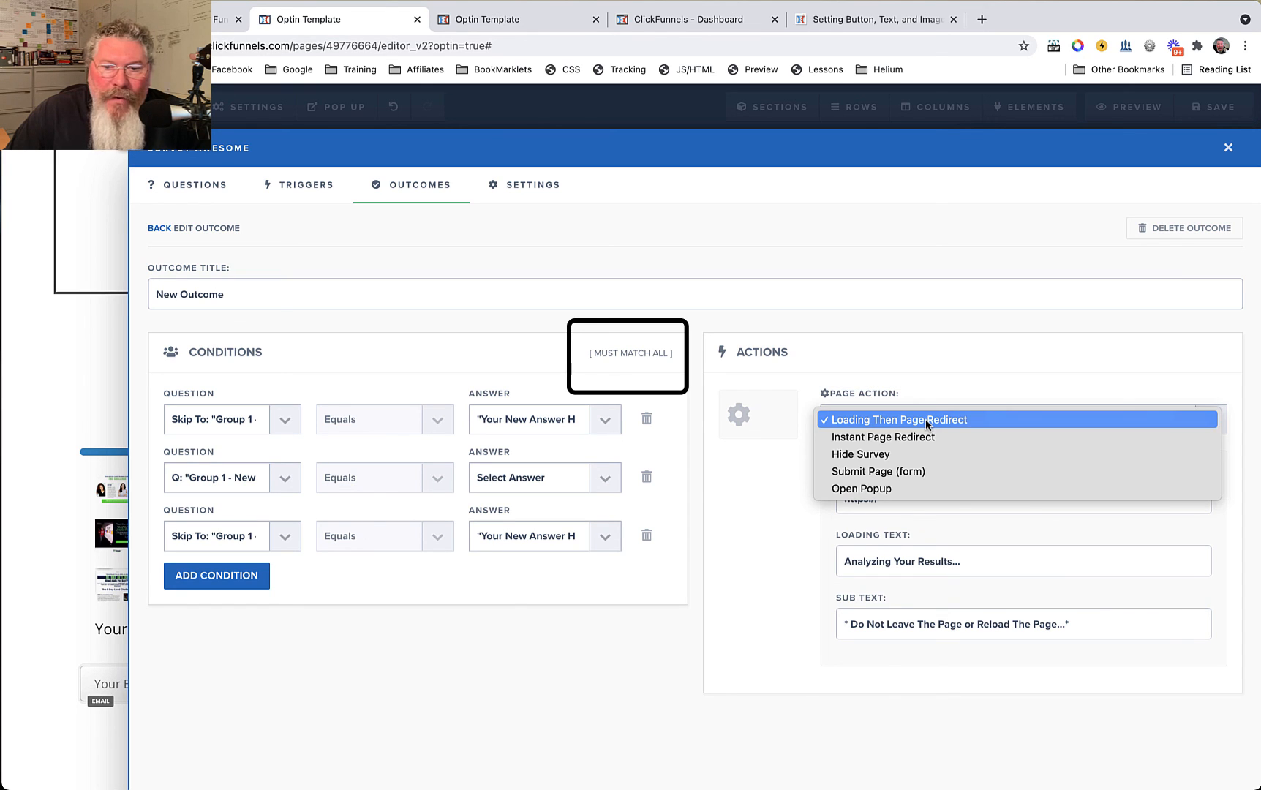
left_click(926, 419)
left_click(872, 415)
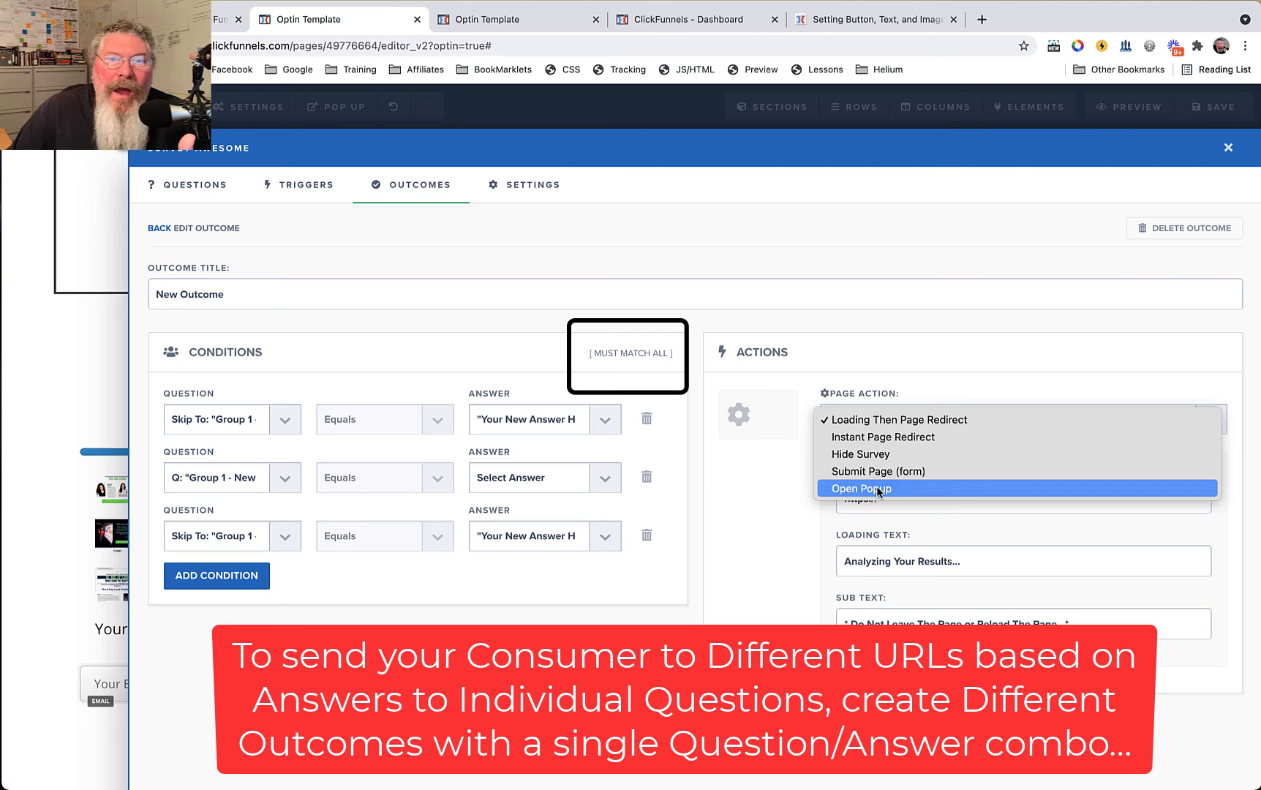
left_click(472, 568)
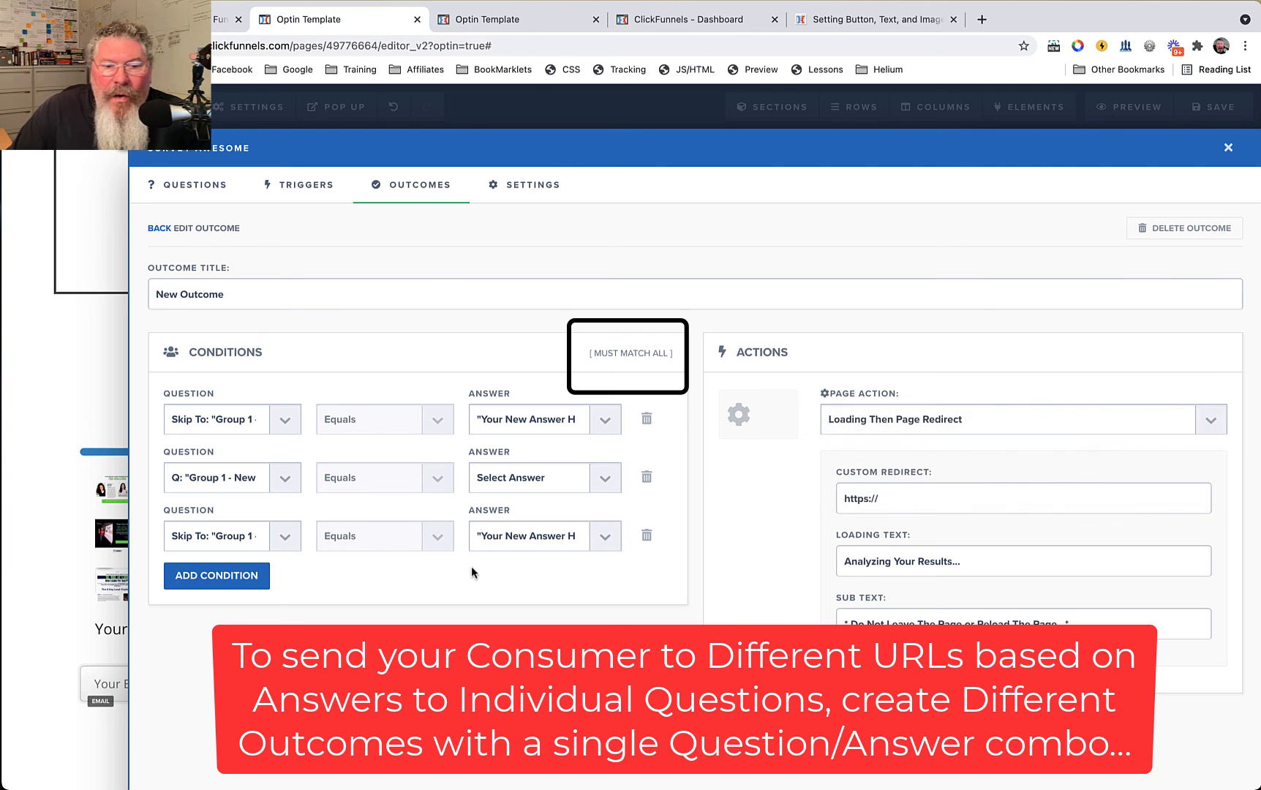
Step: Change the third condition to "Skip To: Group 2 - New Question 22222" with an answer of "Your New Answer Here"
left_click(216, 538)
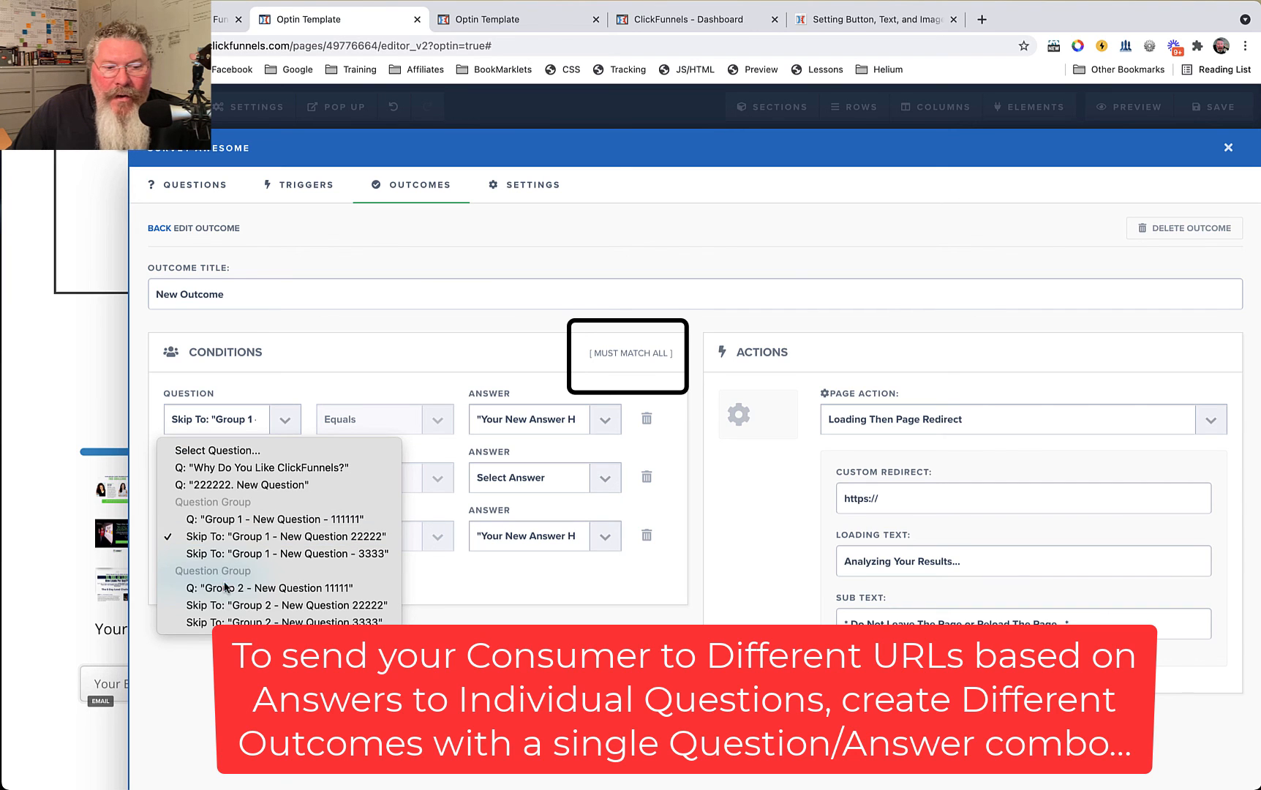
left_click(244, 605)
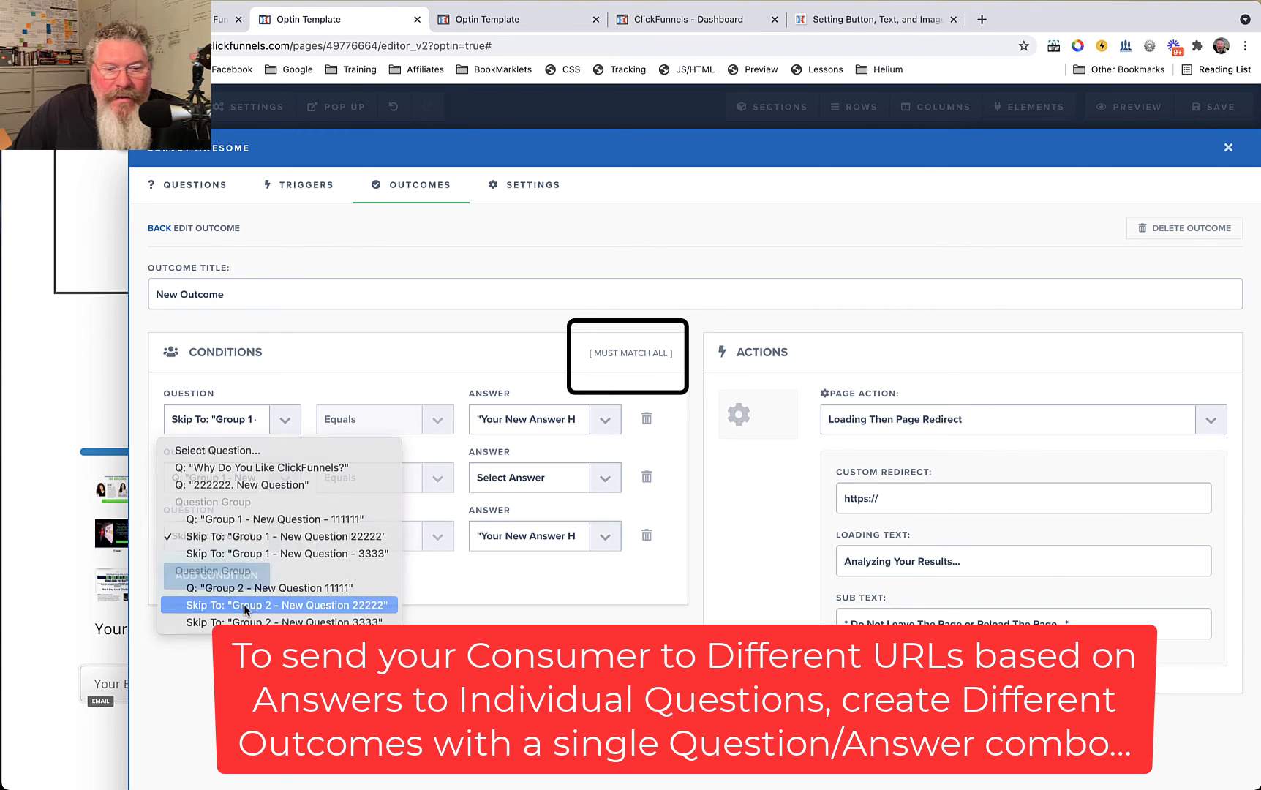
left_click(508, 536)
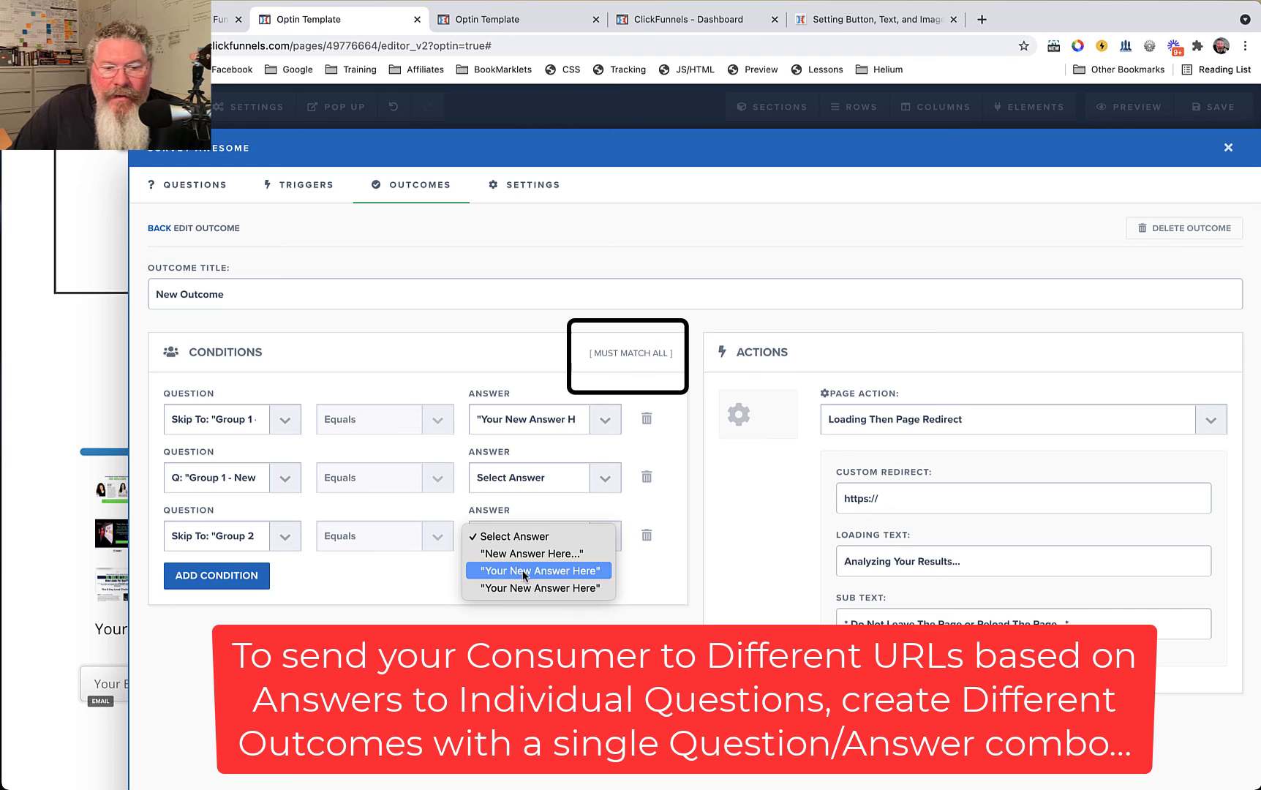
left_click(514, 571)
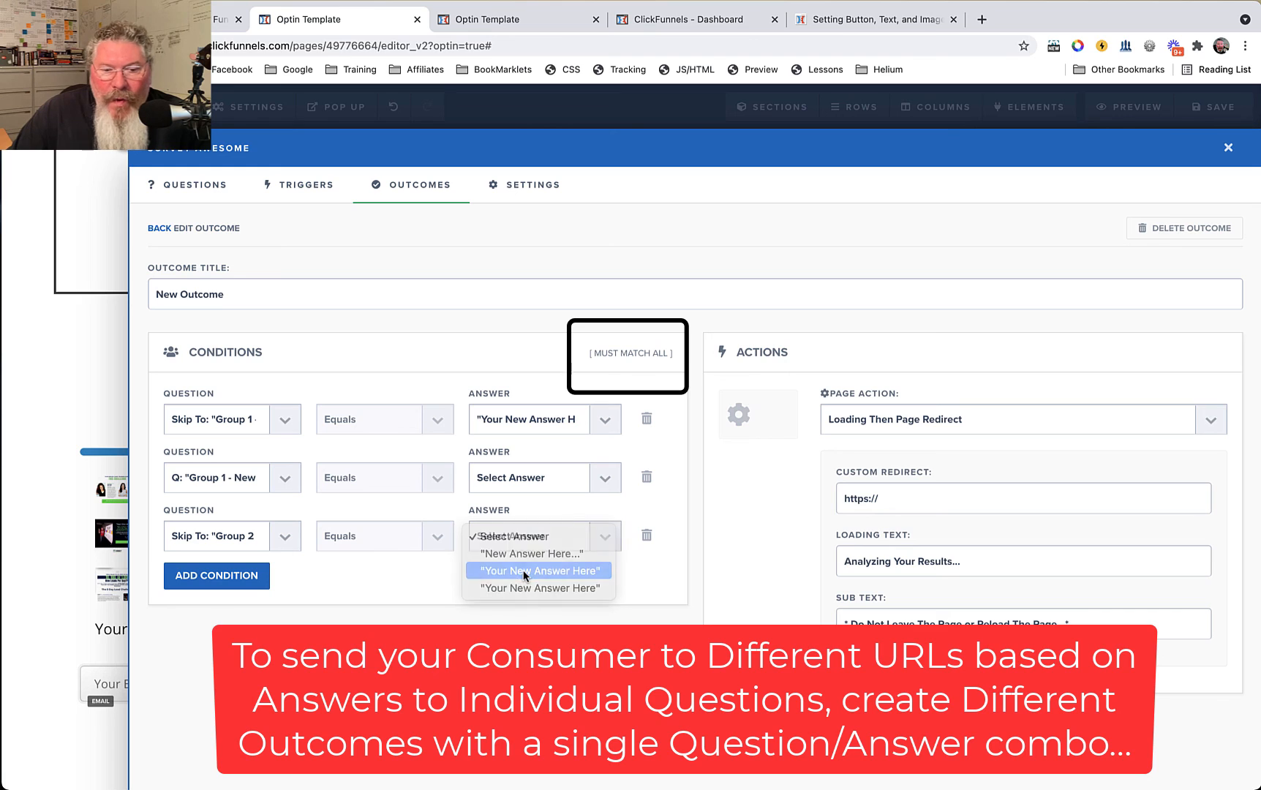
left_click(902, 499)
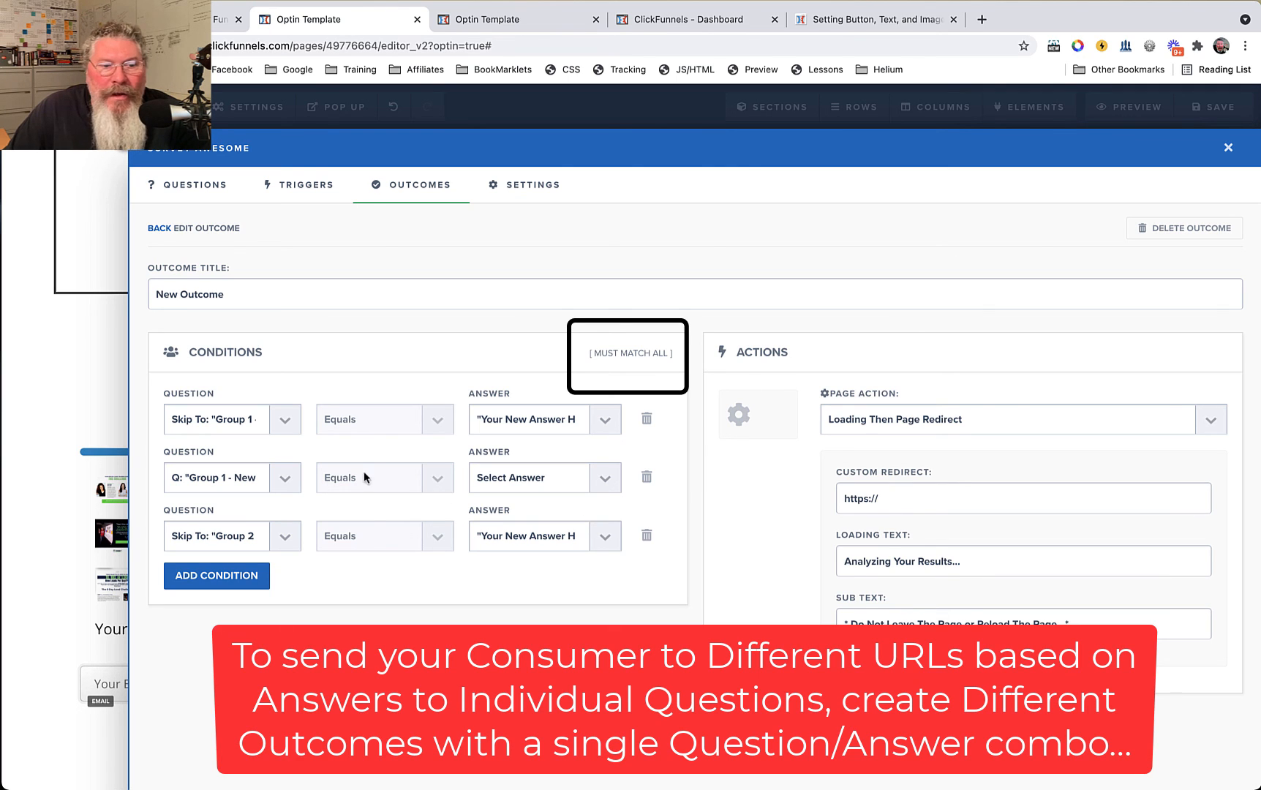
left_click(230, 539)
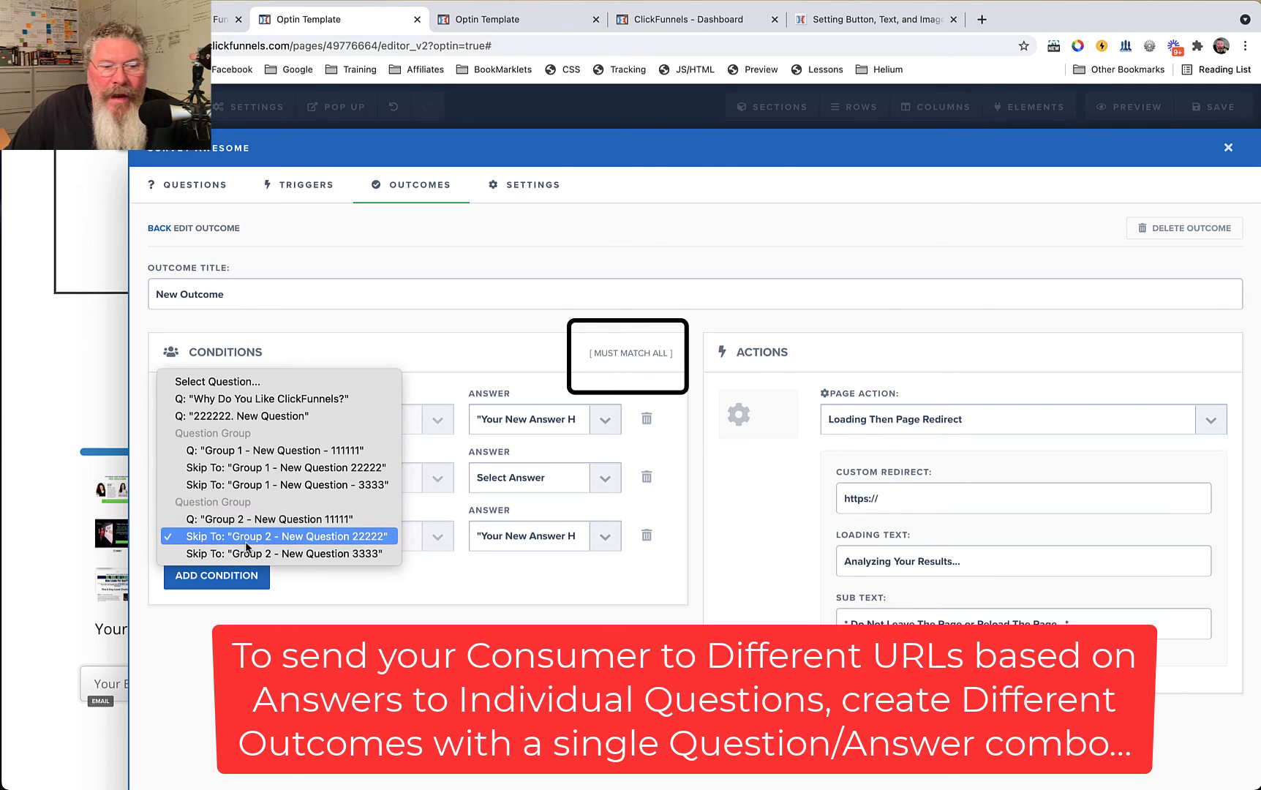
left_click(241, 536)
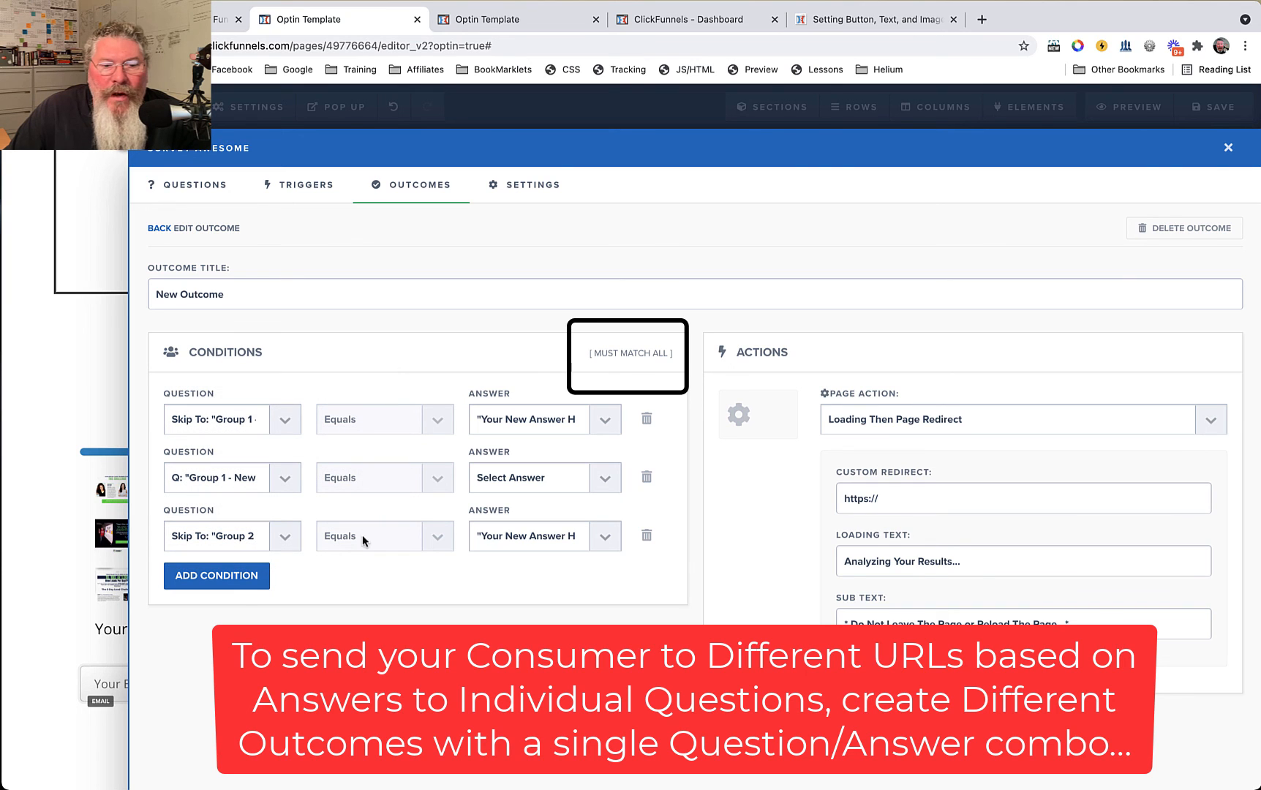
left_click(539, 539)
left_click(540, 554)
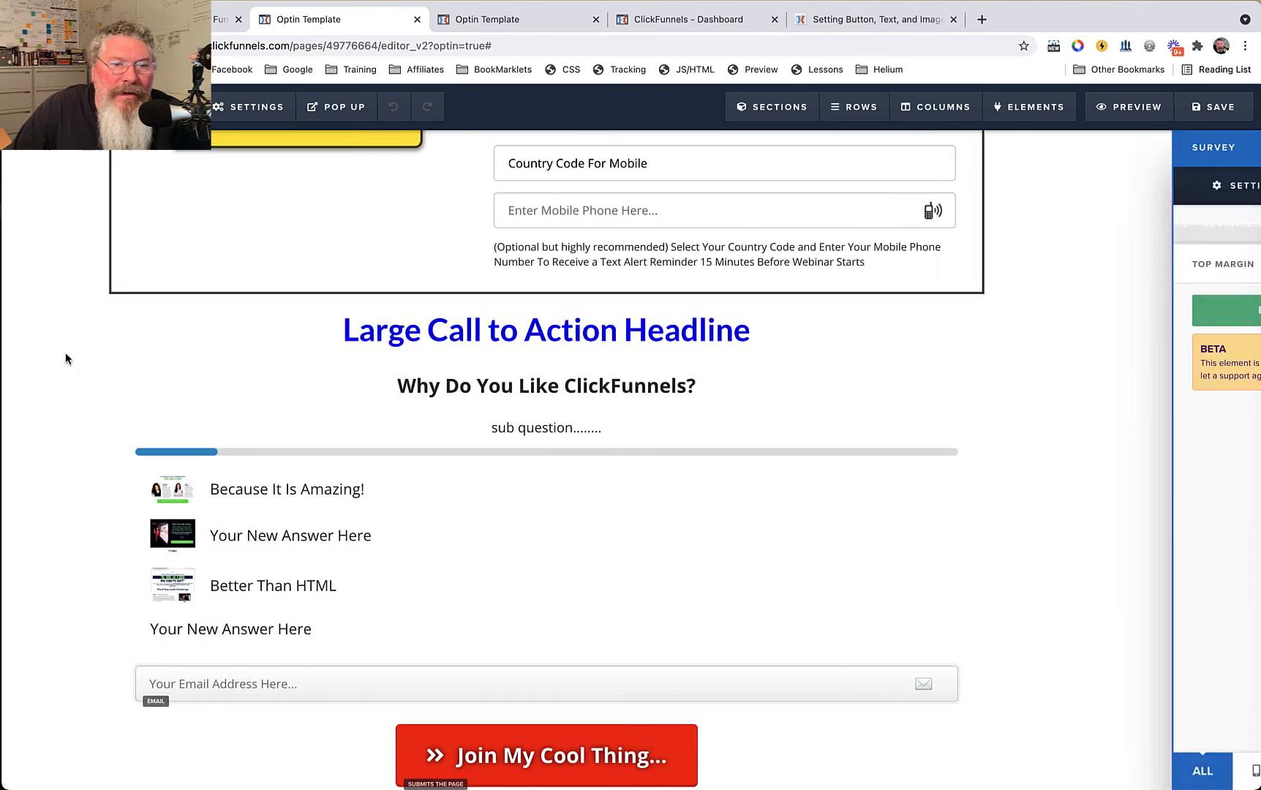
Step: Leave the survey element's settings and browse the available page elements through the Advanced Form and Countdown groups
left_click(64, 350)
left_click(1009, 137)
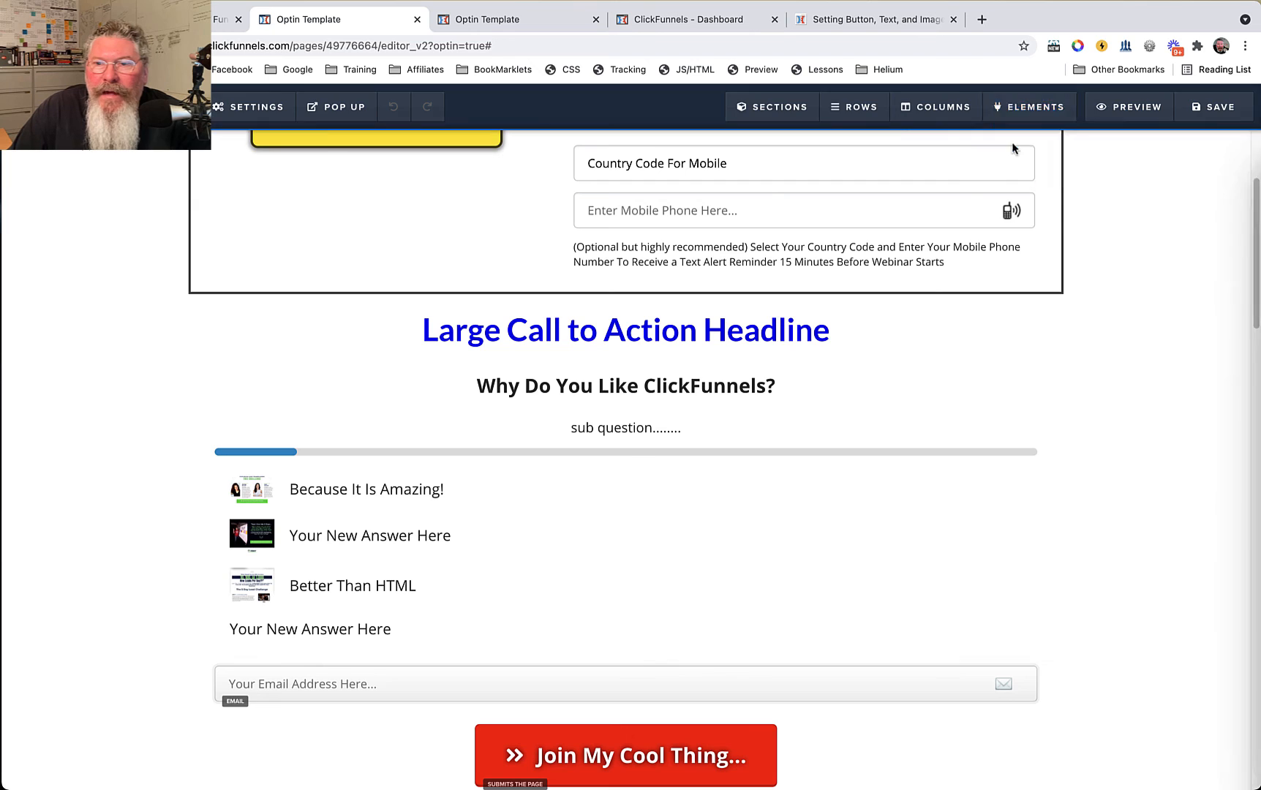
scroll(1042, 385, "down", 5)
scroll(1042, 386, "down", 4)
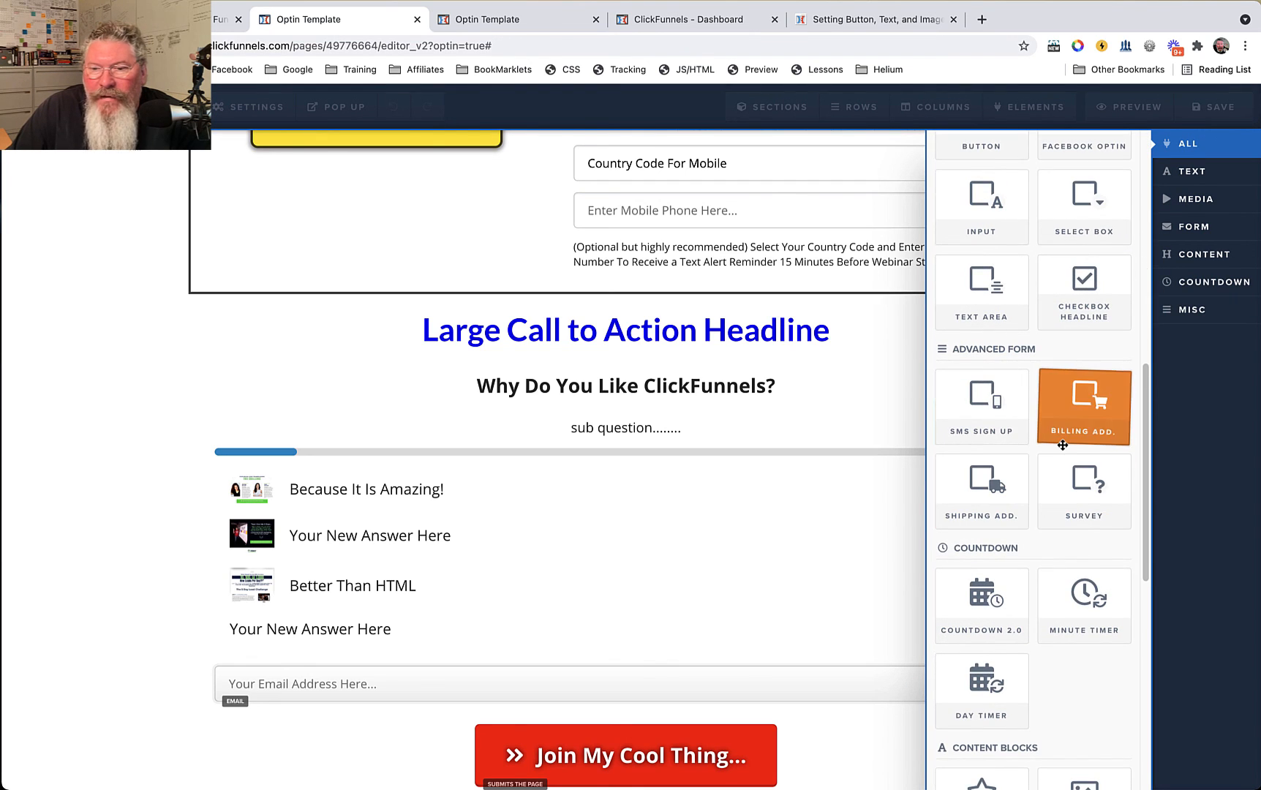
scroll(1060, 461, "down", 1)
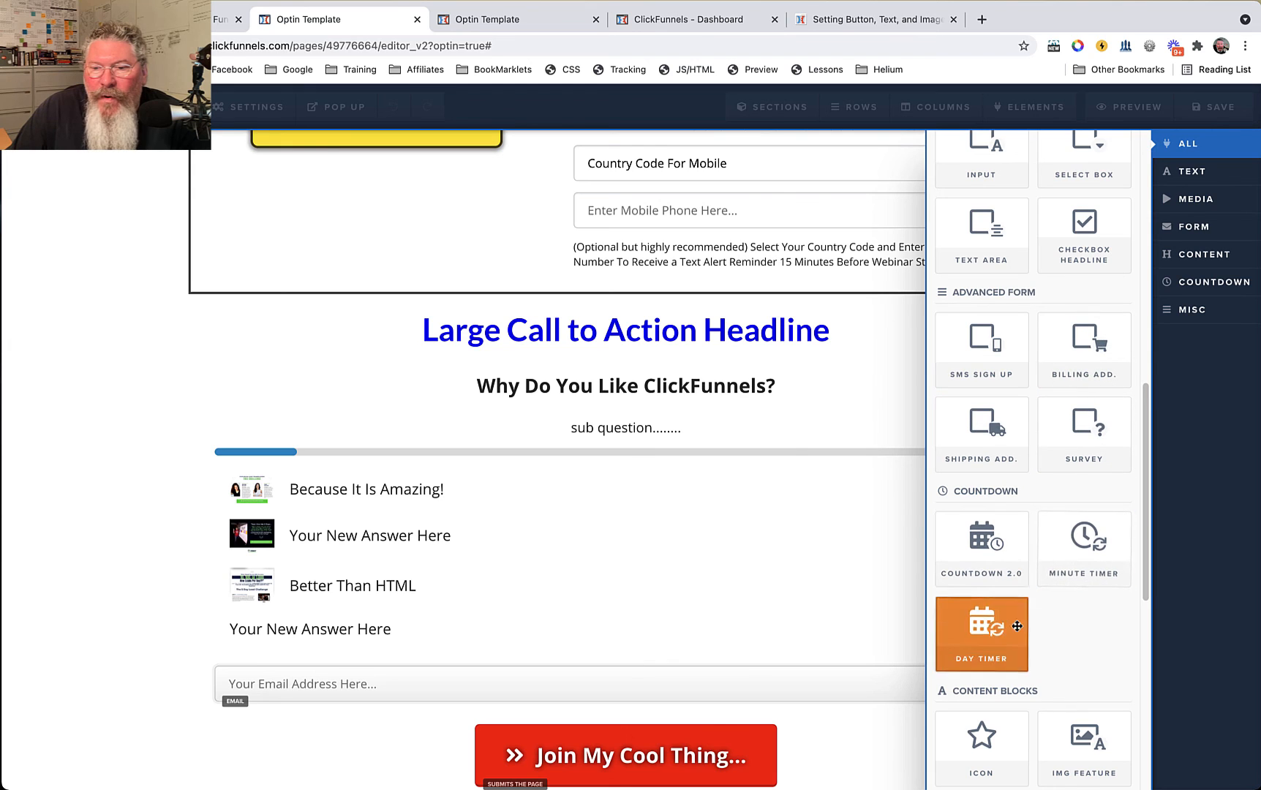